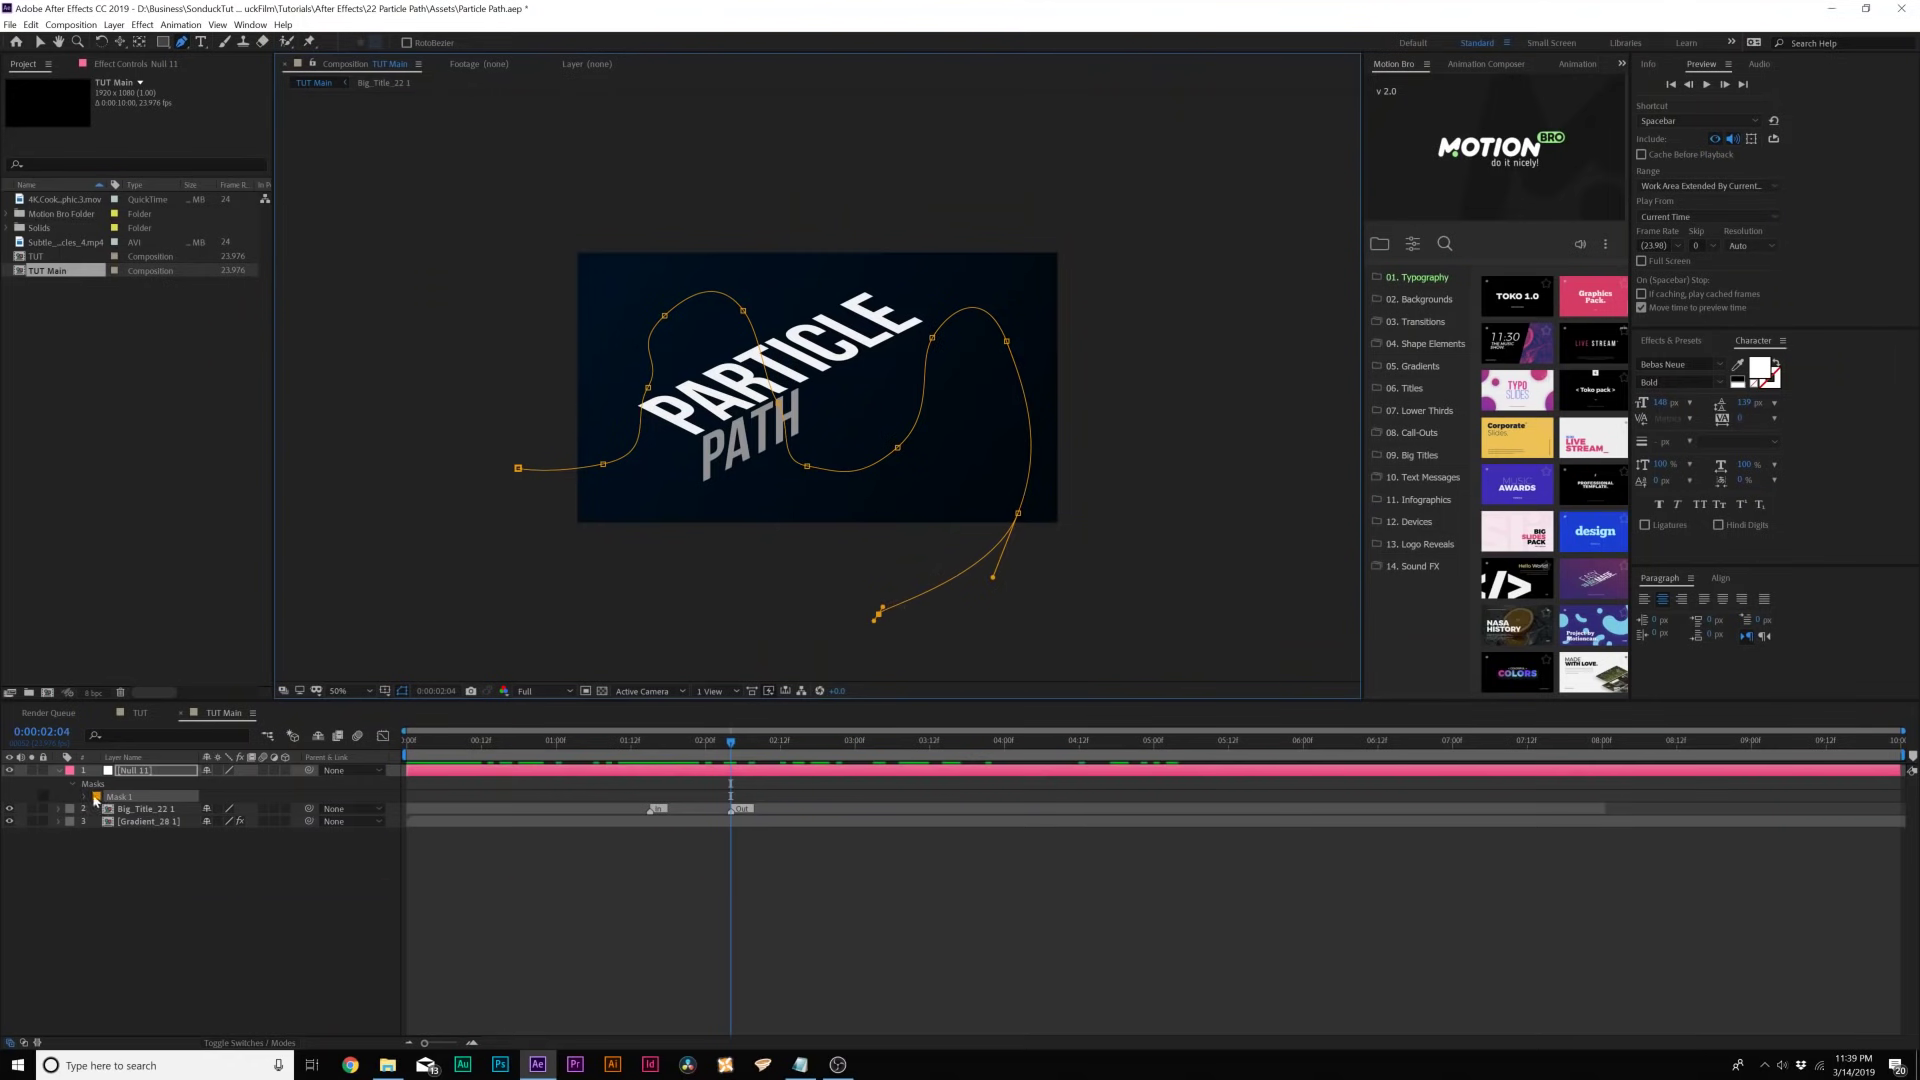
- Draw a circular mask beside the title on the null layer and delete that mask
scroll(668, 475, "up", 1)
key("alt+/")
left_click_drag(163, 42, 215, 75)
mouse_move(762, 240)
left_mouse_down()
mouse_move(883, 437)
mouse_move(1021, 497)
left_mouse_up()
left_click(122, 808)
key("Delete")
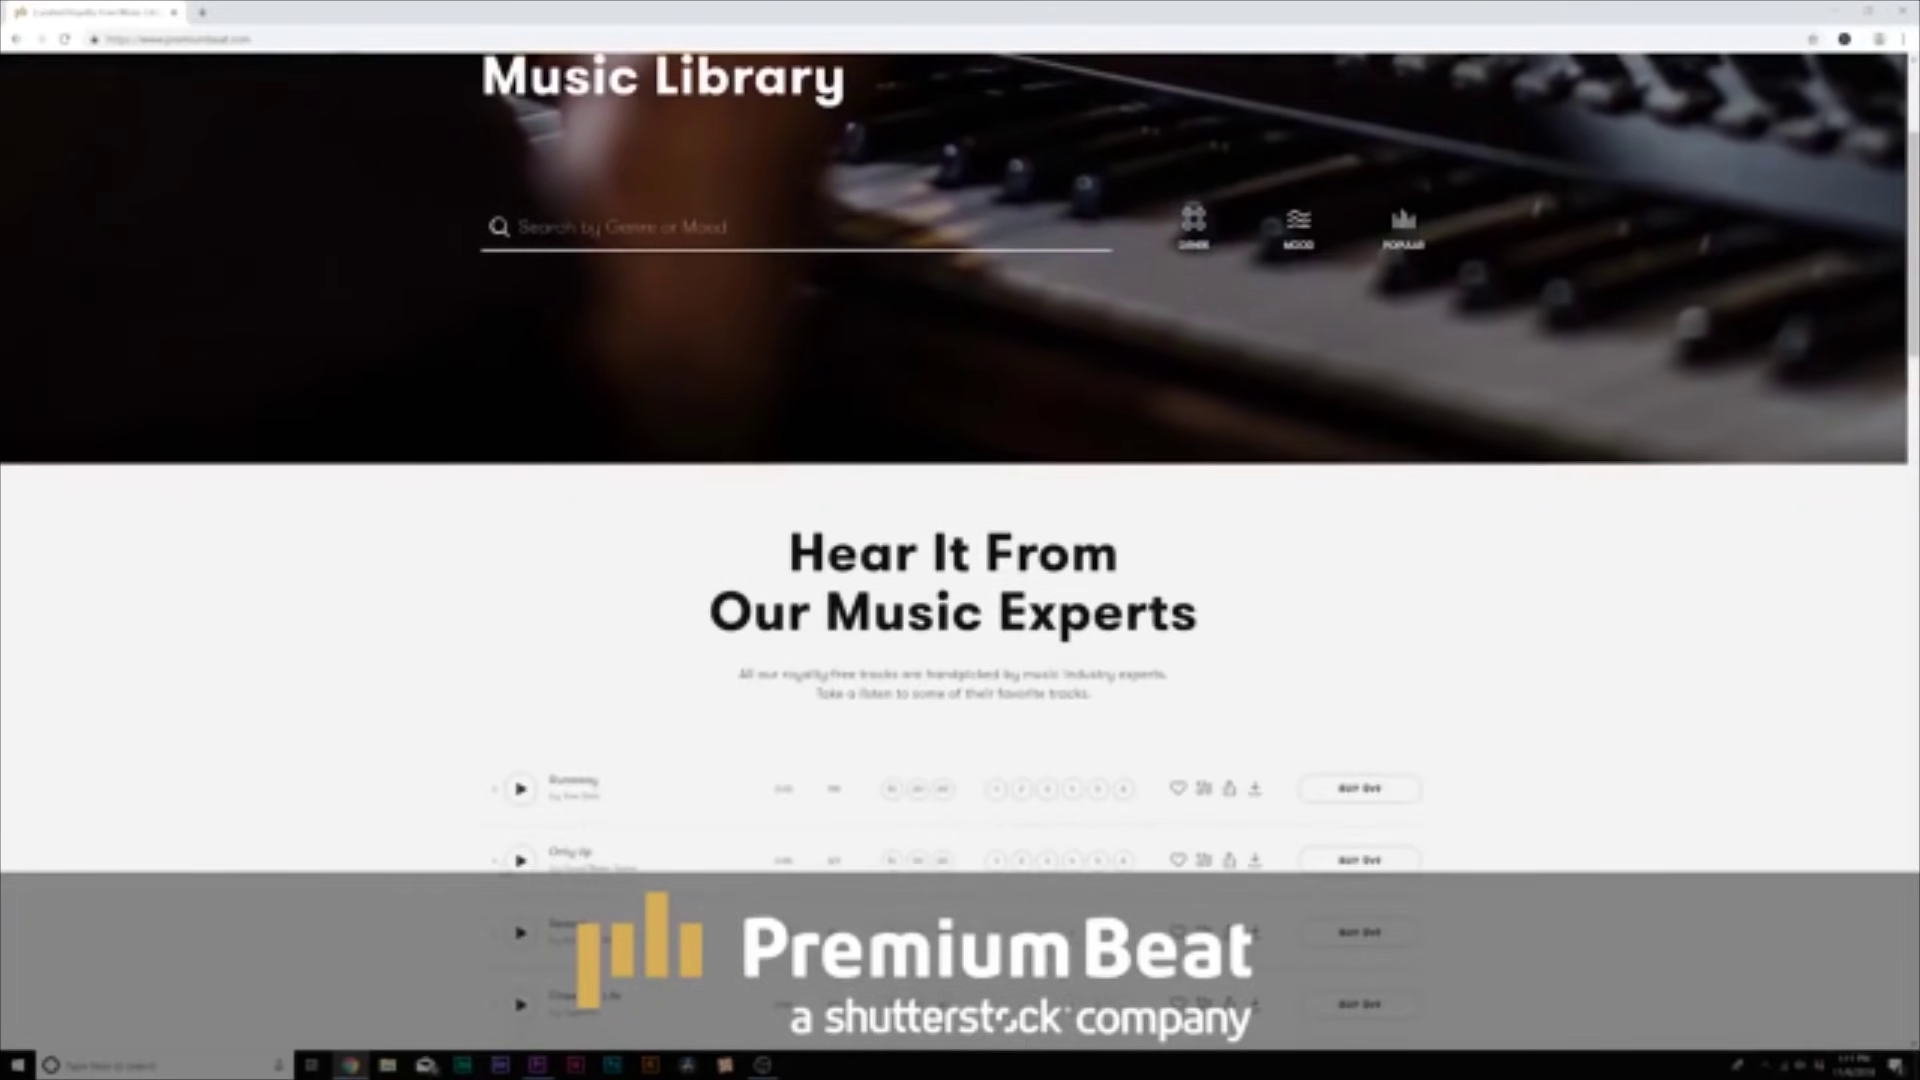
scroll(462, 818, "down", 2)
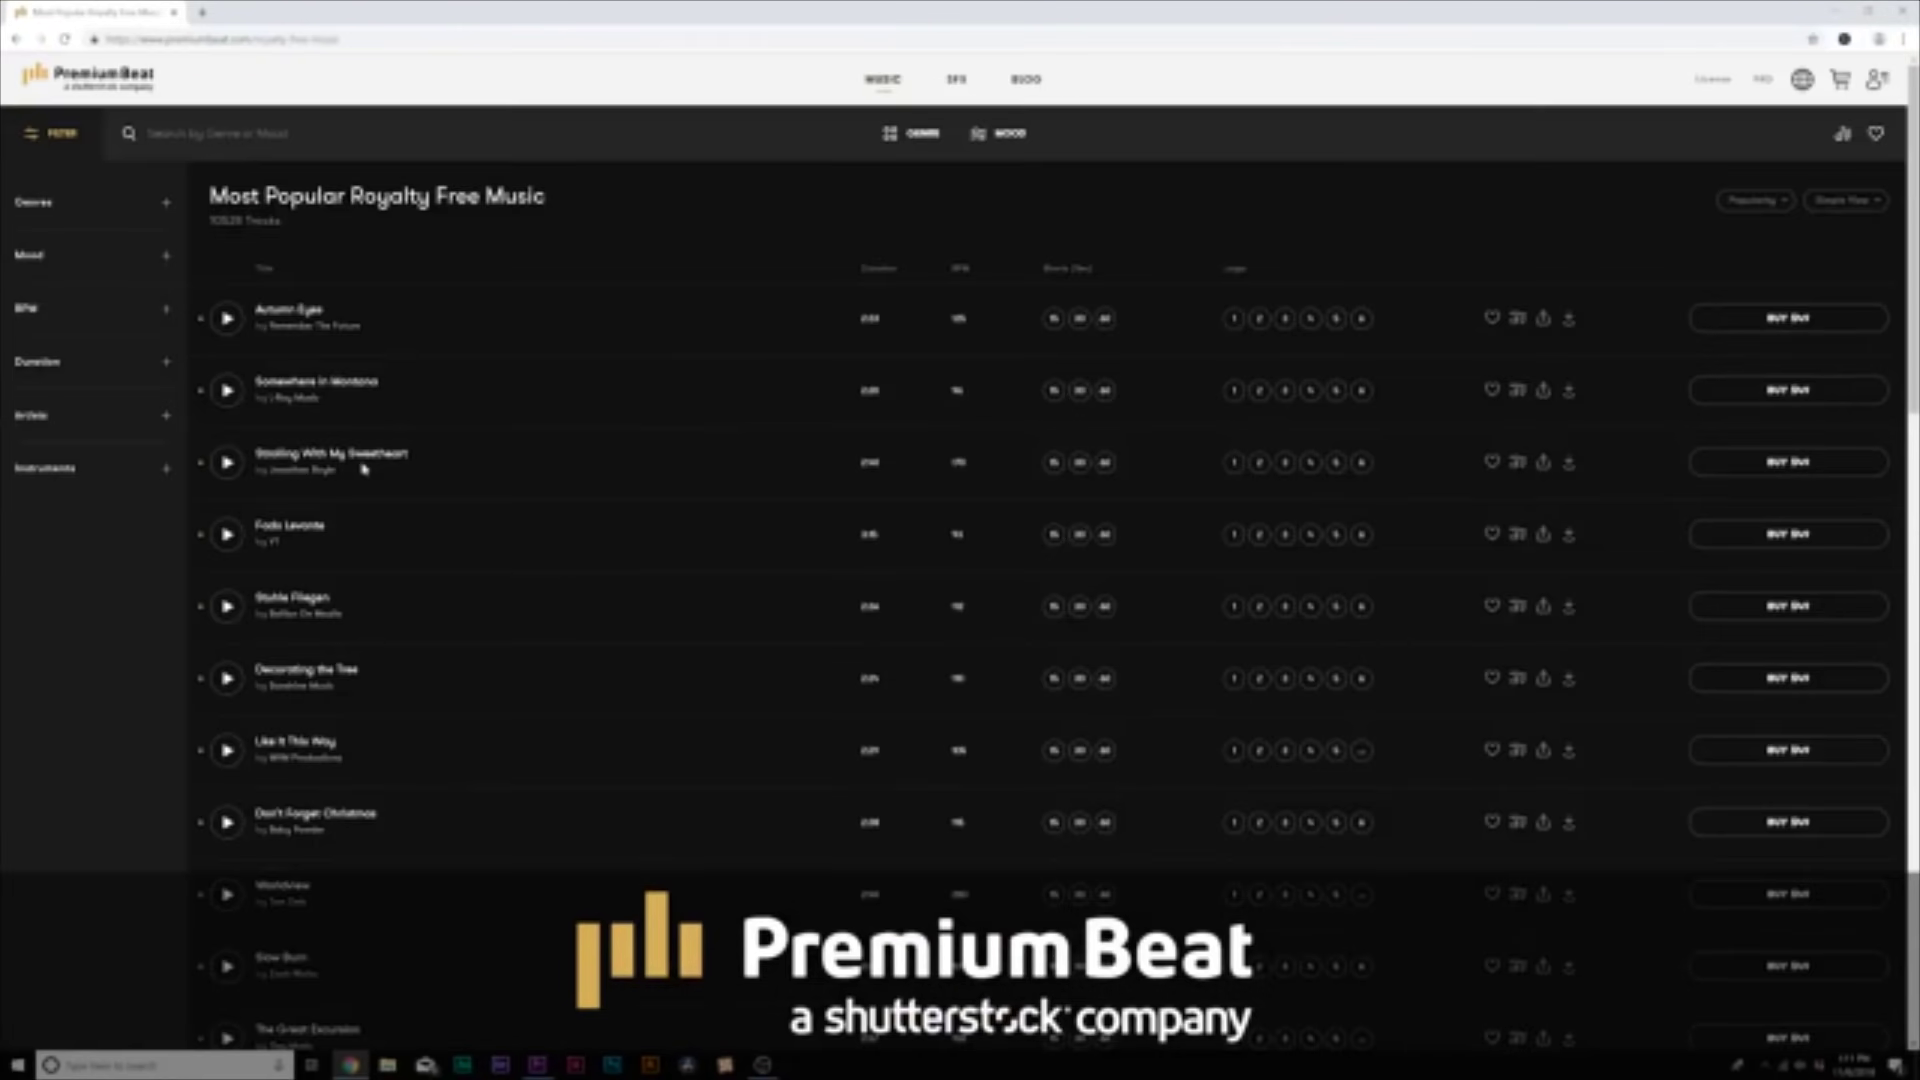
- Browse and preview tracks in PremiumBeat's Most Popular Royalty Free Music list and look through its genre filter
left_click(231, 326)
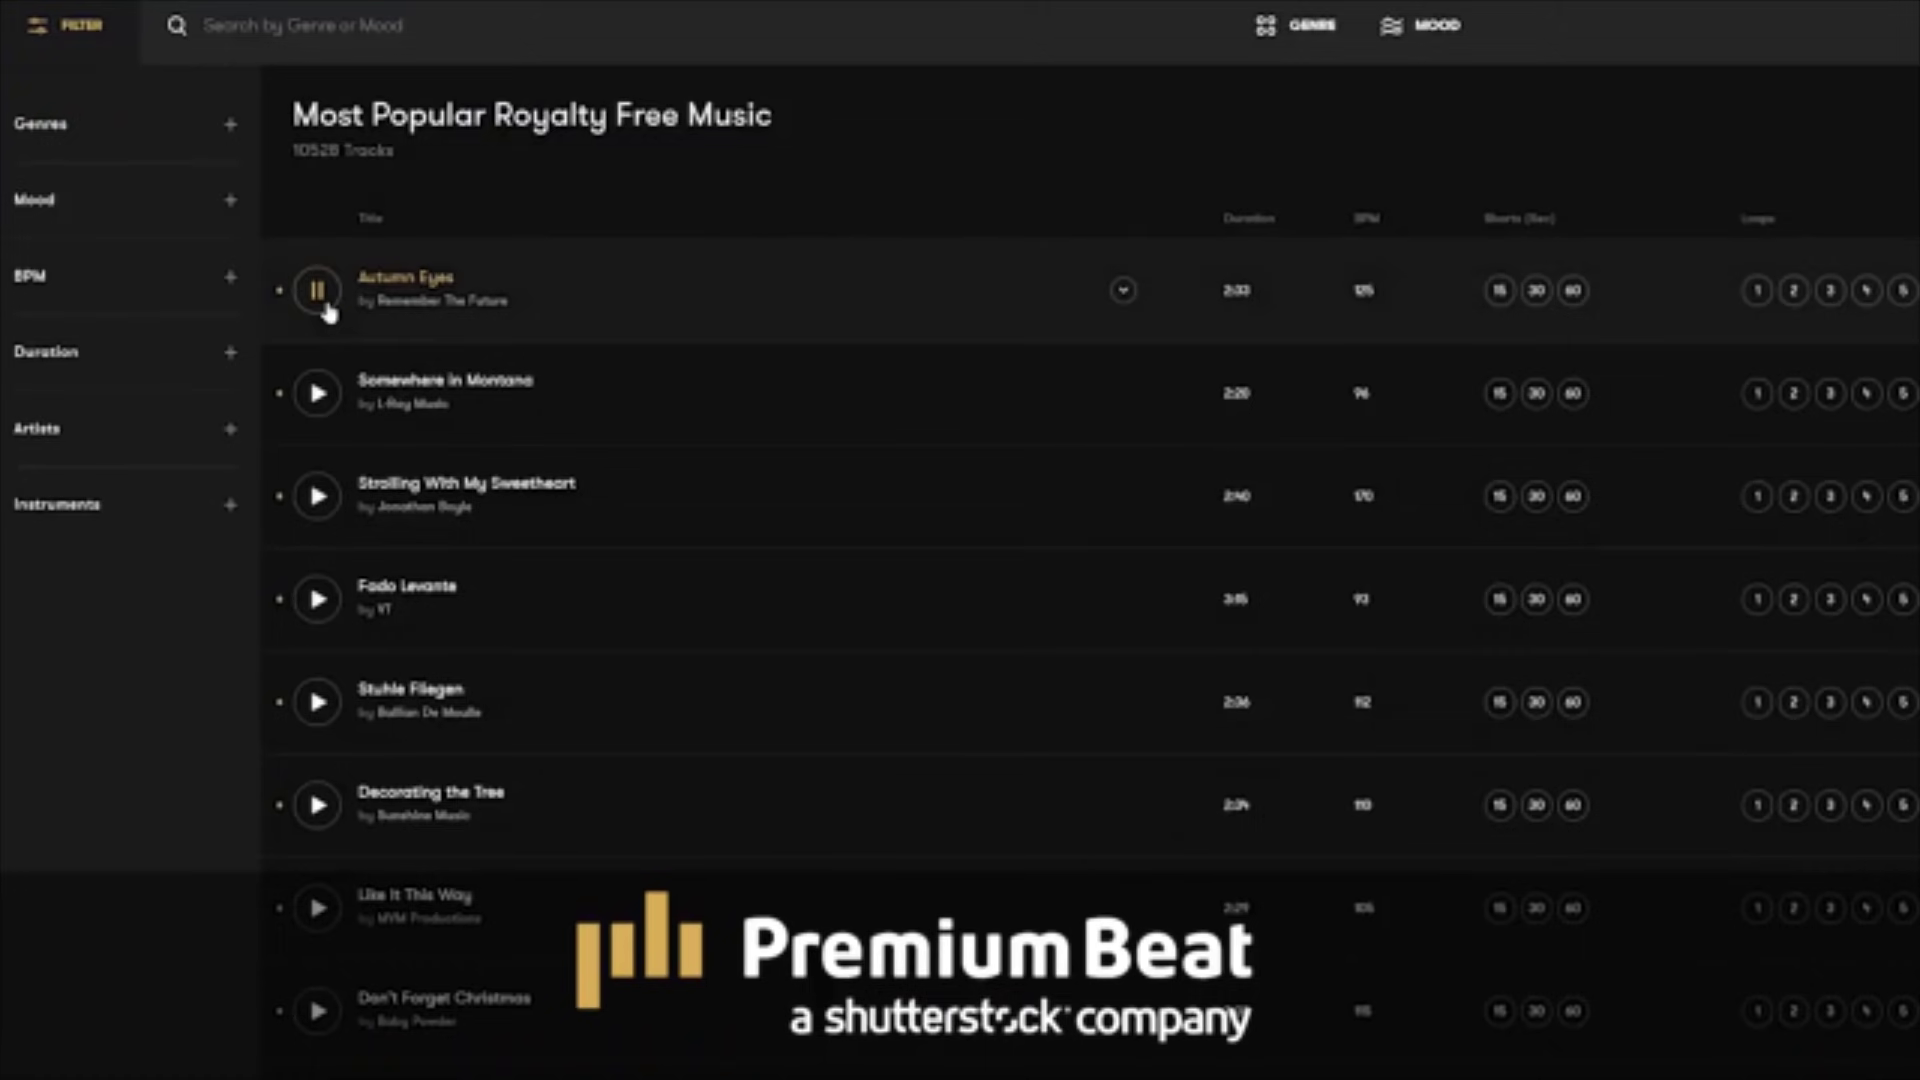
key("Down")
key("Down")
key("Down")
key("Down")
key("Down")
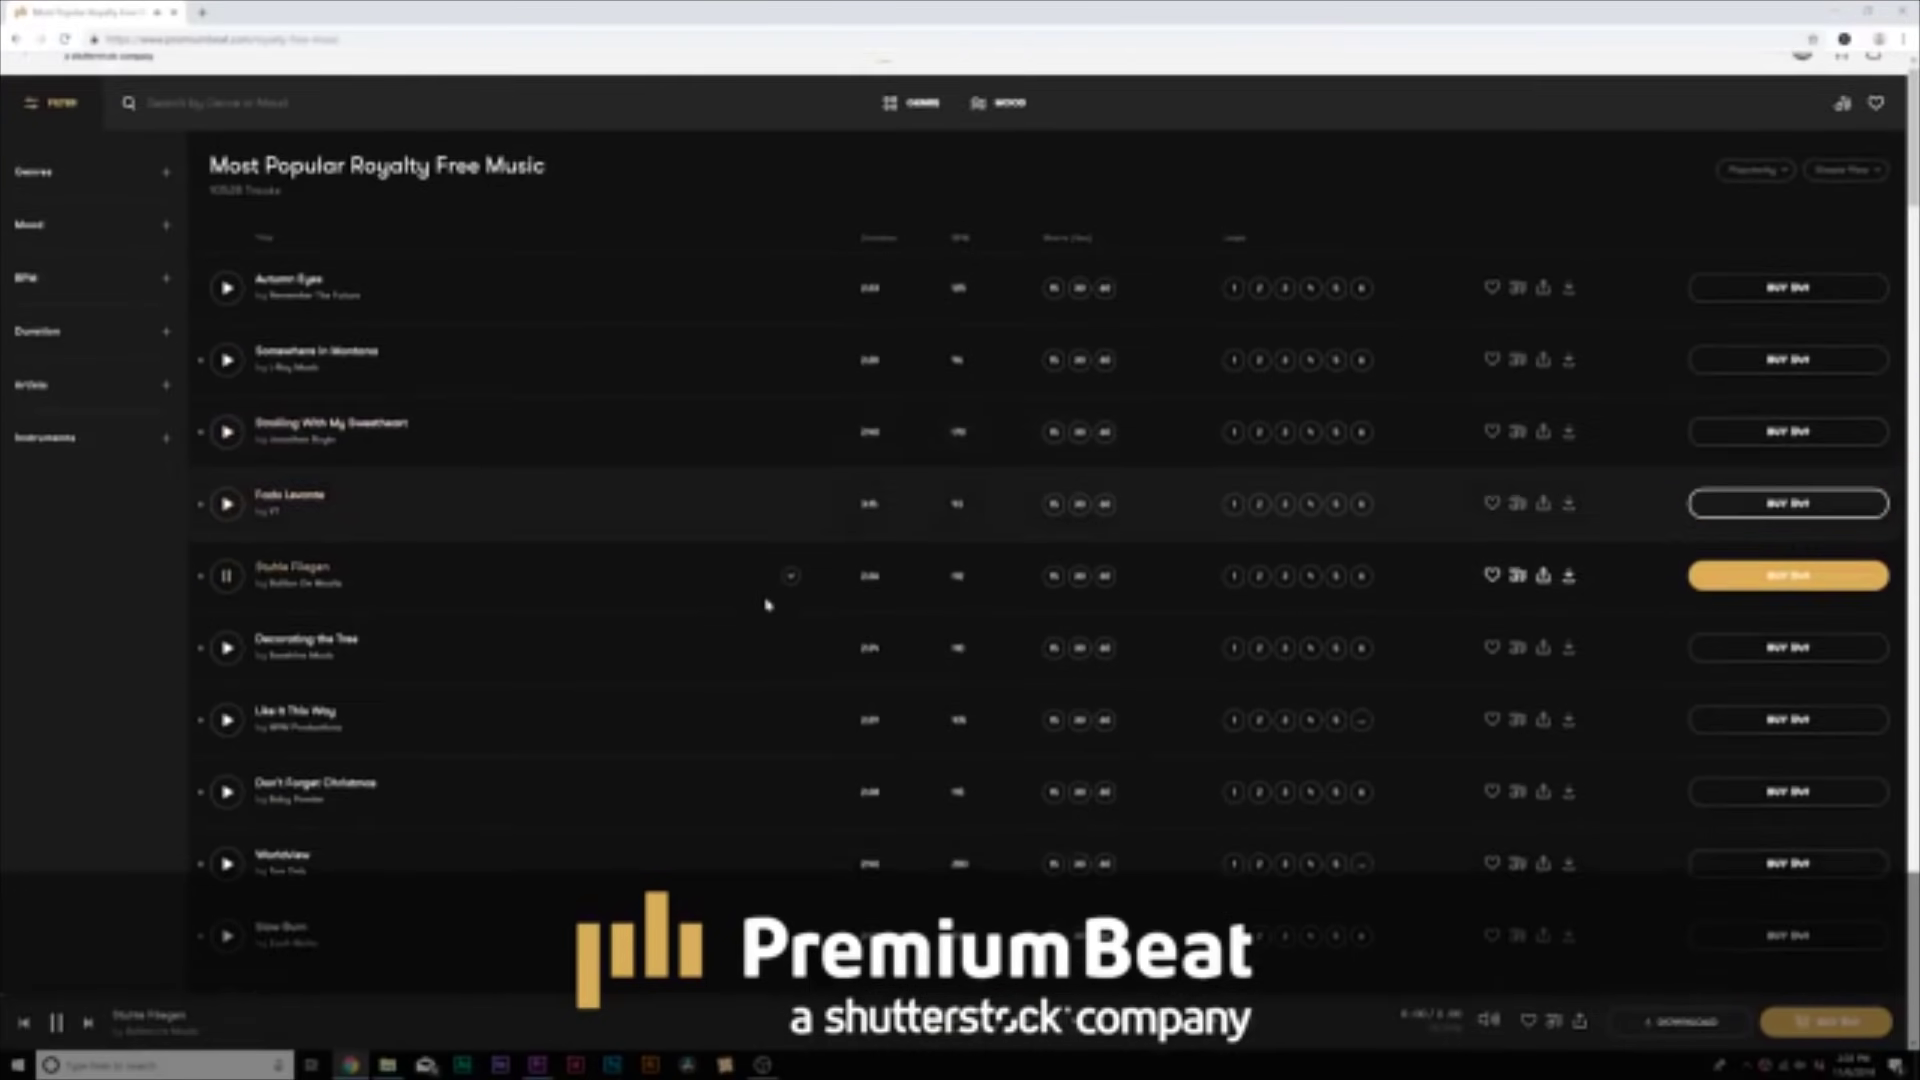
scroll(766, 604, "down", 3)
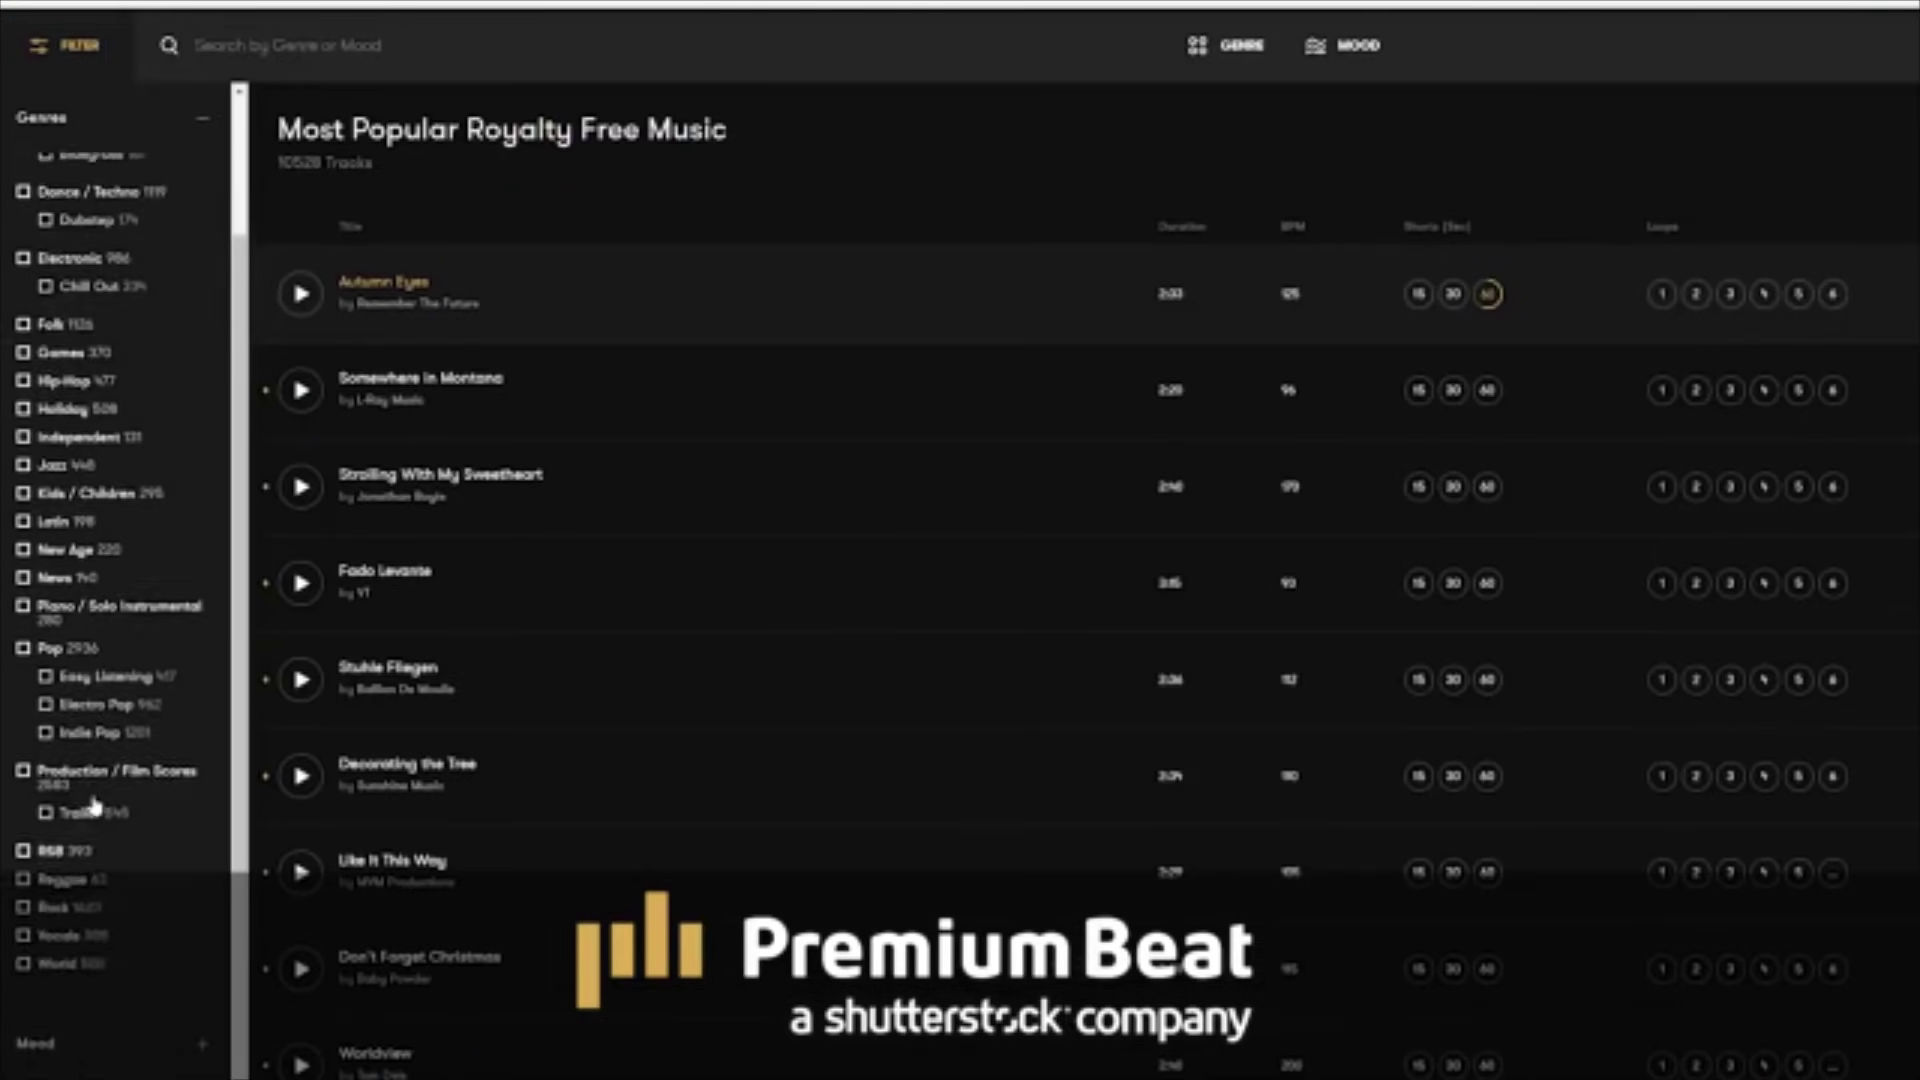
scroll(35, 193, "up", 3)
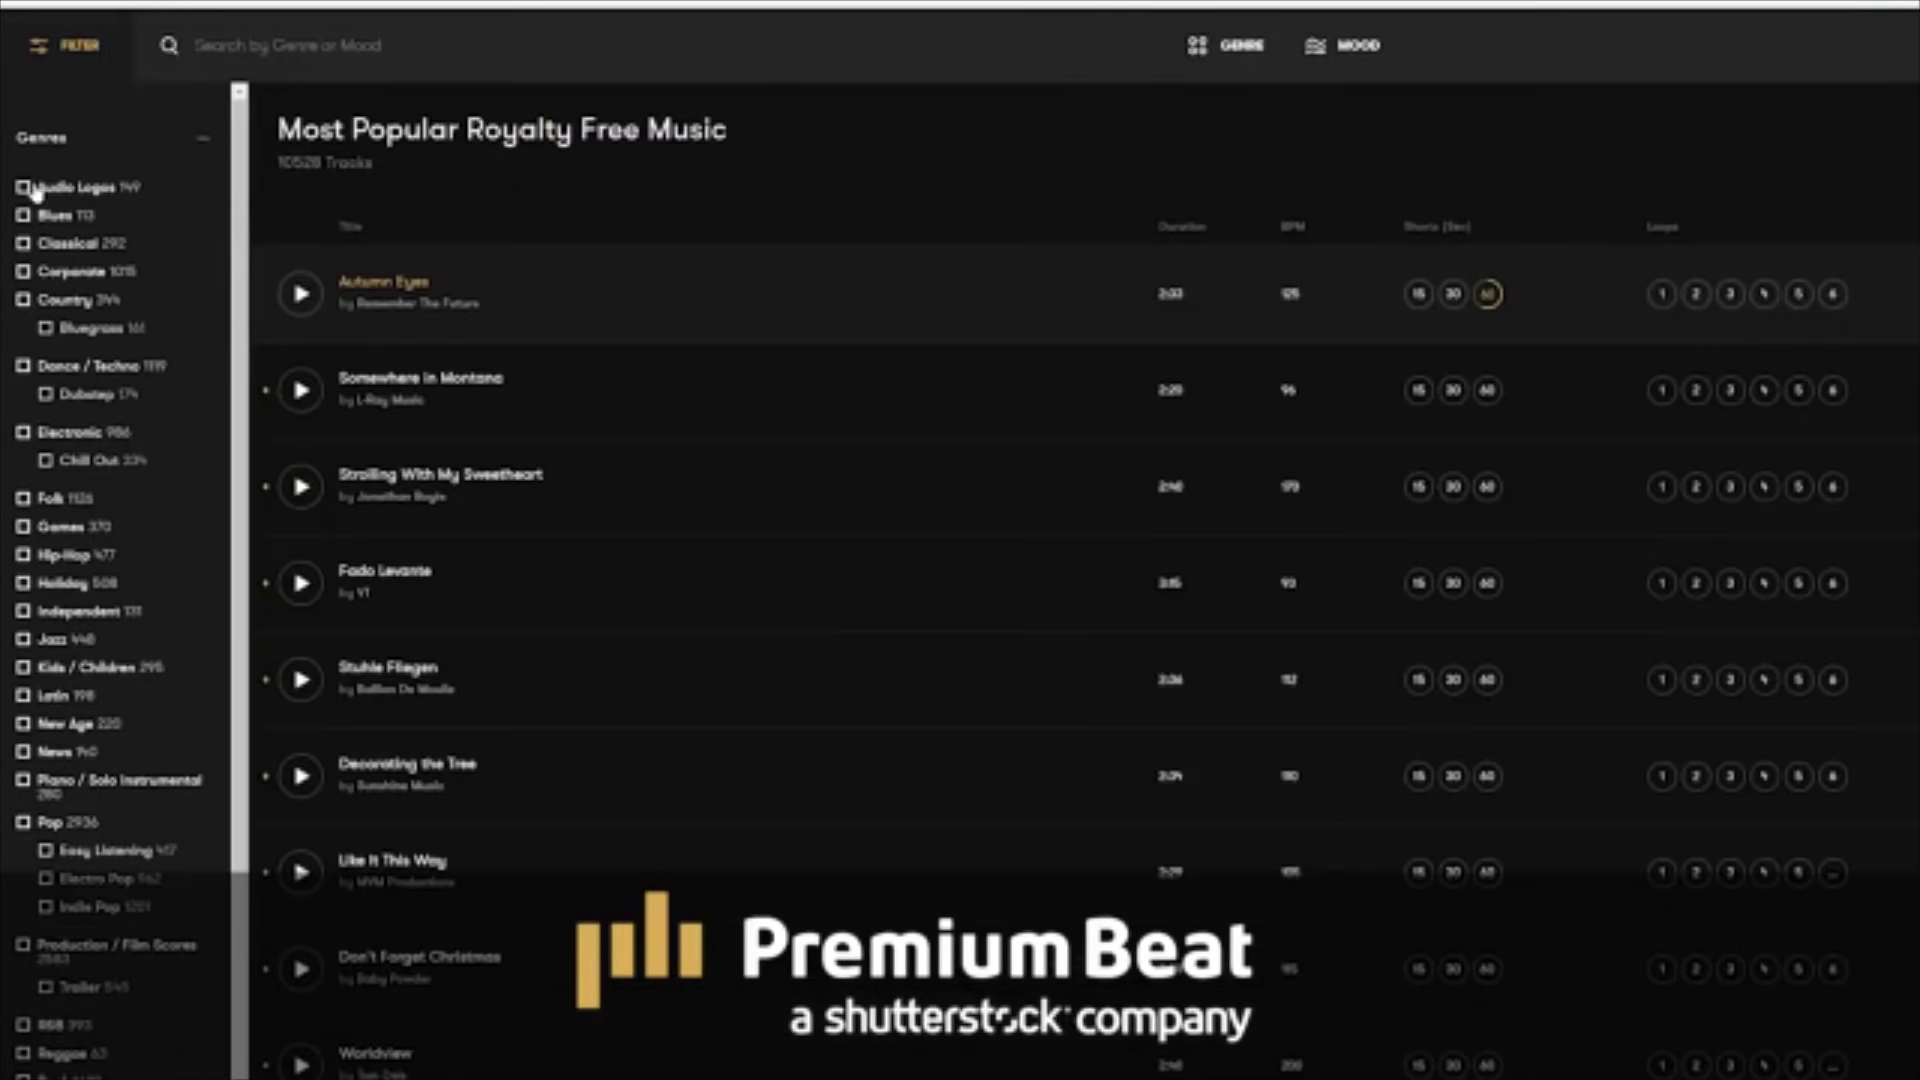
left_click(66, 137)
left_click(82, 215)
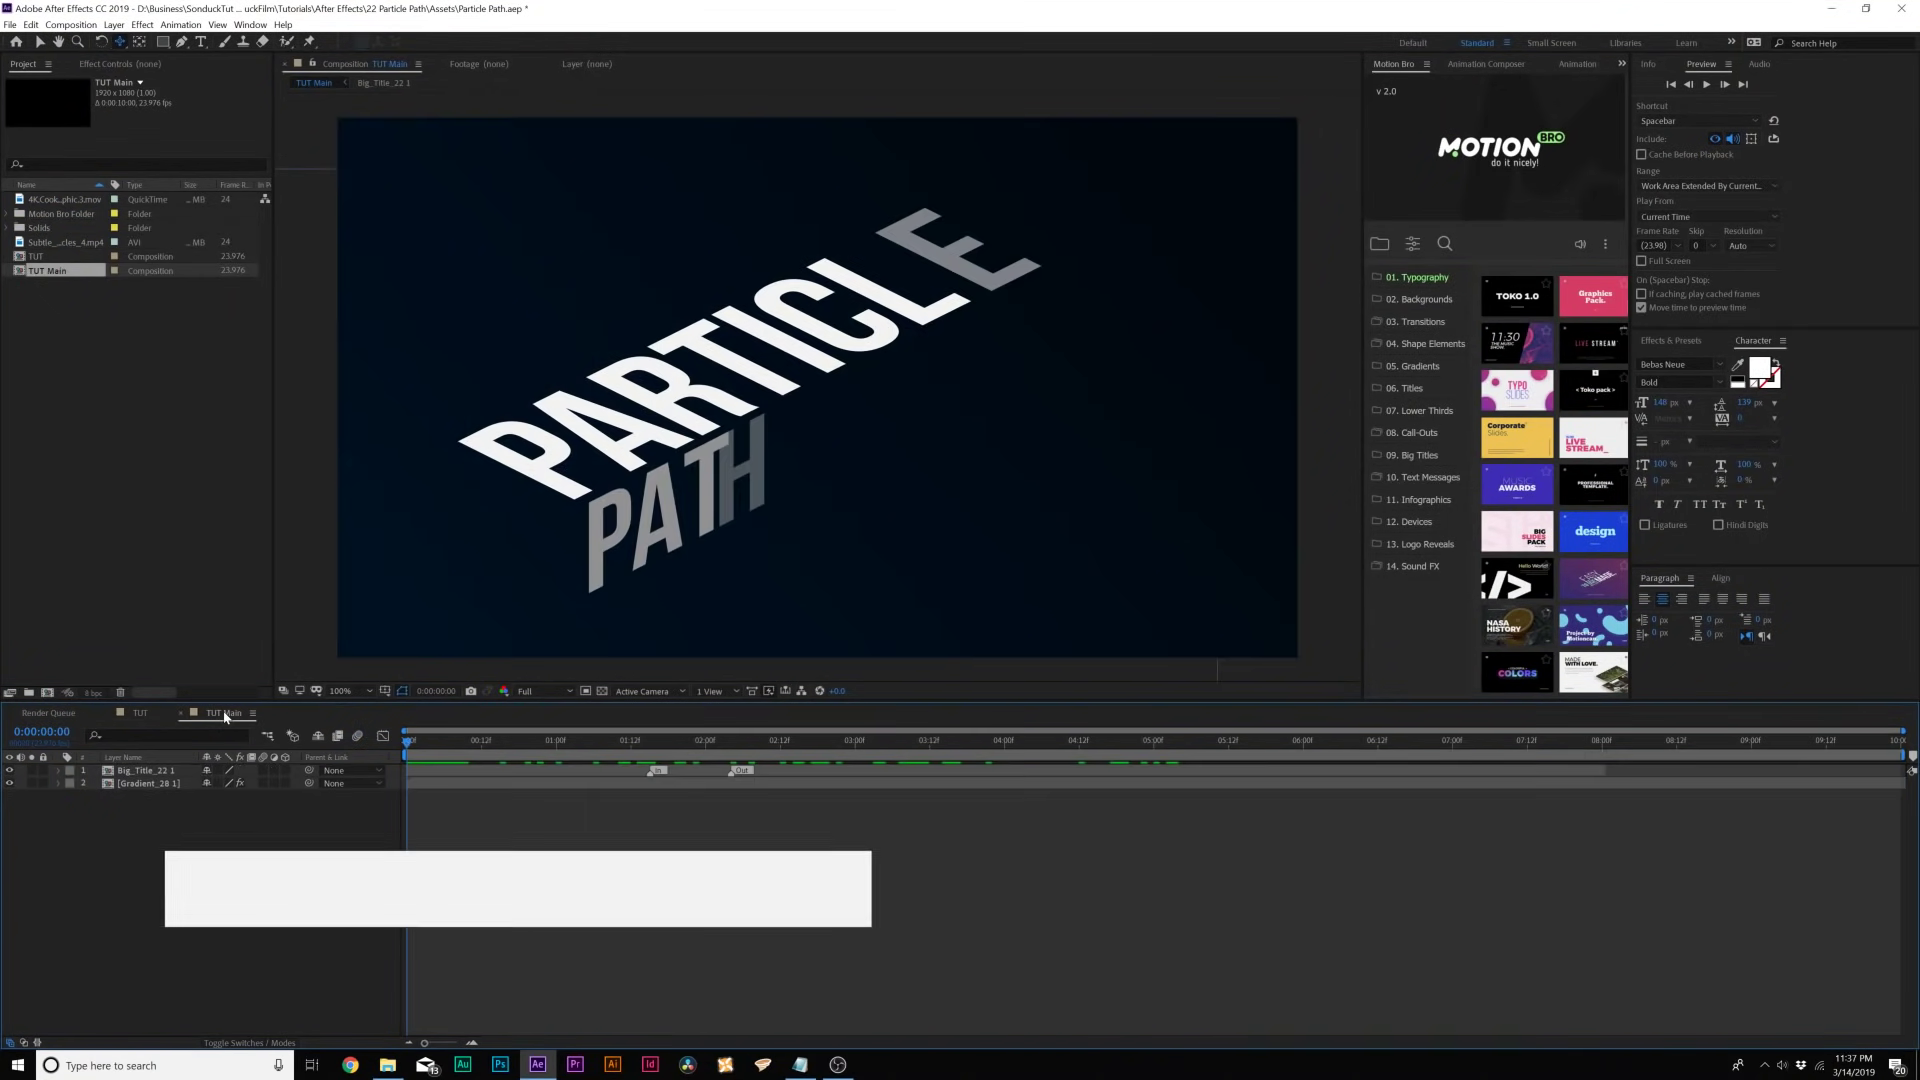
- Go to 0:00:02:04 in the TUT Main composition and add a null object layer
left_click_drag(408, 745, 676, 750)
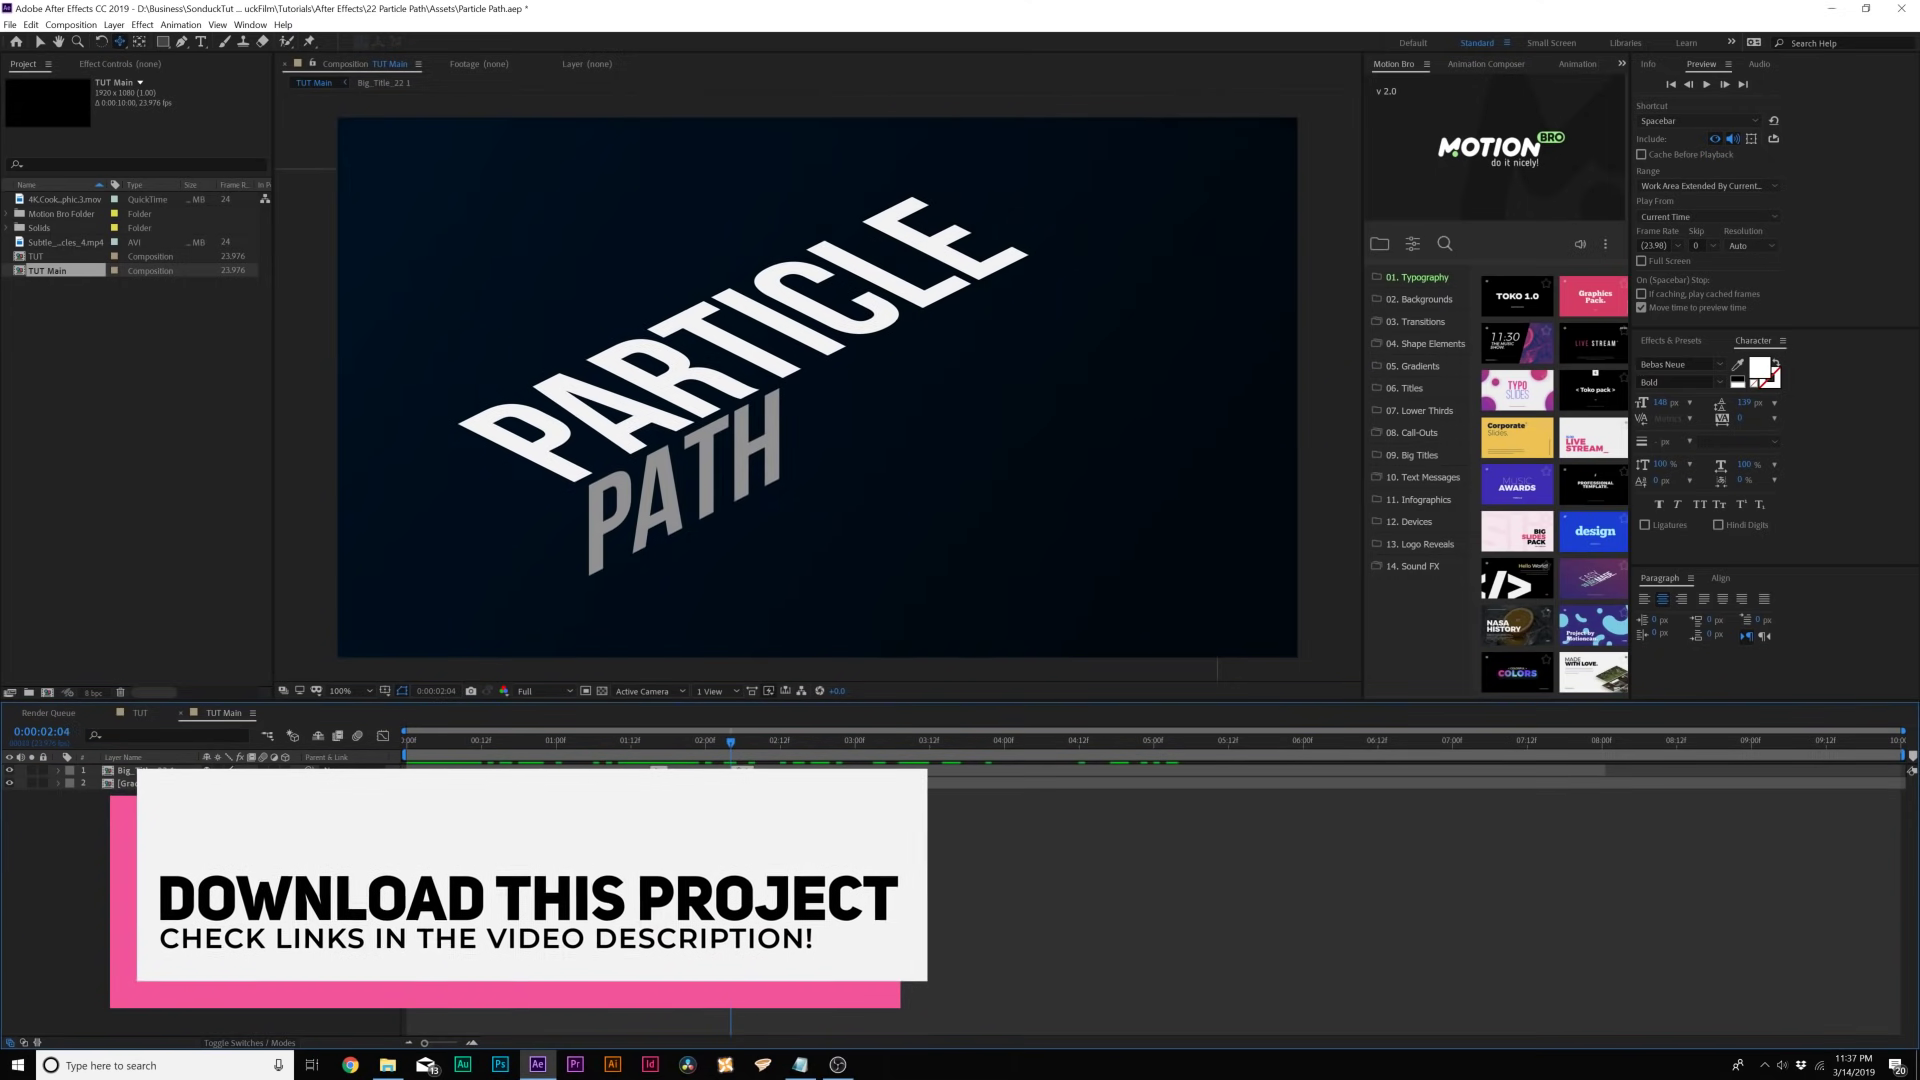
left_click(40, 42)
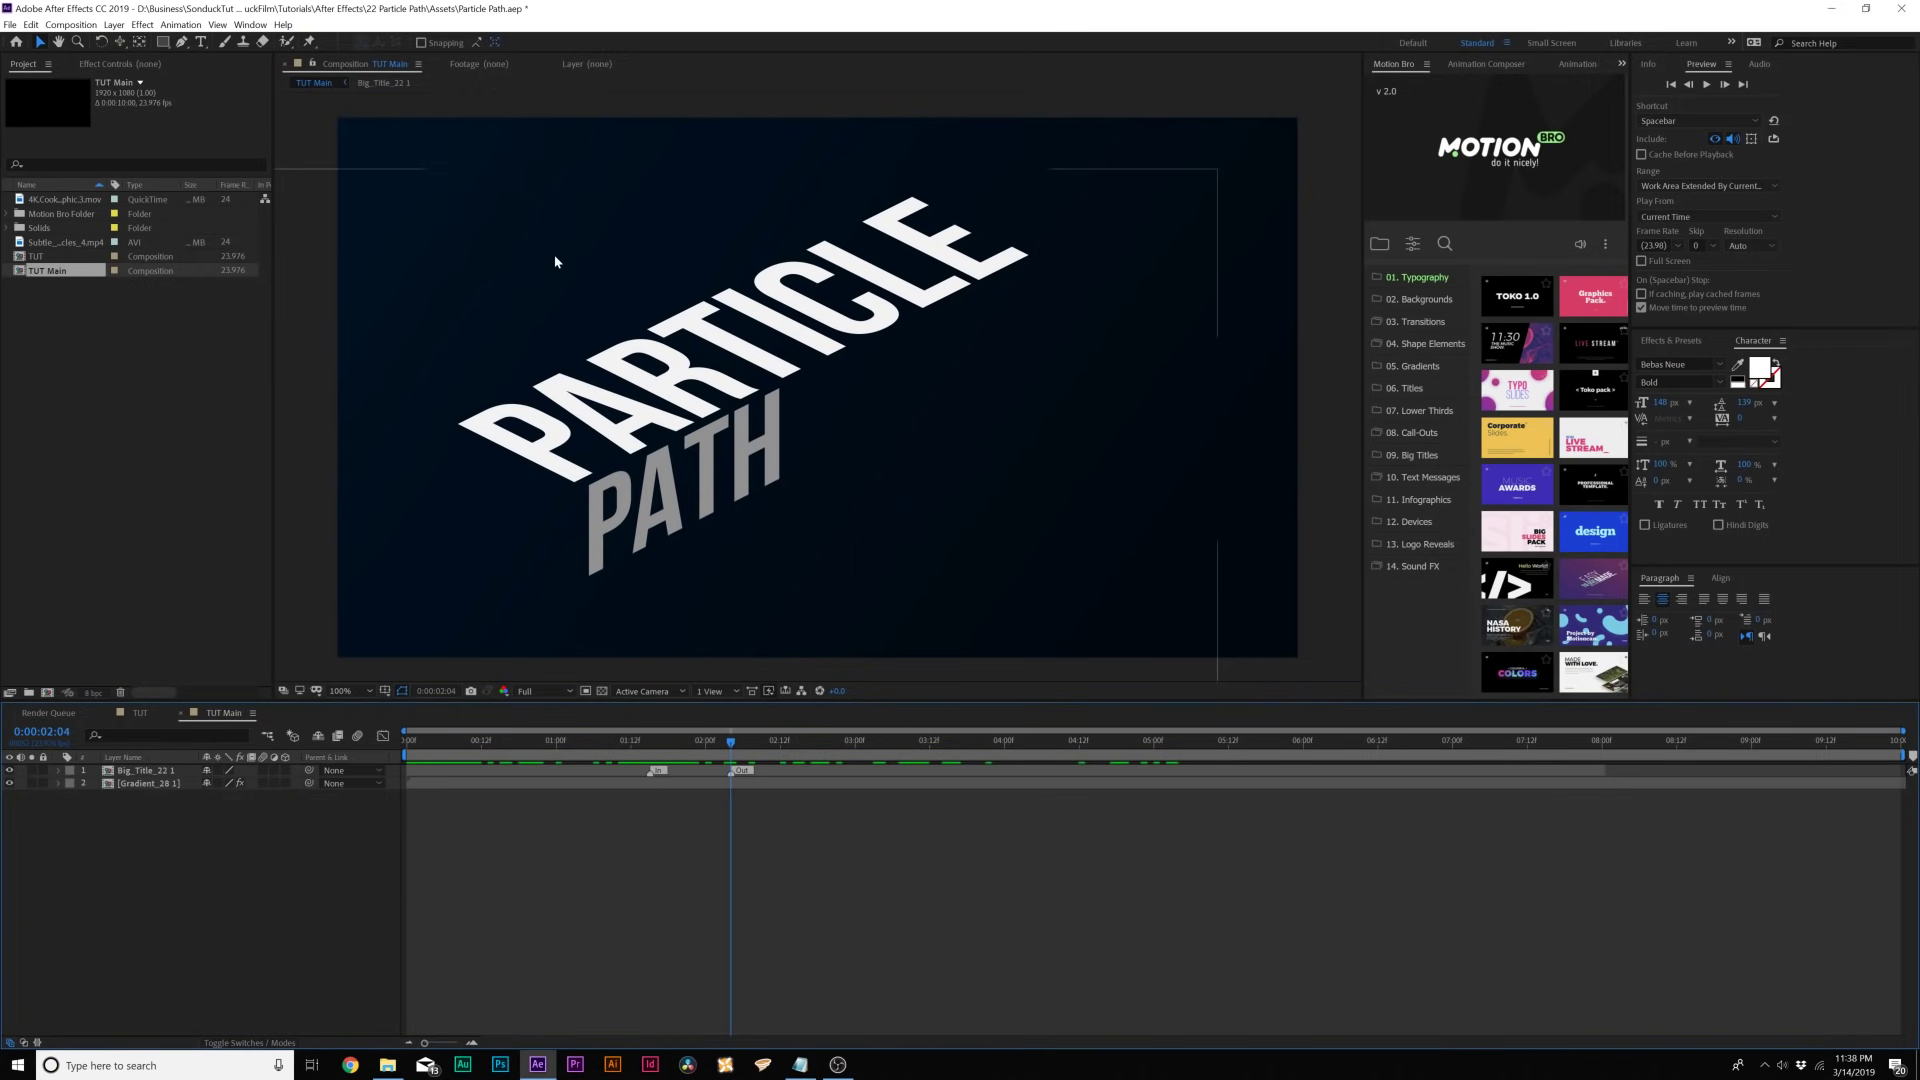
left_click(113, 25)
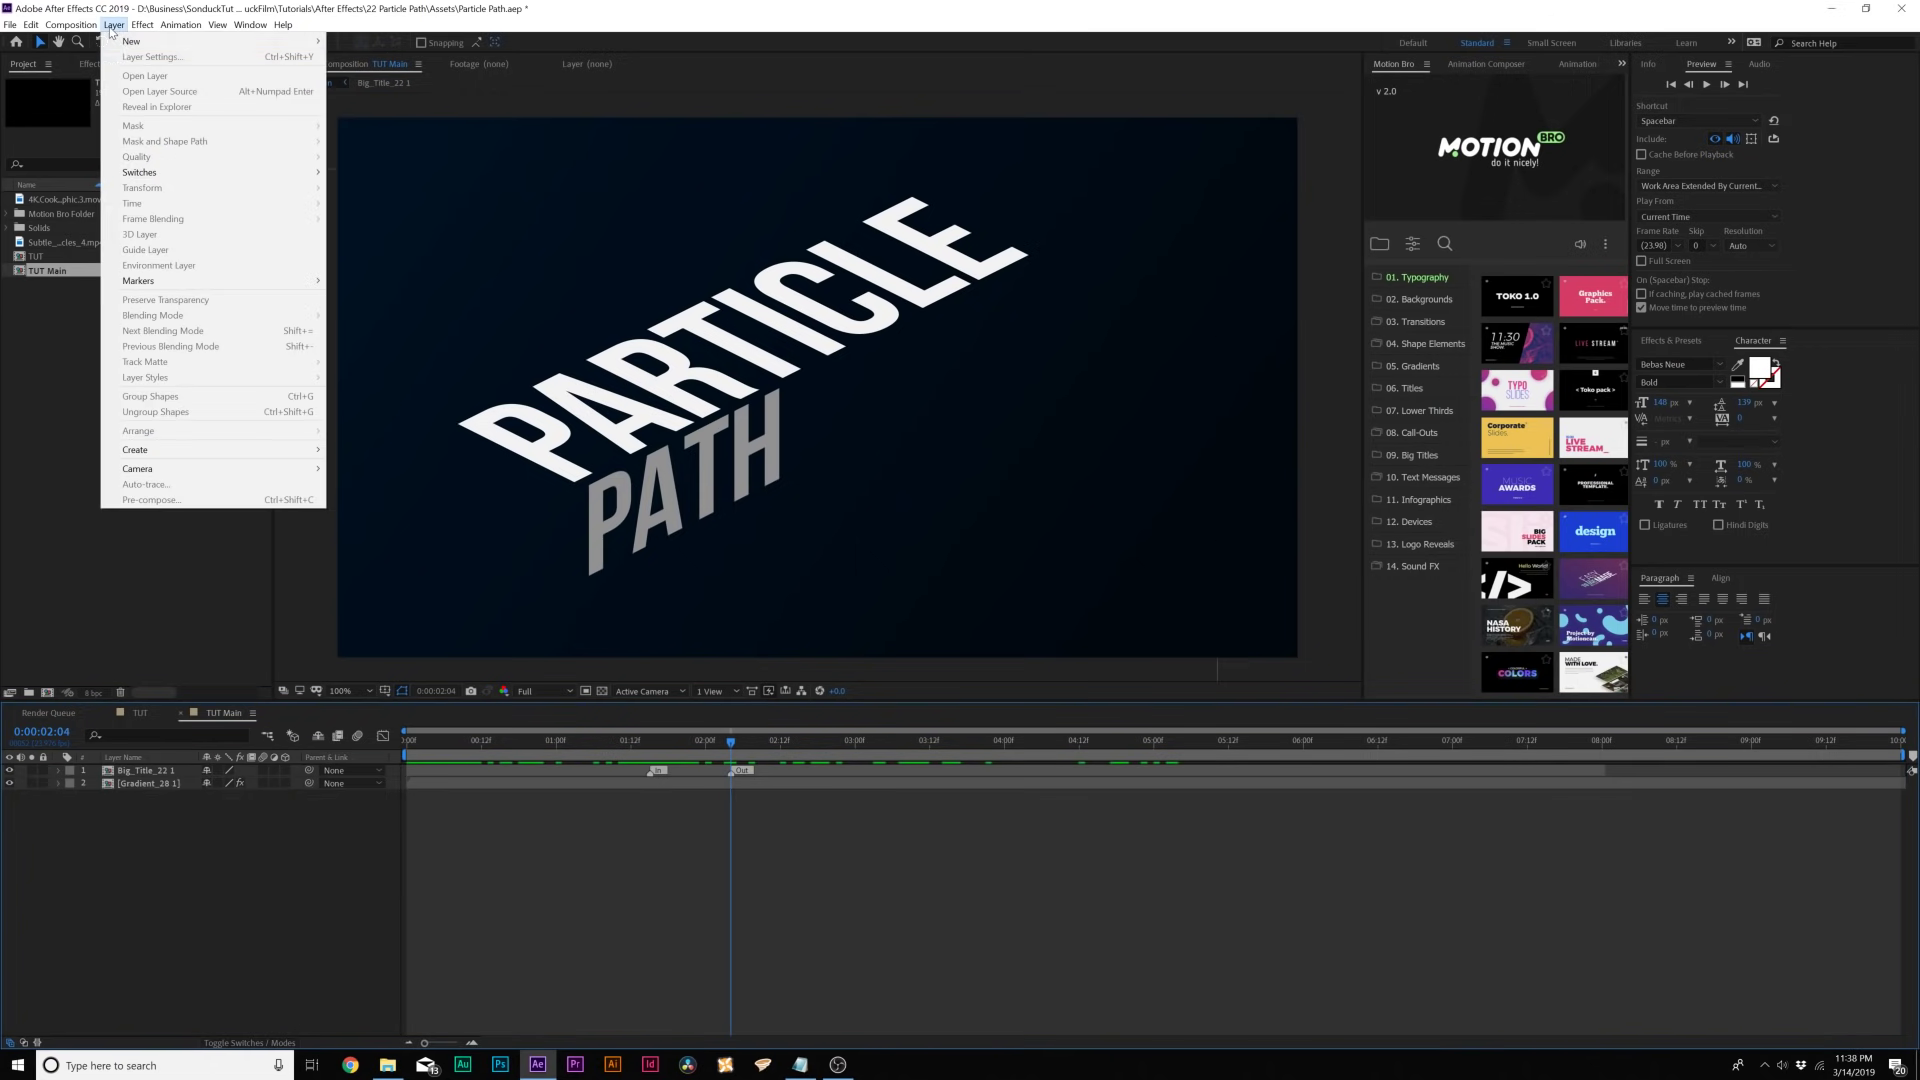
mouse_move(180, 41)
left_click(394, 103)
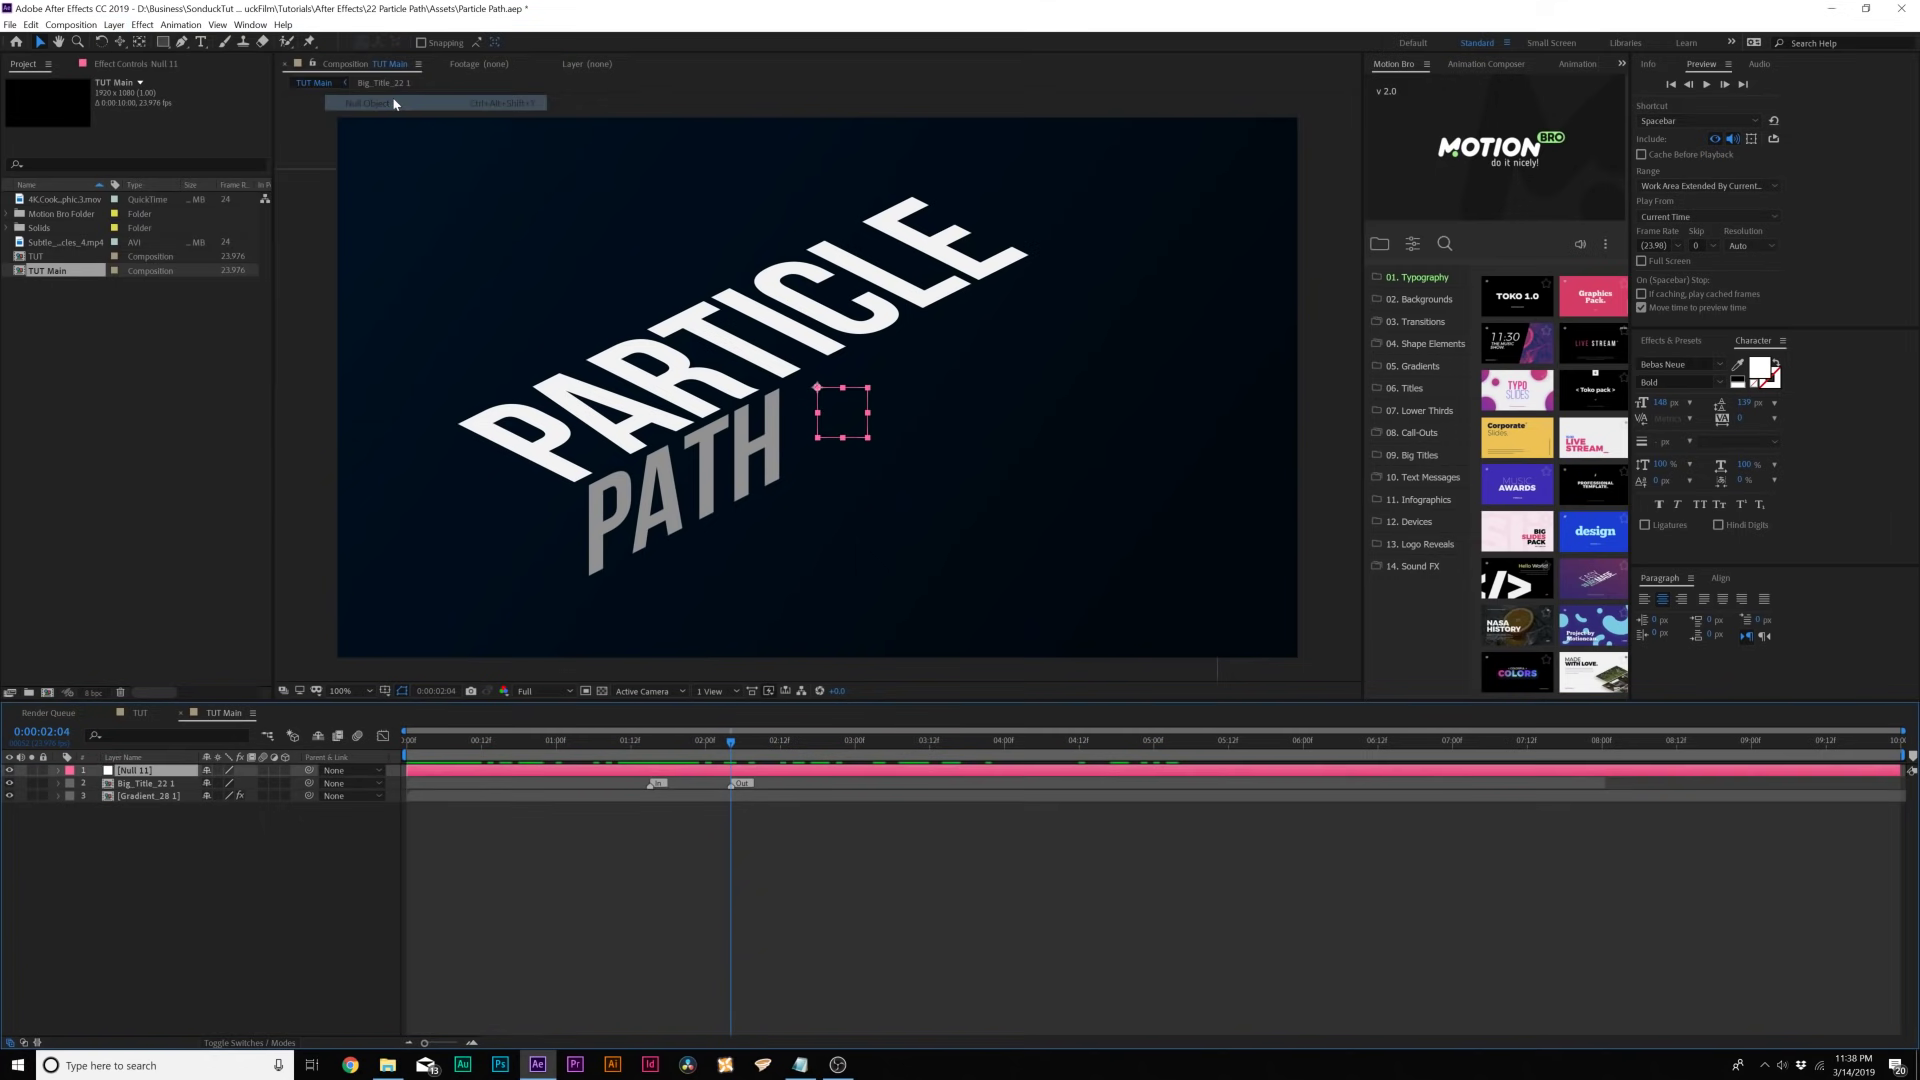
- Draw an open, wavy mask path on the null with the Pen tool, running from outside the frame through the title and out below
left_click(181, 42)
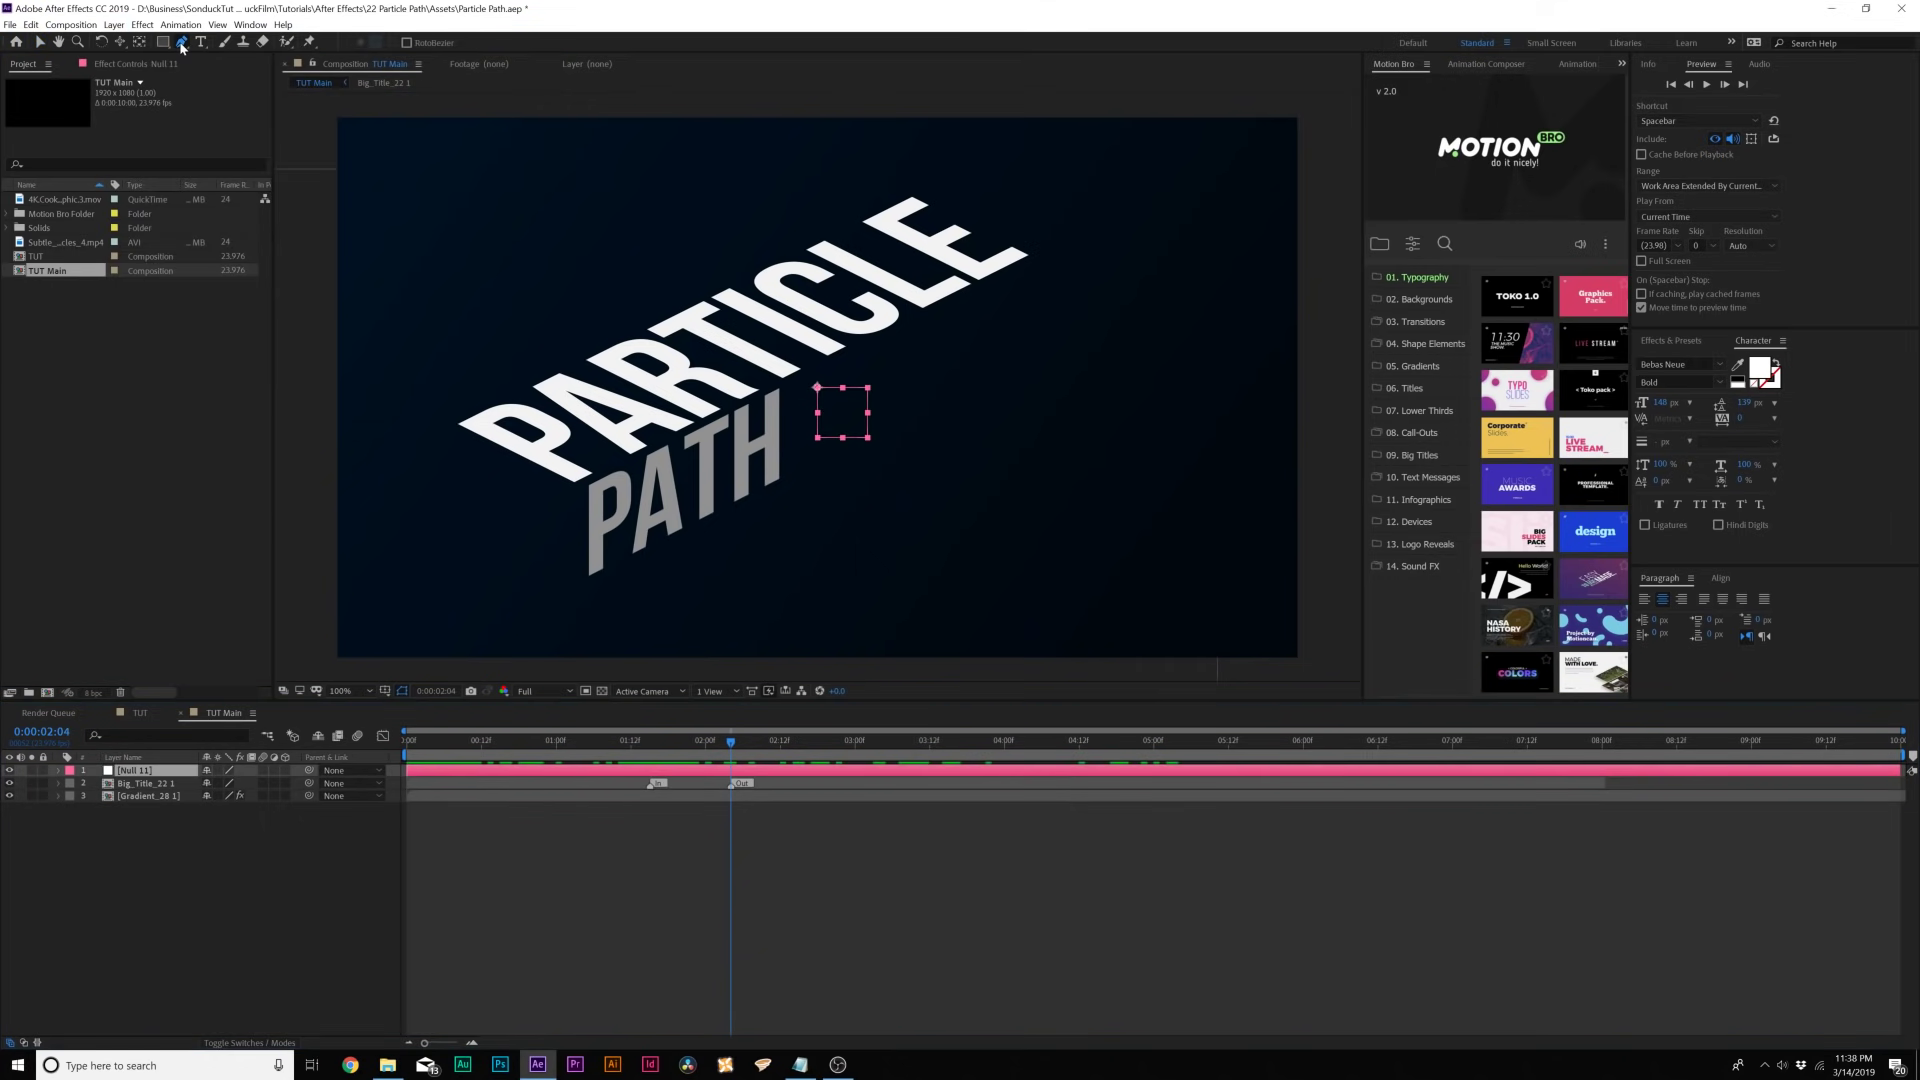
scroll(523, 517, "down", 2)
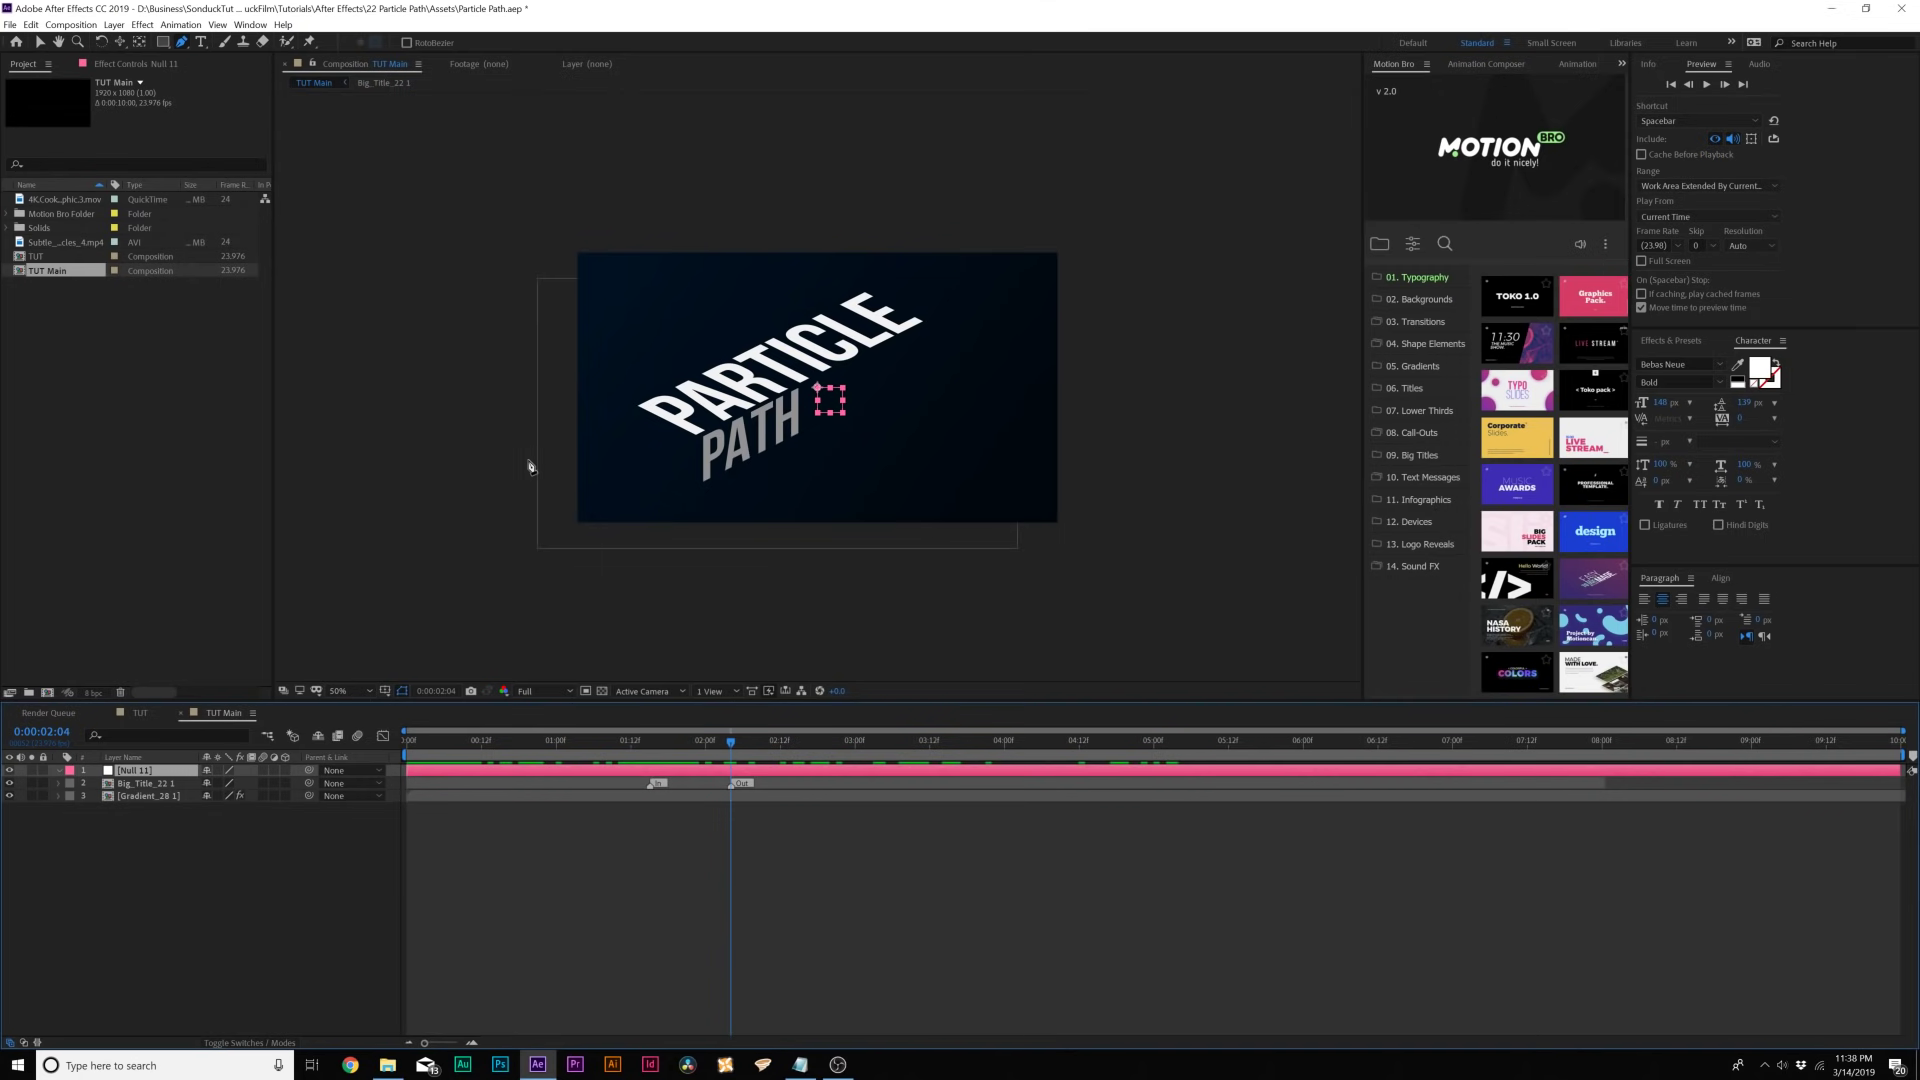
left_click(518, 469)
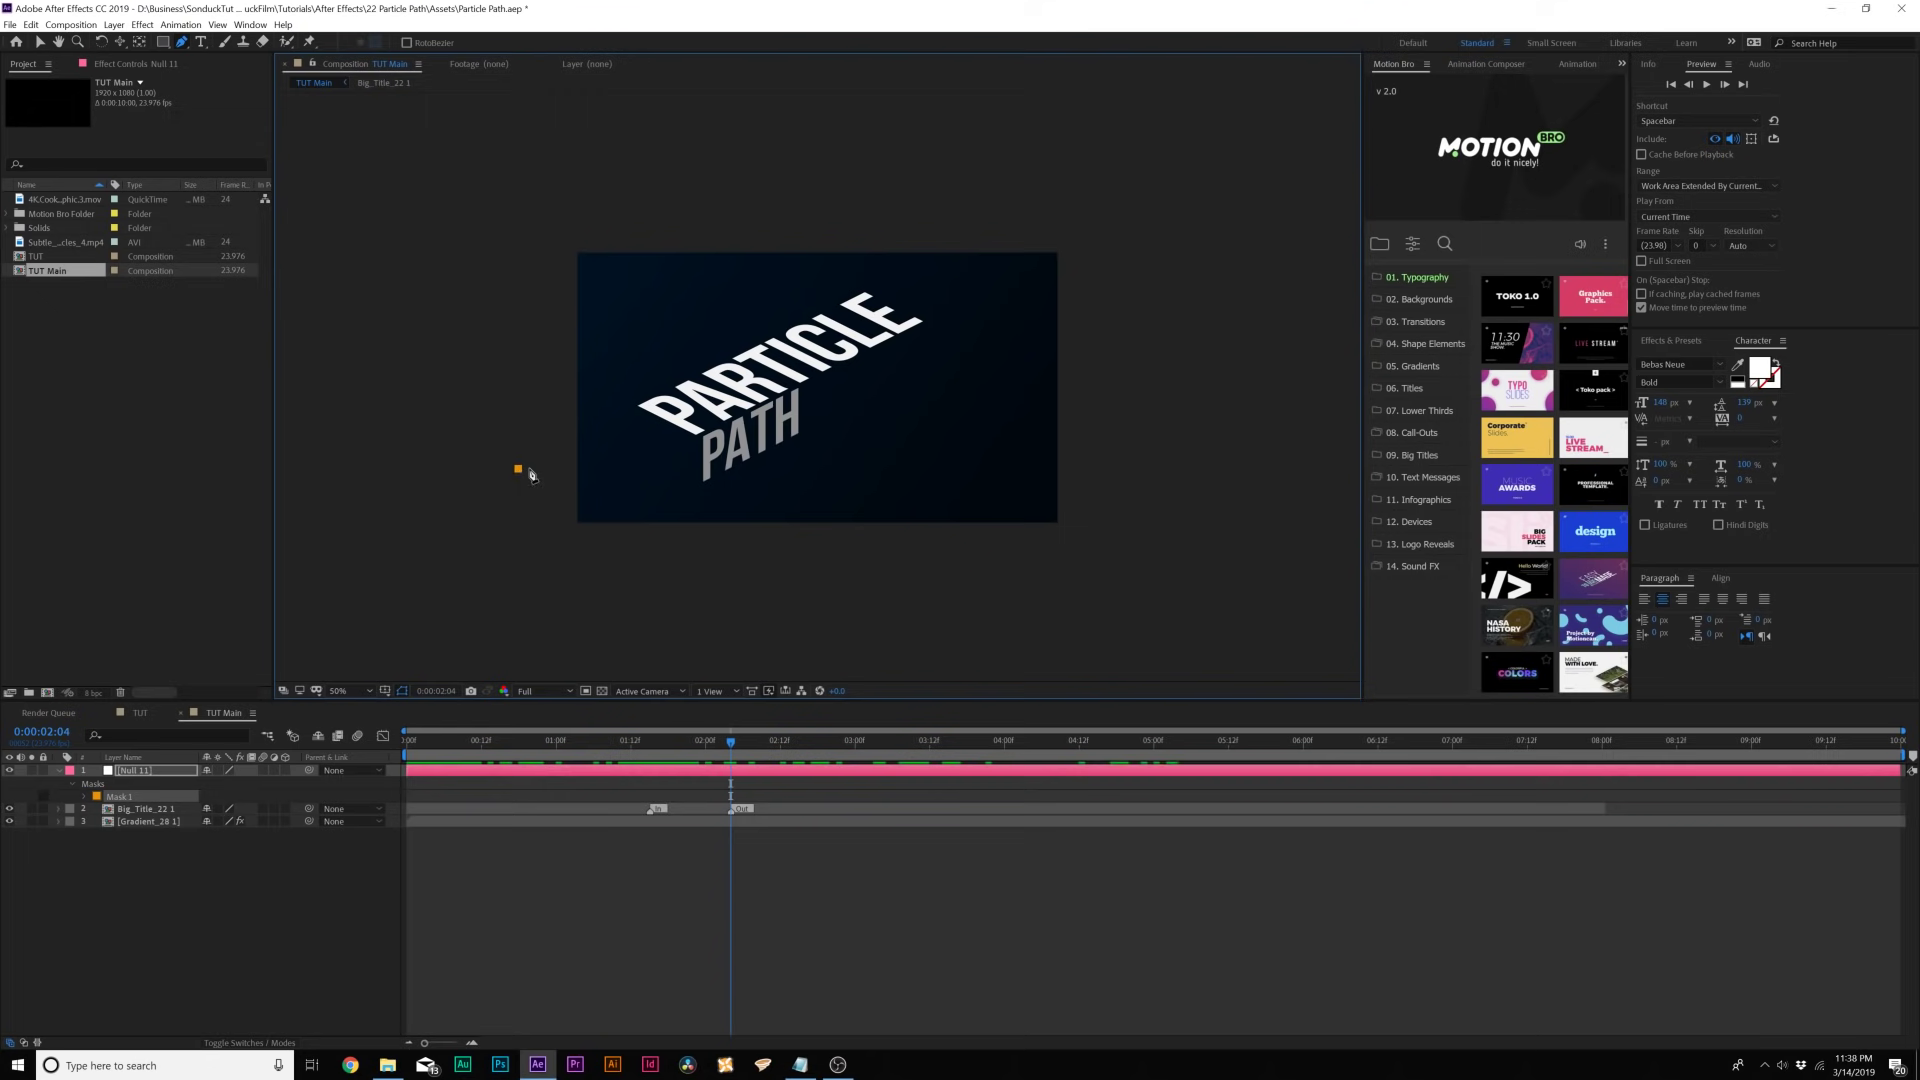
left_click_drag(603, 464, 657, 453)
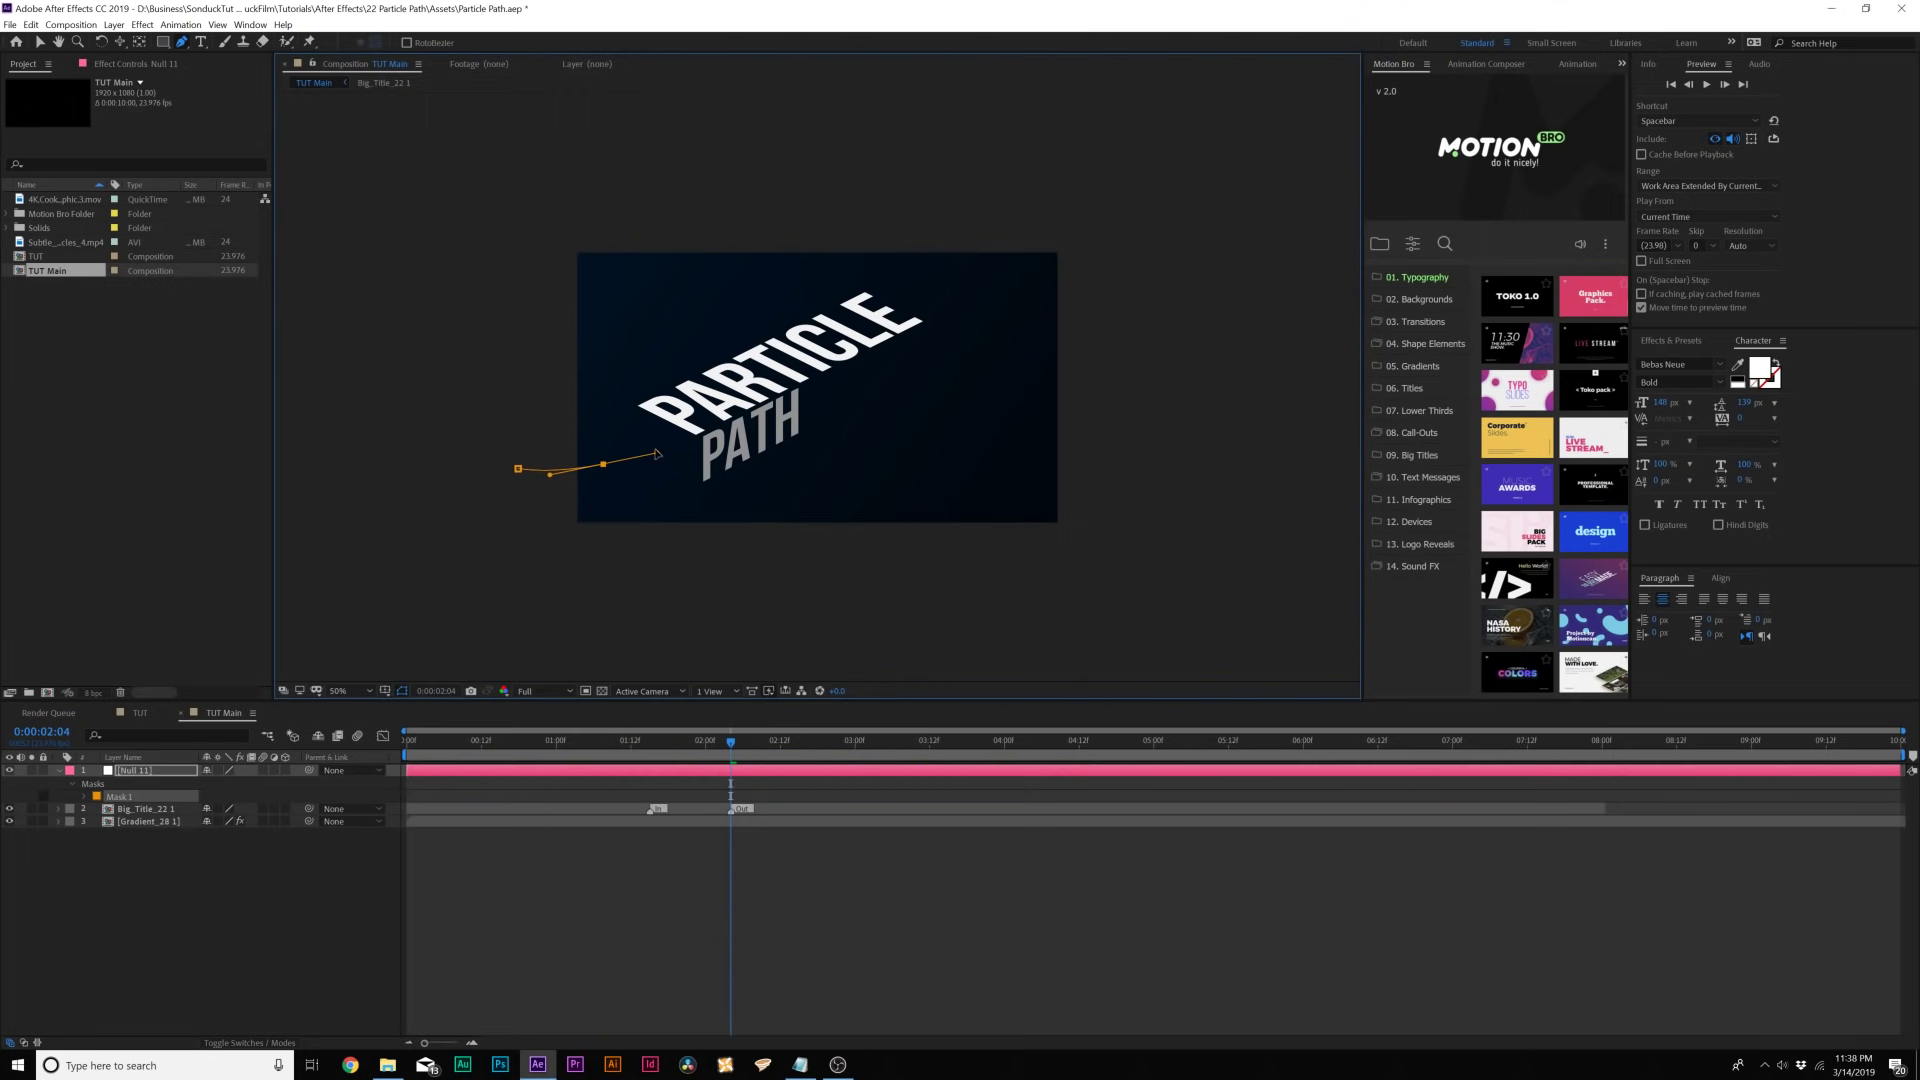
left_click_drag(648, 388, 757, 332)
left_click_drag(785, 415, 1028, 396)
key("ctrl+z")
left_click_drag(1018, 513, 993, 577)
left_click_drag(878, 613, 874, 620)
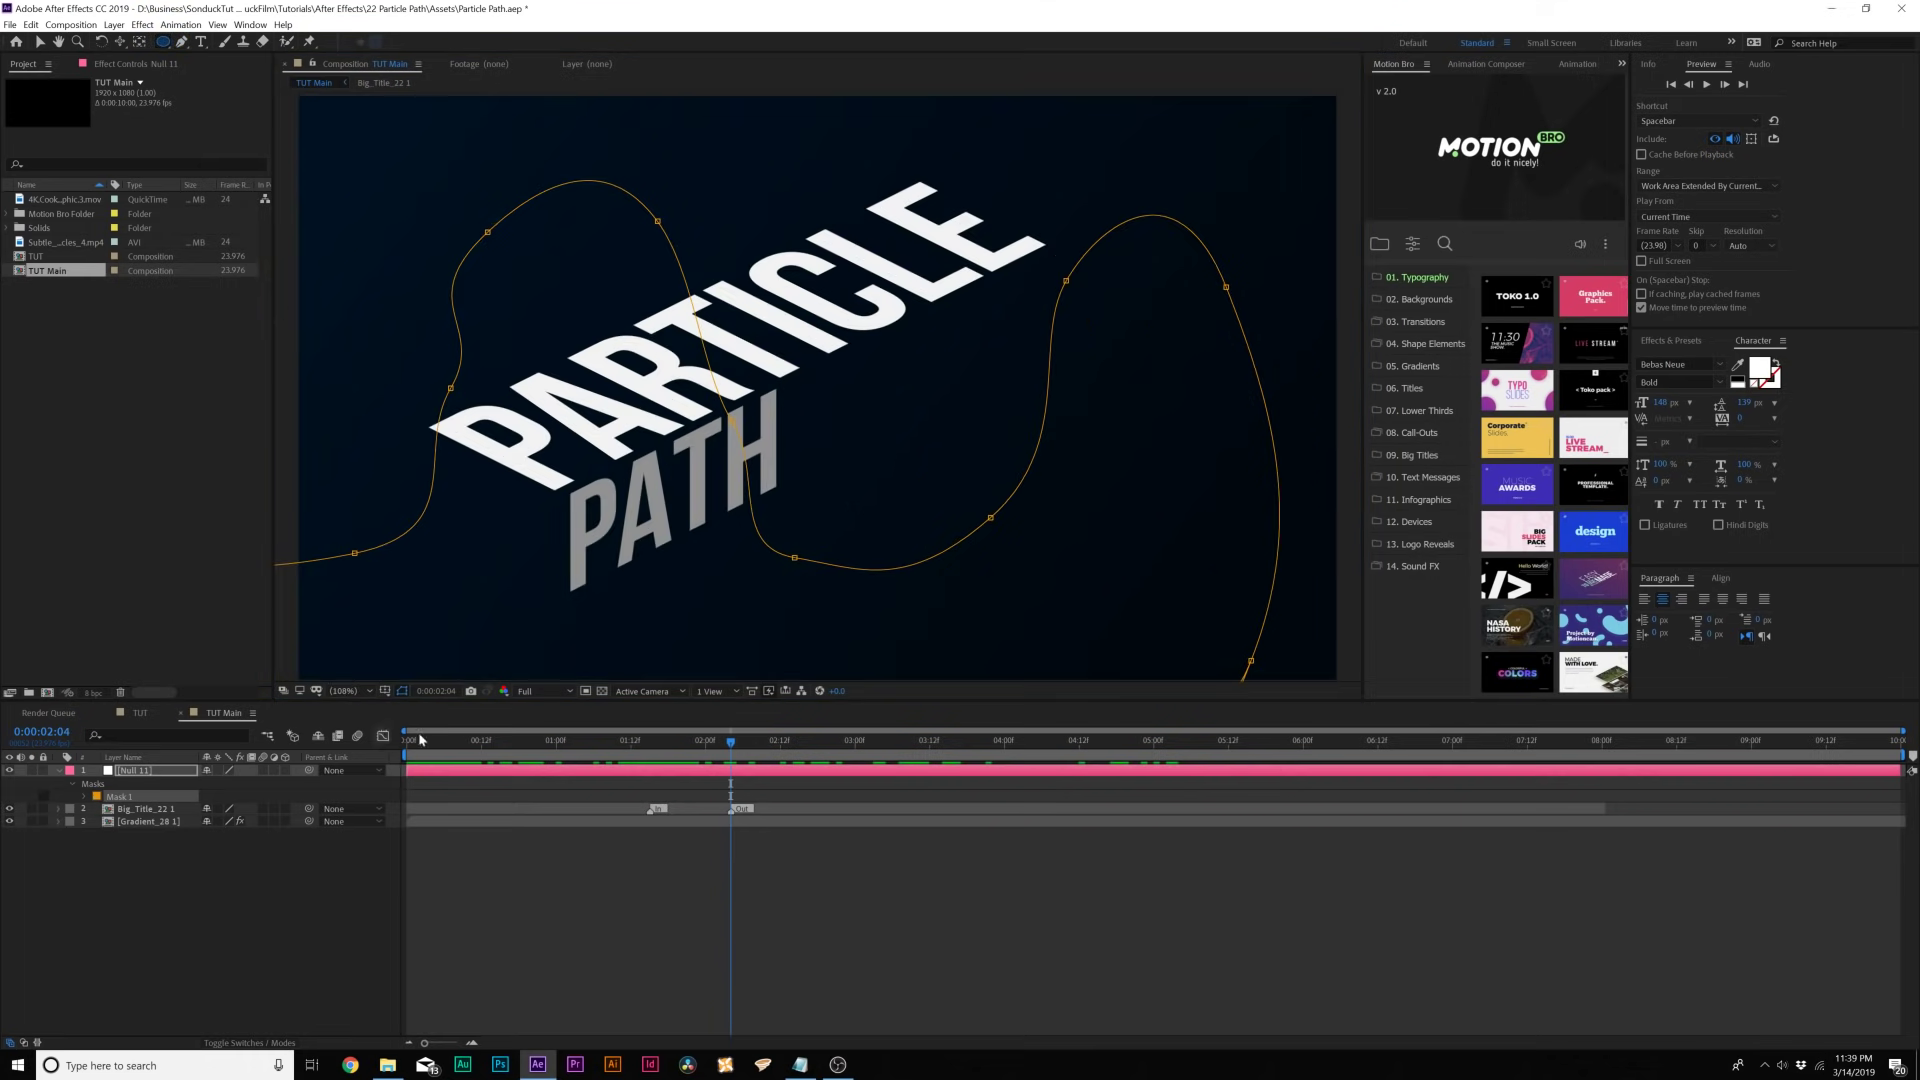
- Add a circular ellipse mask to the null over the title's end, and delete it
left_click_drag(764, 237, 1023, 497)
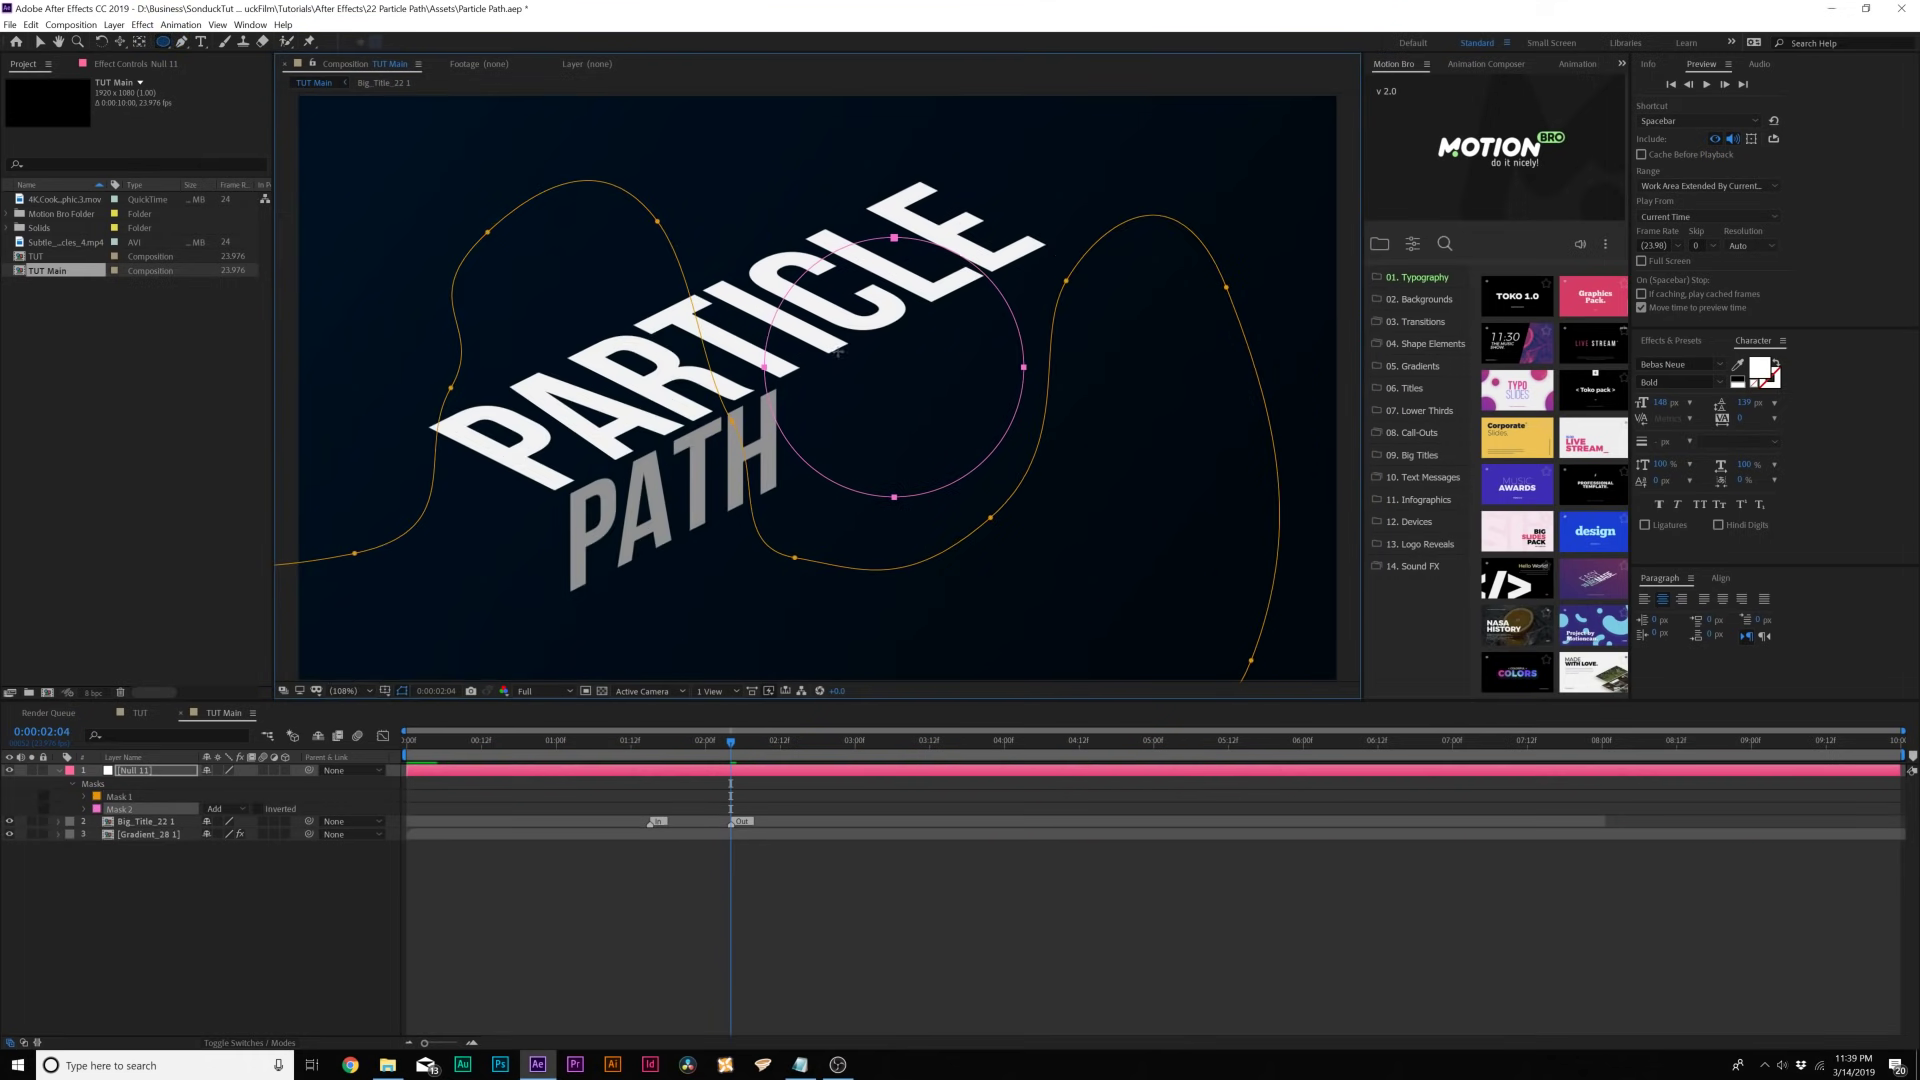
left_click(125, 810)
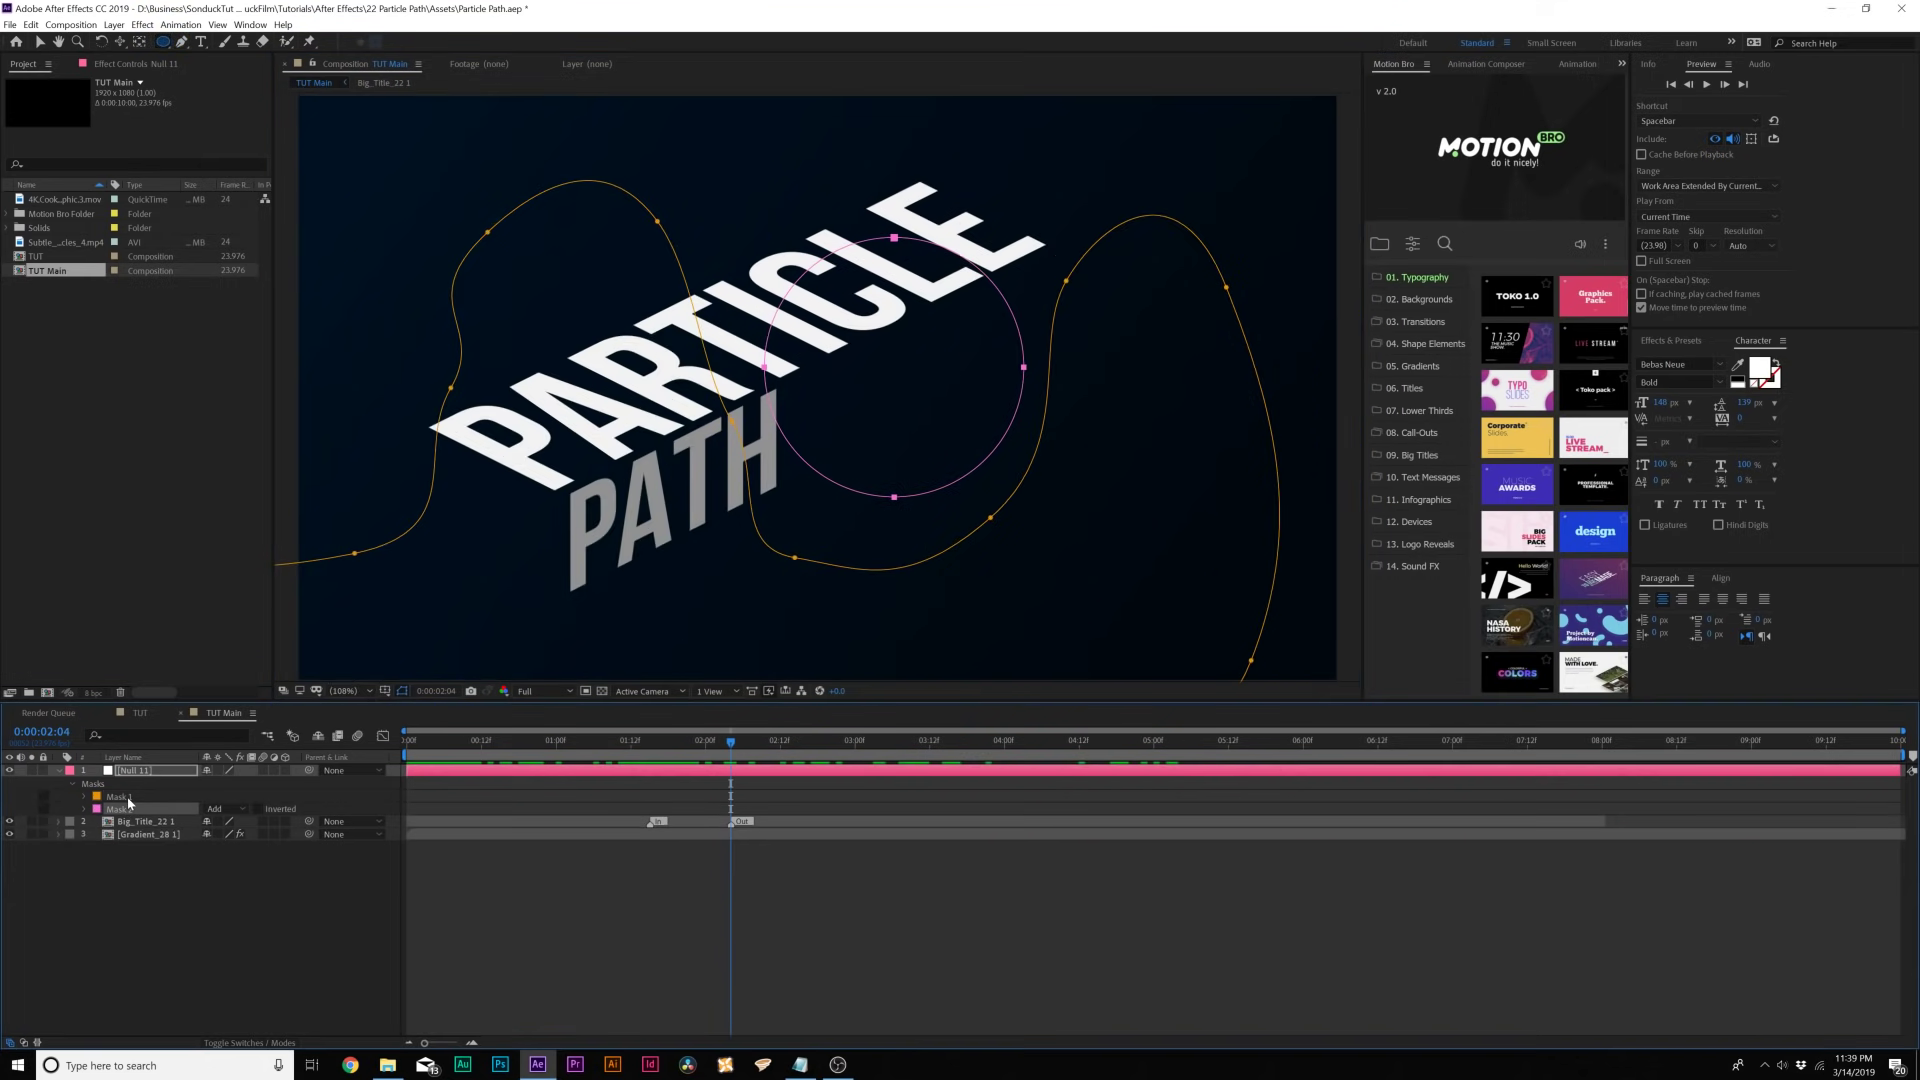
key("Delete")
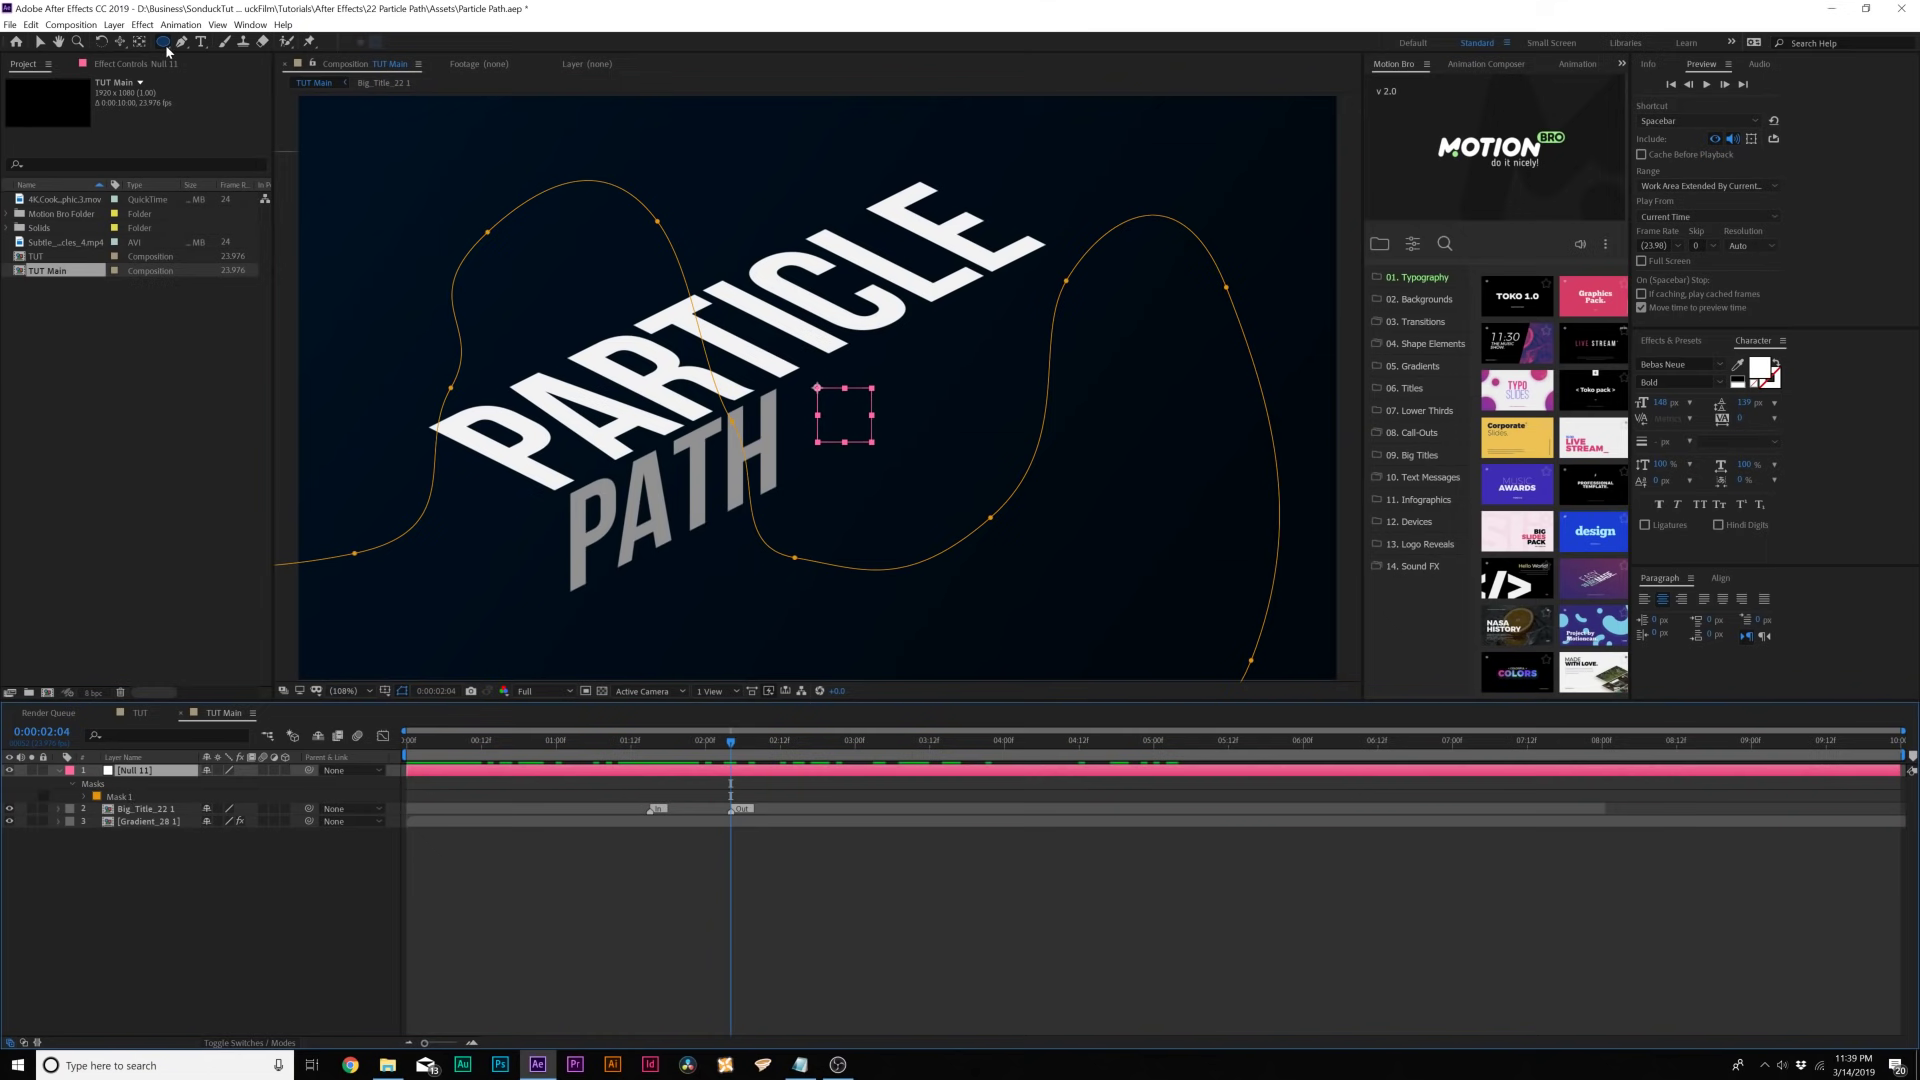
- Copy the null's Mask Path and paste it into the null's Position property at 0:00:00:00
left_click(85, 797)
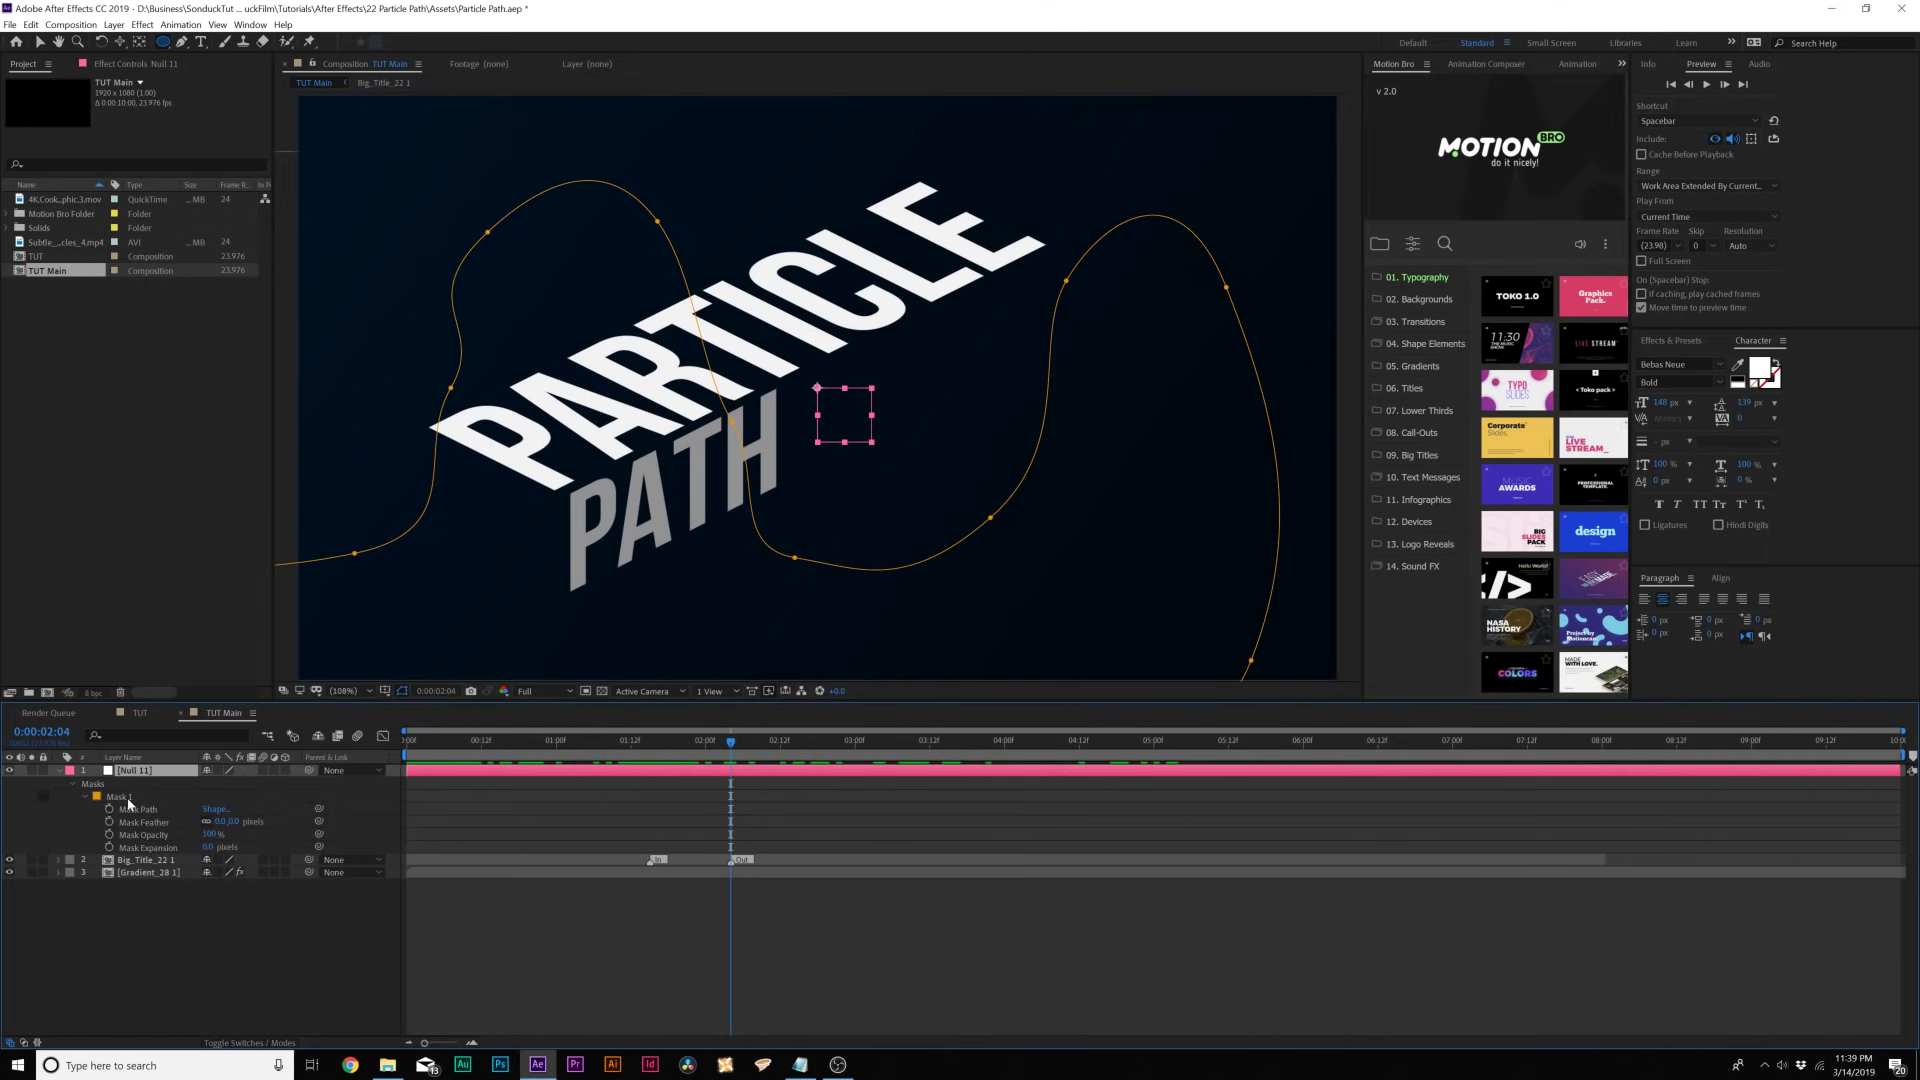
left_click(134, 810)
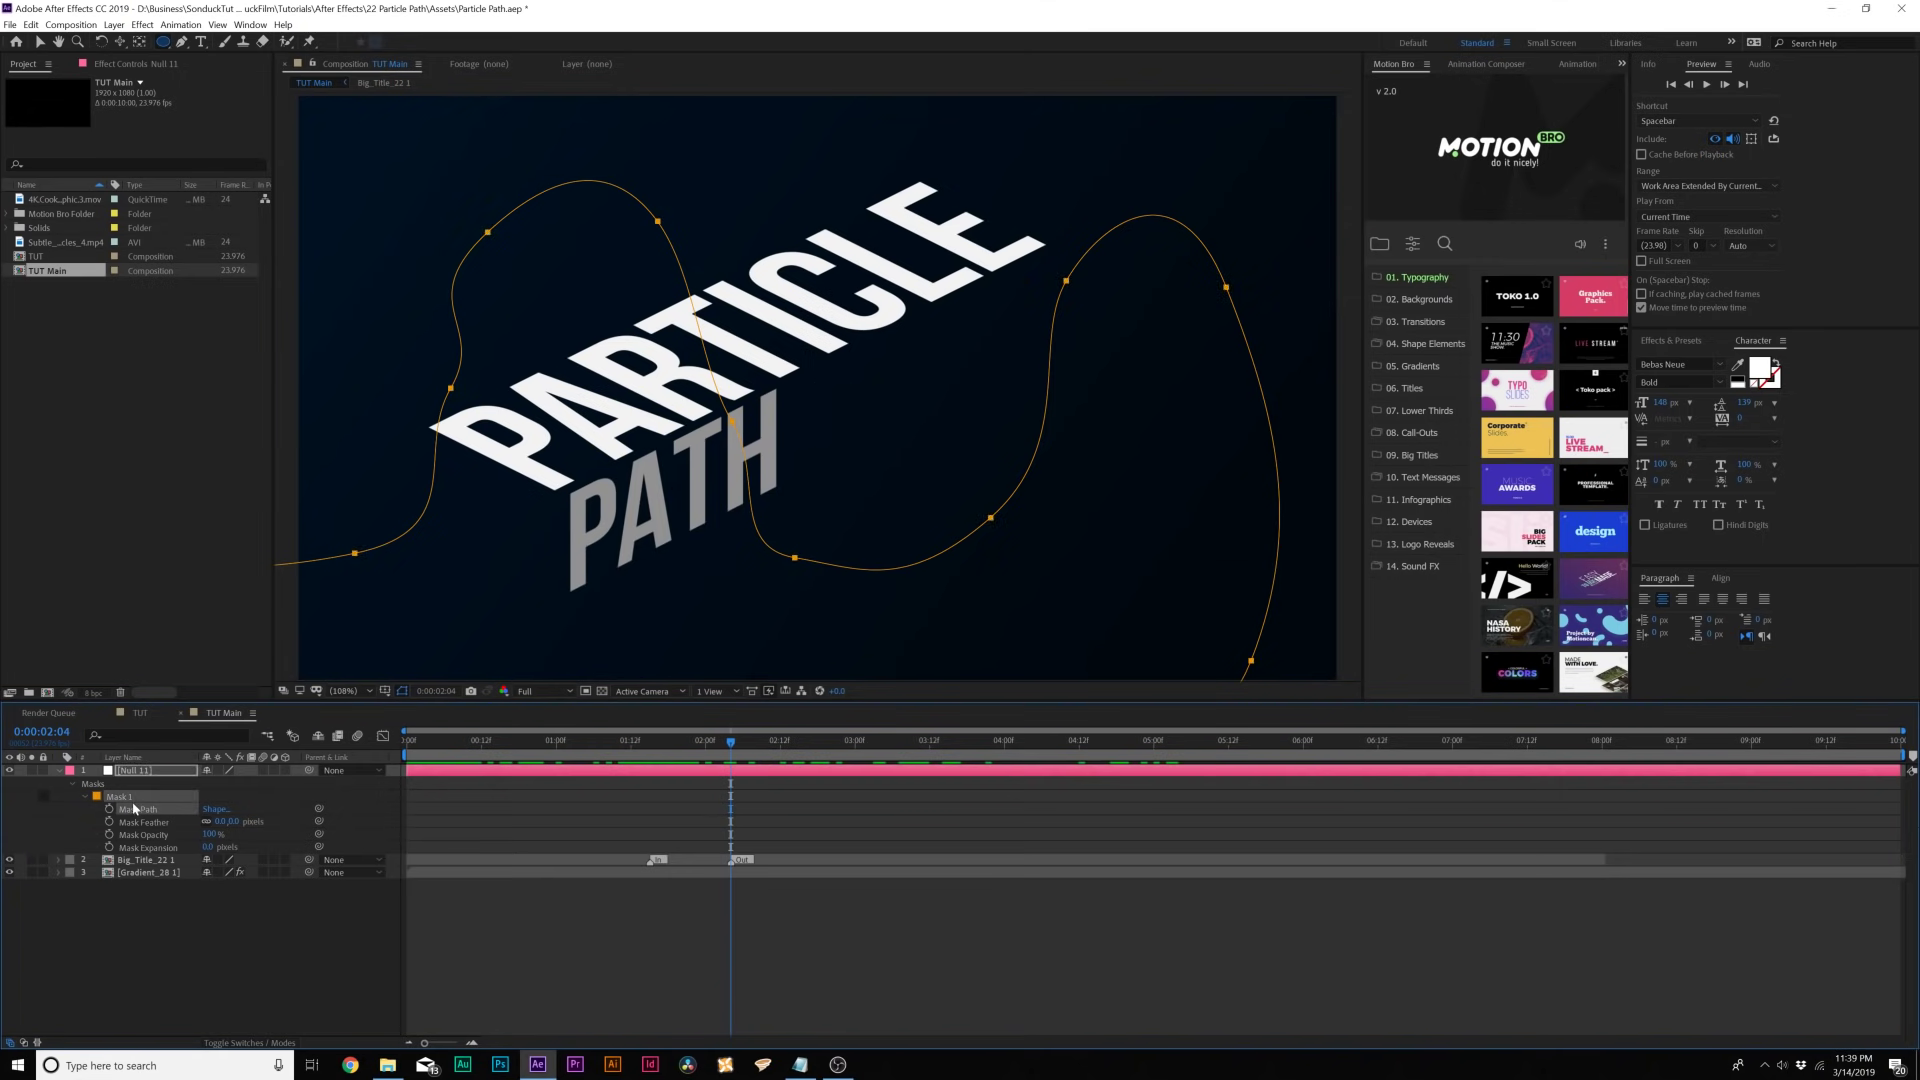
left_click(60, 771)
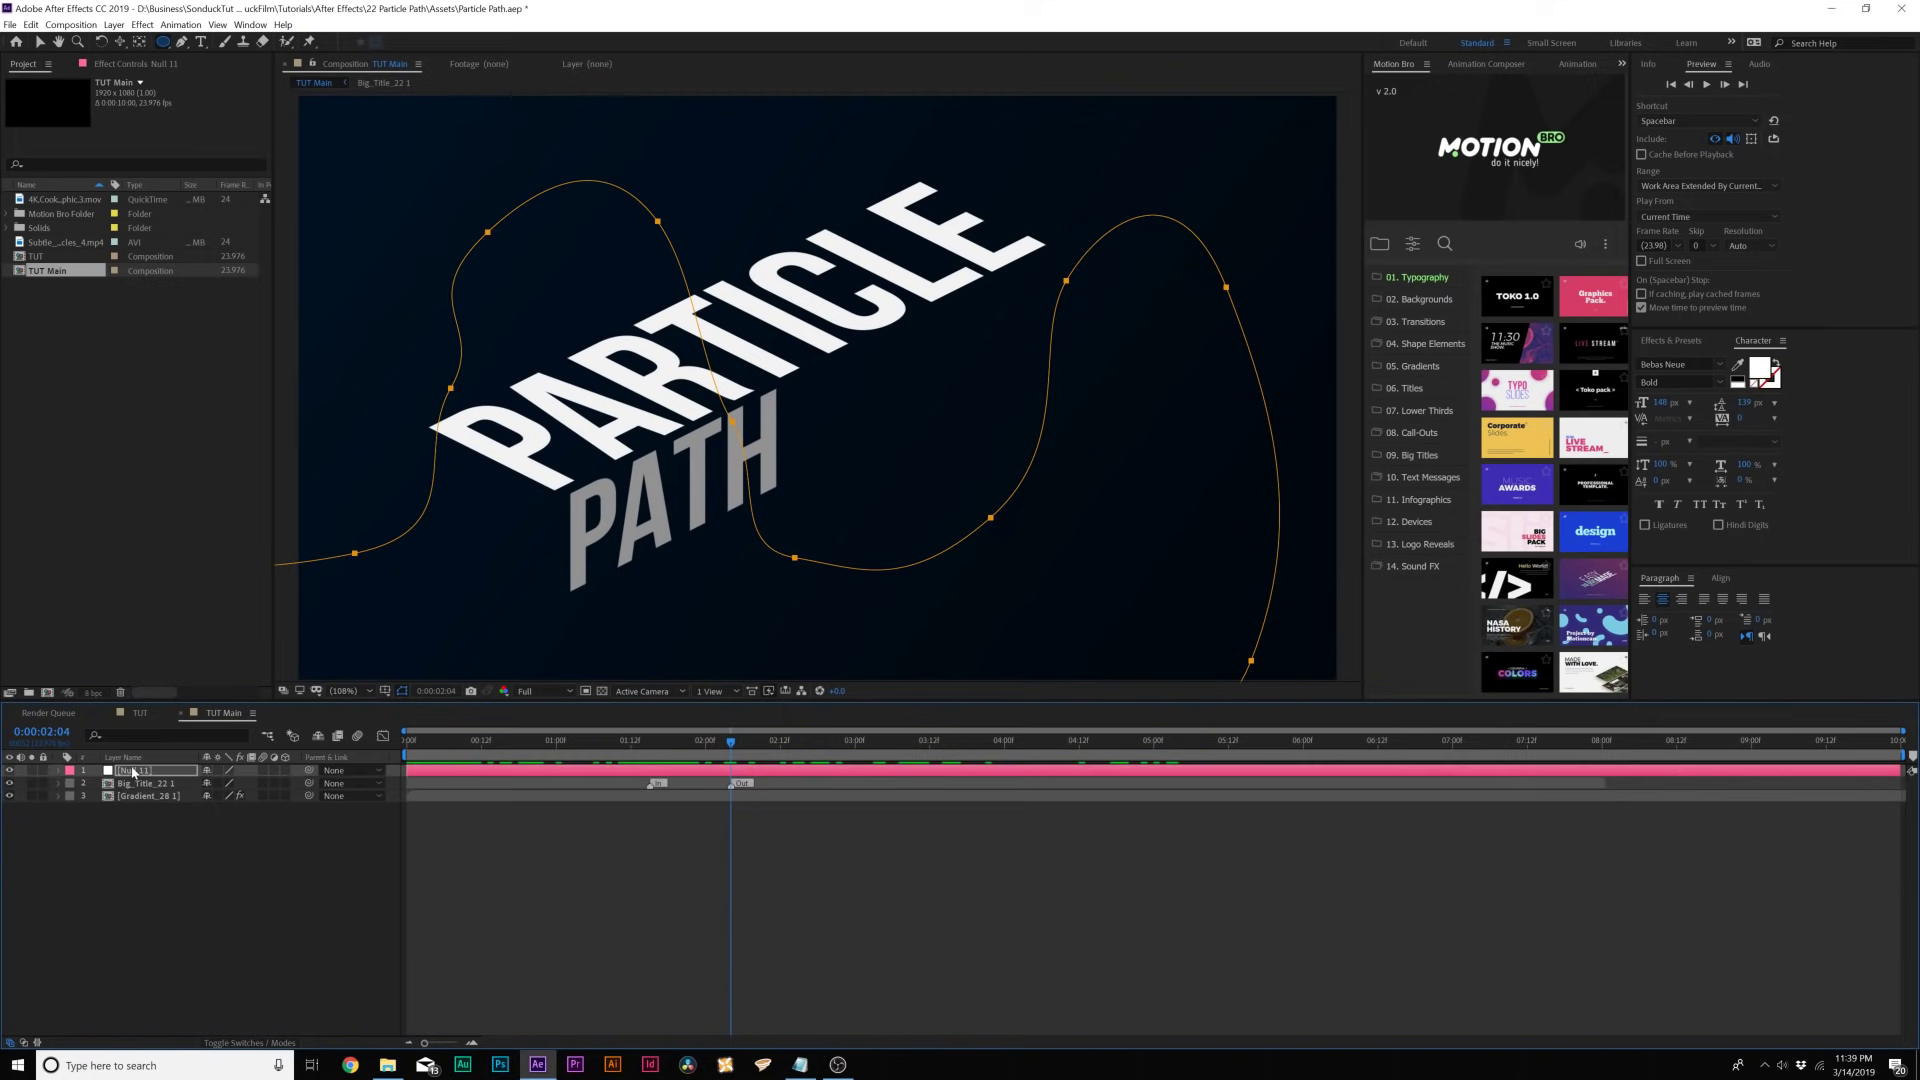
left_click(134, 771)
key("p")
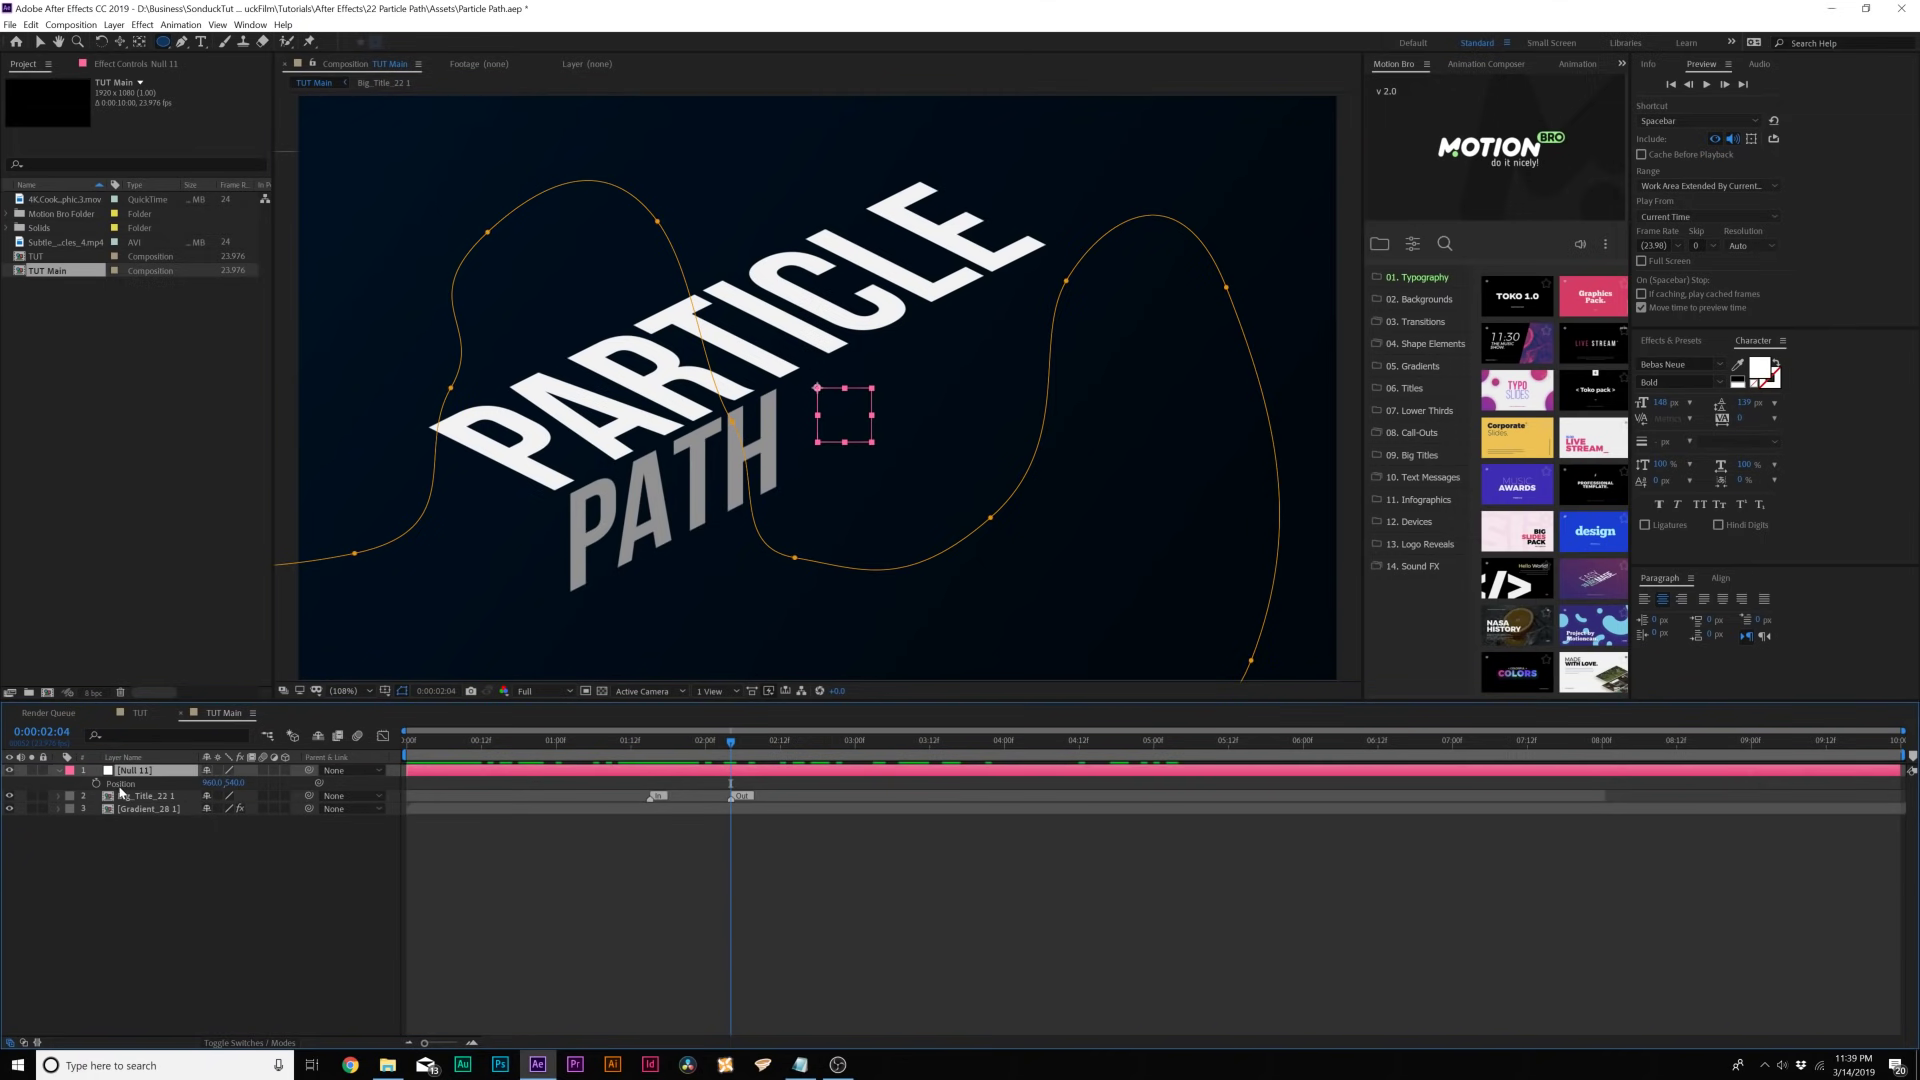
left_click(118, 787)
left_click(420, 741)
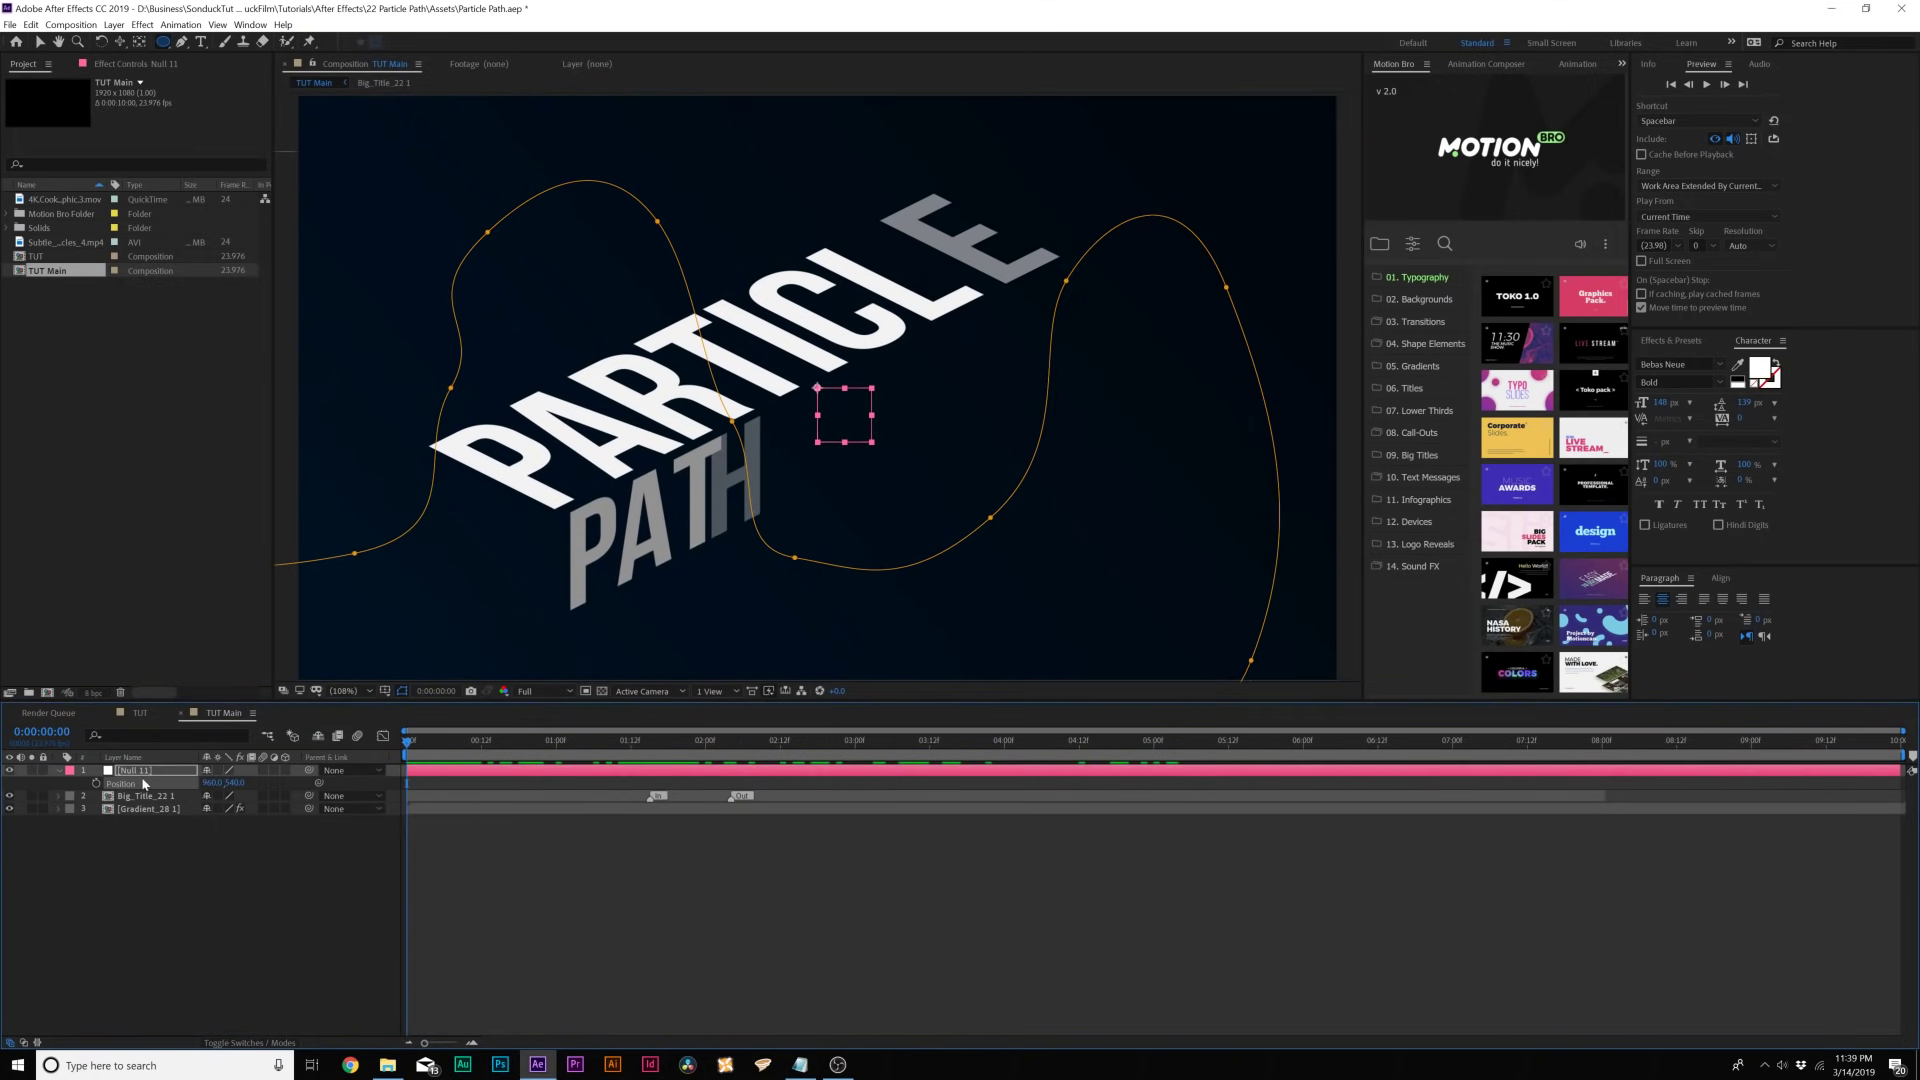
key("ctrl+v")
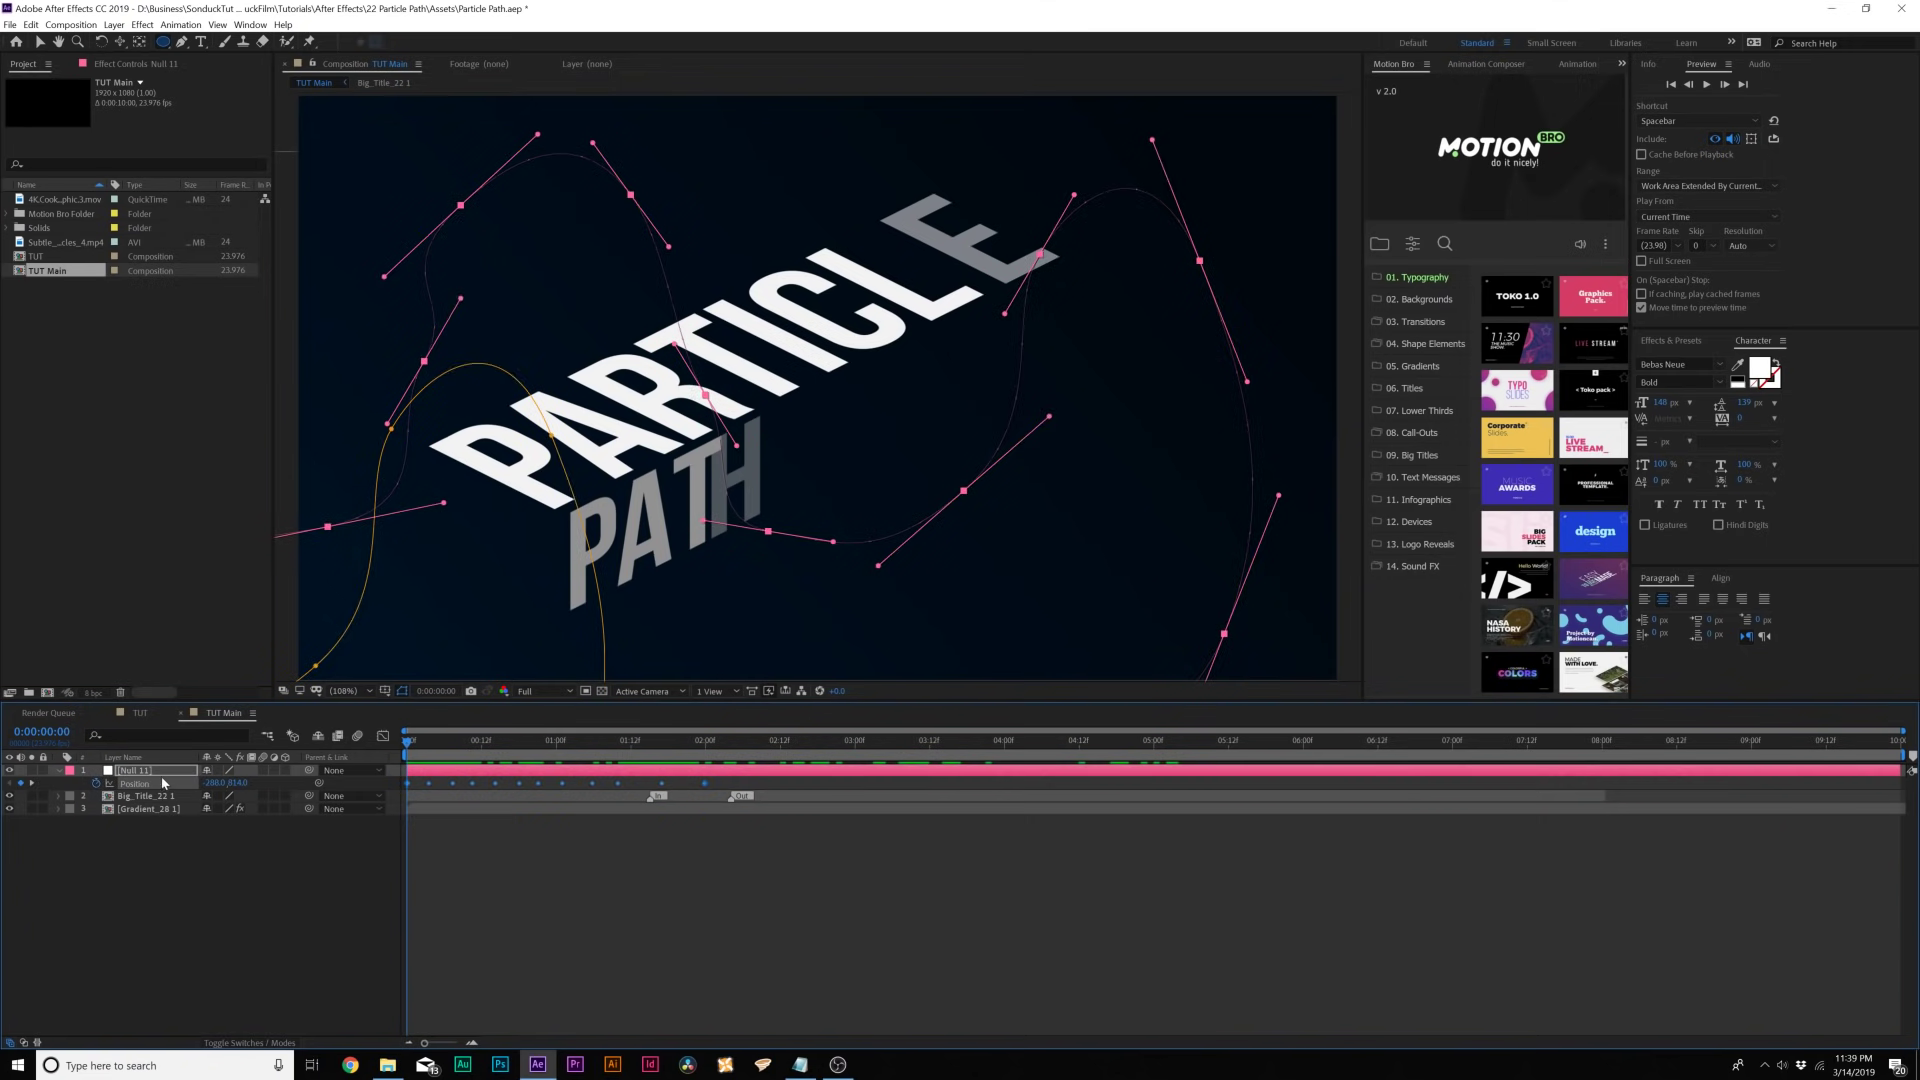
- Delete the leftover mask from the null and scrub through the null's motion along the path
left_click_drag(416, 741, 518, 741)
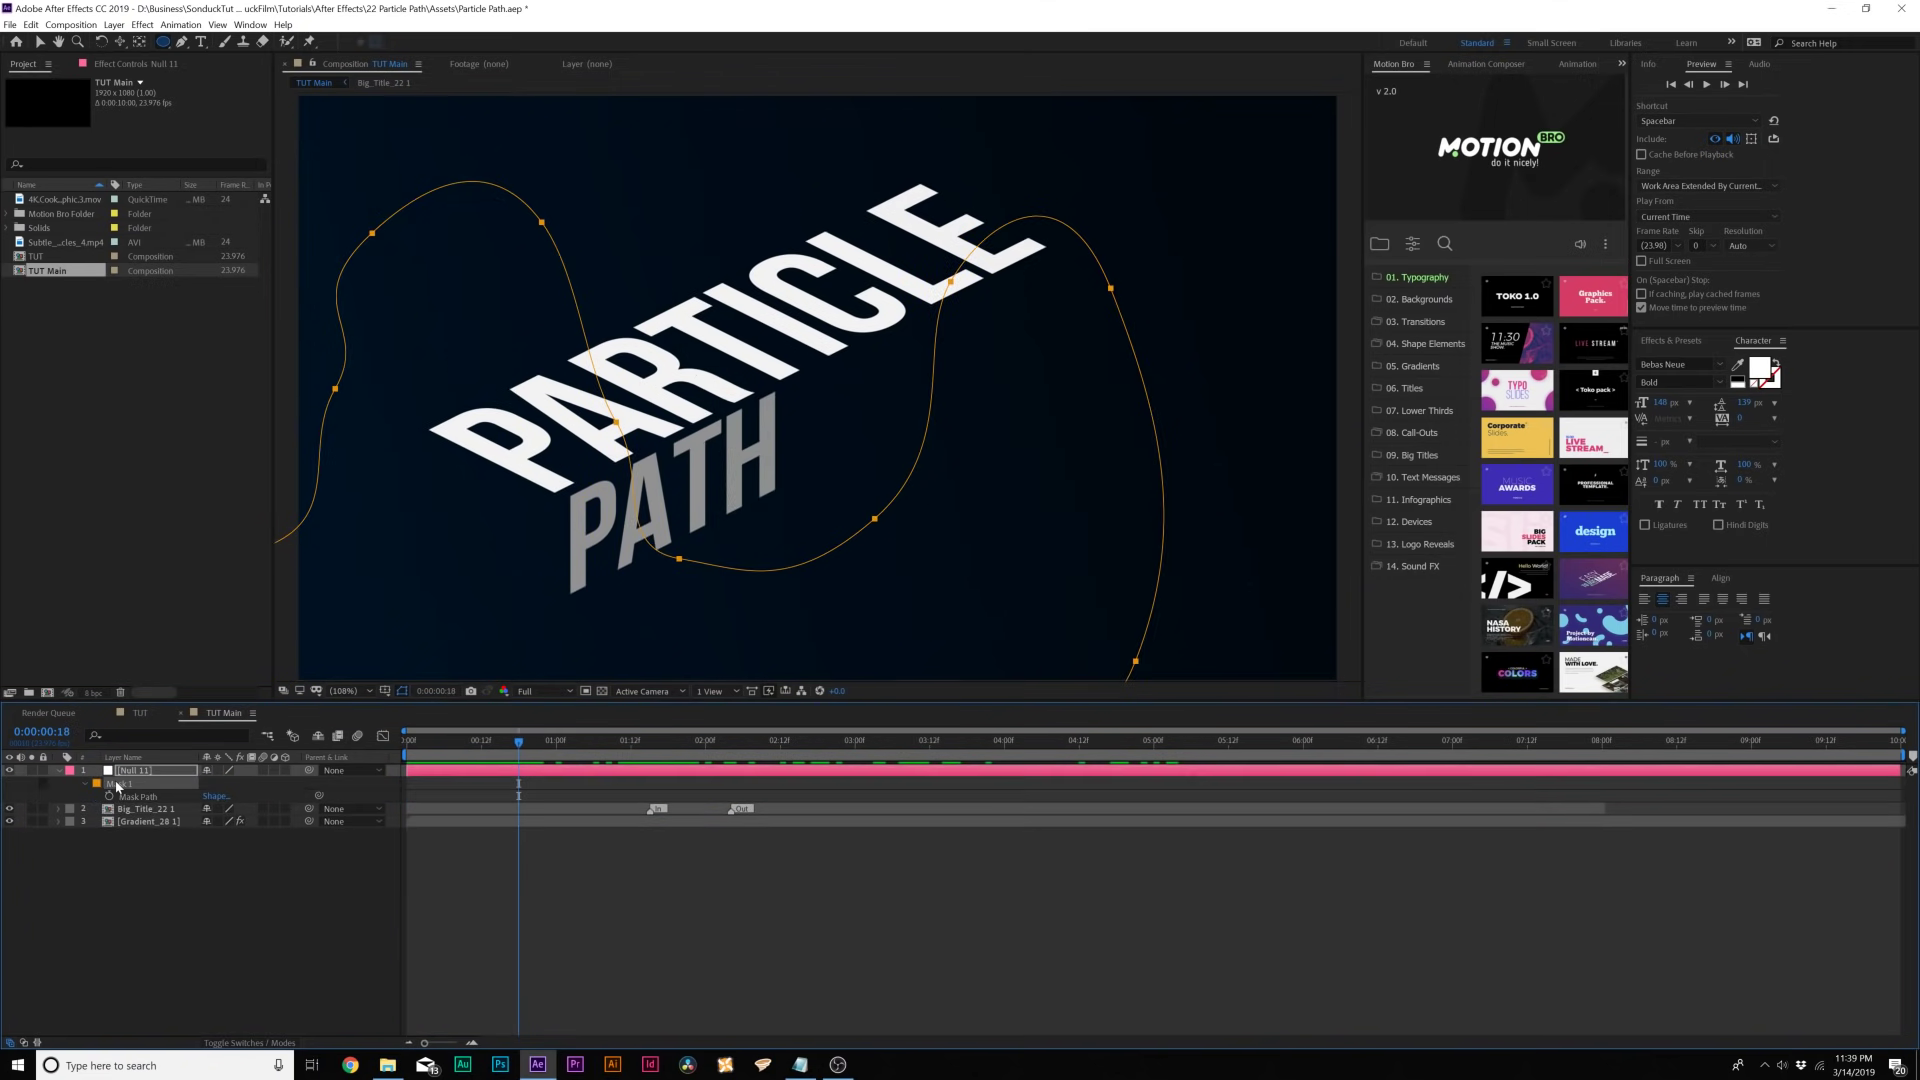
key("Delete")
left_click_drag(403, 742, 652, 745)
- Stretch the null's Position keyframes so the last one falls at about 5 seconds, and return to the start
key("u")
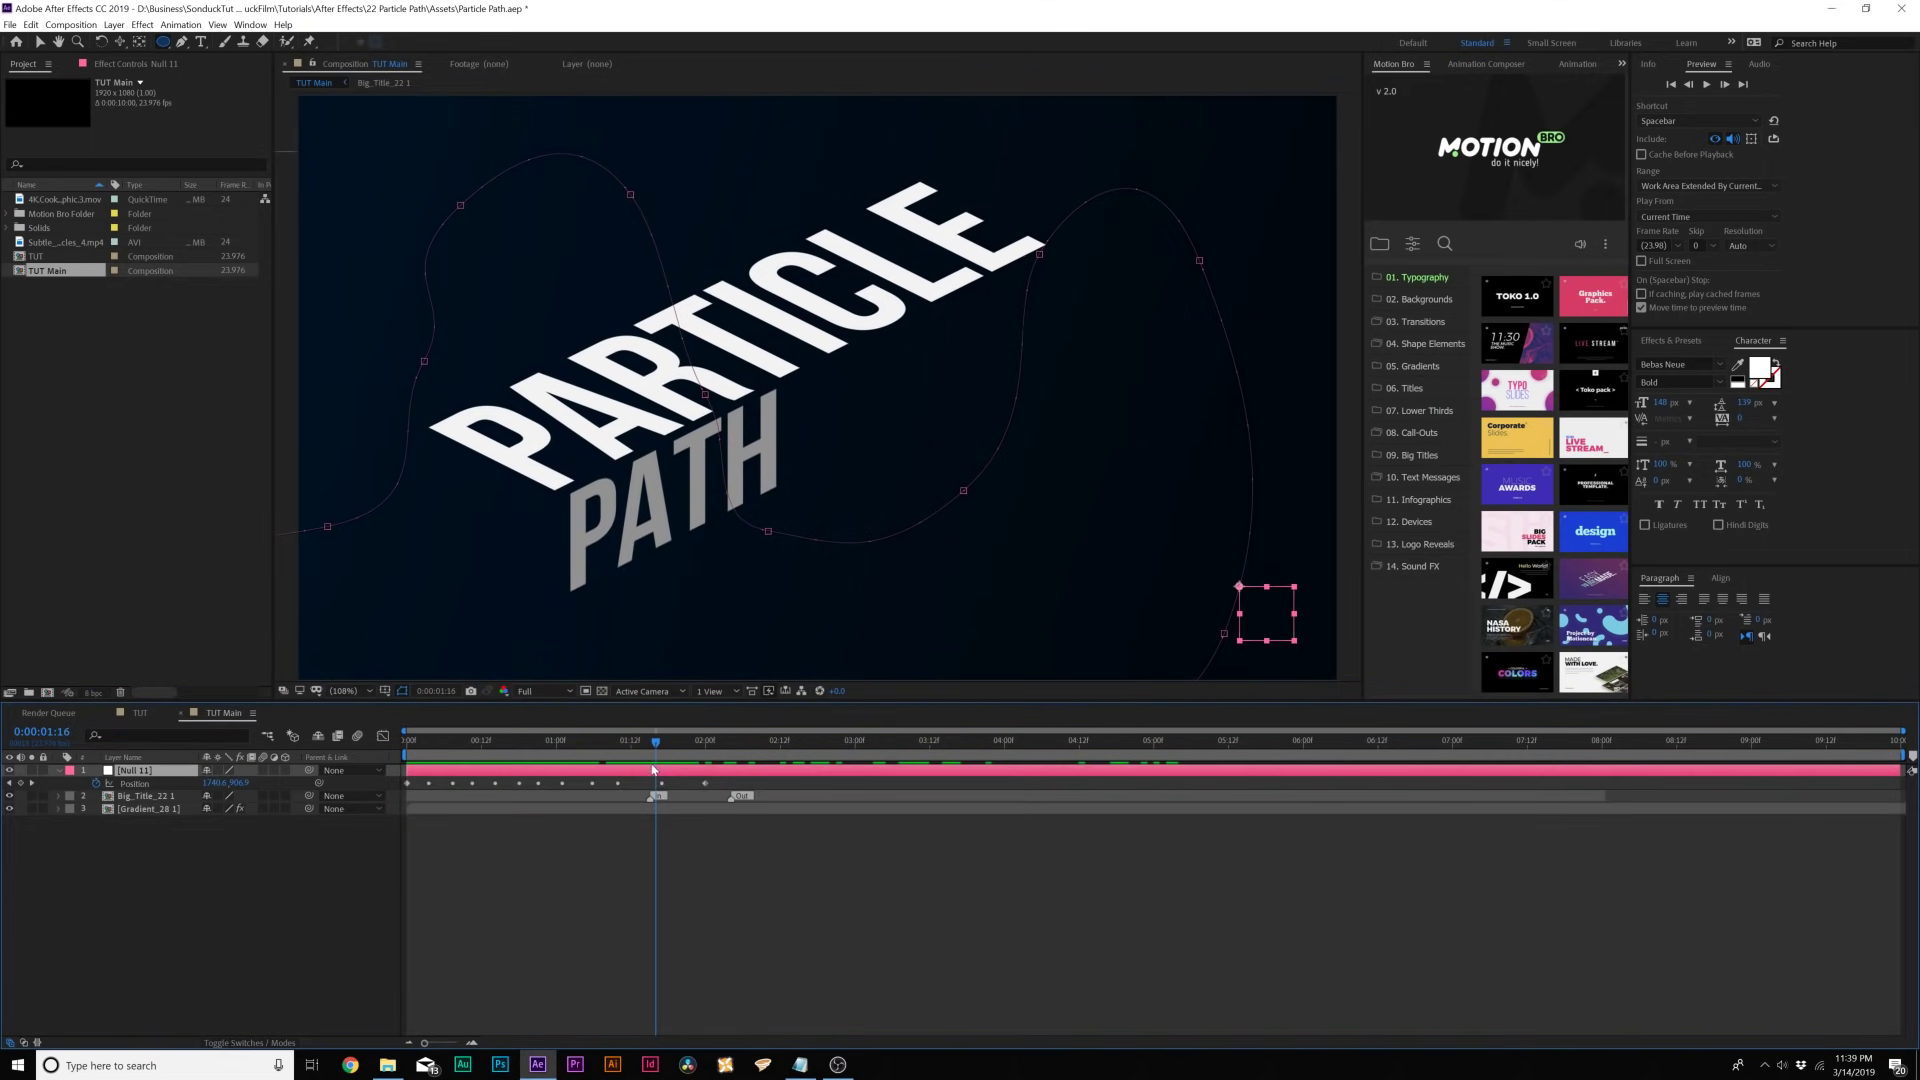
left_click_drag(707, 784, 1159, 778)
left_click_drag(541, 742, 313, 763)
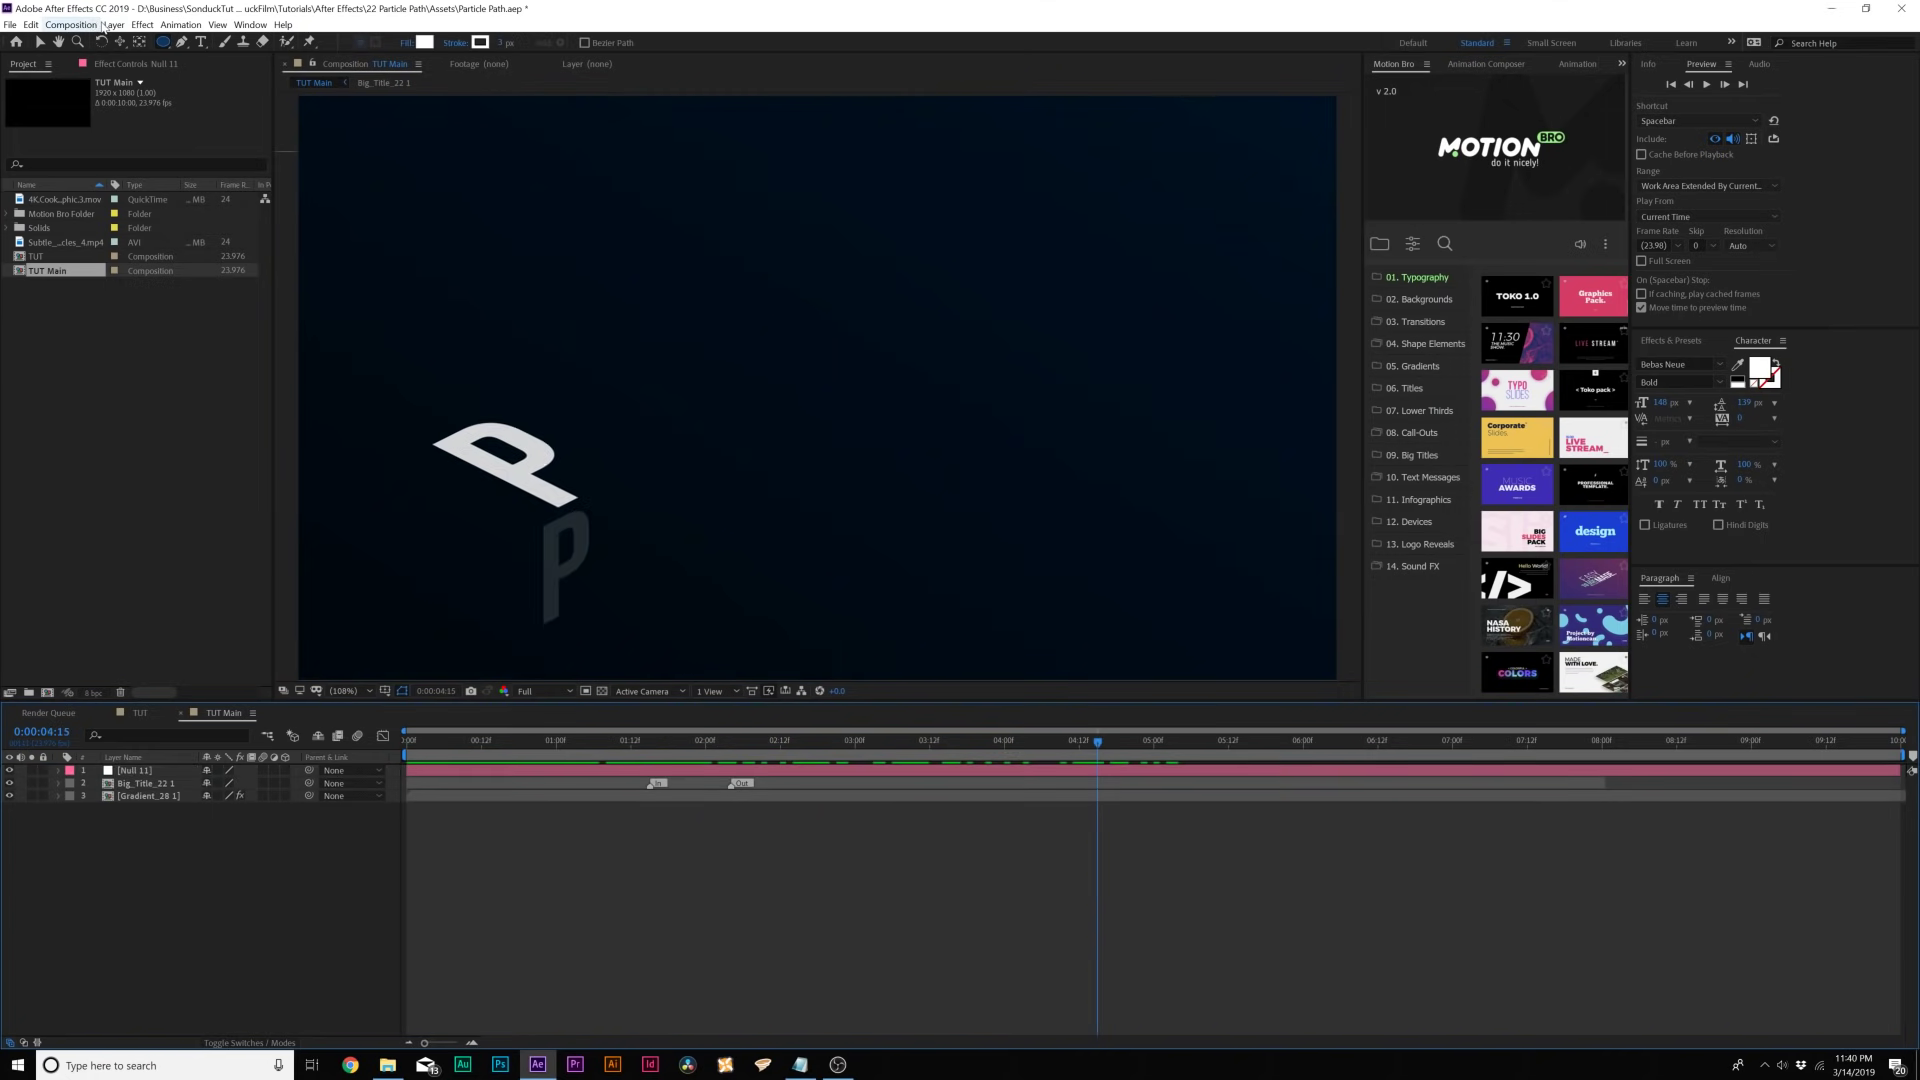
- Create a new comp-sized solid layer named Particles
left_click(104, 25)
mouse_move(177, 45)
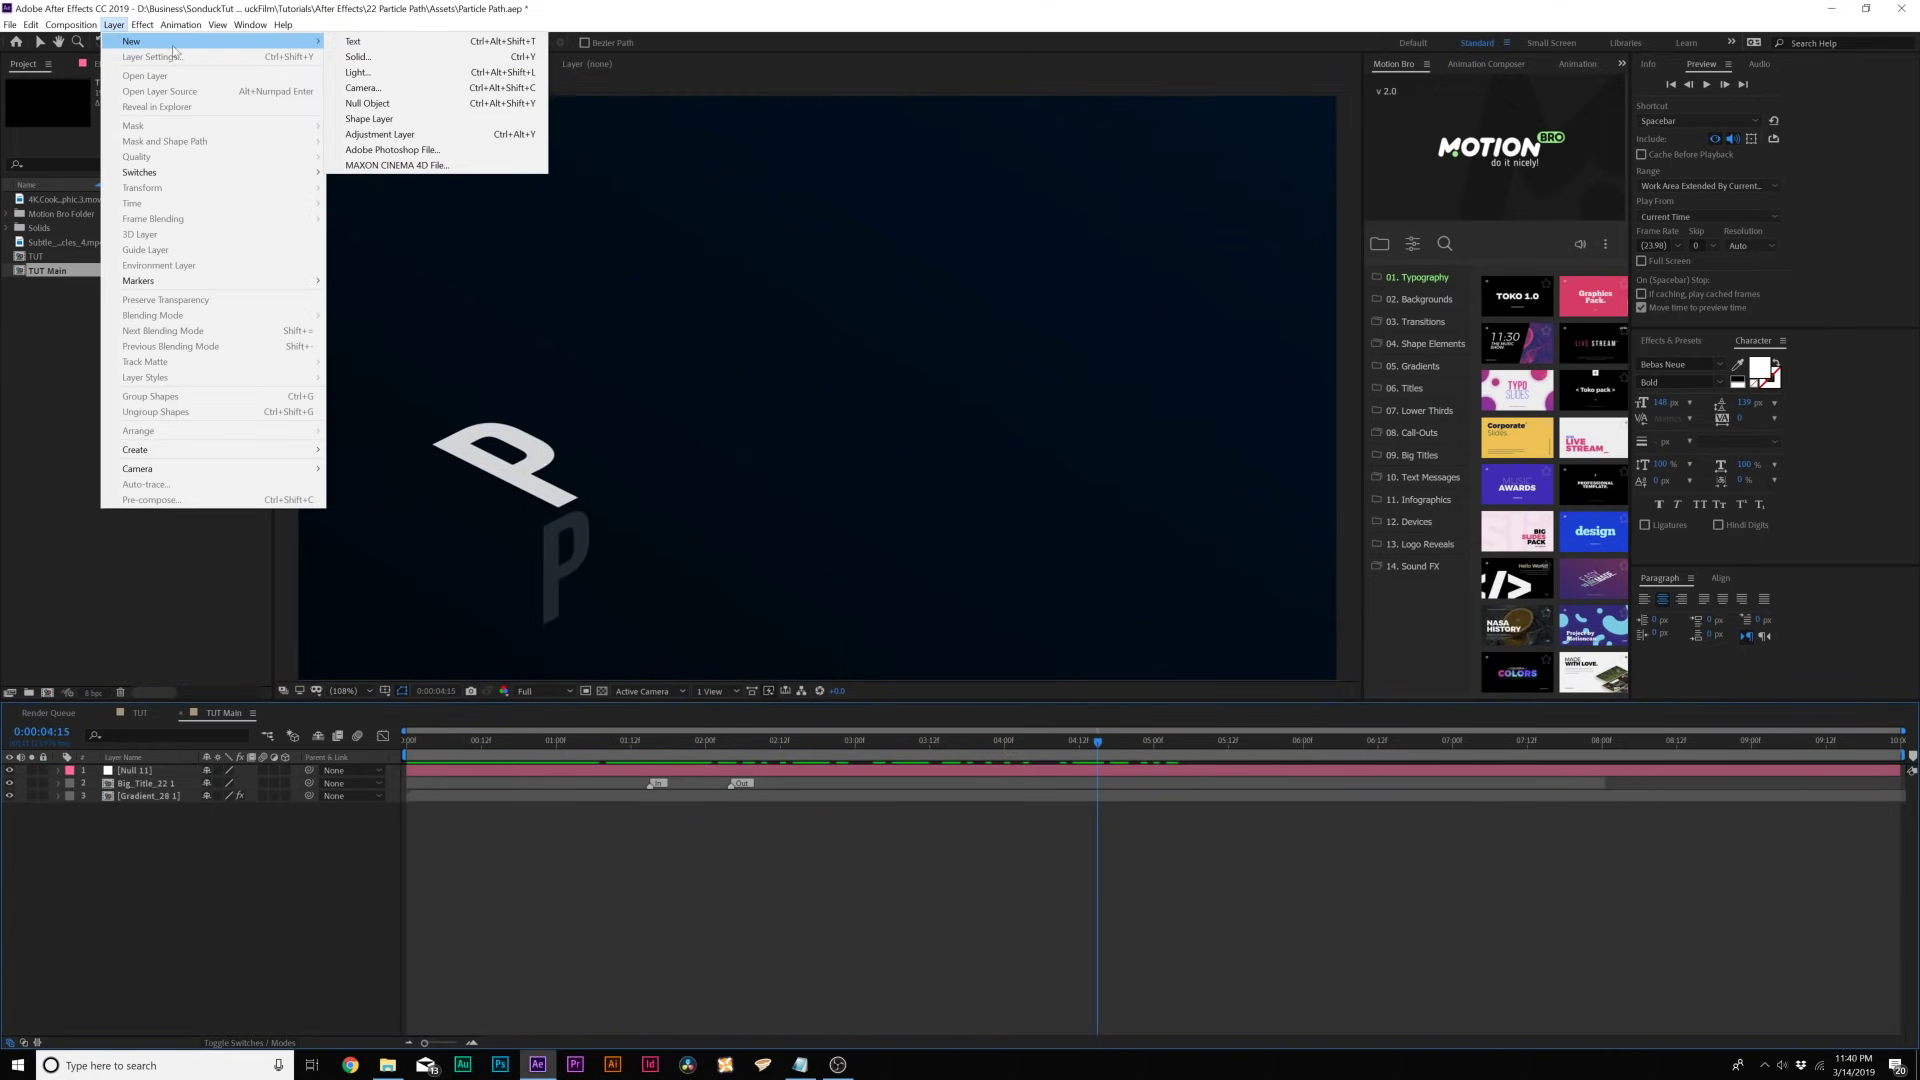
left_click(406, 60)
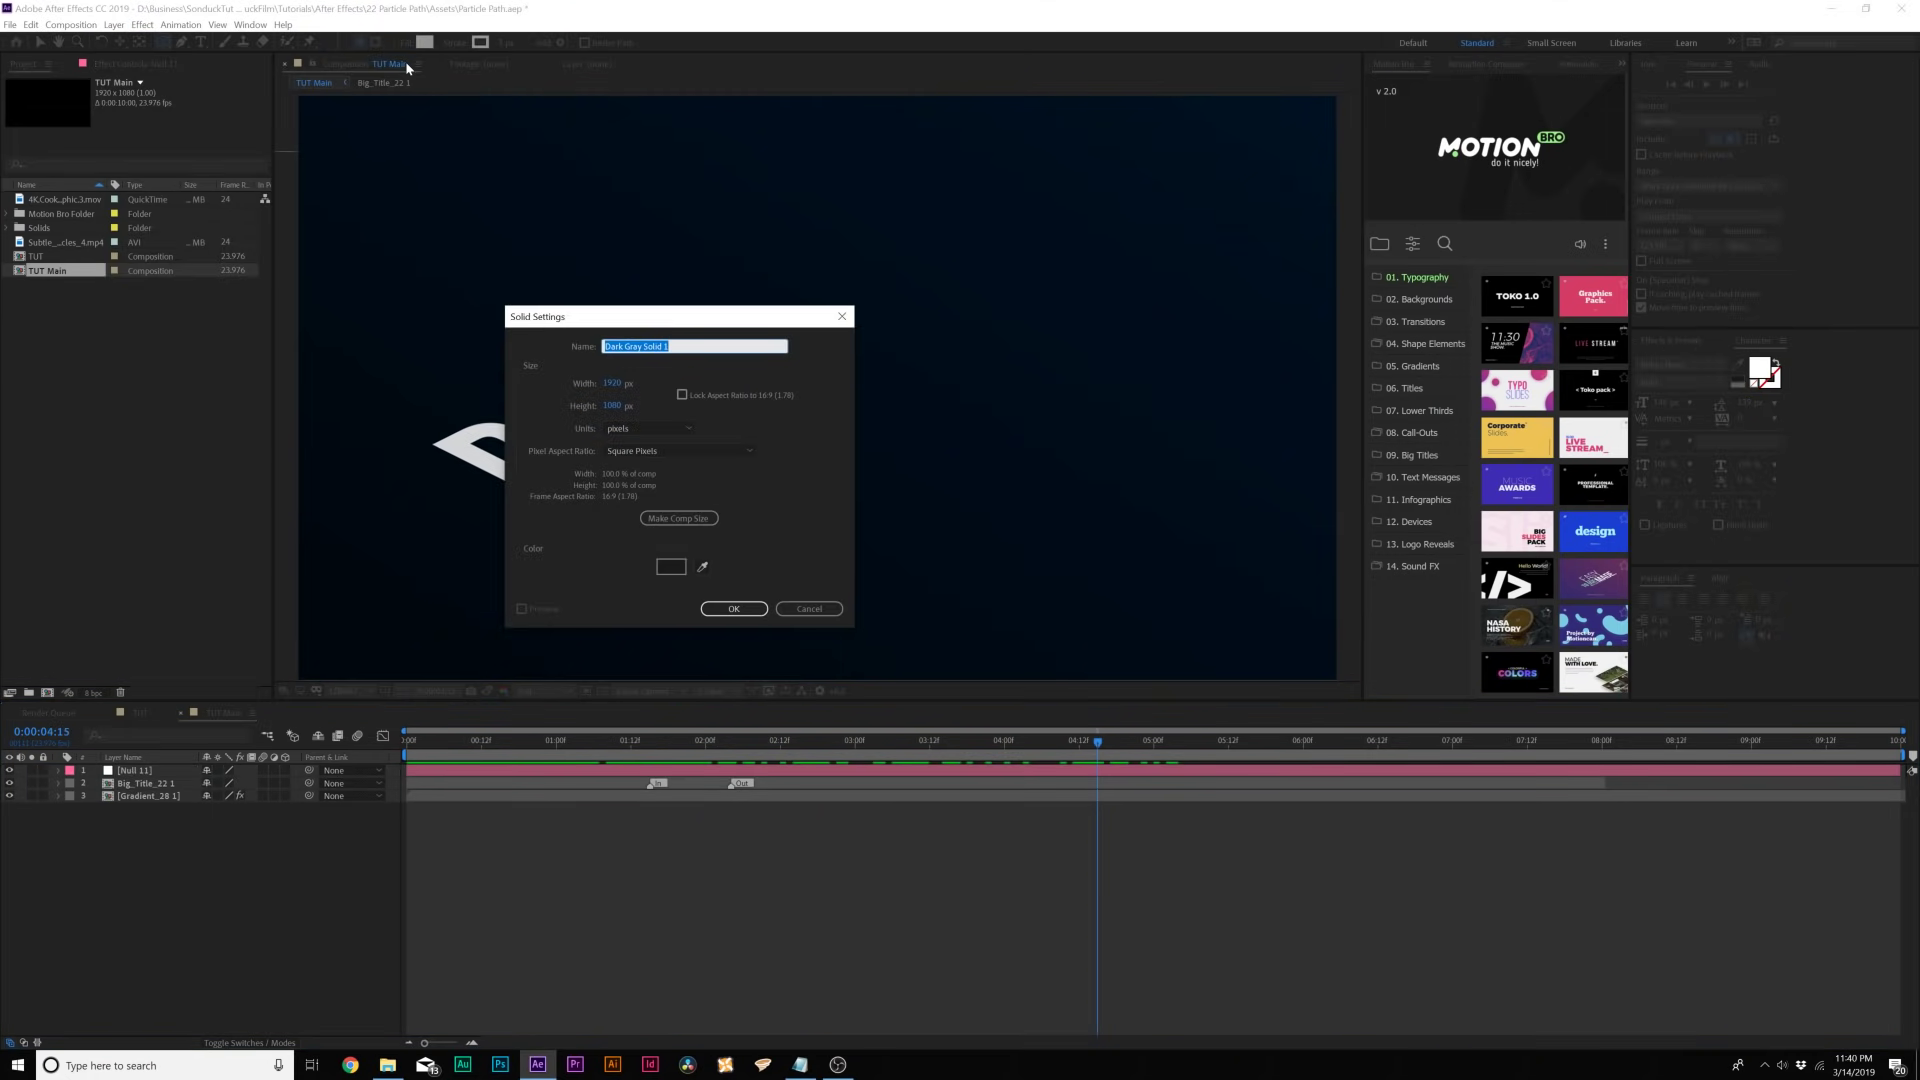
type("Particles")
key("Return")
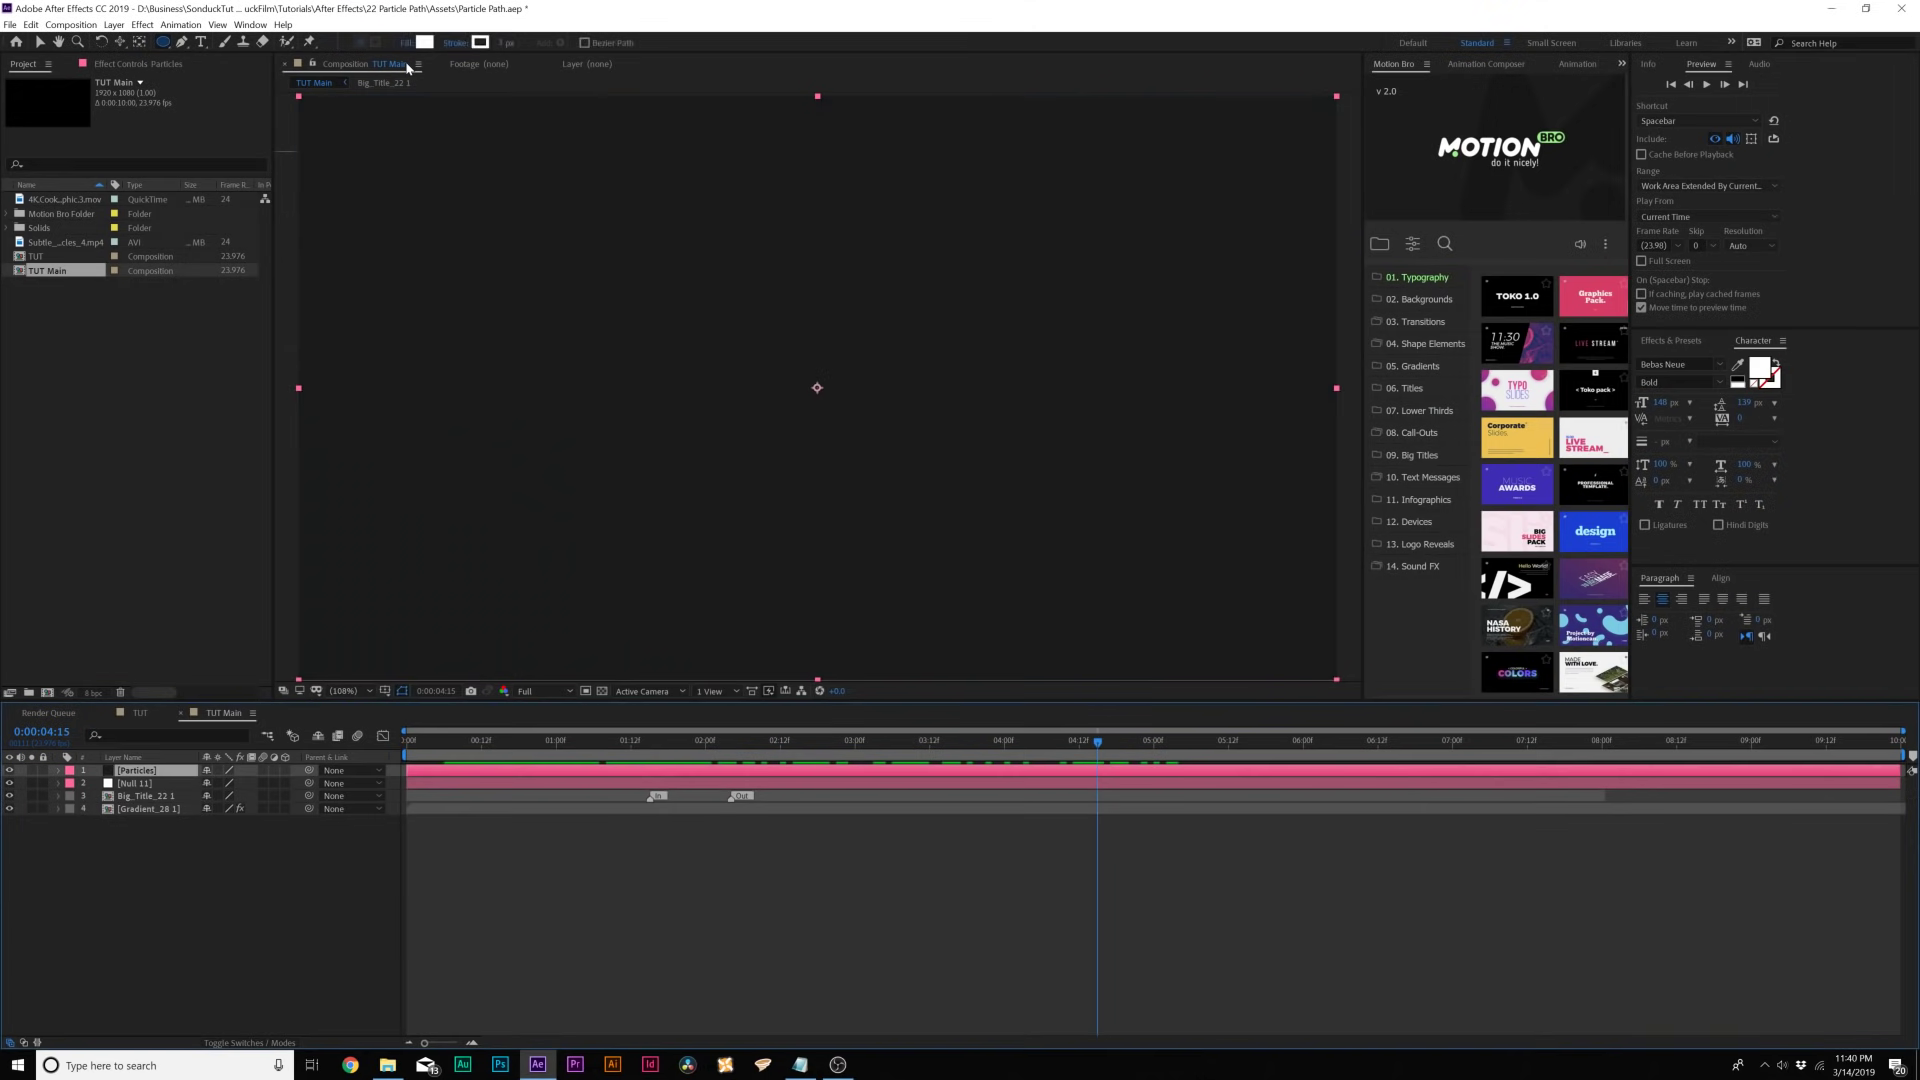
- Apply the CC Particle World simulation effect to the Particles solid
left_click(141, 25)
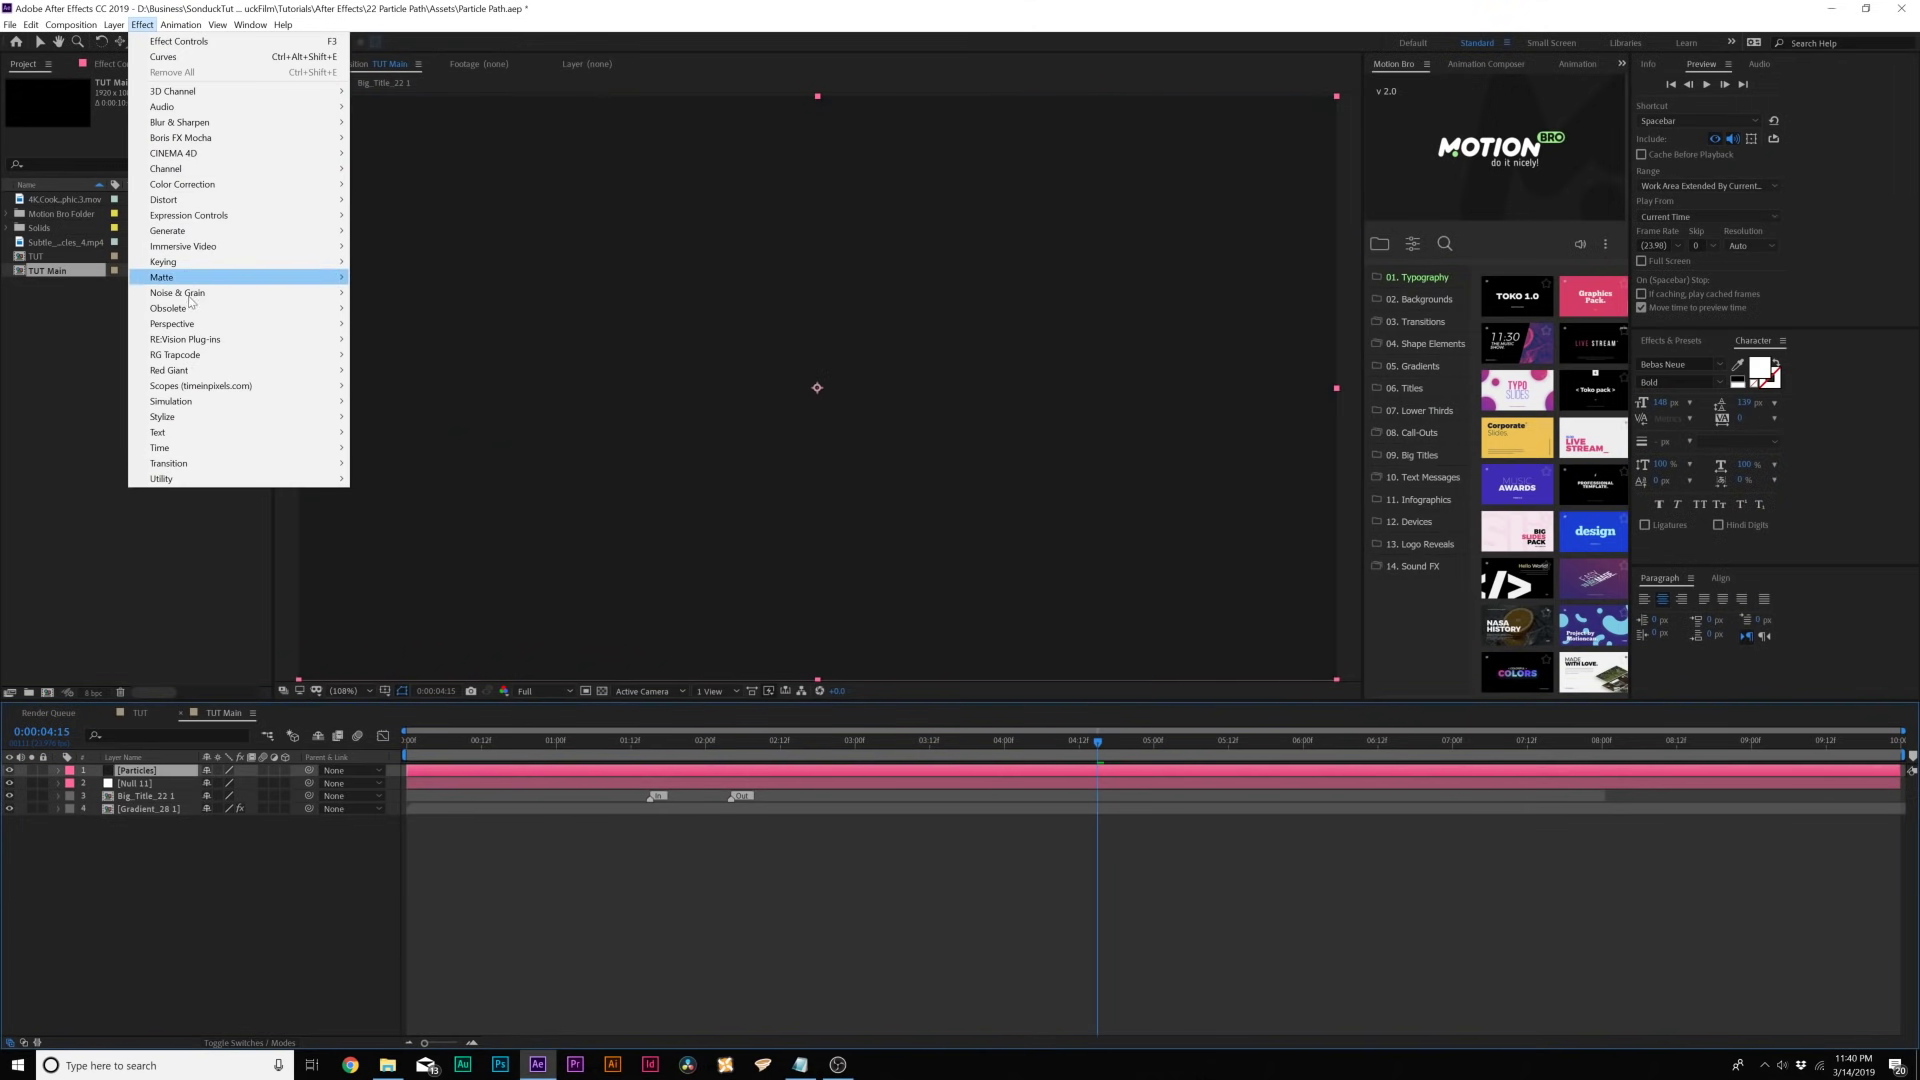
mouse_move(183, 406)
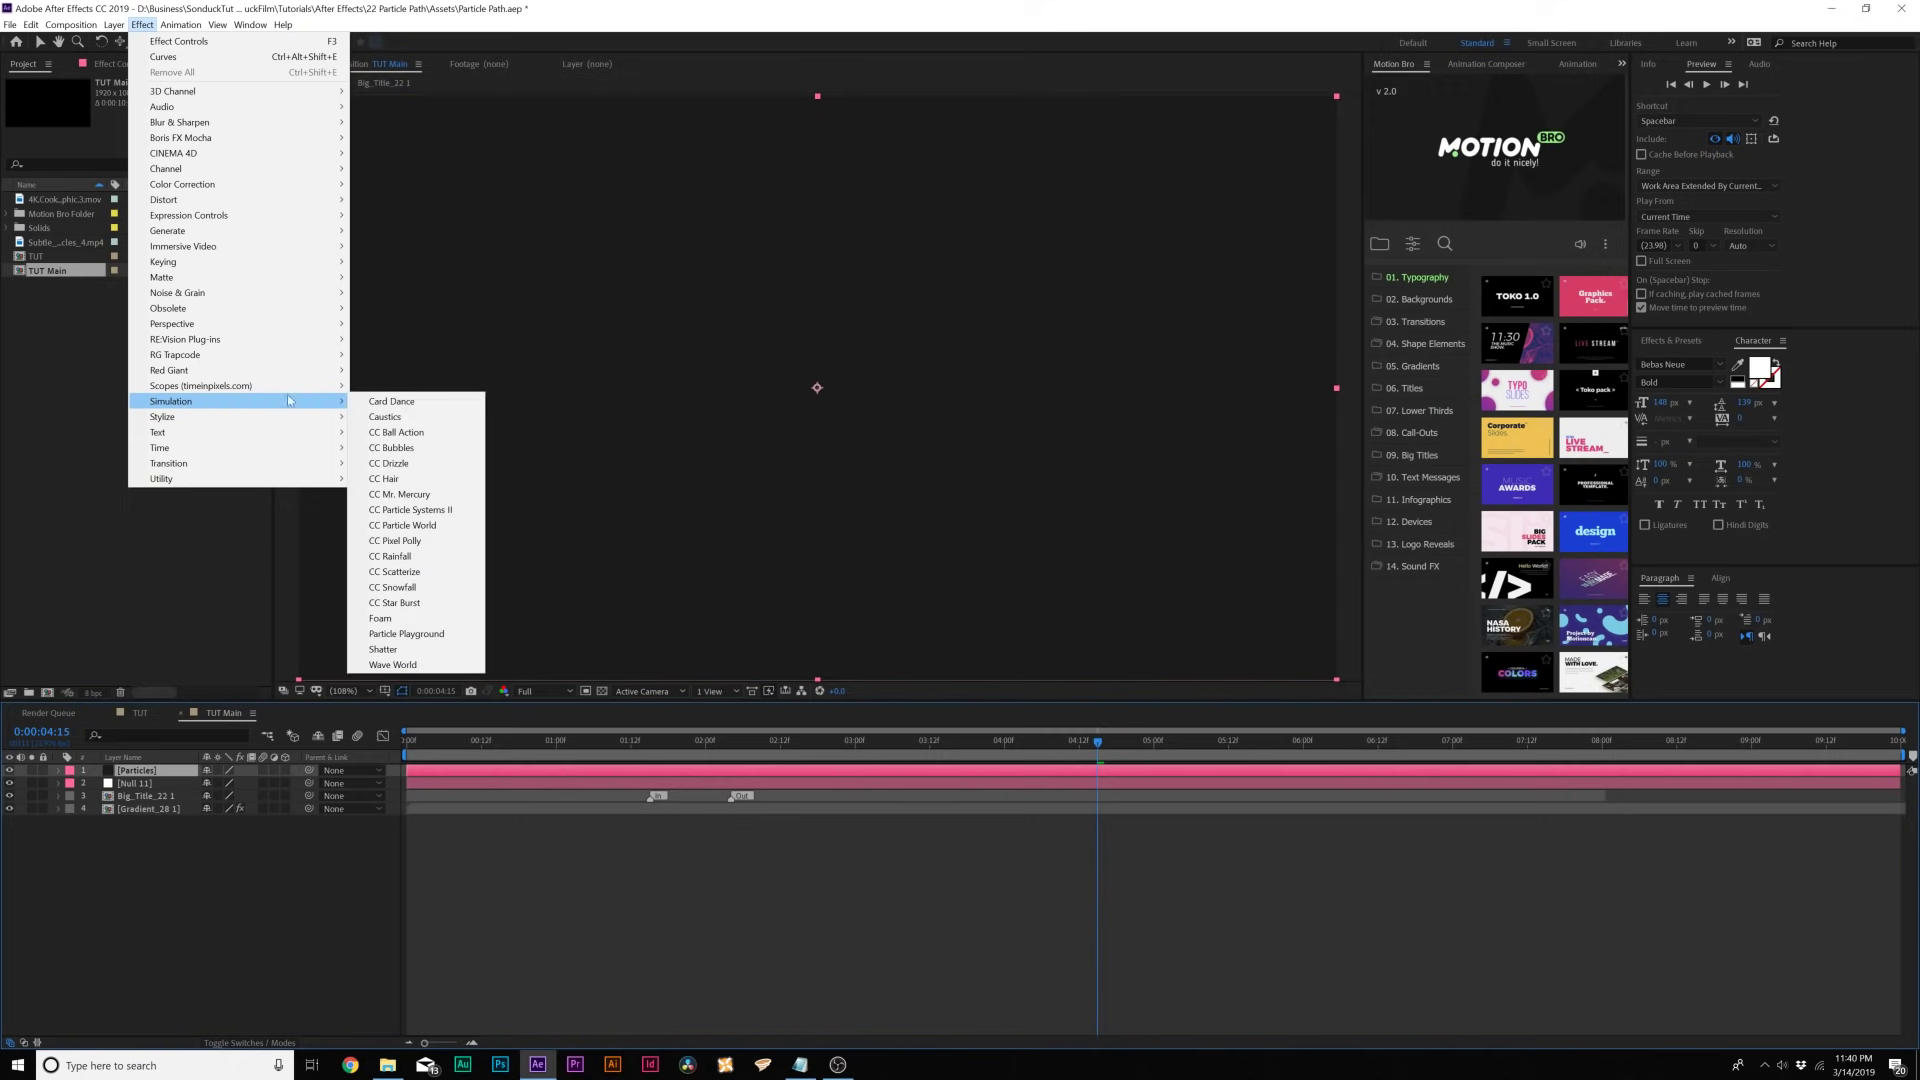
left_click(428, 525)
key("v")
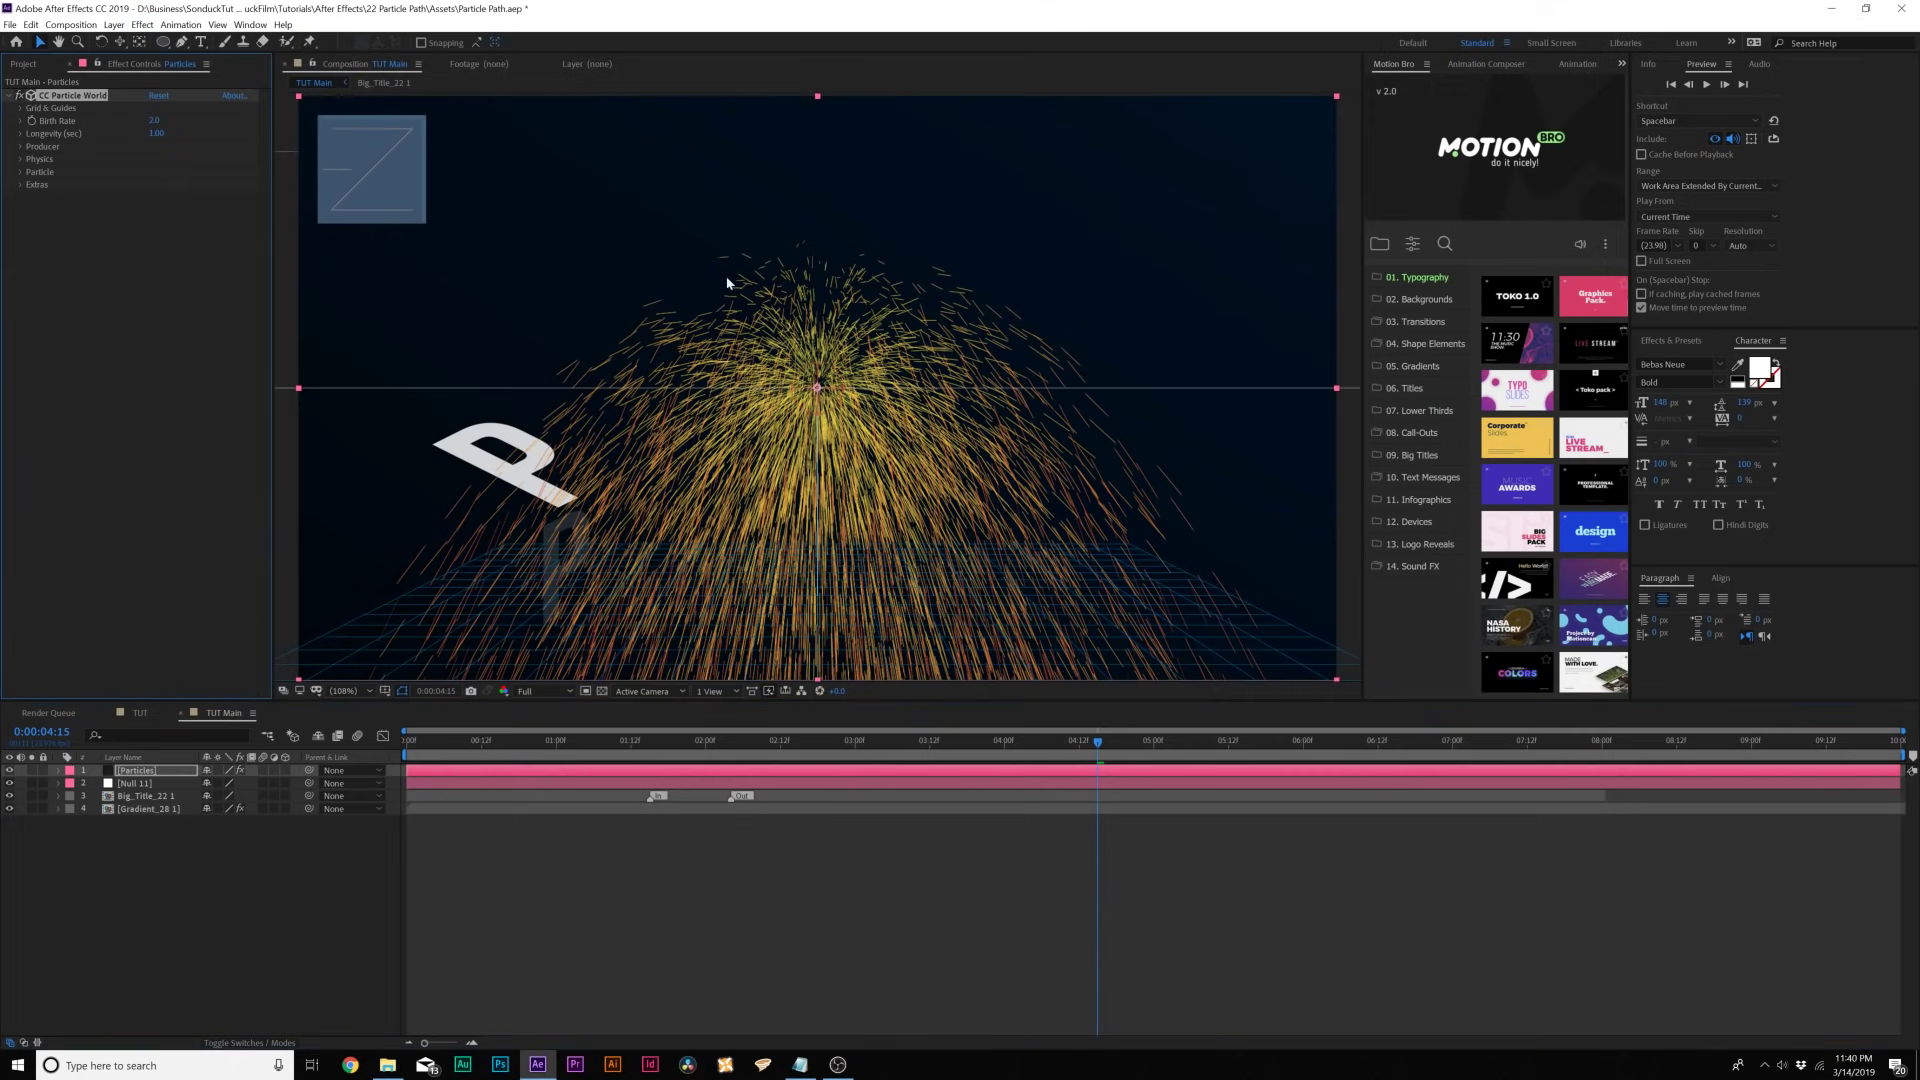
- Expand the effect's Producer settings and copy the first two-line expression, for target.position[0], from the Notepad file
left_click(21, 147)
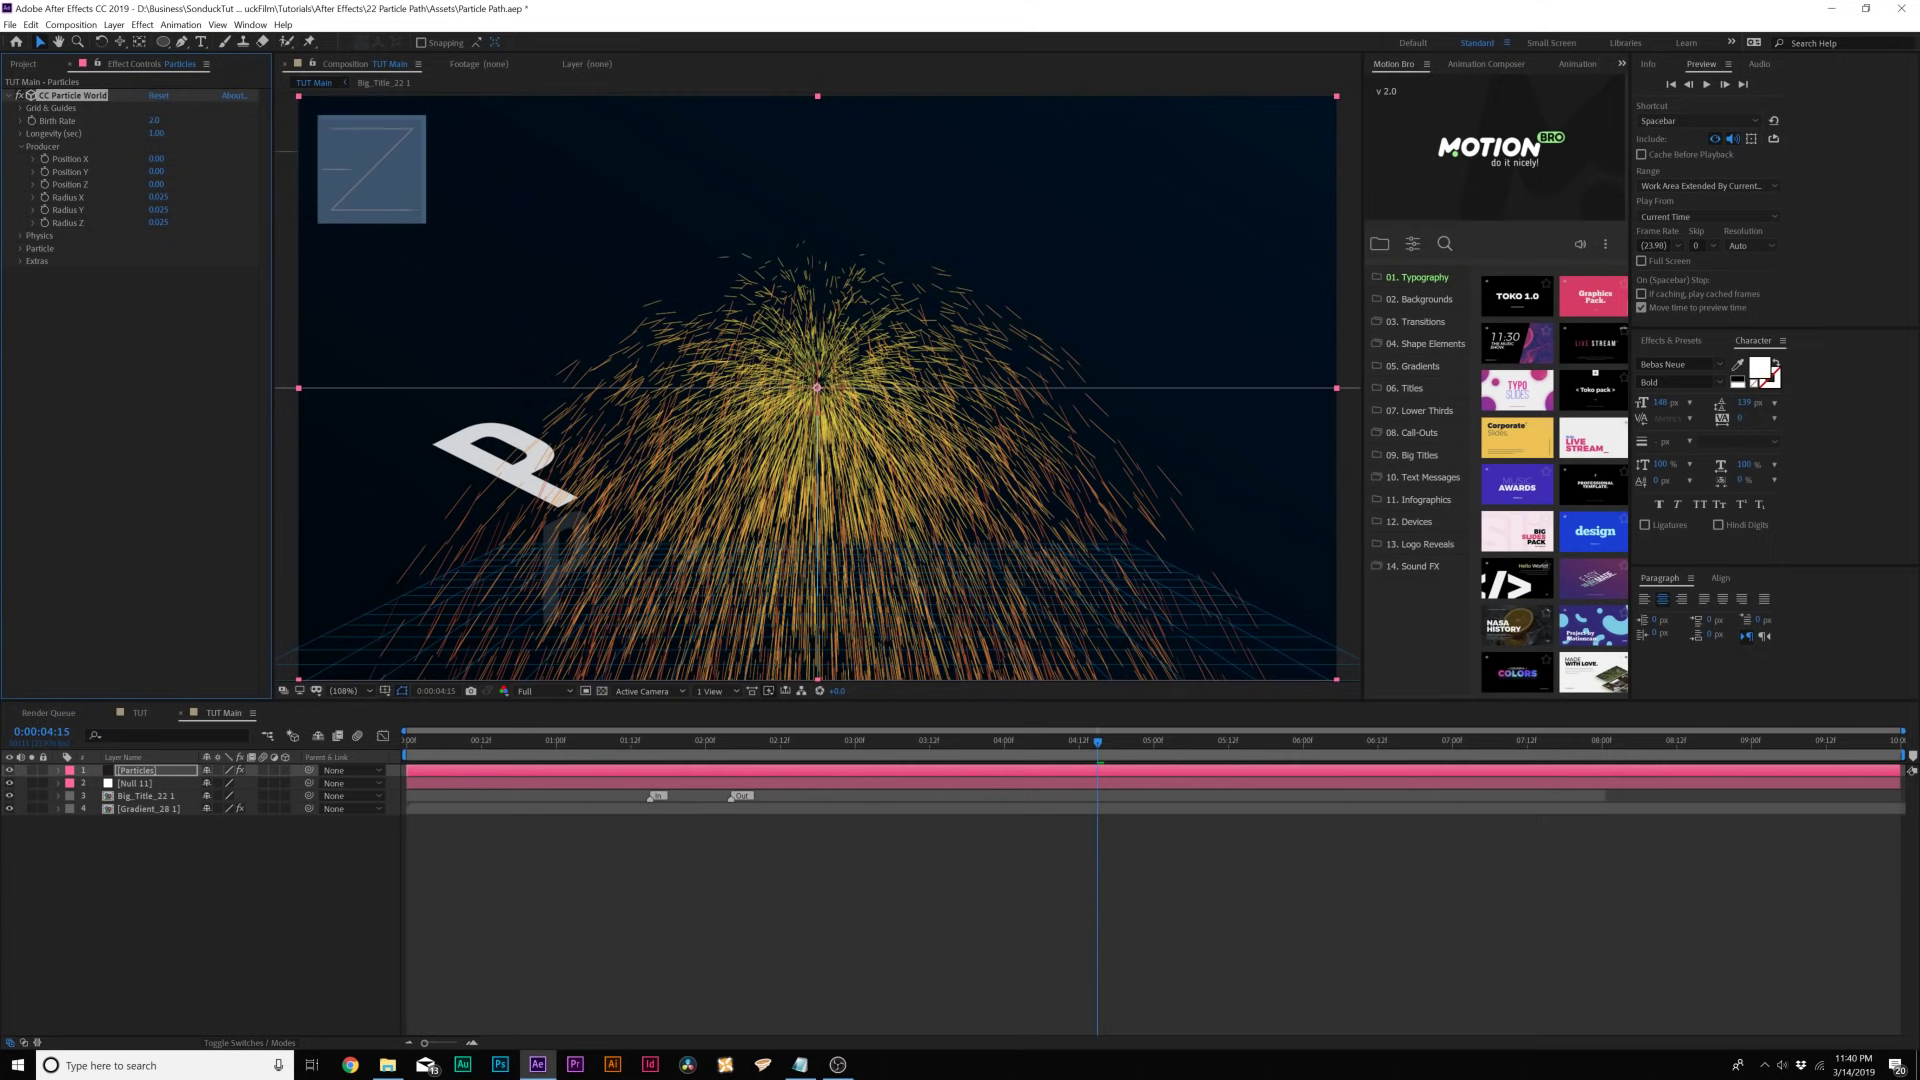
key("alt+Tab")
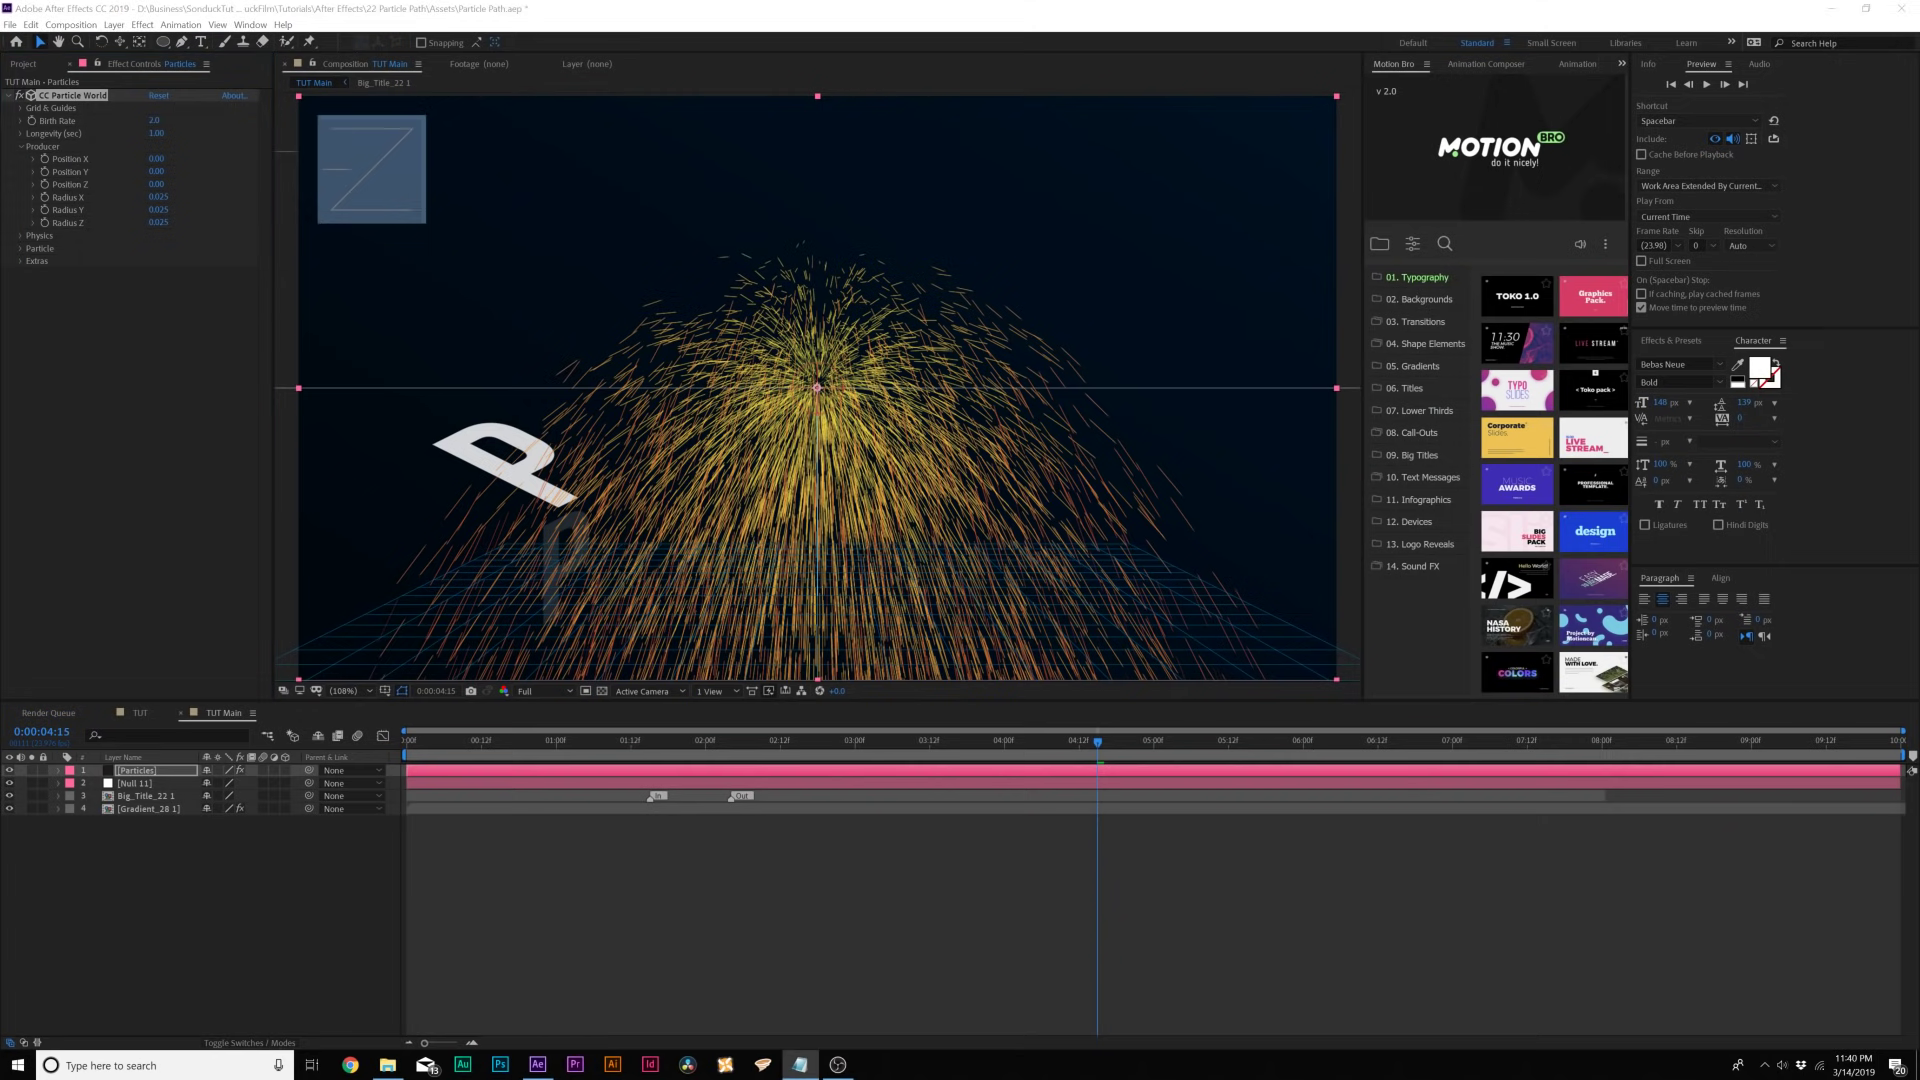
left_click_drag(0, 800, 1689, 270)
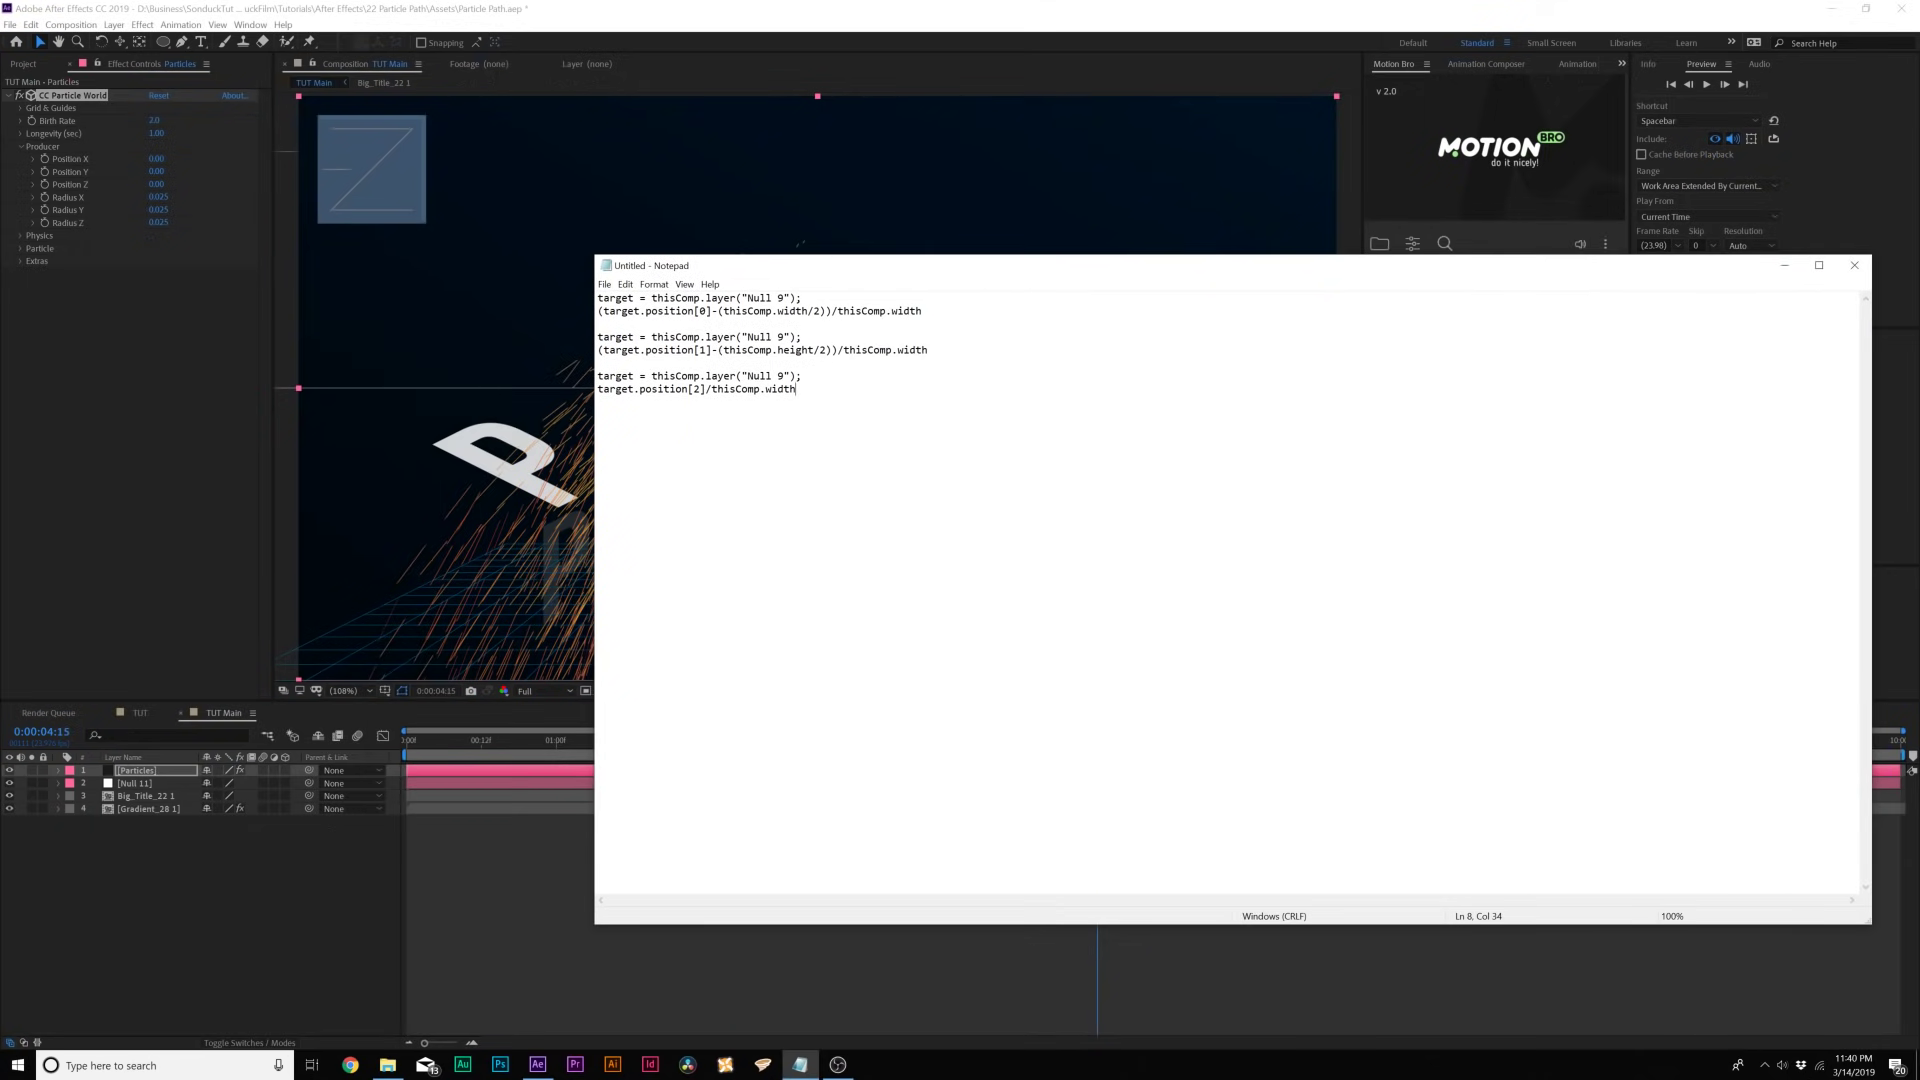
left_click_drag(598, 298, 467, 291)
left_click(923, 311)
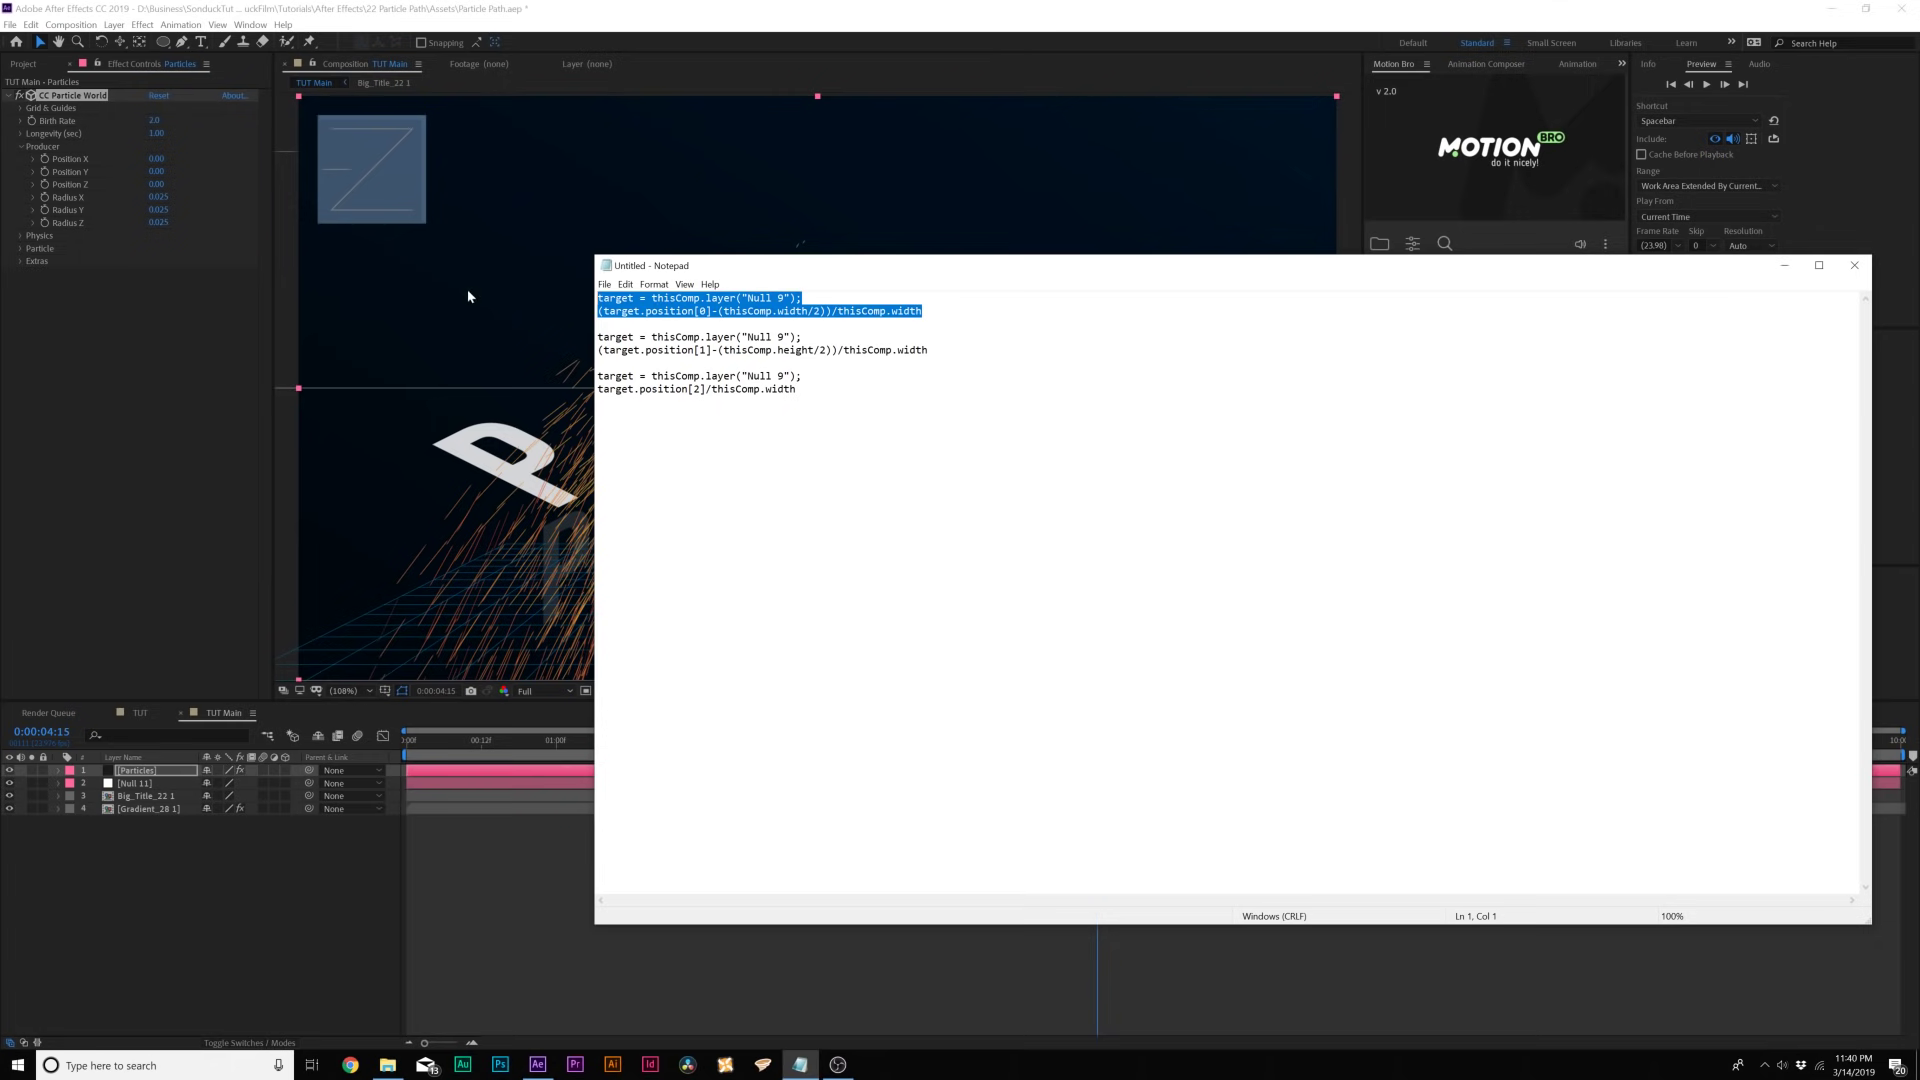
- Back in After Effects, paste the copied expression into the Producer's Position X and change its target layer to "Null 11"
left_click(95, 320)
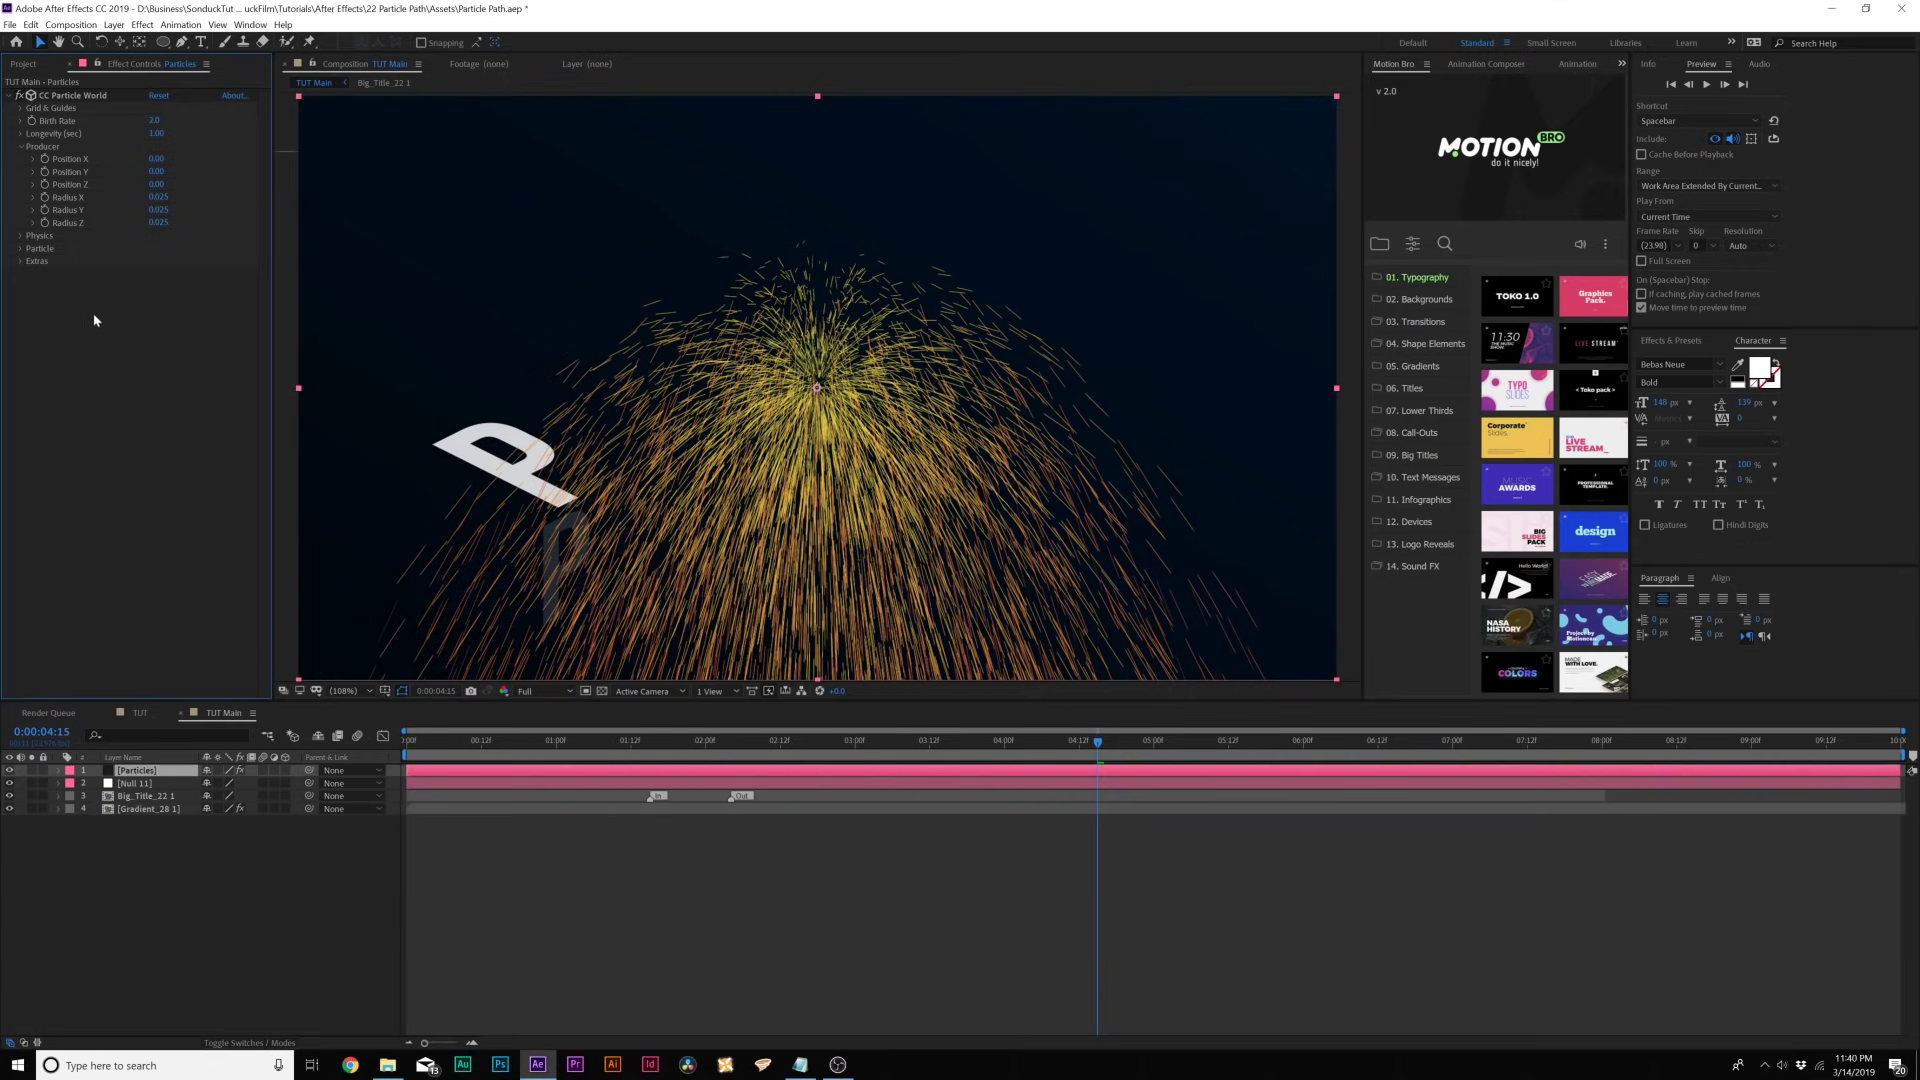
left_click(44, 160, "alt")
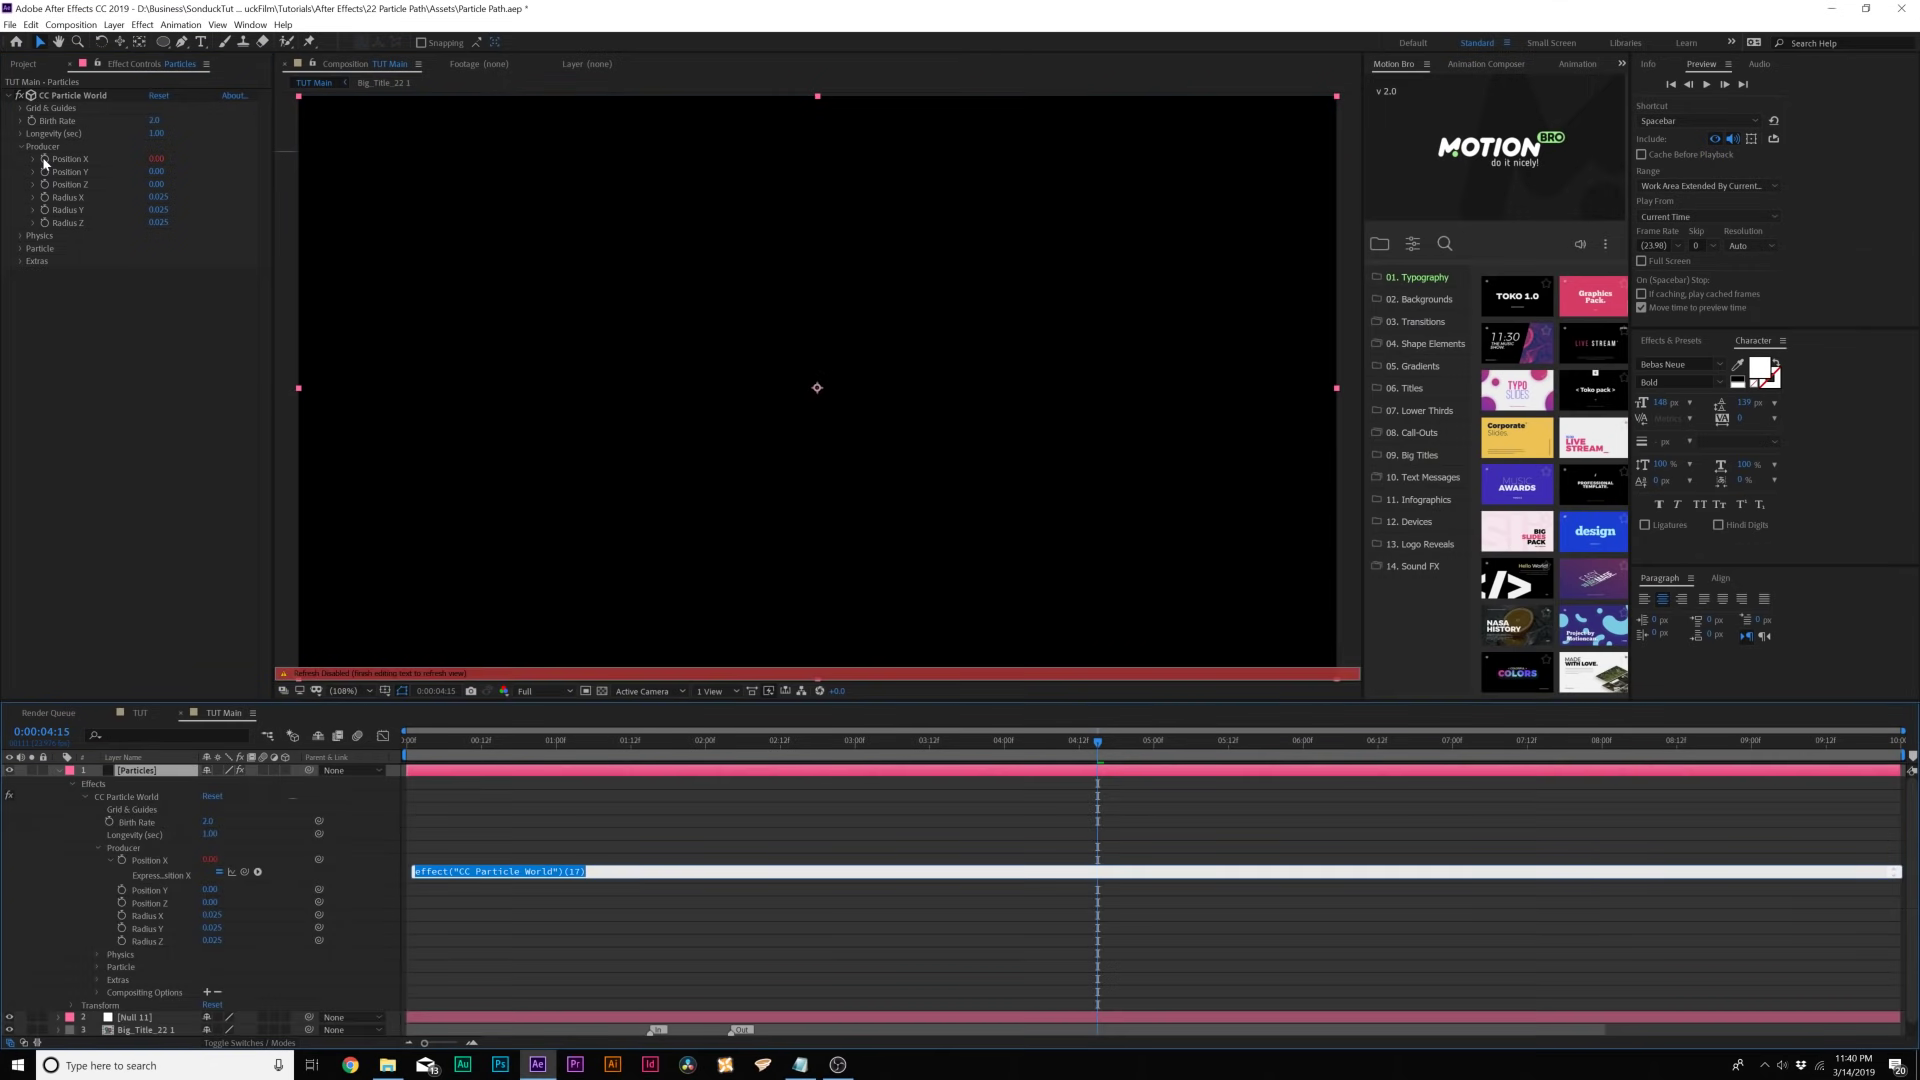
type("(target.position[0]-(thisComp.width/2))/thisComp.width")
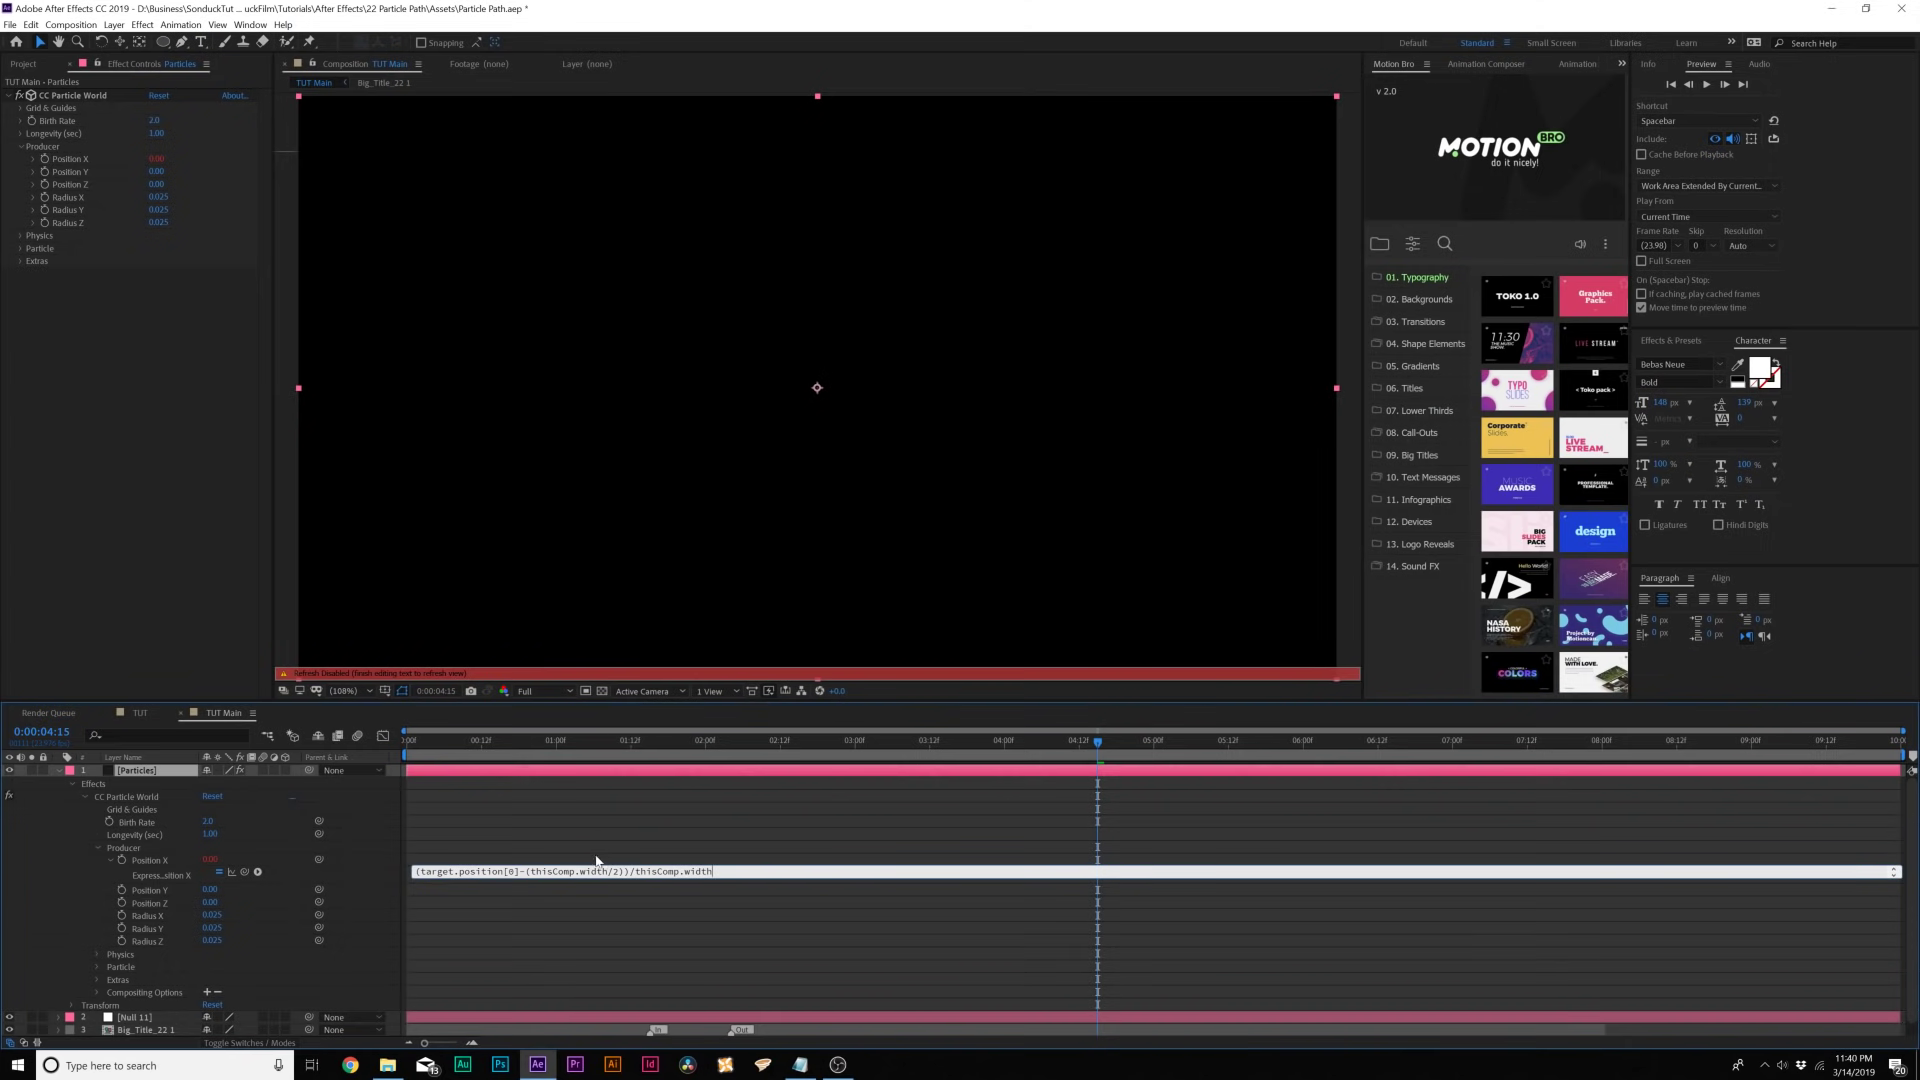
left_click(592, 828)
left_click(557, 870)
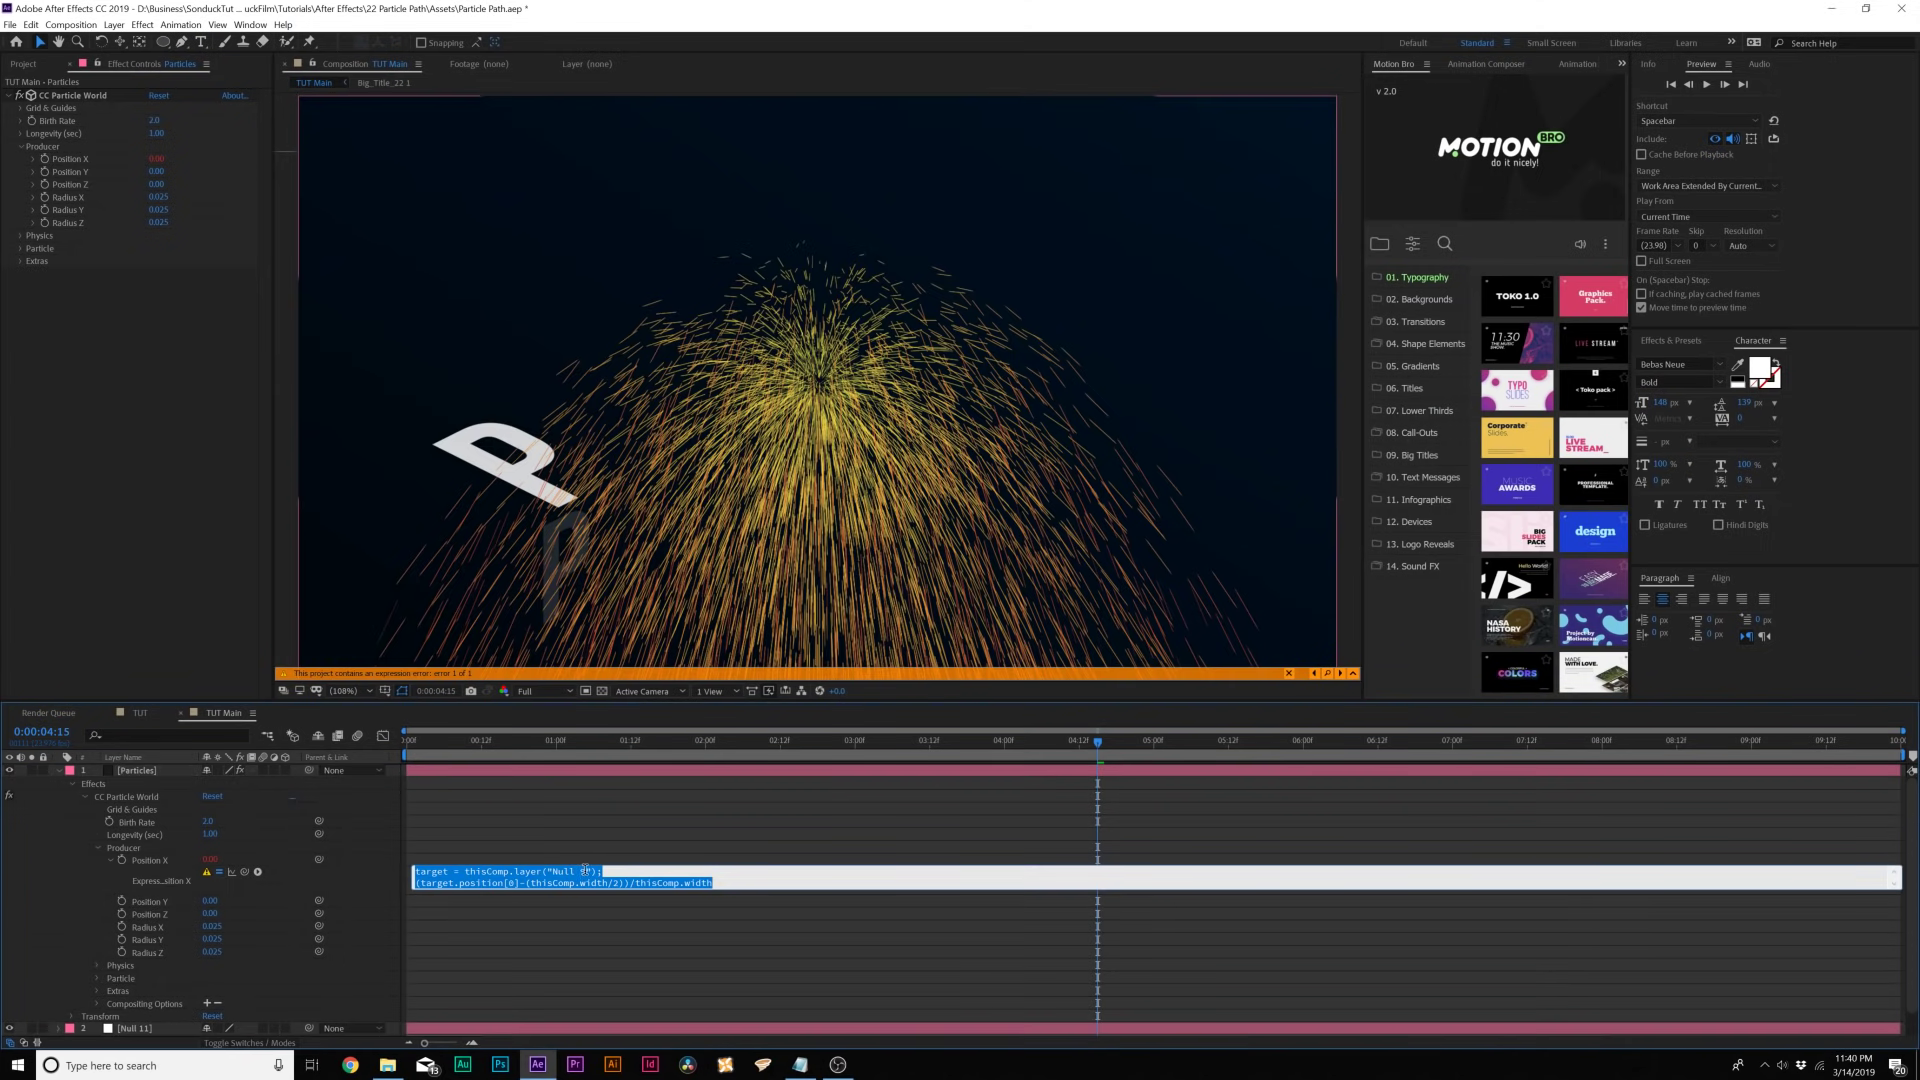
left_click(585, 871)
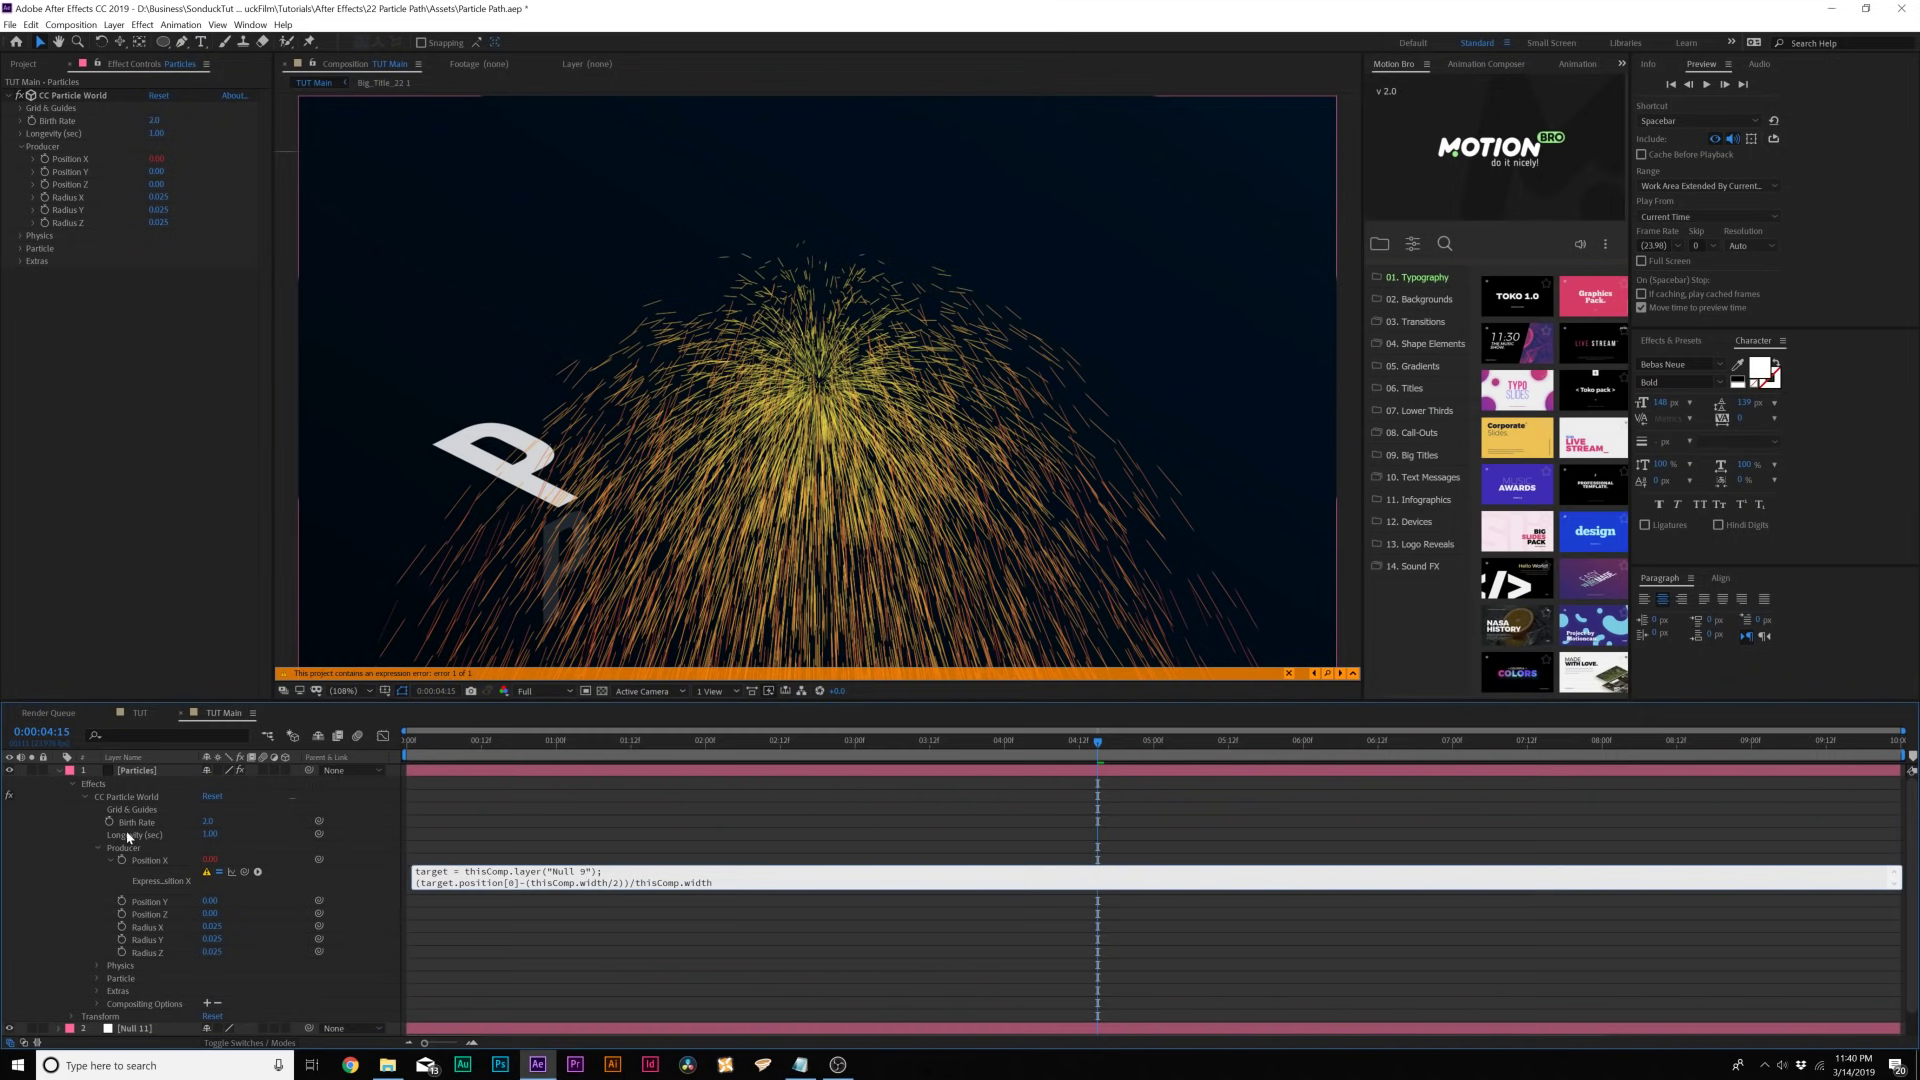
left_click(598, 846)
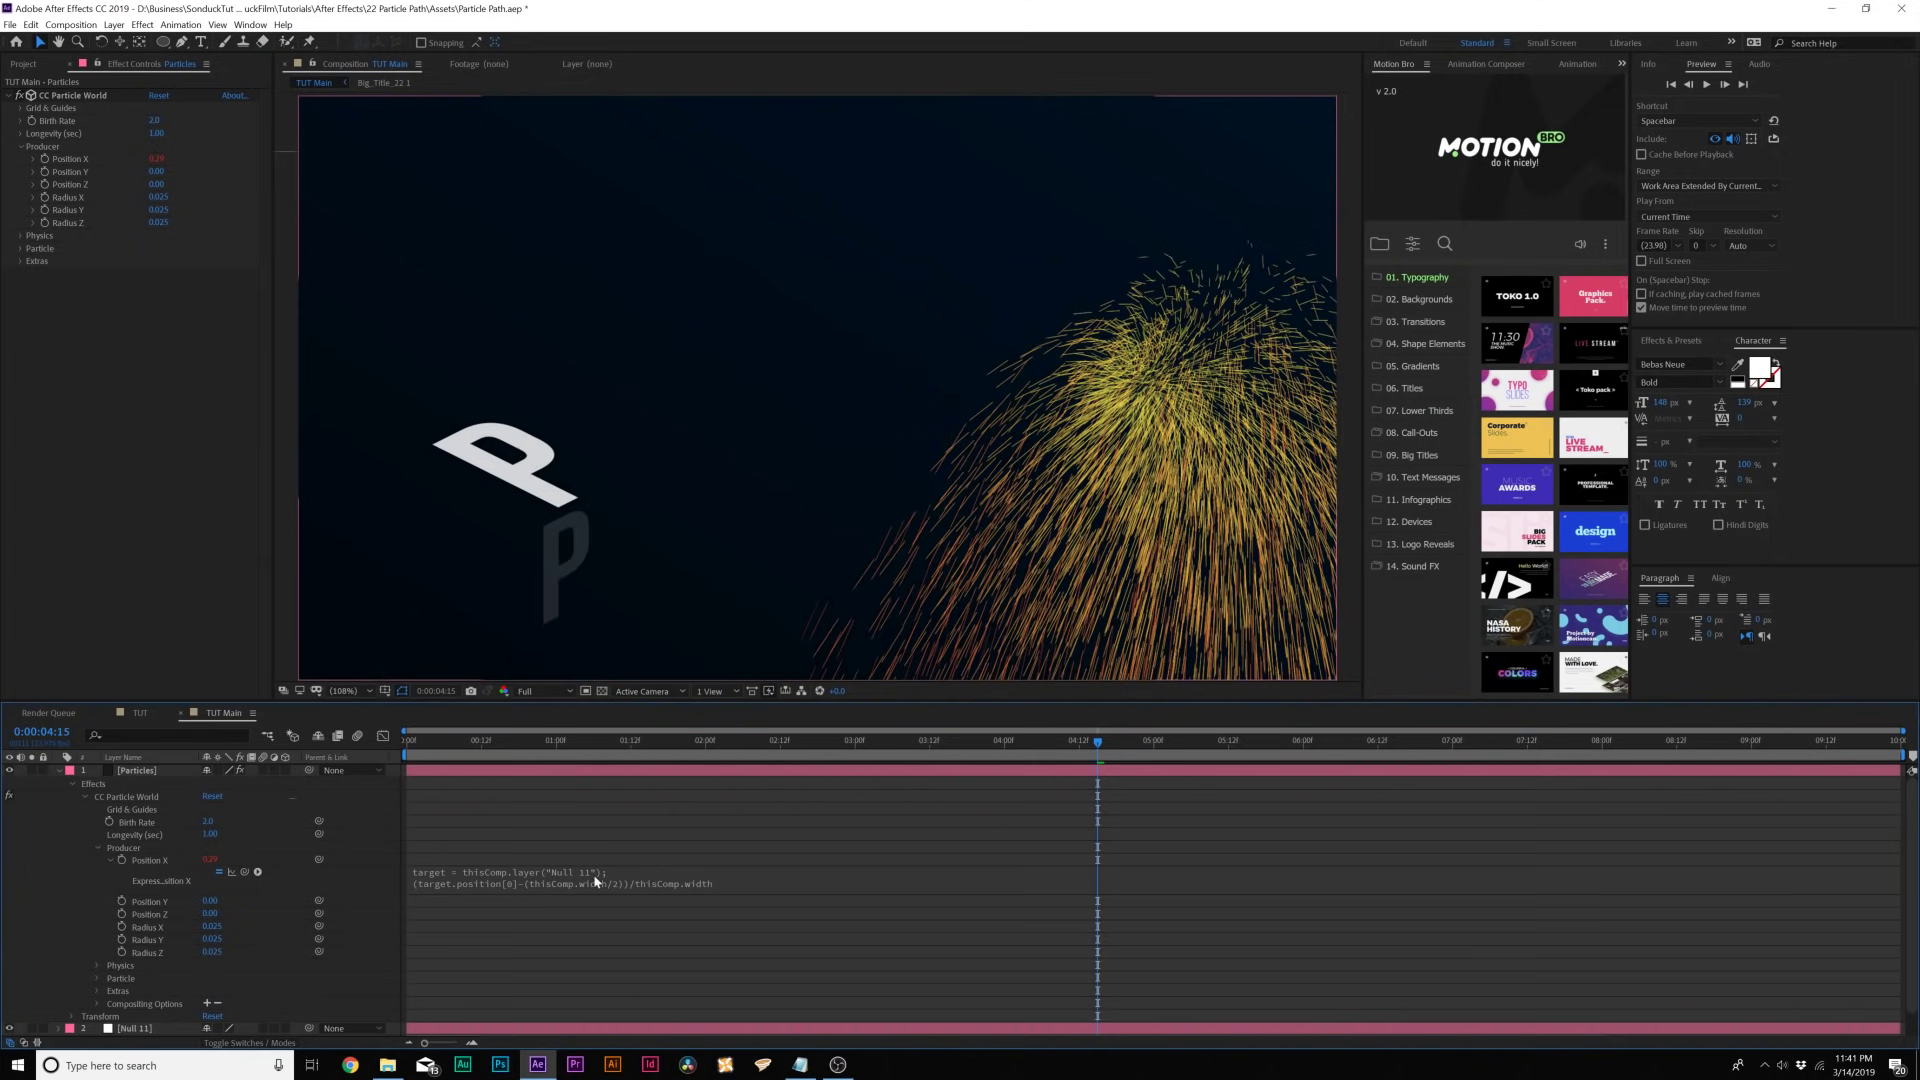
- Copy the target.position[1] expression from Notepad into the Producer's Position Y in After Effects, changing its target layer to "Null 11"
left_click(801, 1064)
left_click(925, 353)
left_click_drag(928, 350, 526, 333)
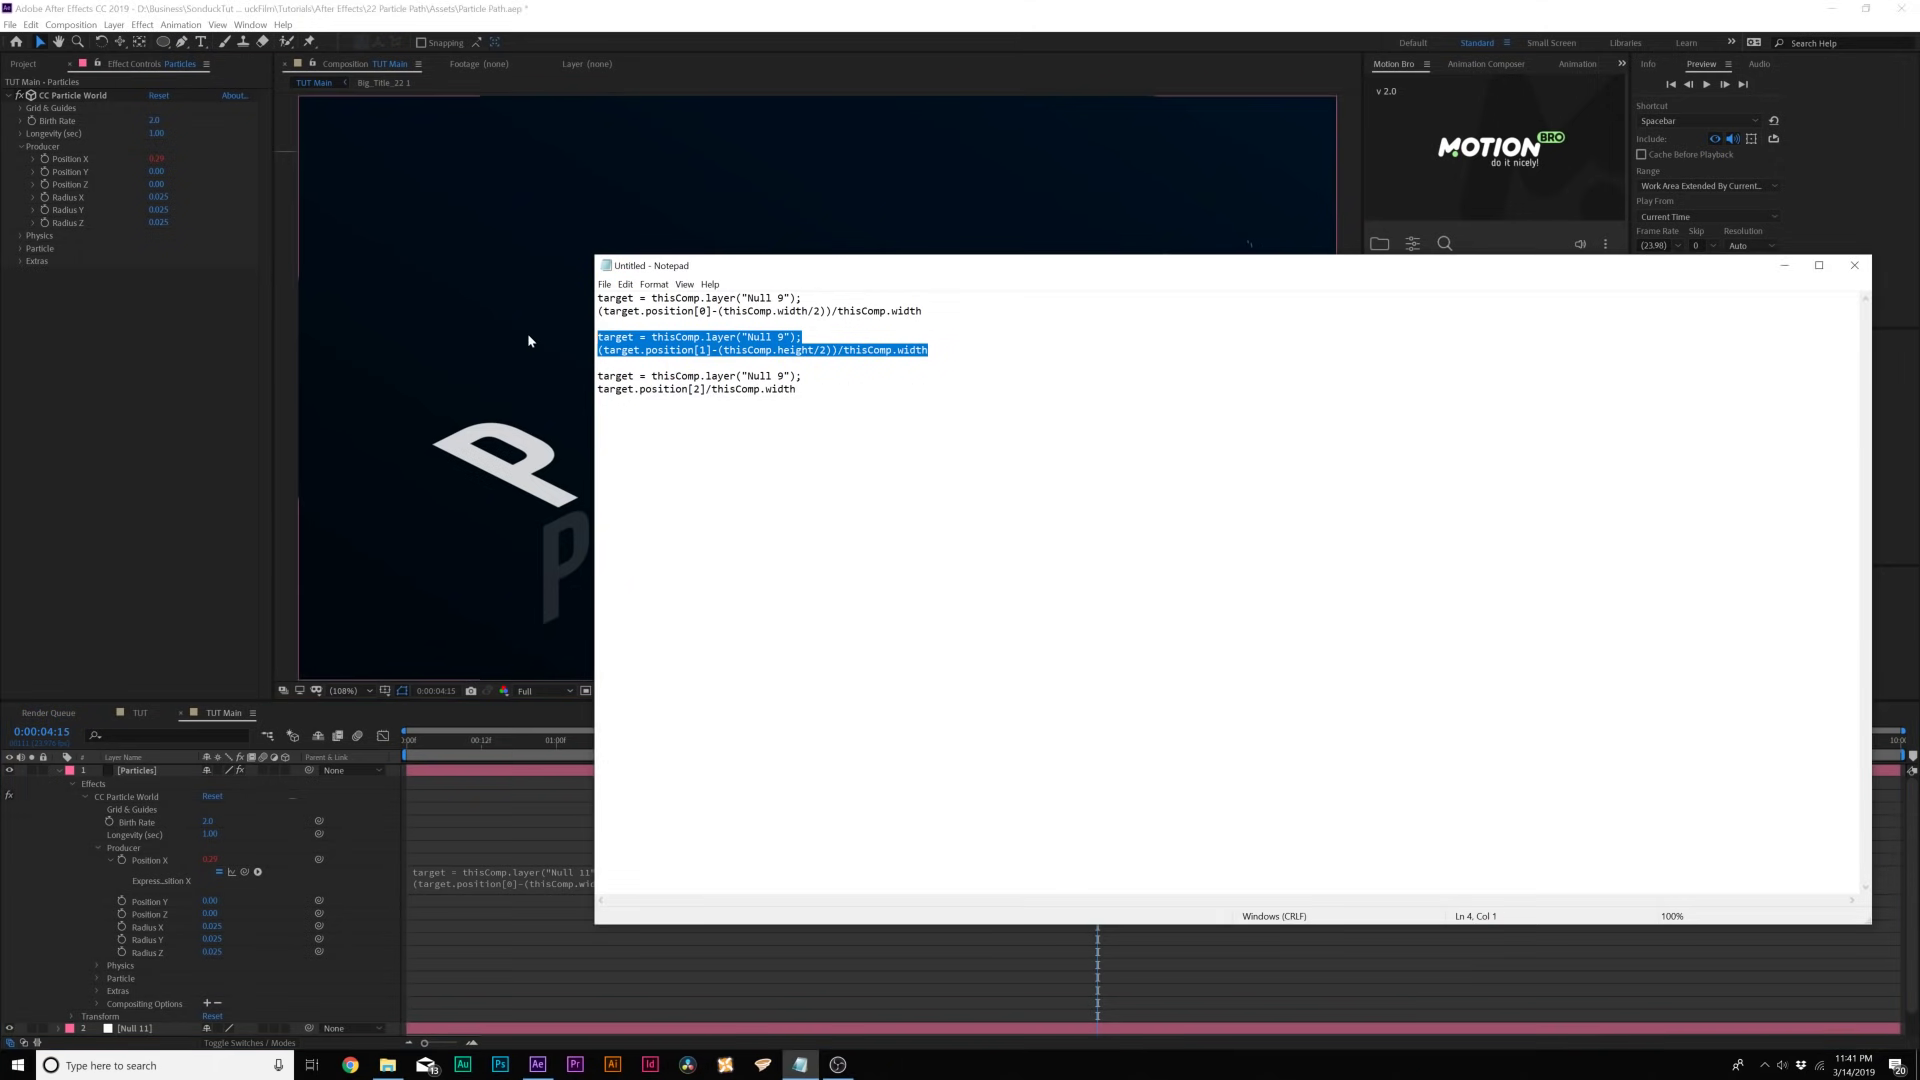
left_click(3, 144)
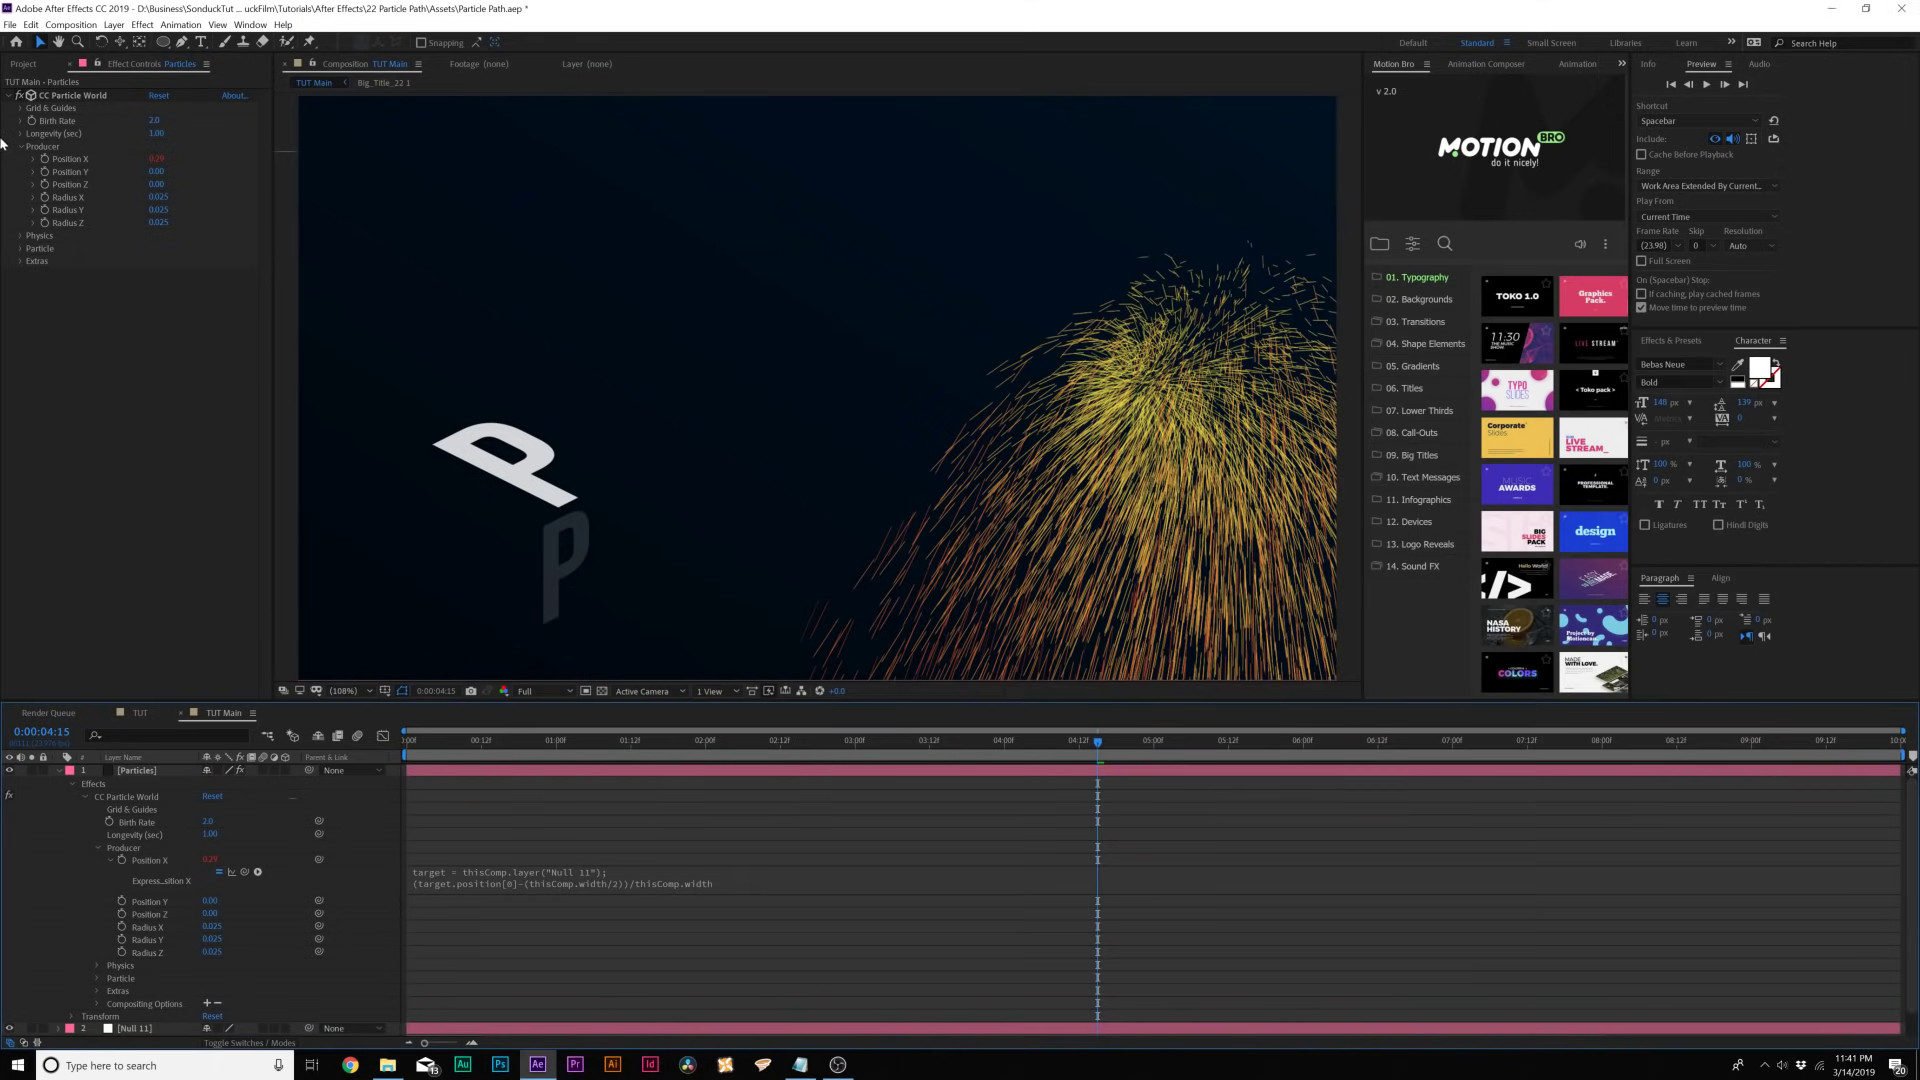
left_click(45, 172, "alt")
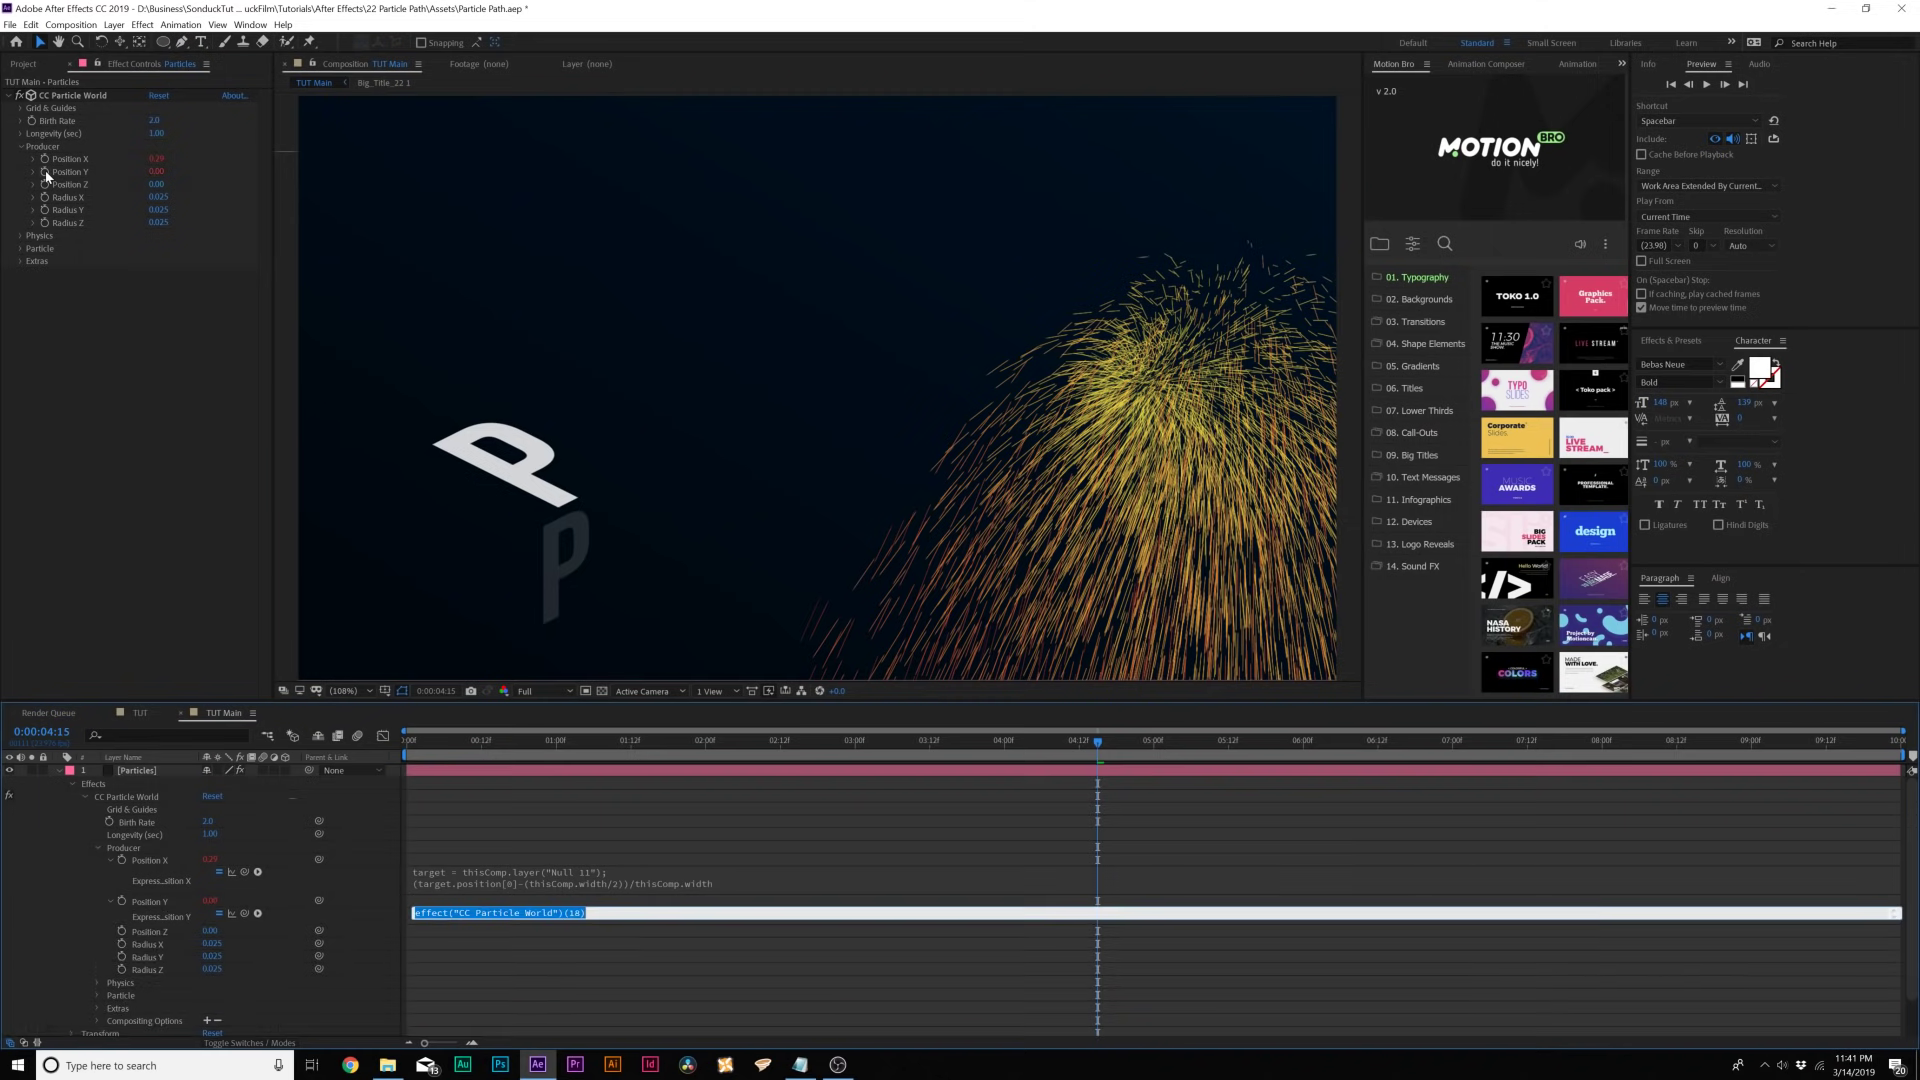
type("target = thisComp.layer(\"Null 11\"); (target.position[1]-(thisComp.height/2))/thisComp.width")
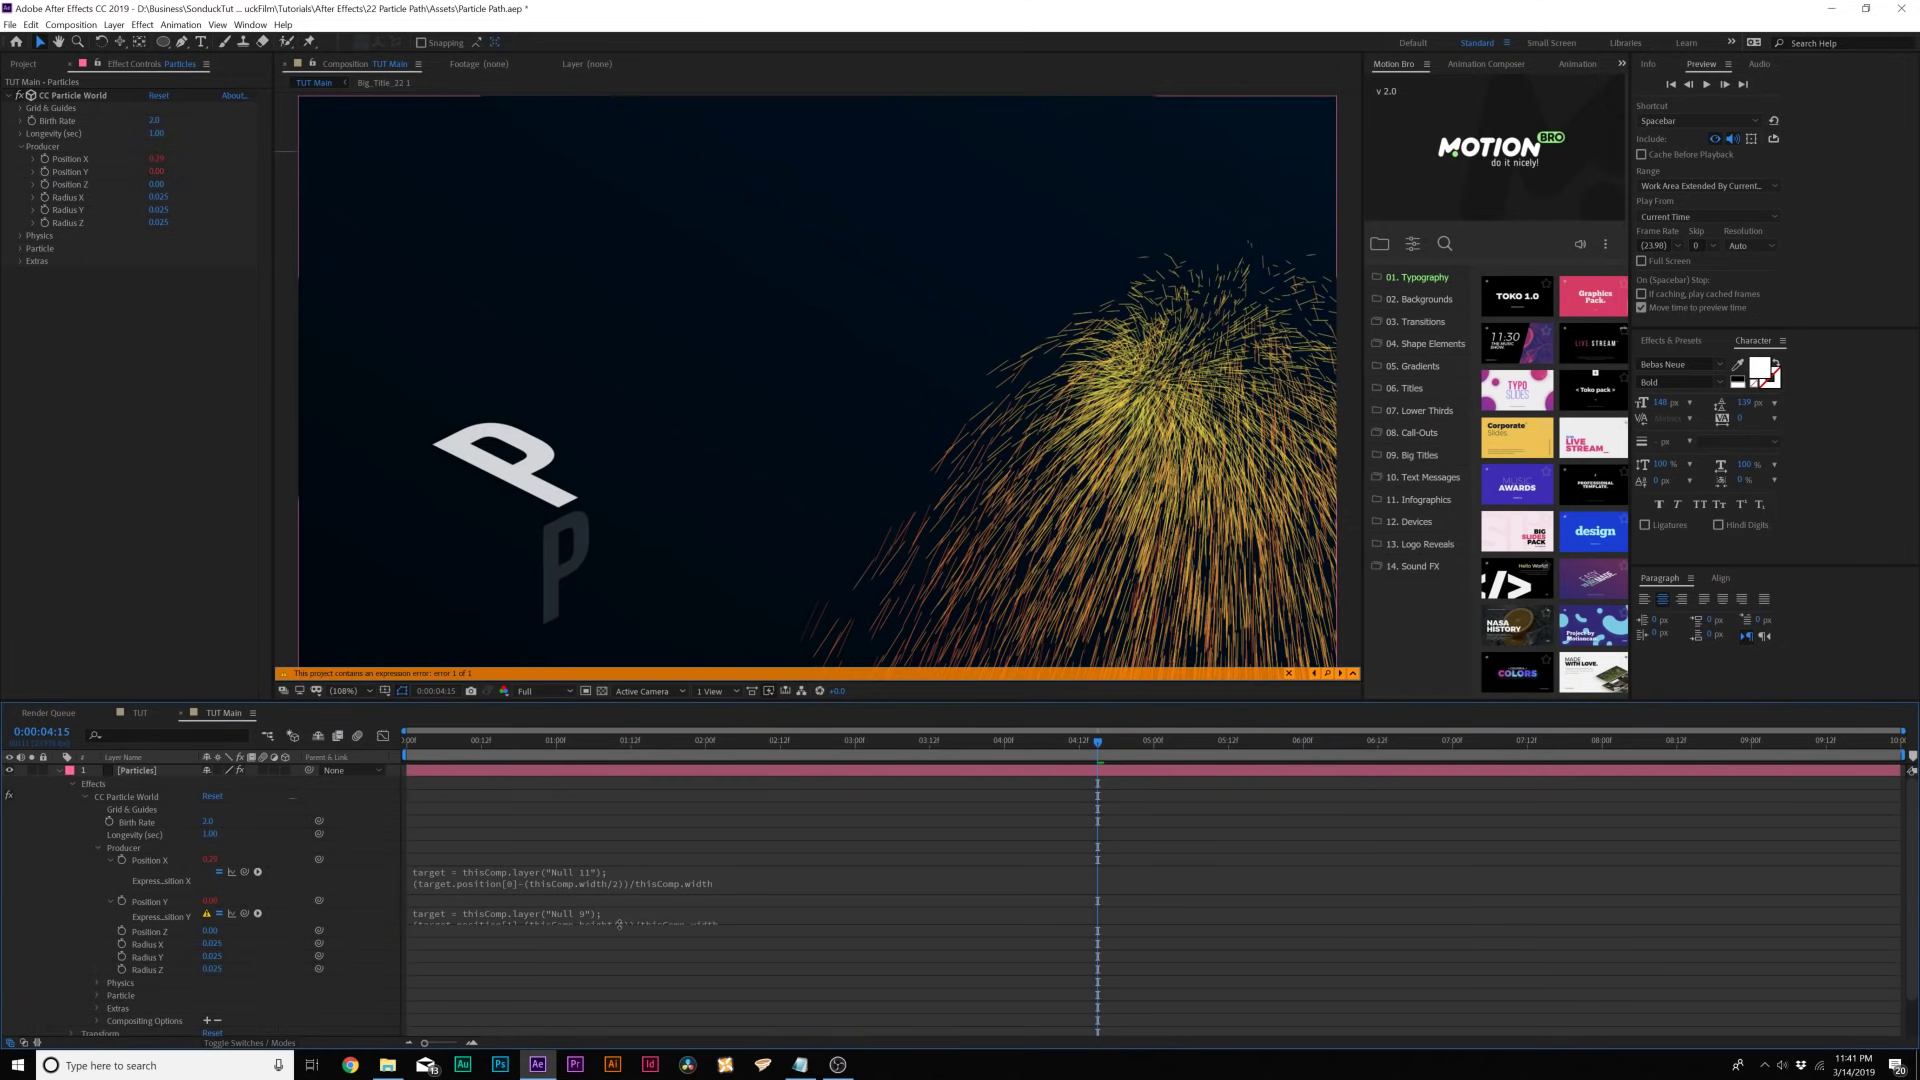
left_click(585, 922)
left_click(587, 913)
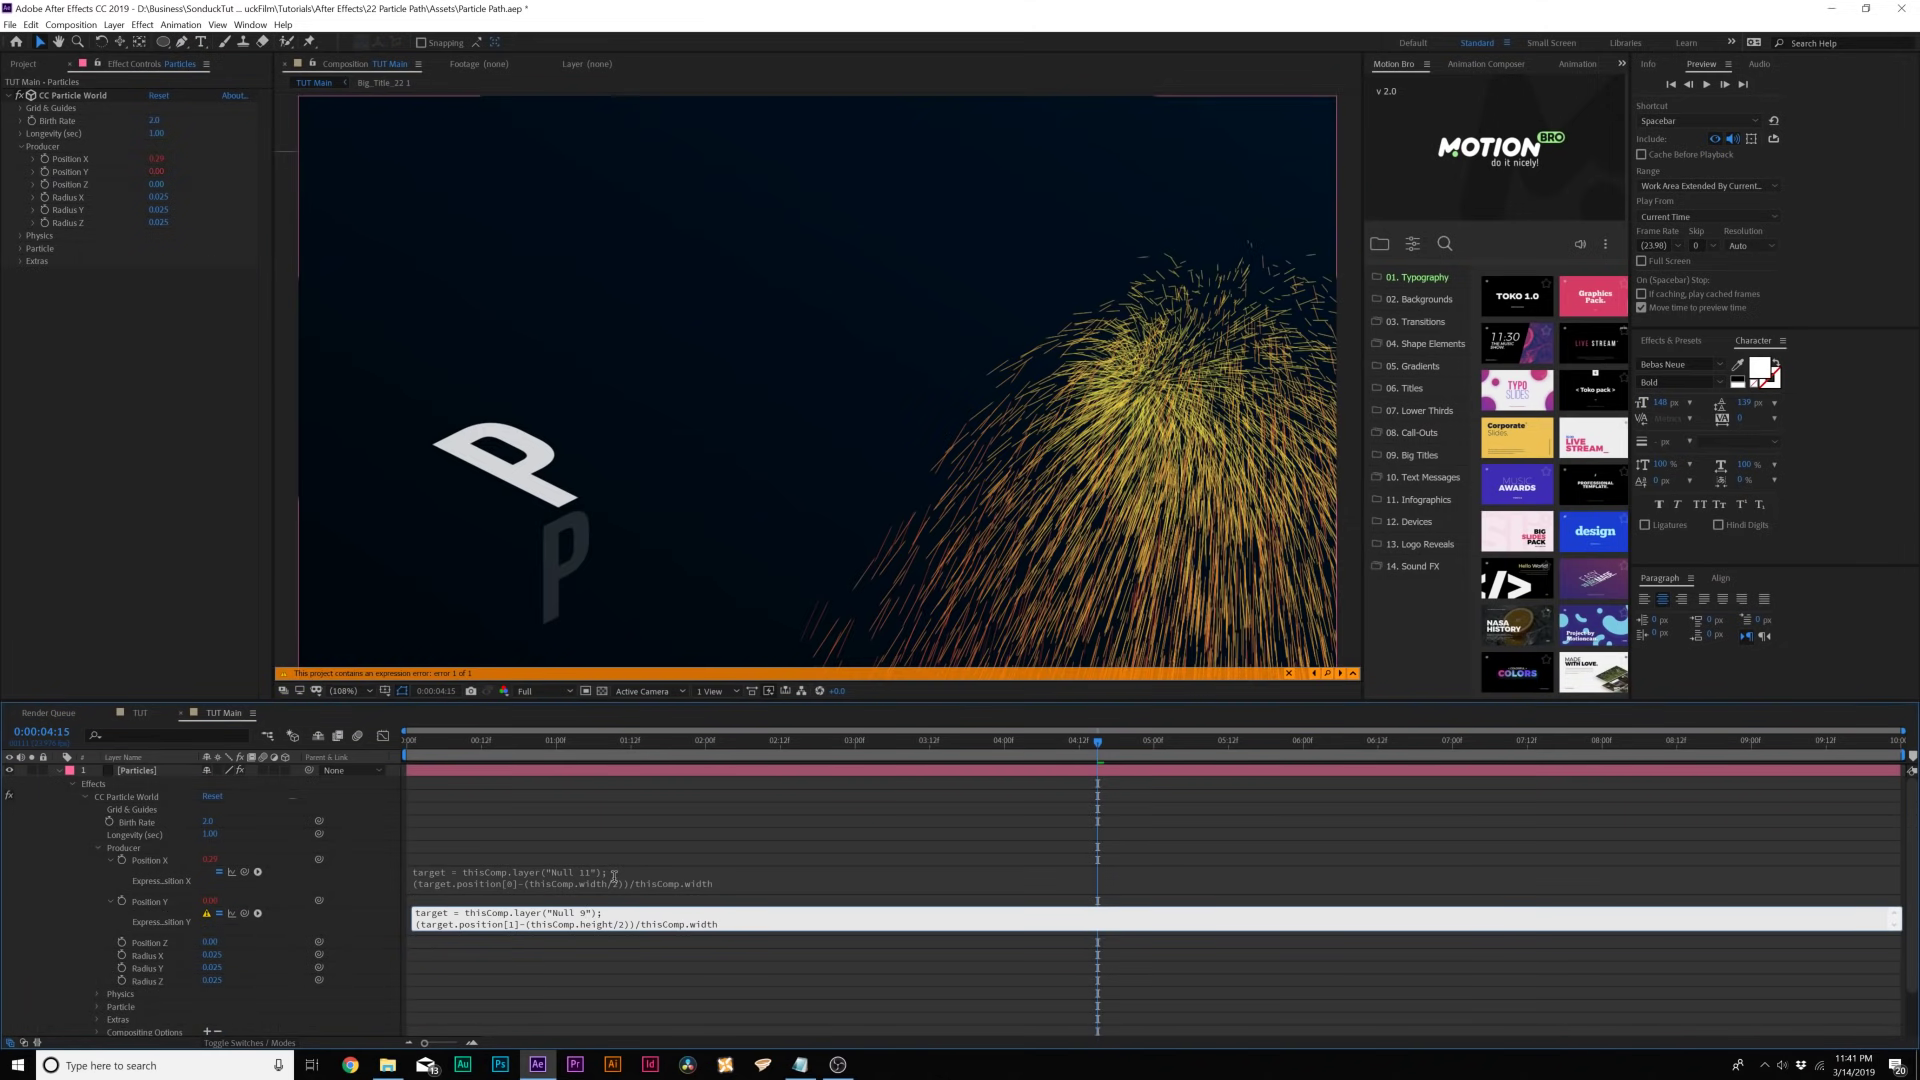
- Copy the target.position[2] expression from Notepad into the Producer's Position Z in After Effects, changing its target layer to "Null 11"
key("alt+Tab")
left_click_drag(797, 389, 508, 362)
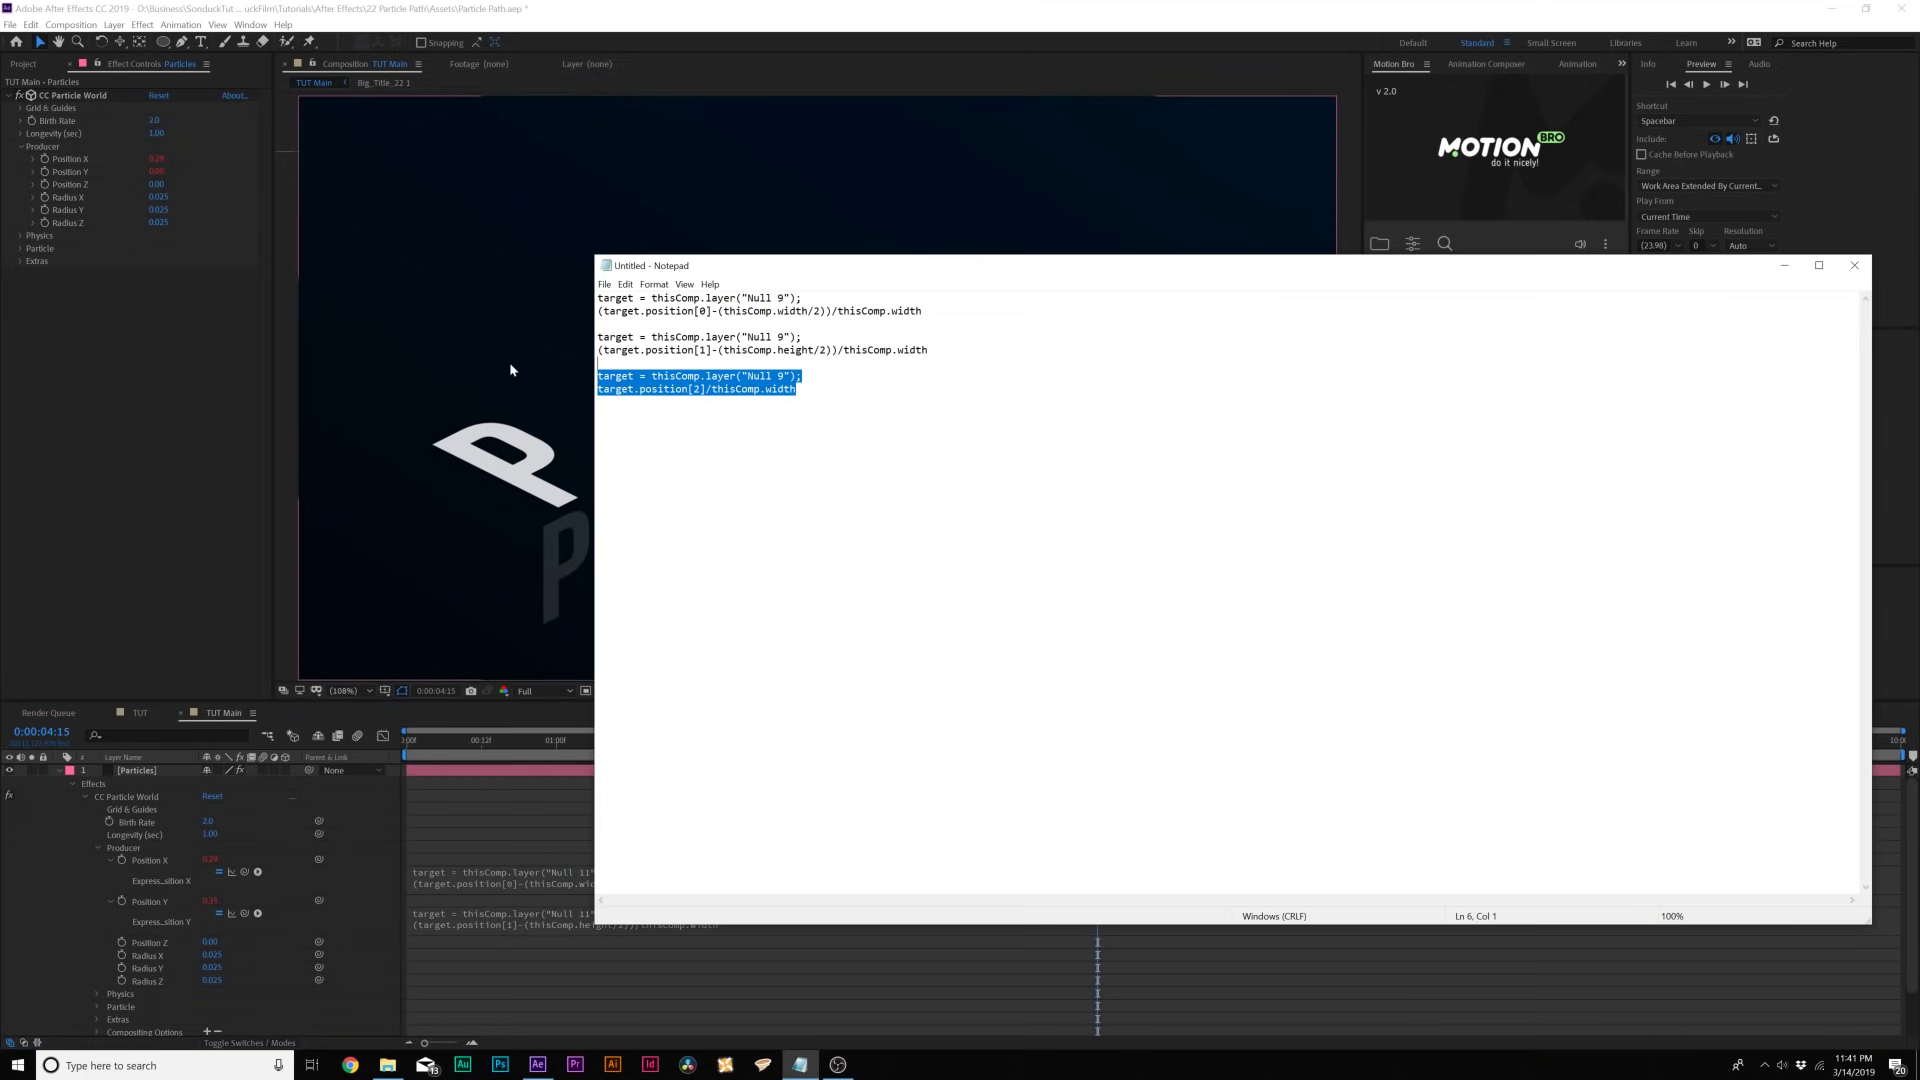
left_click(102, 408)
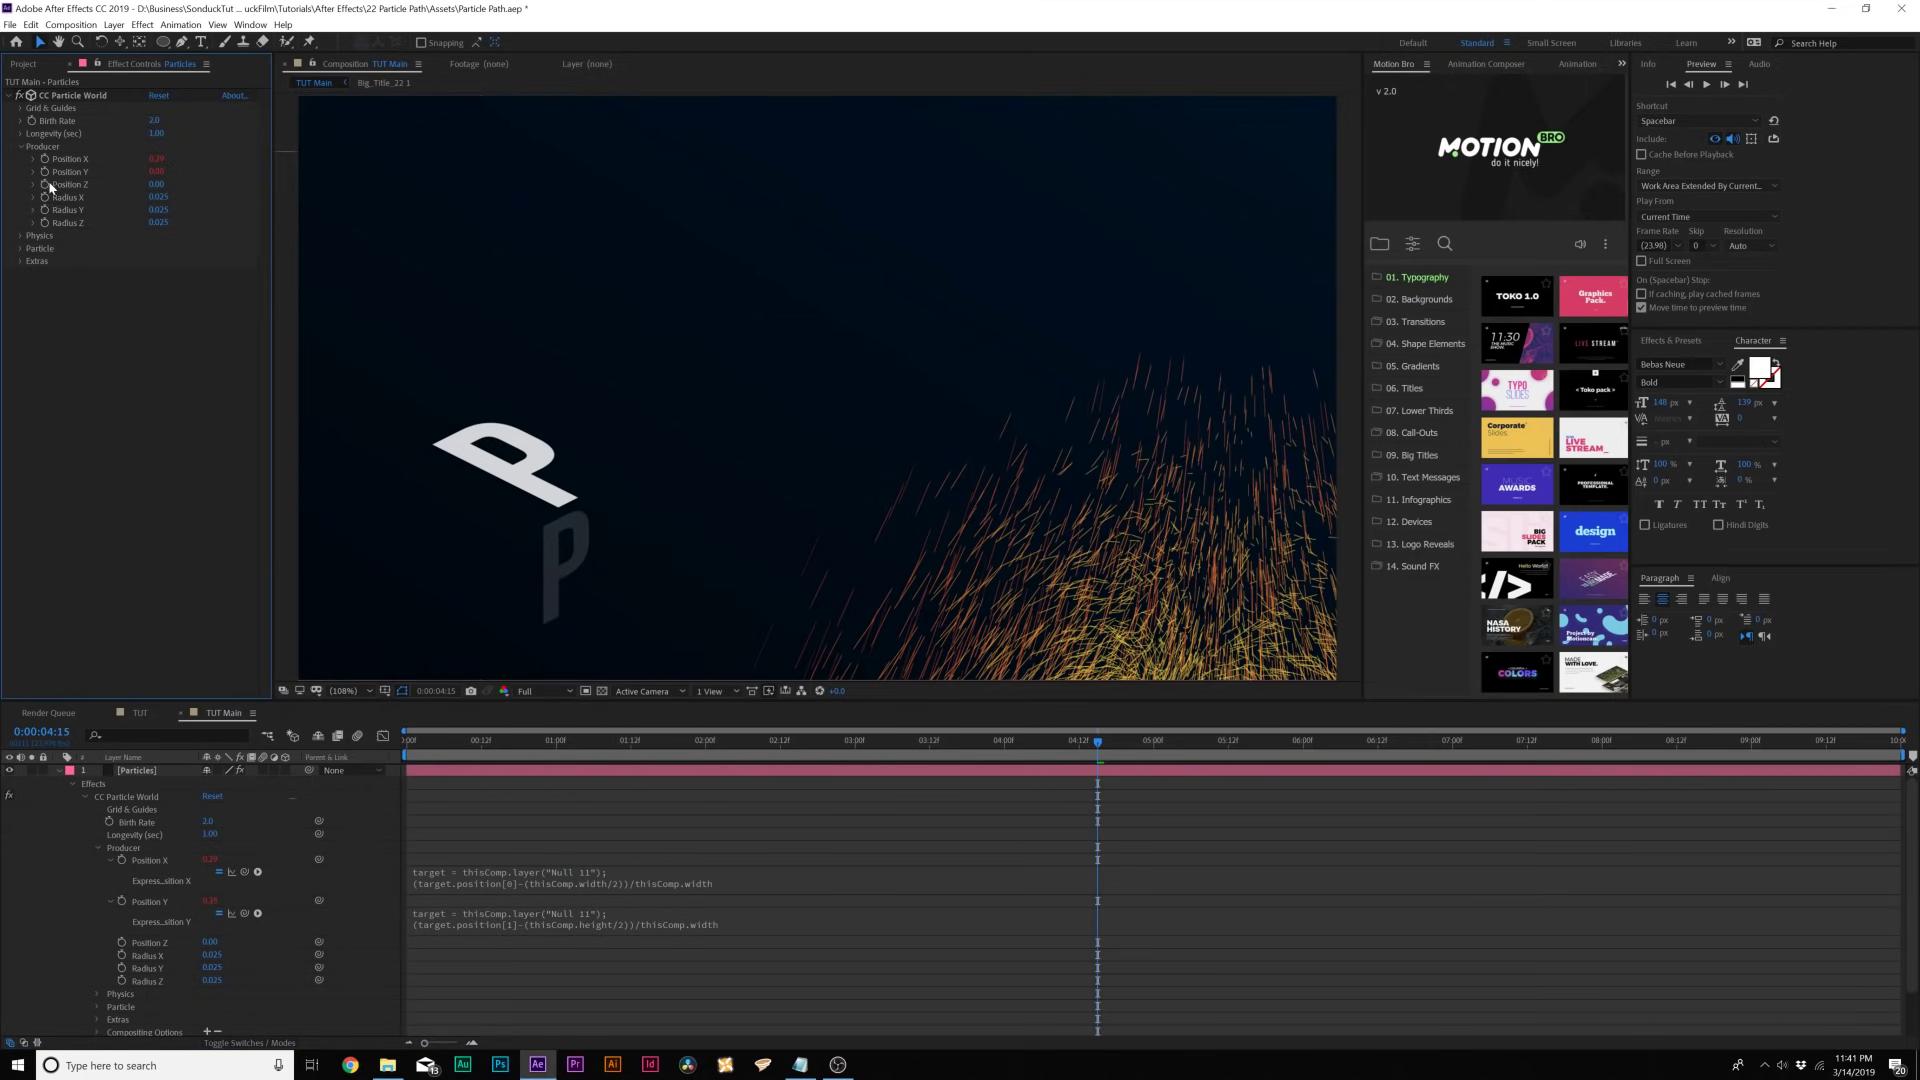
left_click(45, 185, "alt")
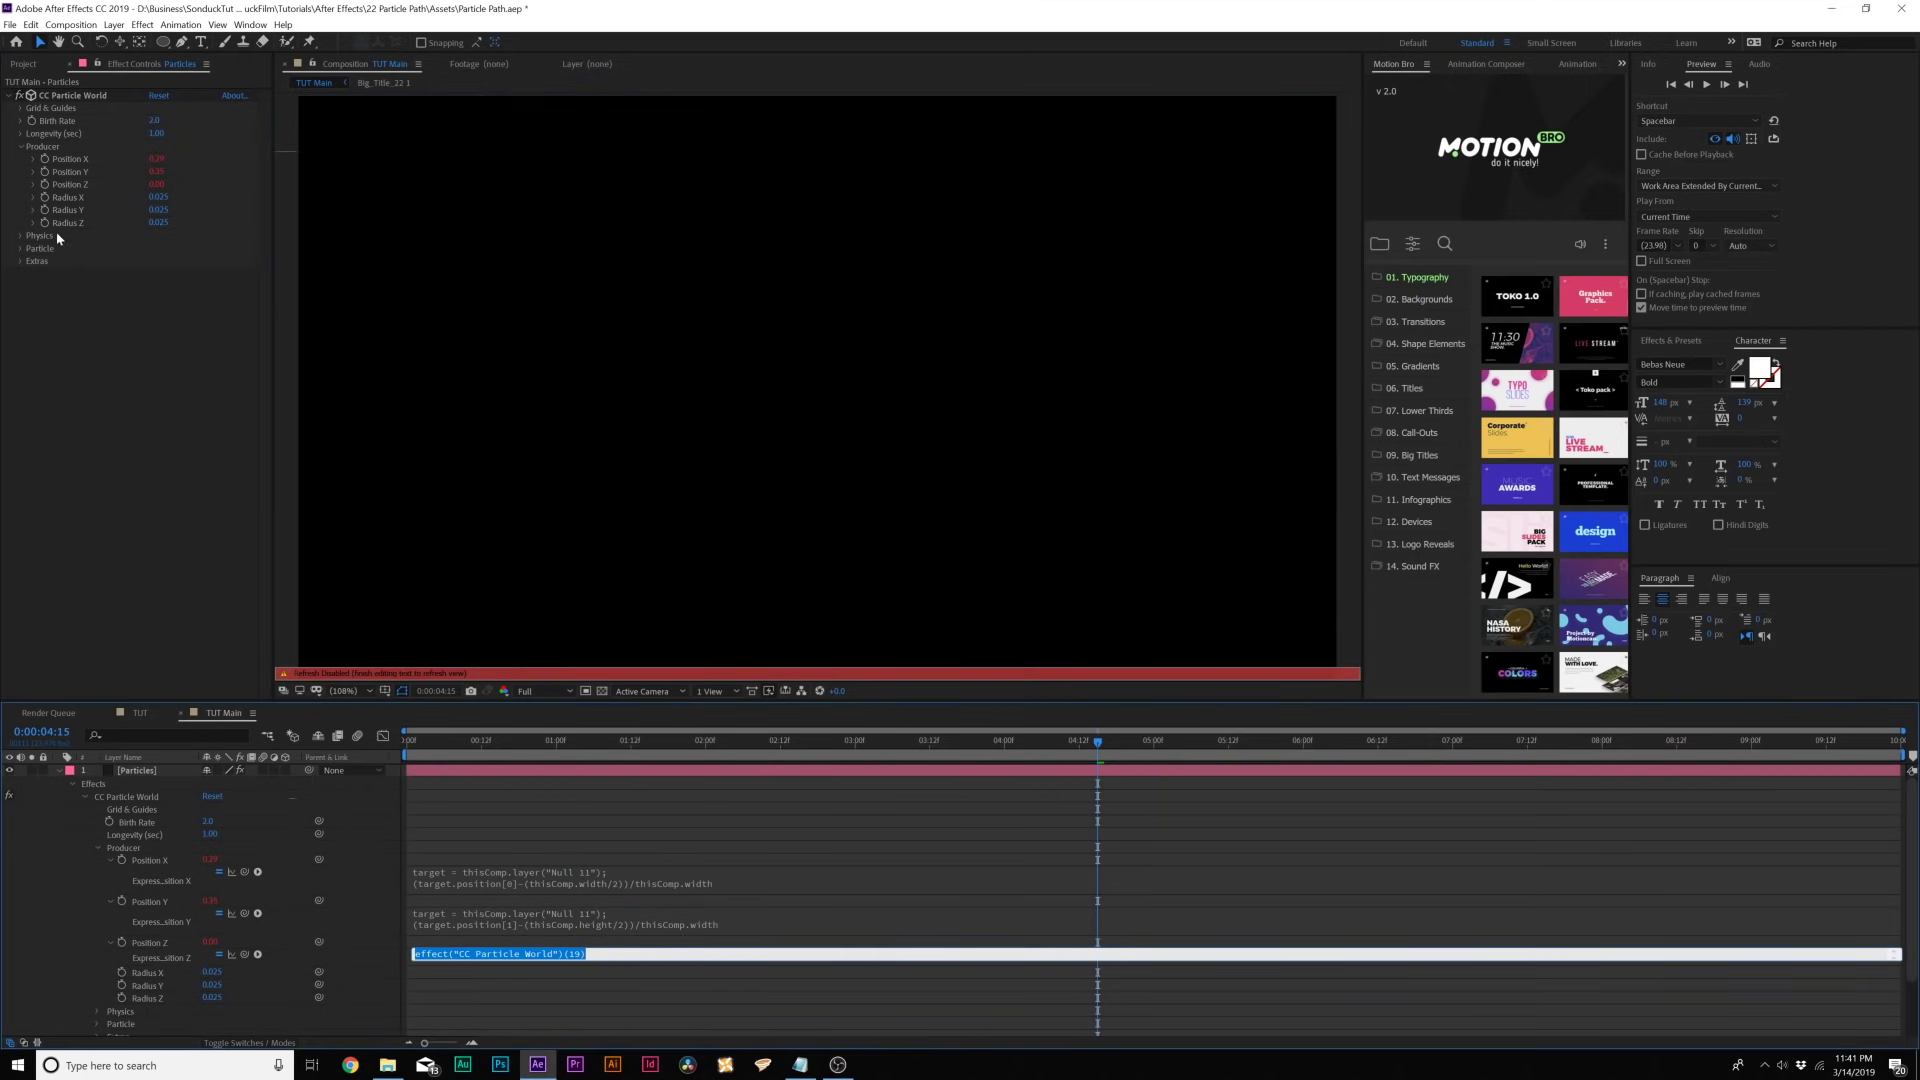
type("target.position[2]/thisComp.width")
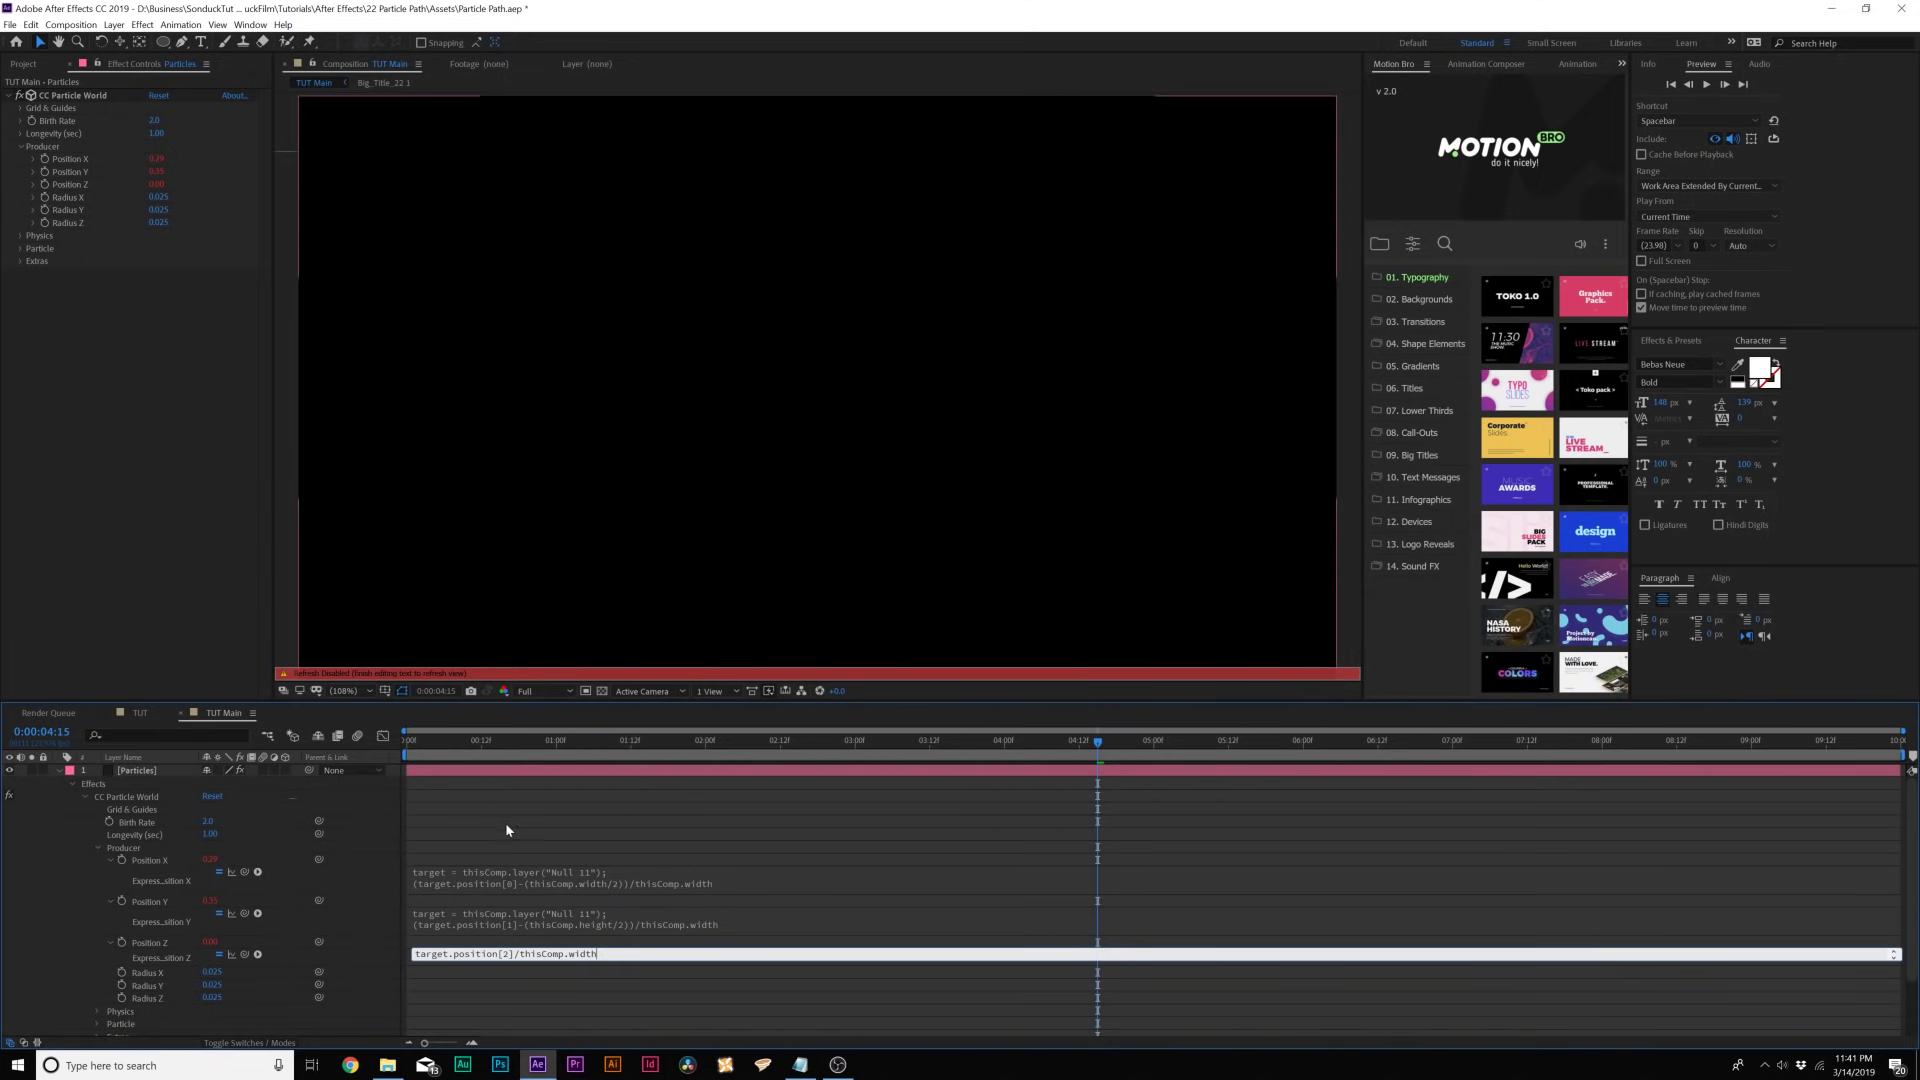
left_click(571, 1016)
left_click(591, 954)
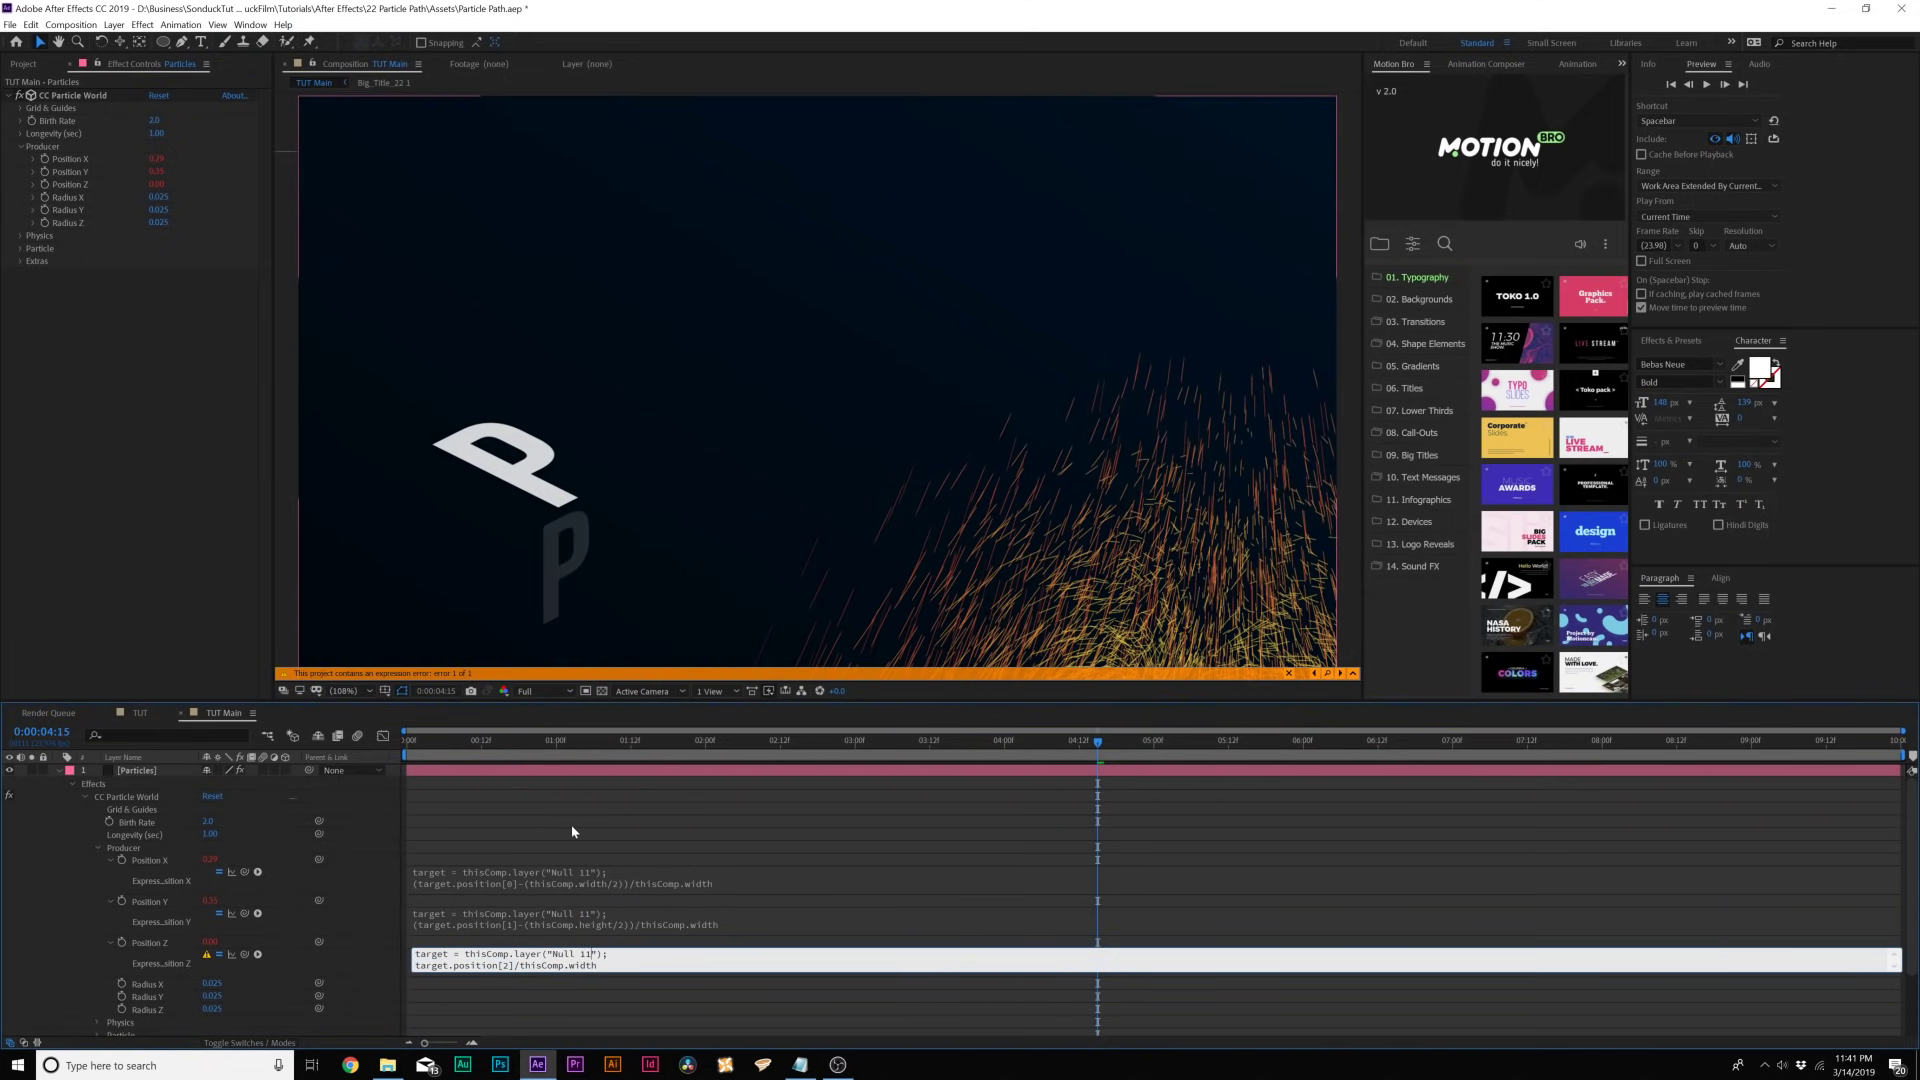
left_click(572, 832)
- Make Null 11 a 3D layer and move the Particles layer below it in the layer stack
left_click(59, 770)
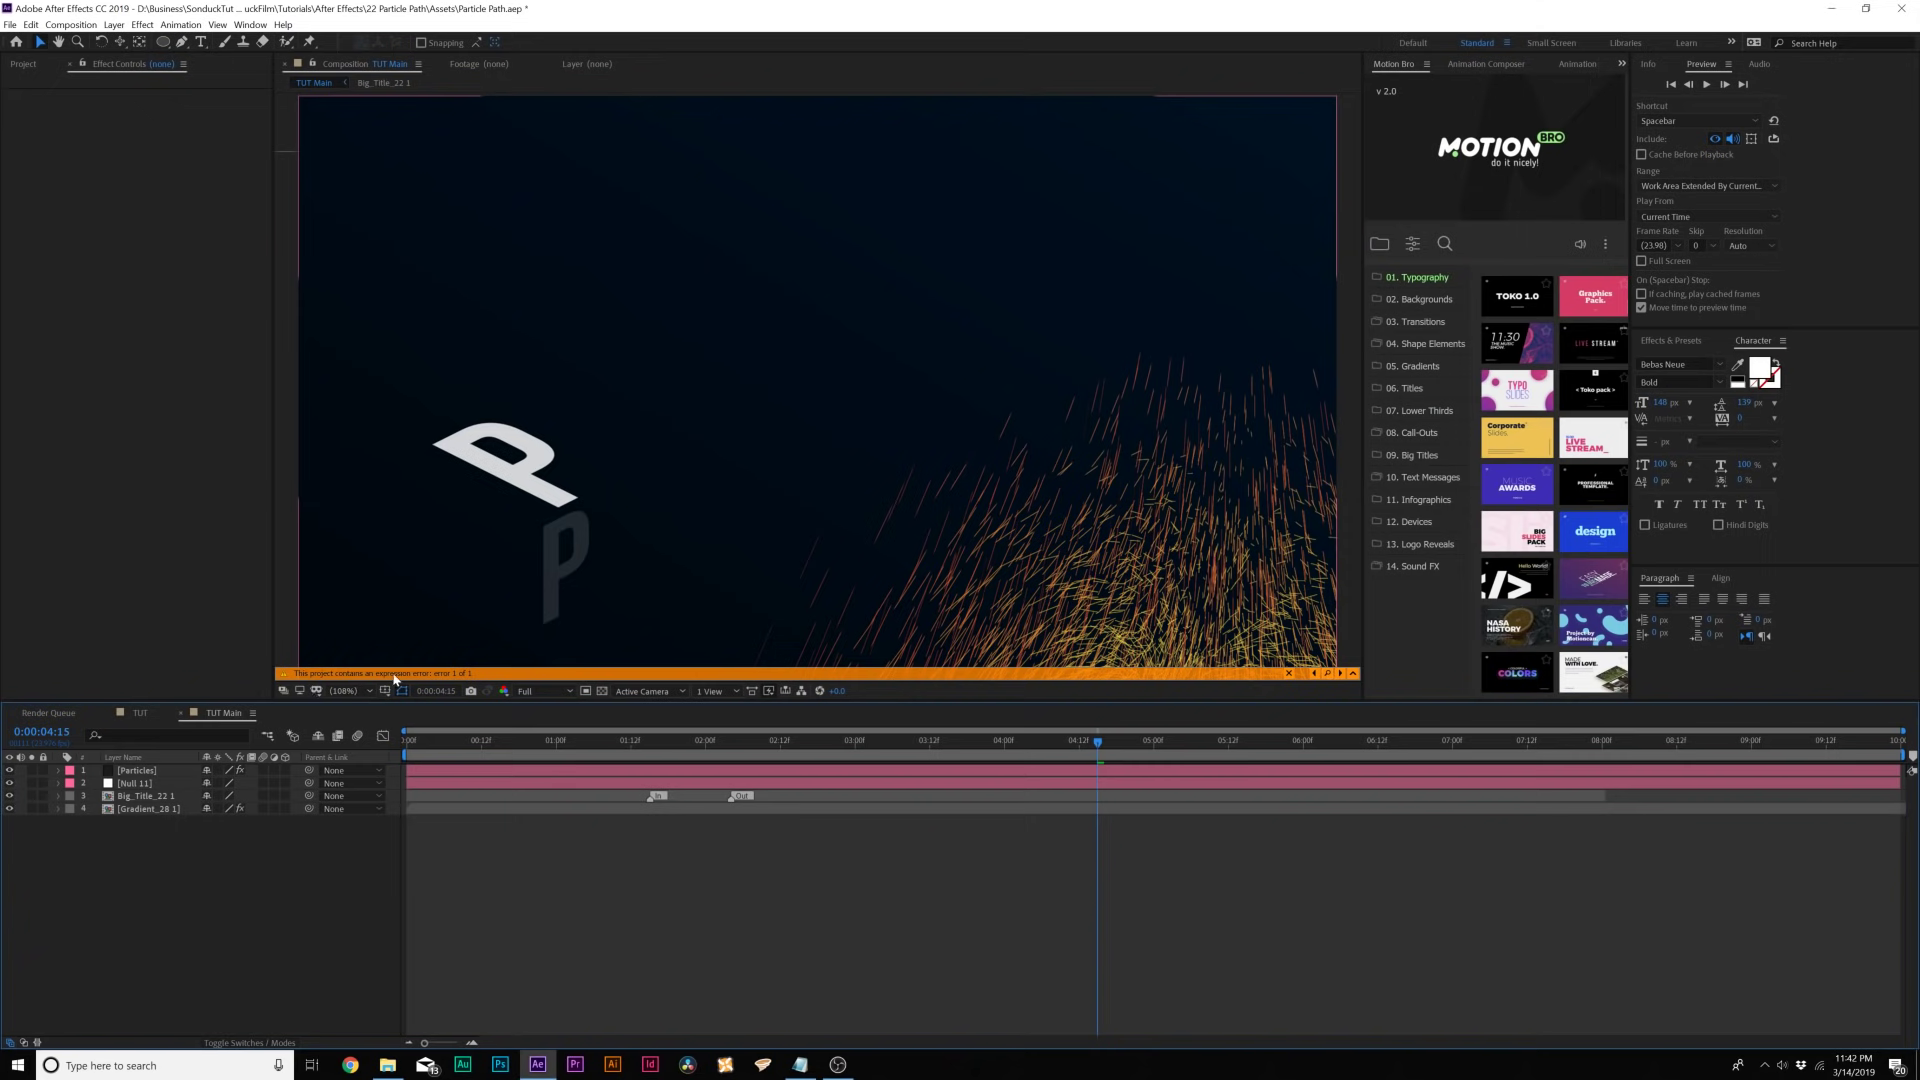
left_click(131, 788)
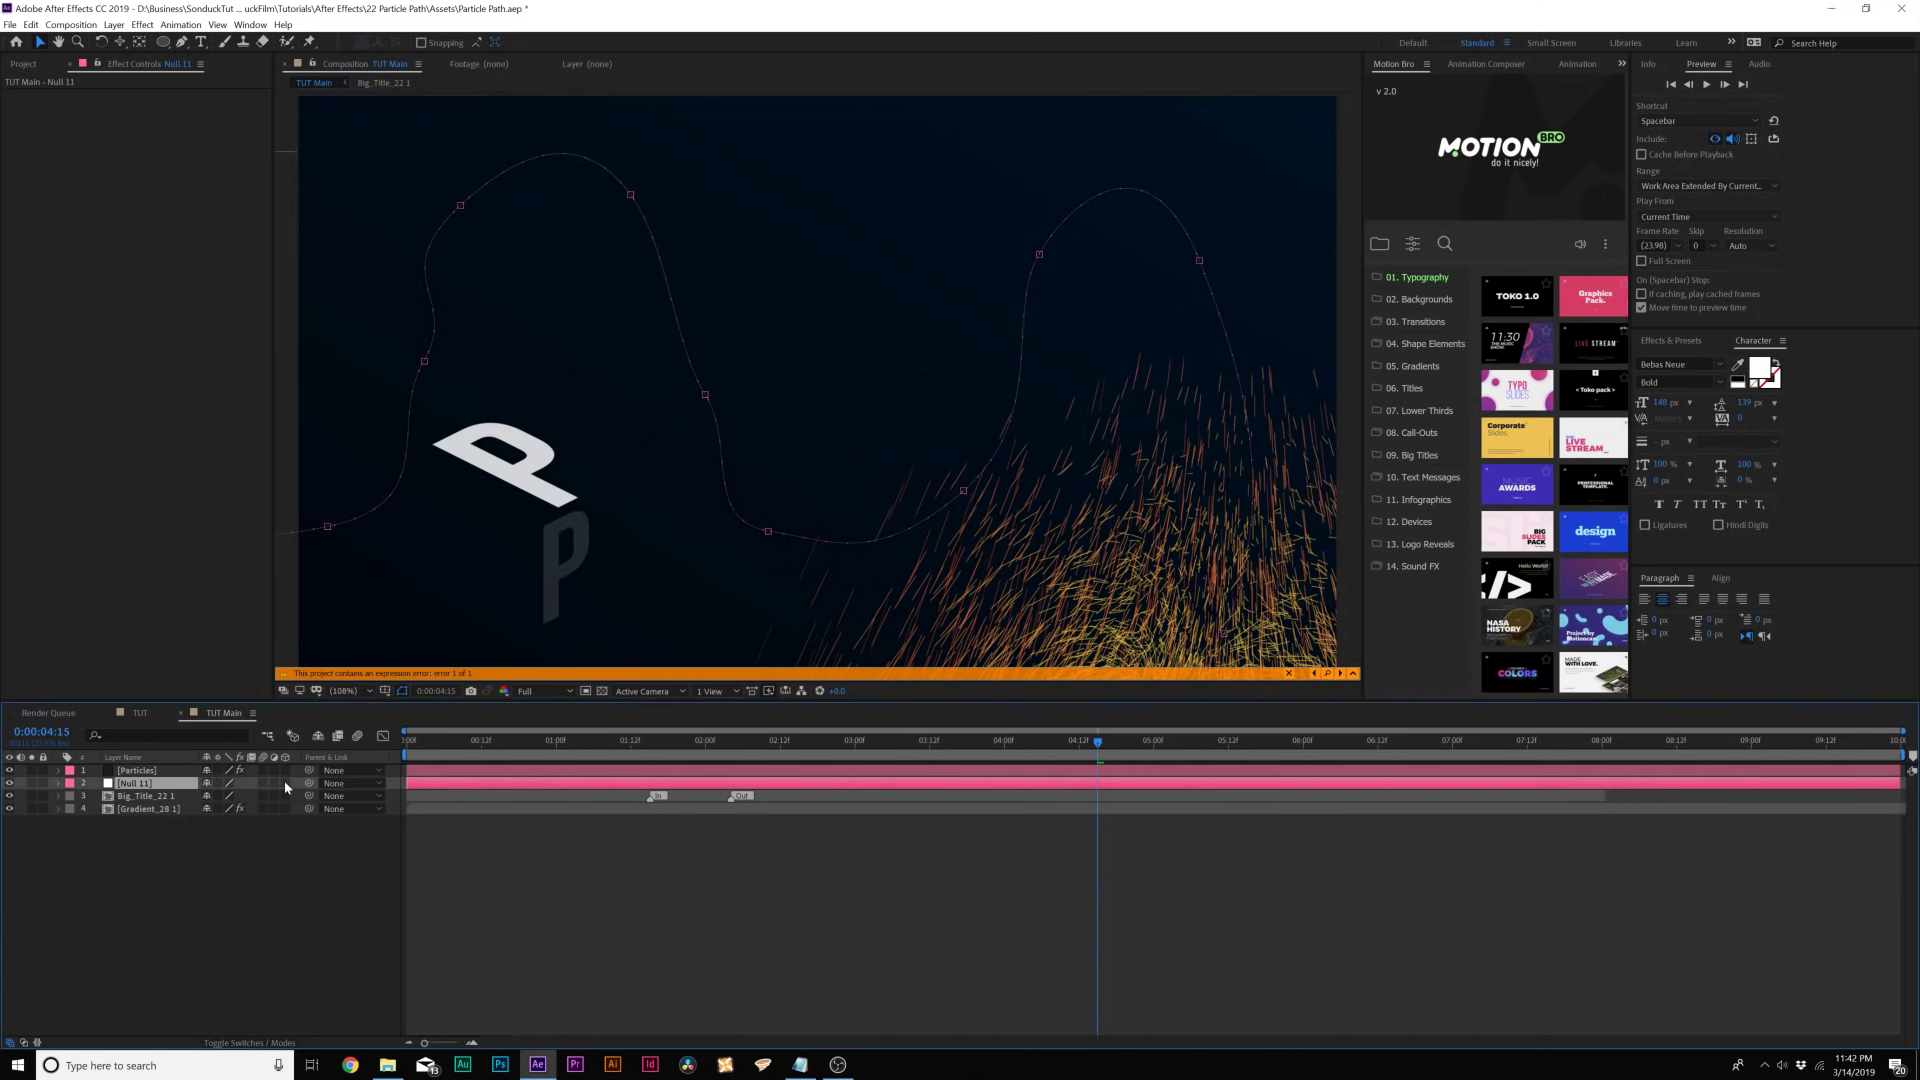
left_click(146, 774)
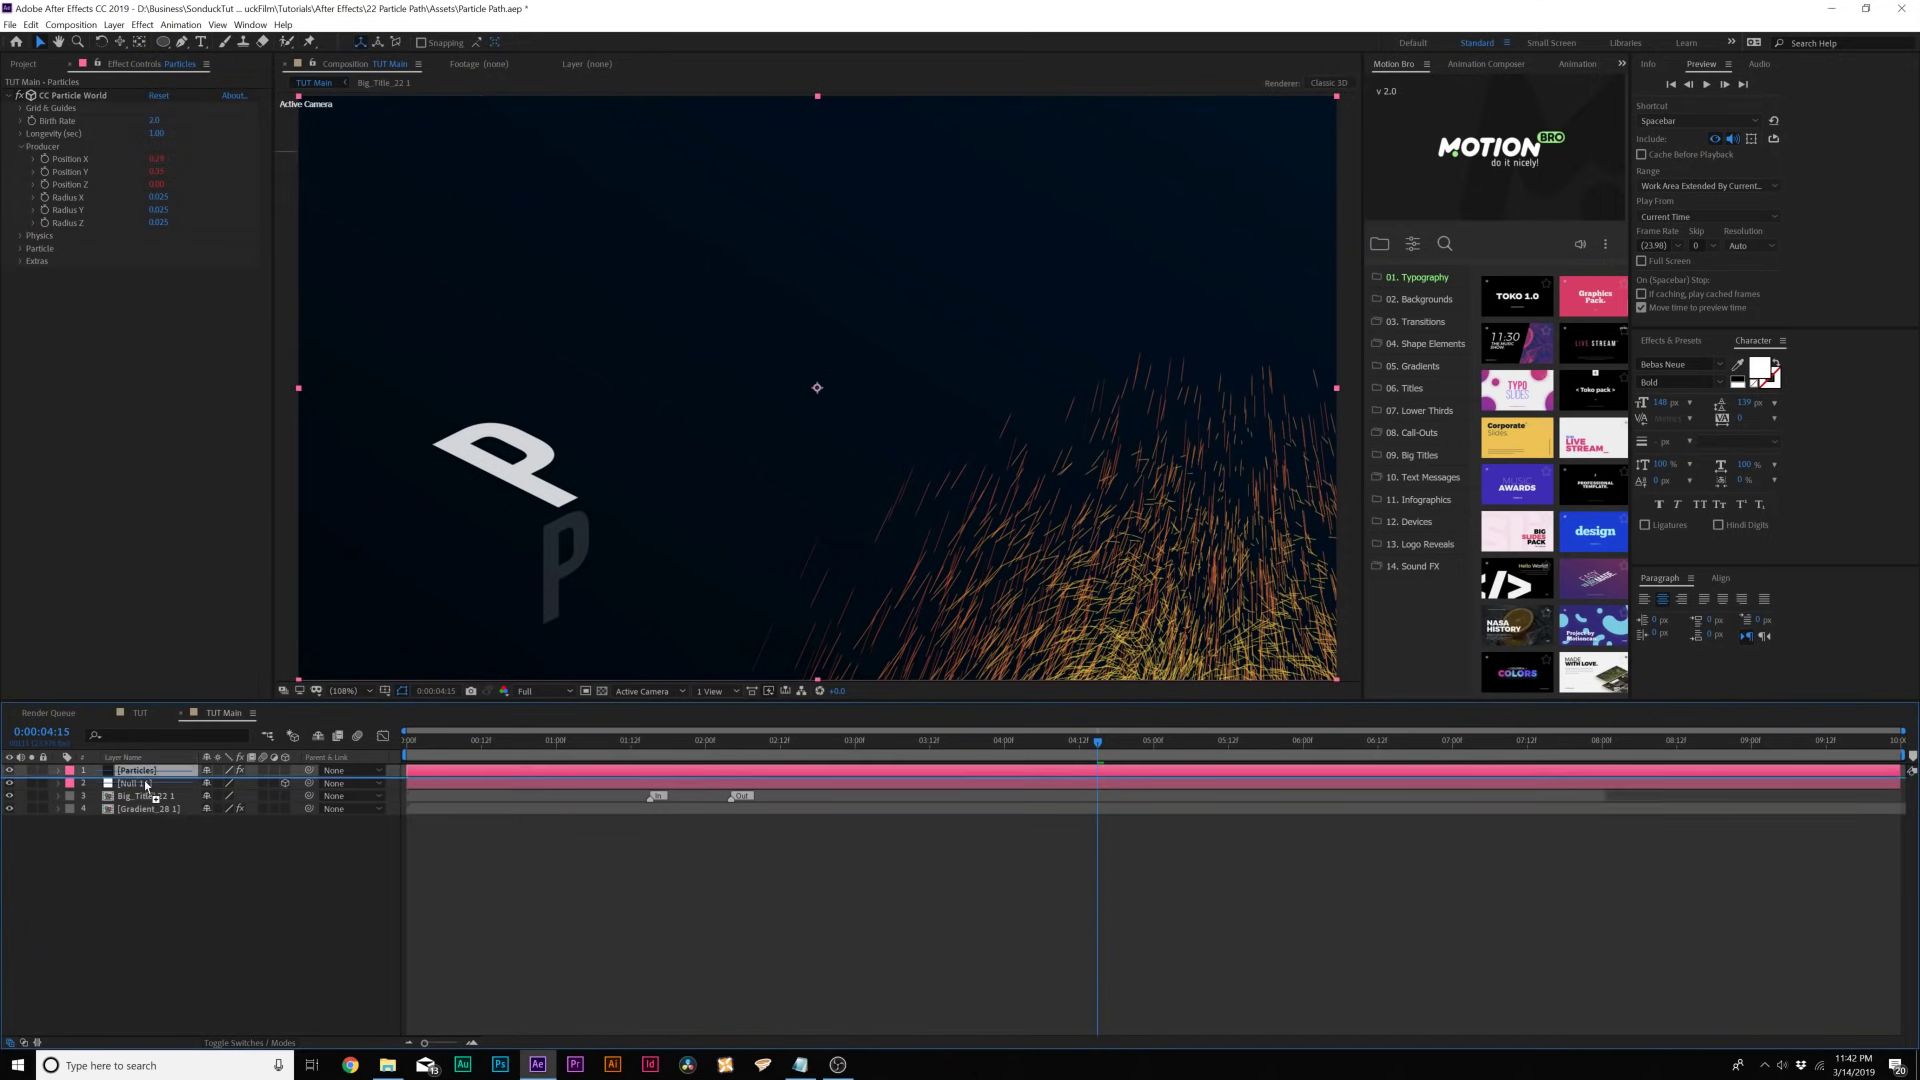
left_click_drag(146, 786, 146, 797)
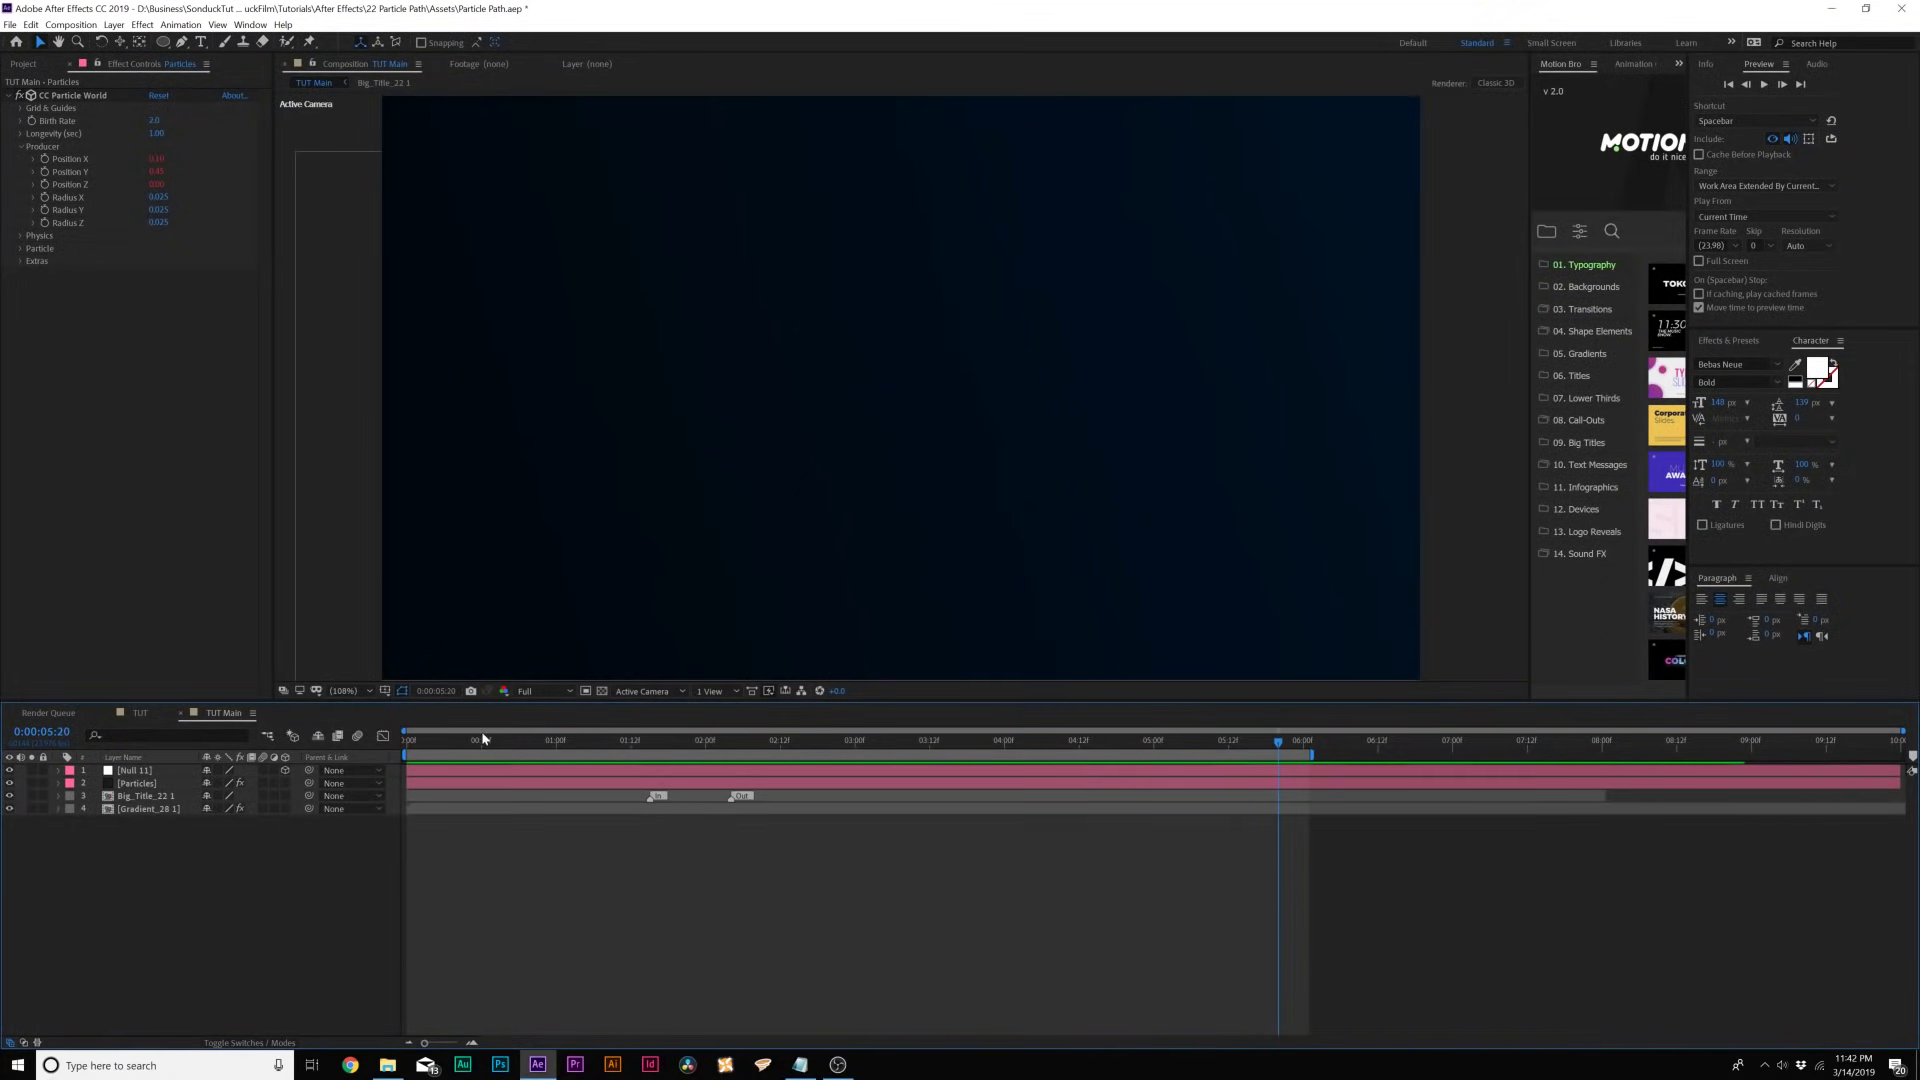
- Go to 0:00:01:15 and set the Particle Type of CC Particle World on the Particles layer to Faded Sphere
left_click_drag(484, 740, 652, 741)
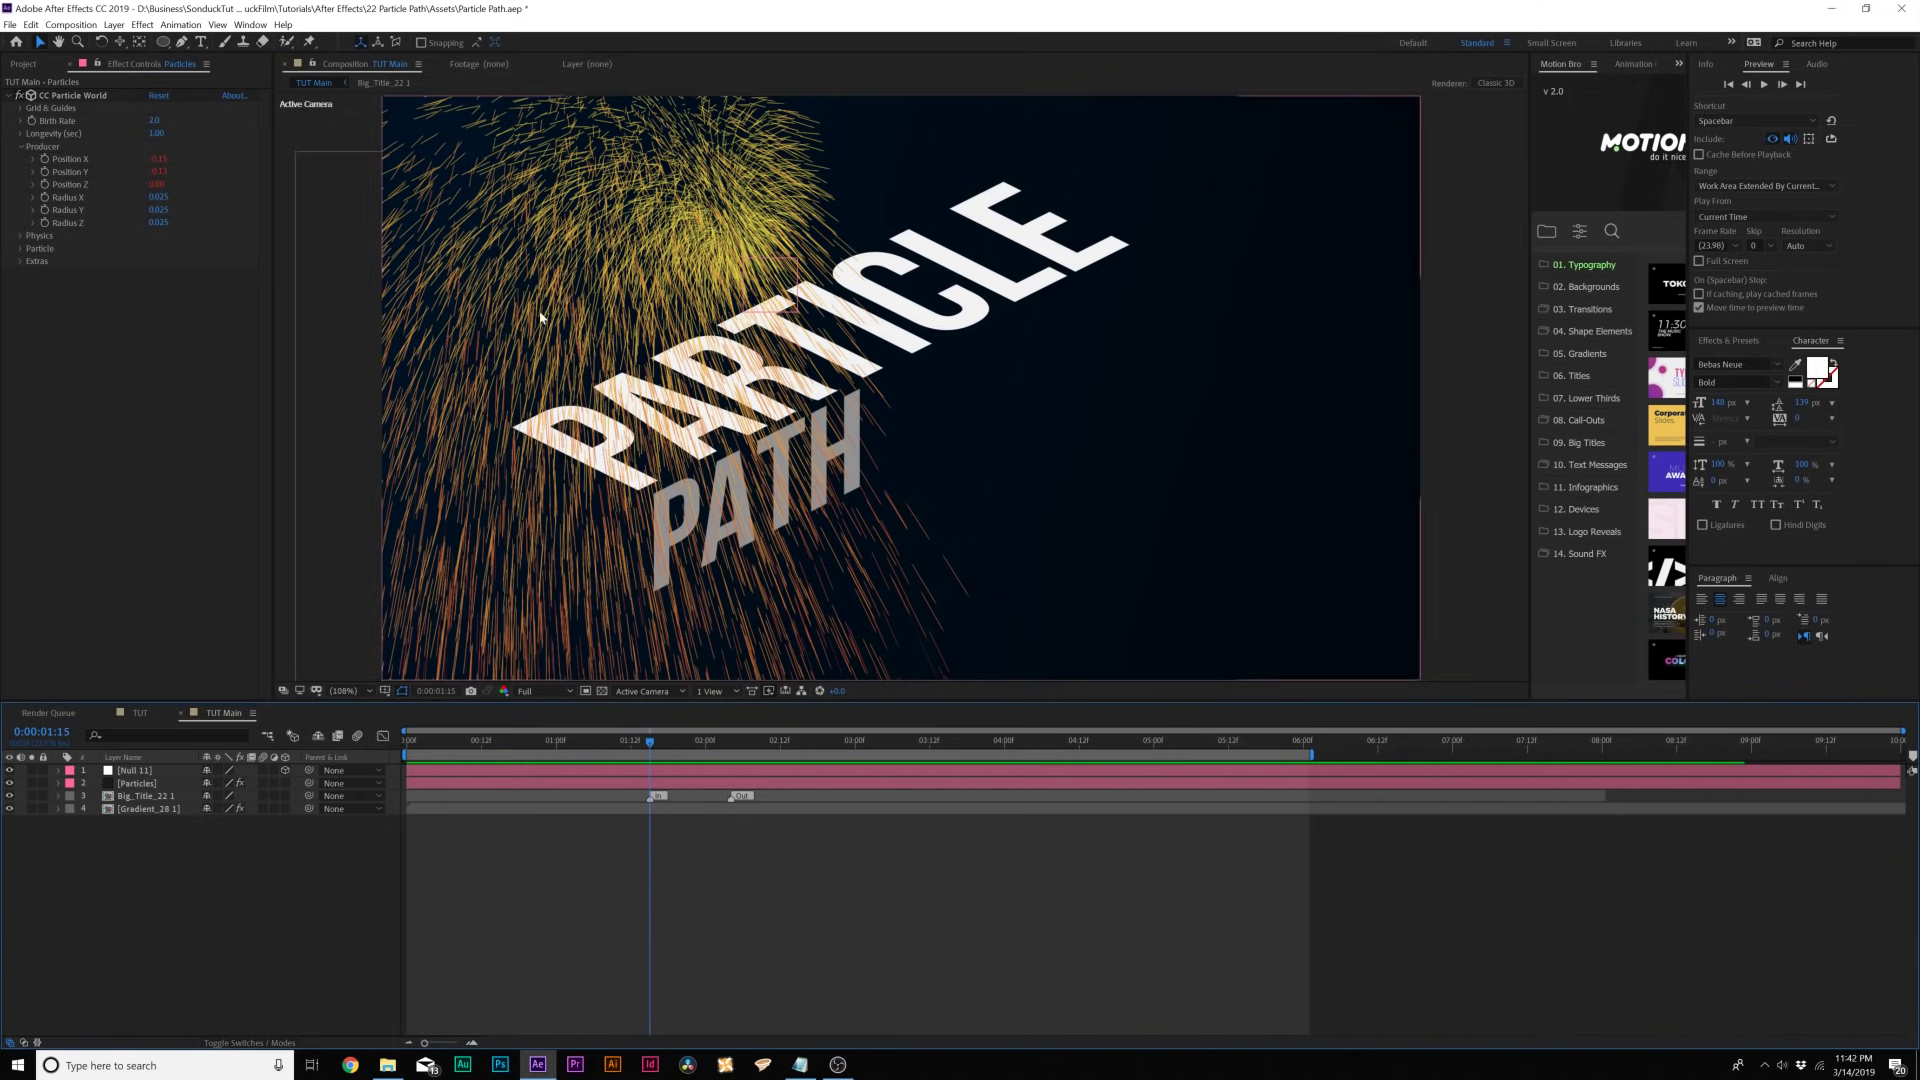
left_click(11, 97)
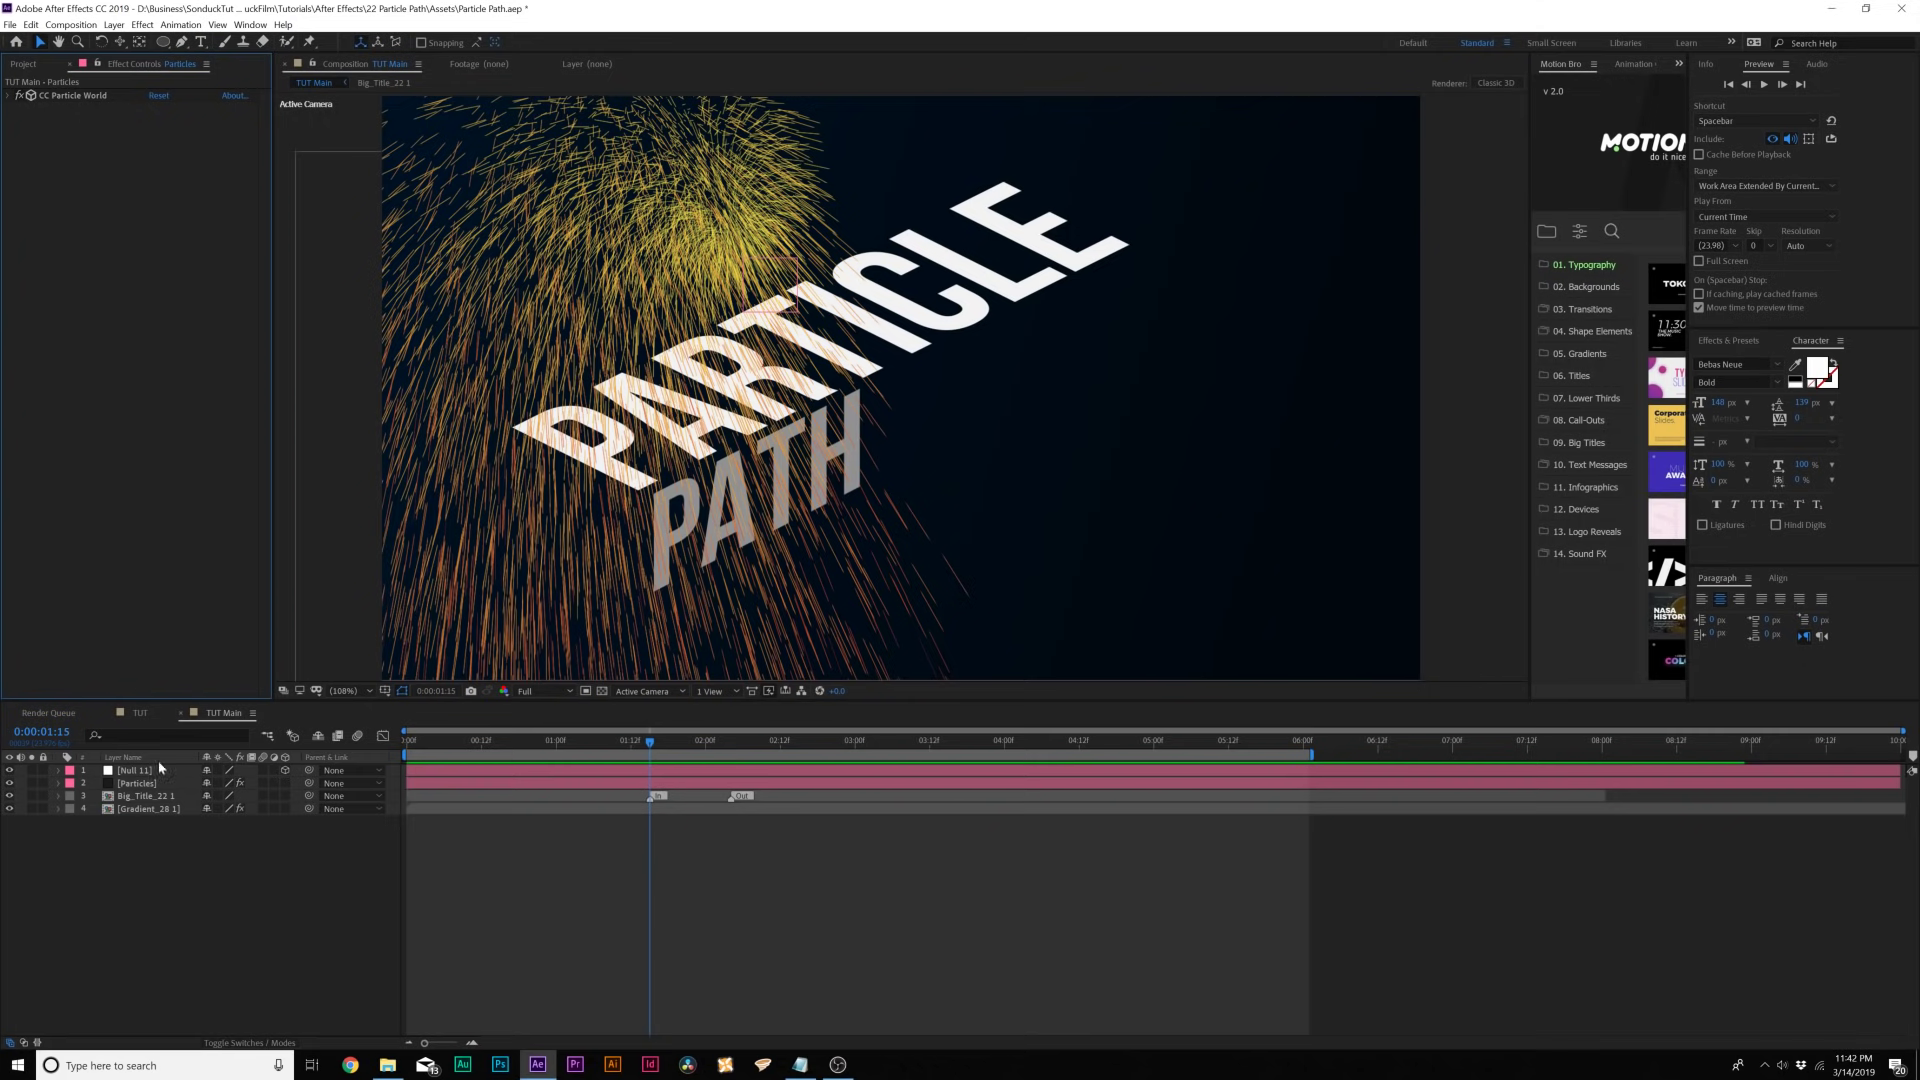
left_click(138, 786)
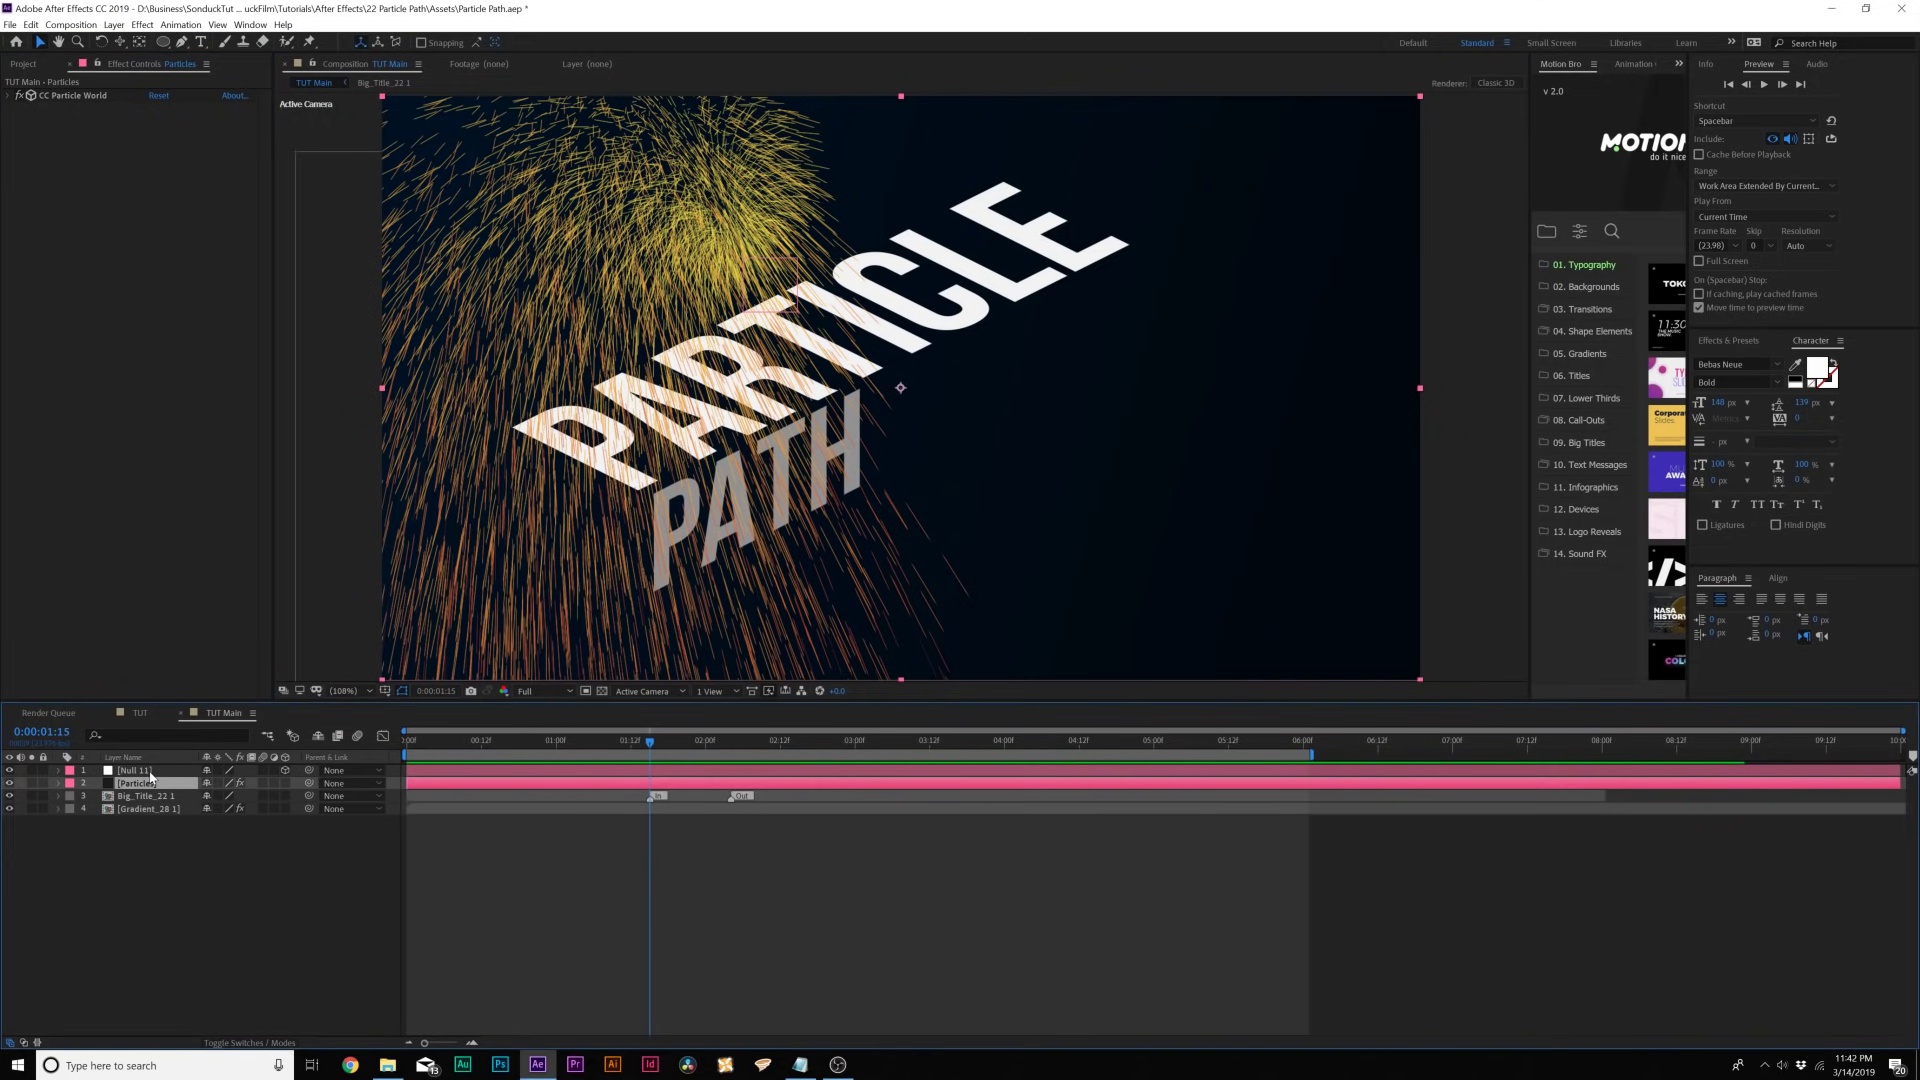
left_click(9, 95)
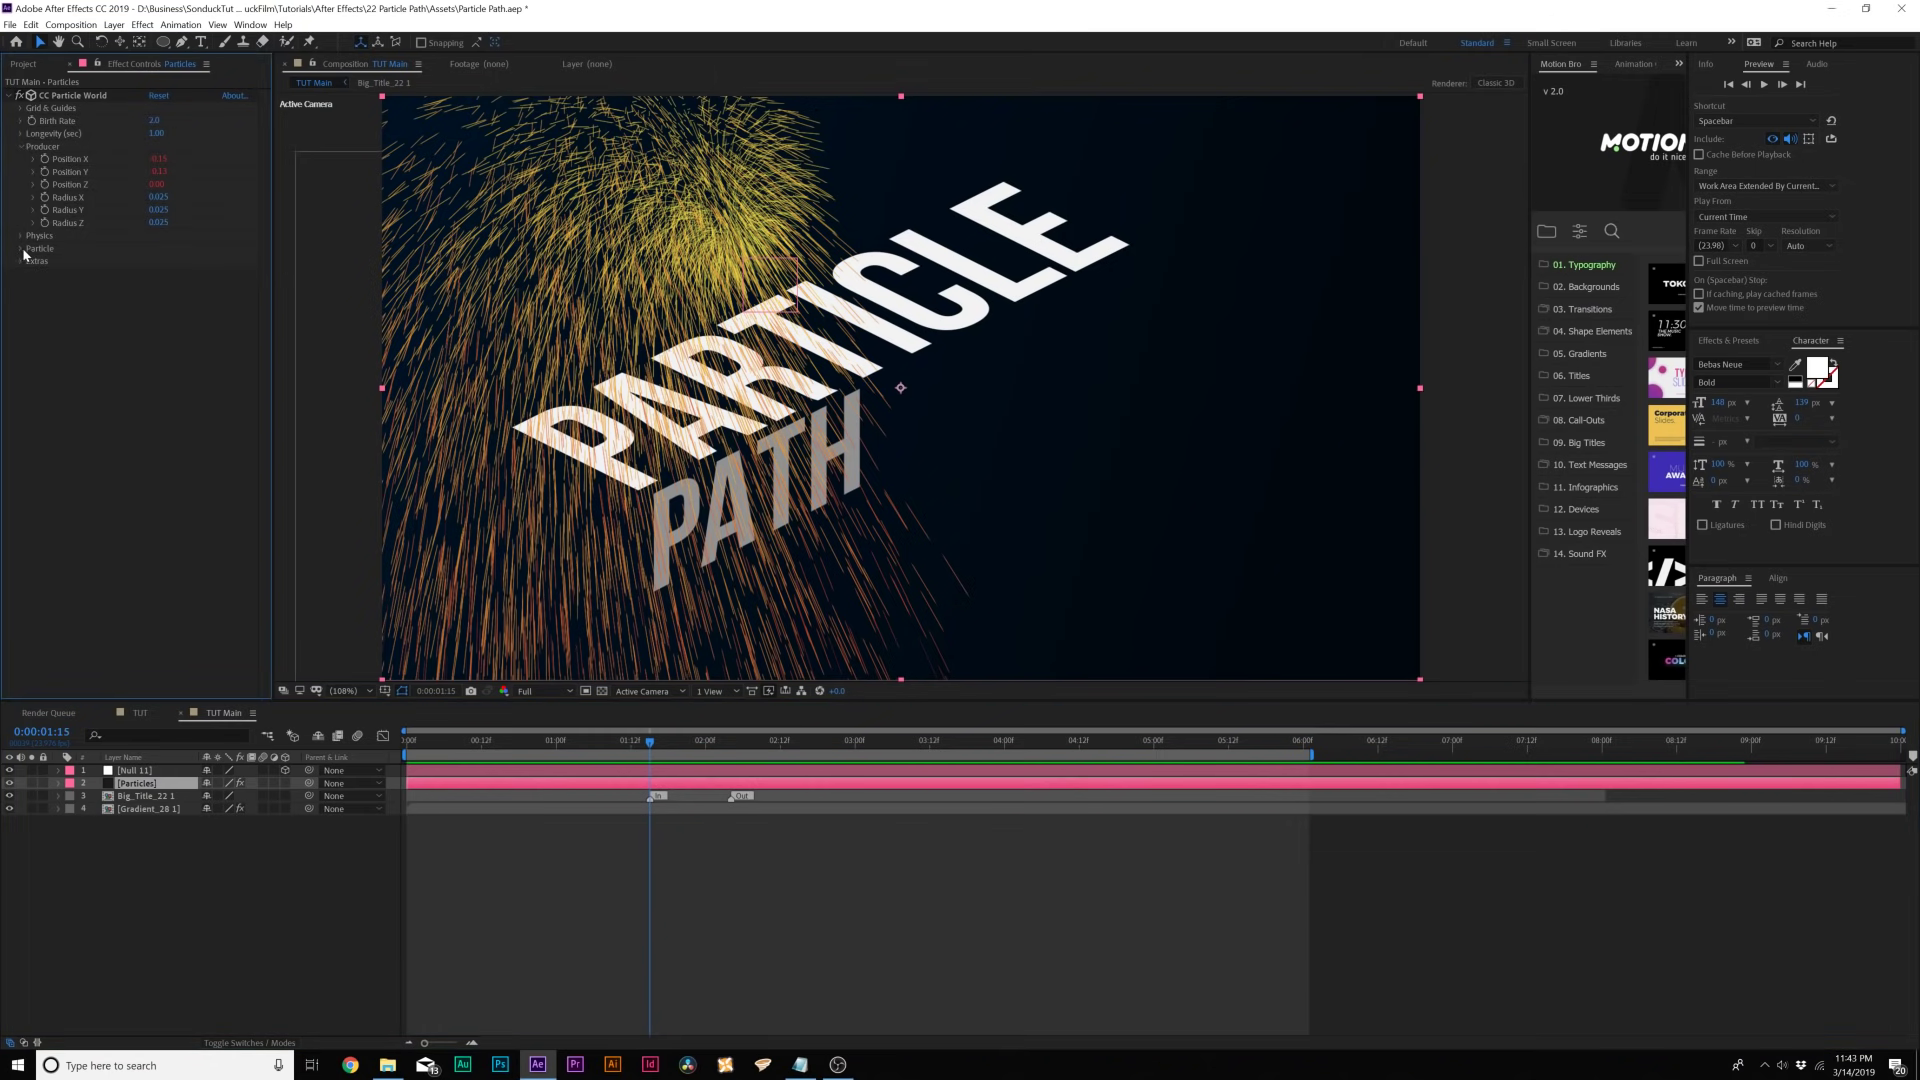
left_click(20, 147)
left_click(20, 172)
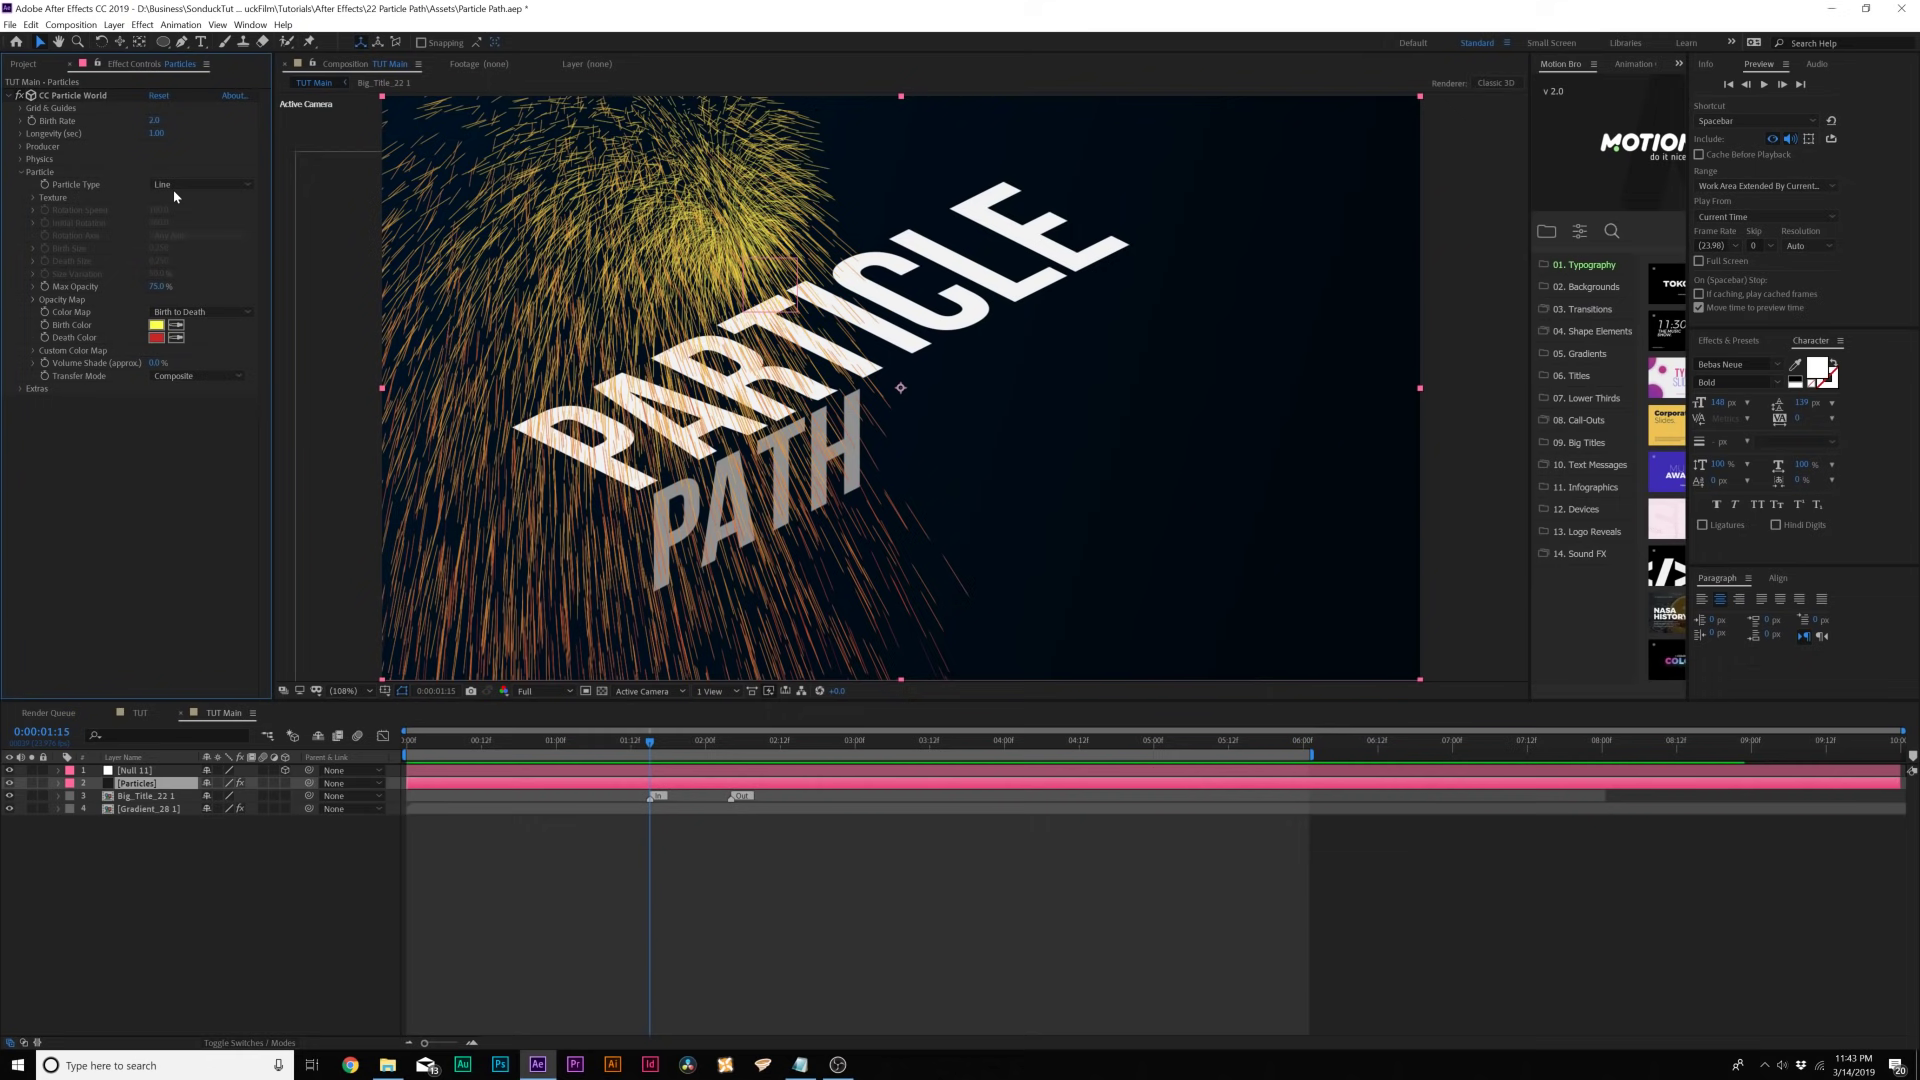
left_click(174, 188)
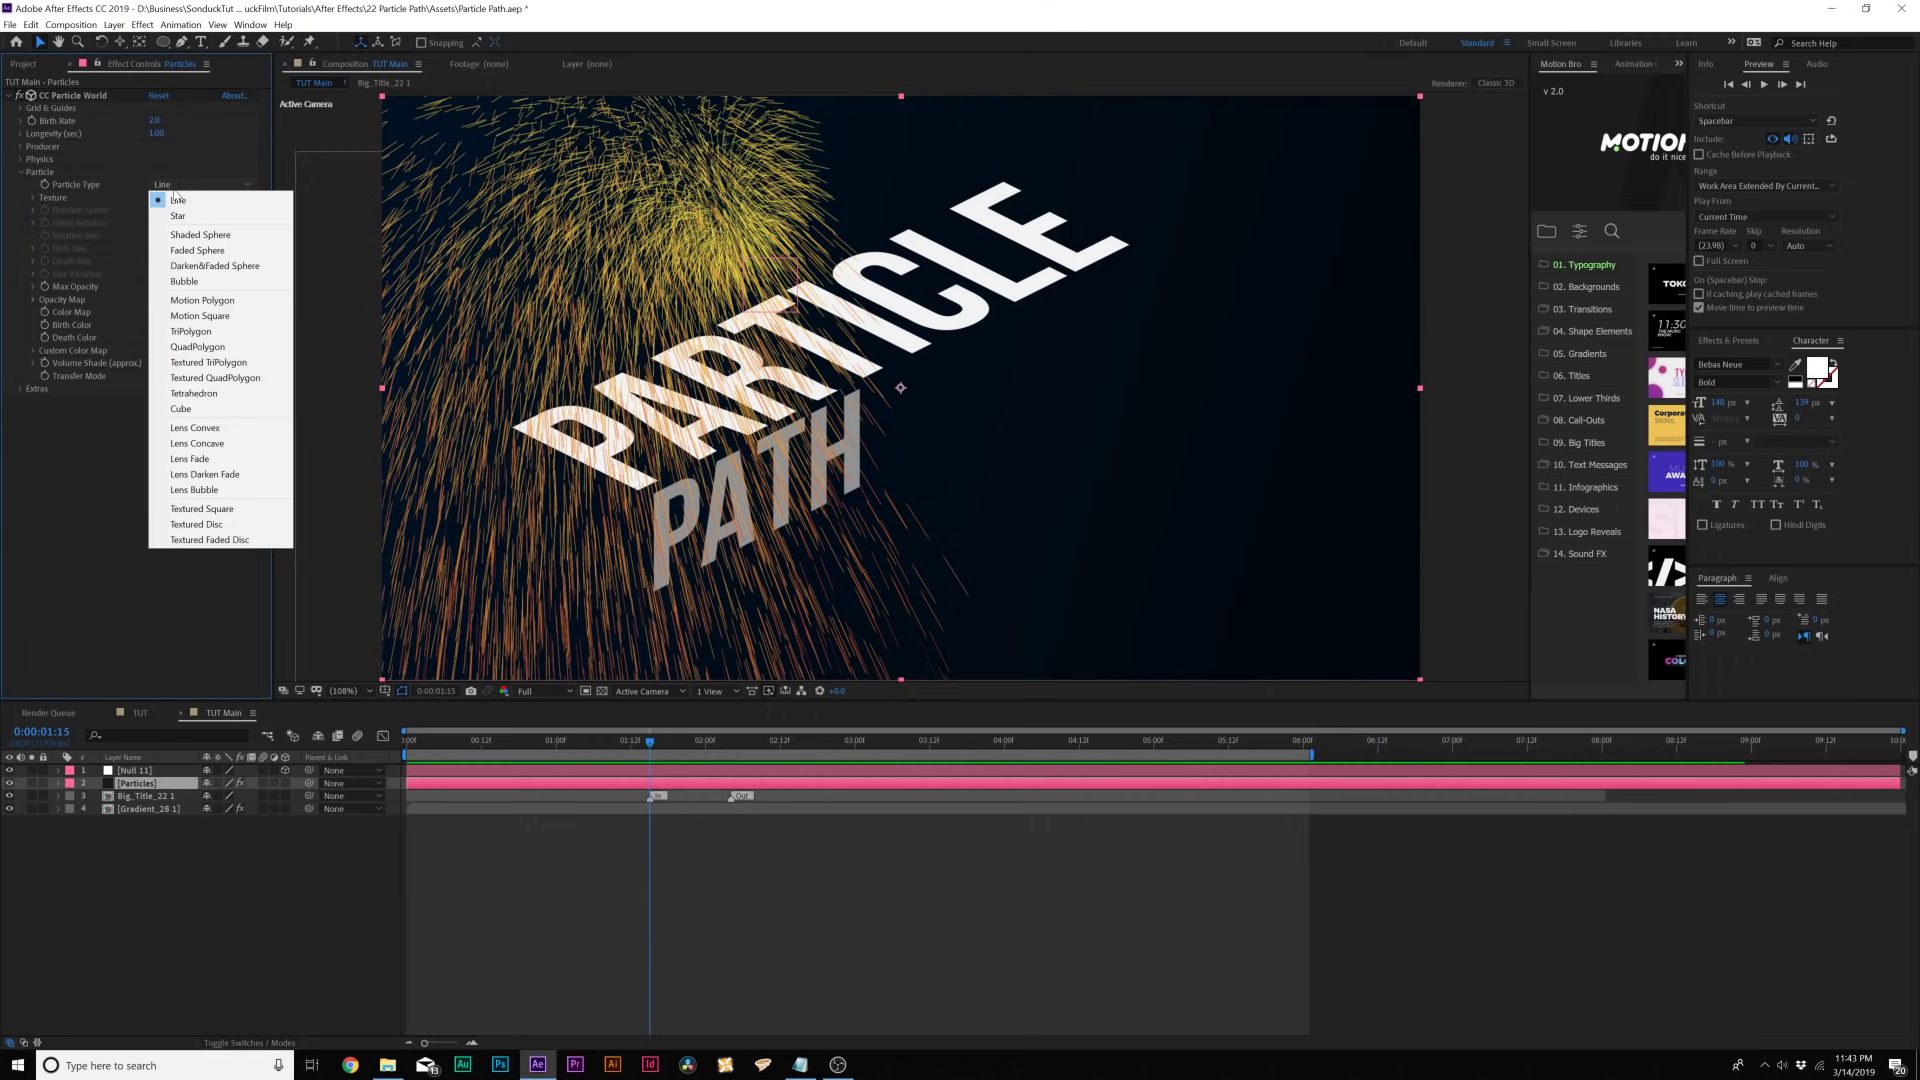
left_click(194, 249)
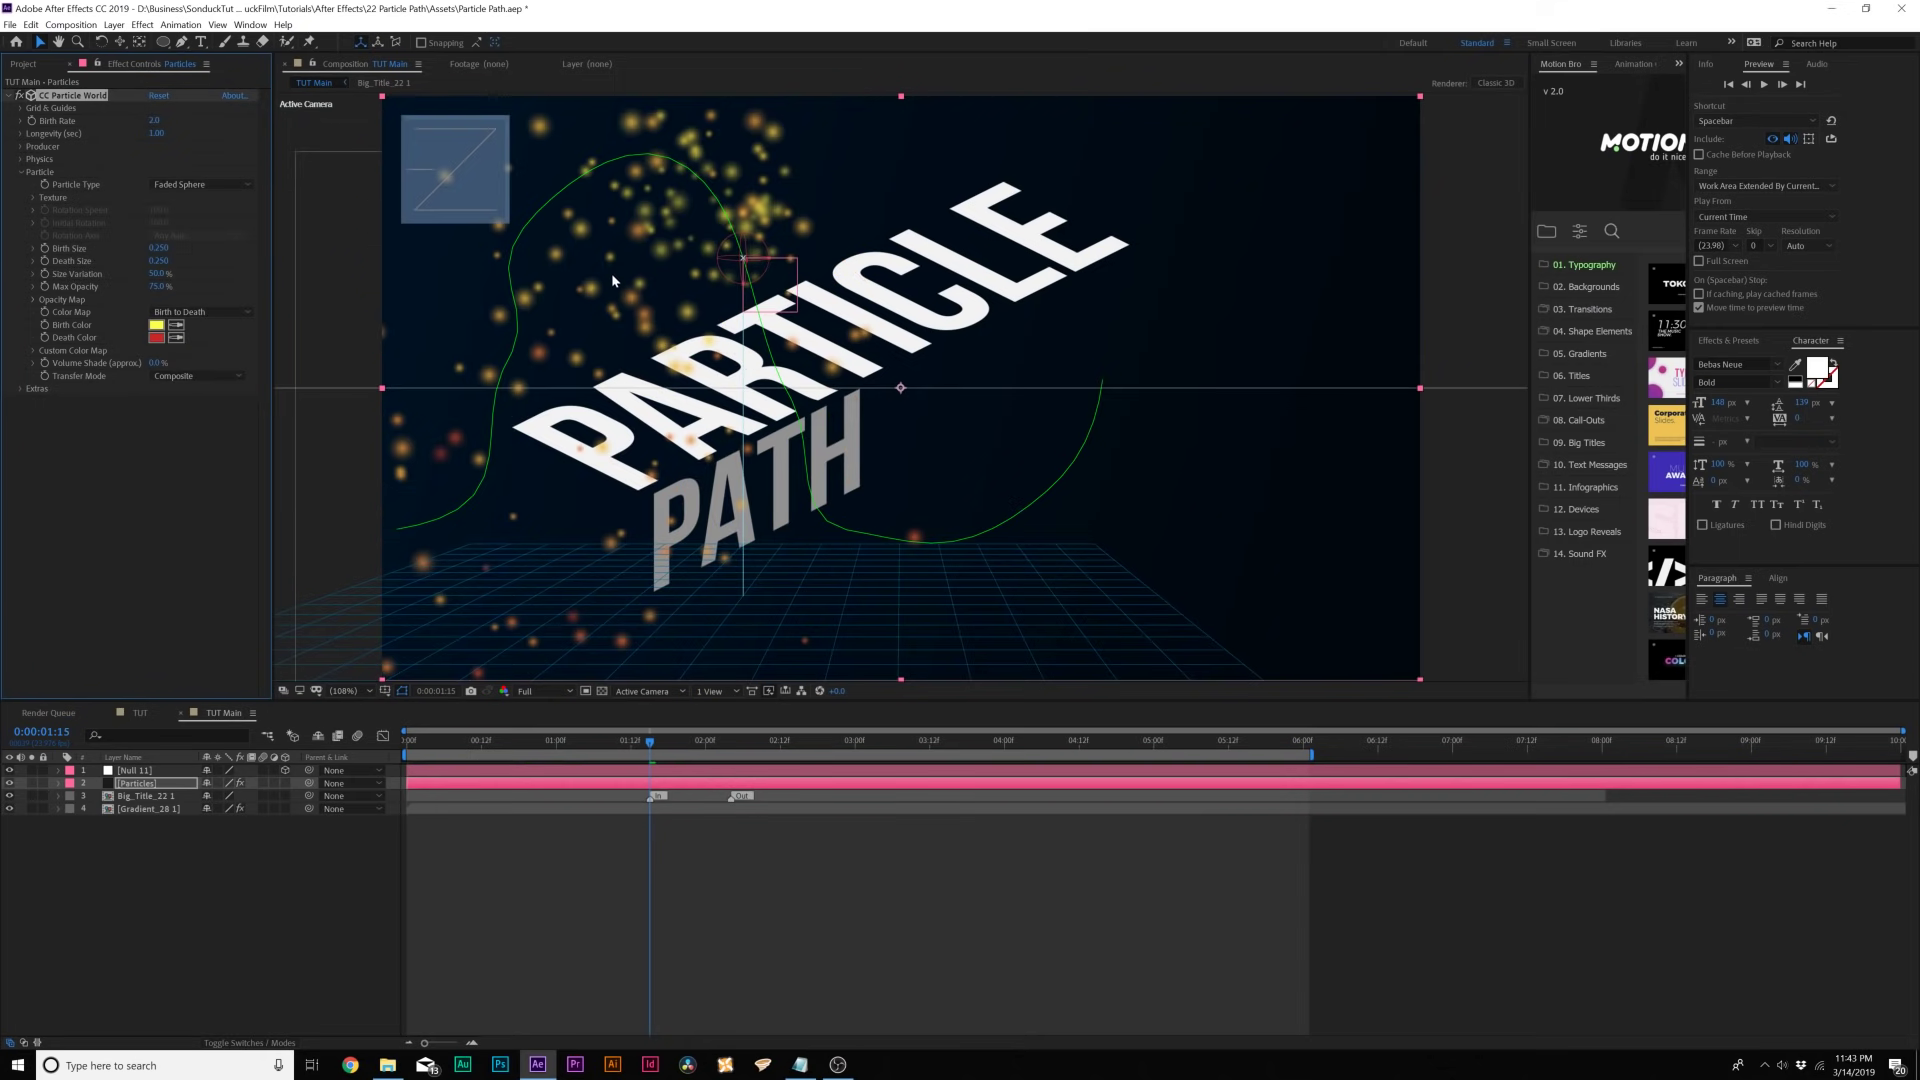
- Set the particles' Birth Size to 0.080 and Death Size to 0.040
left_click(162, 249)
key("BackSpace")
type("0")
key("Tab")
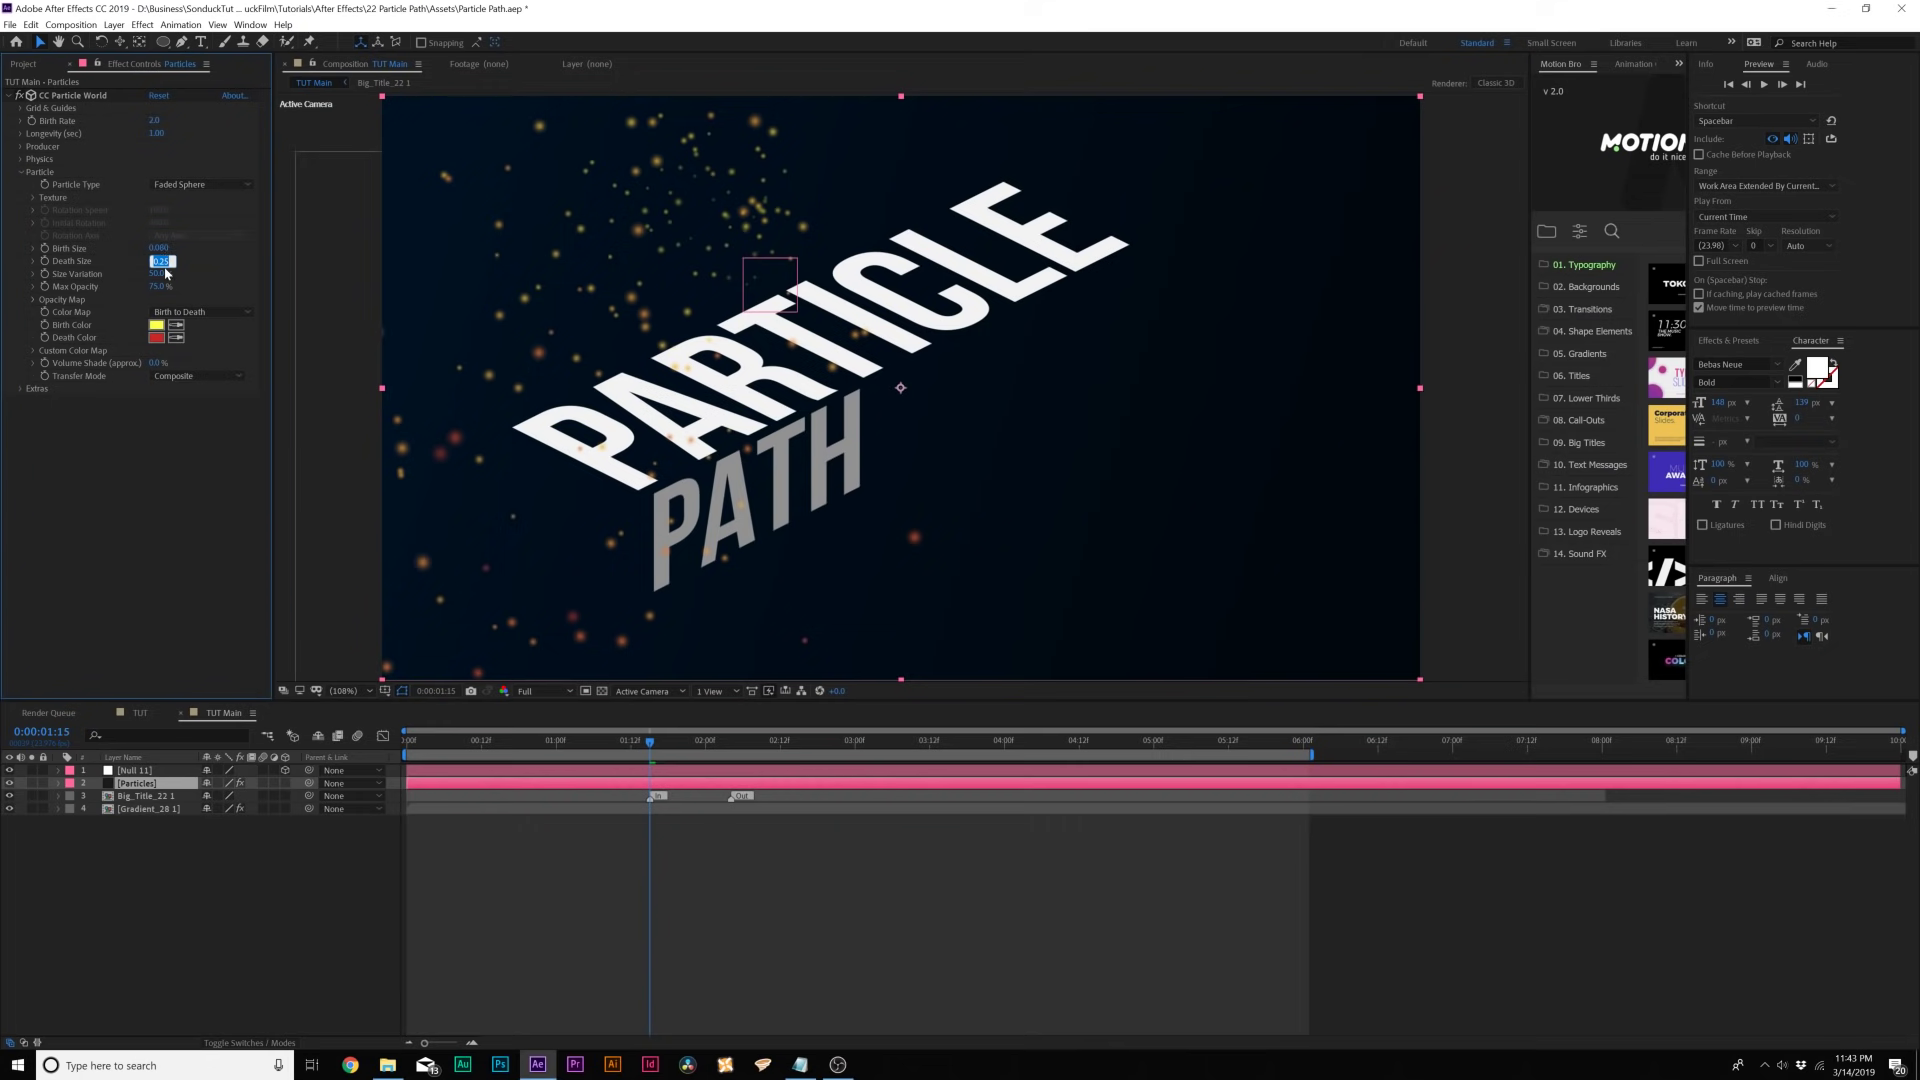
type("040")
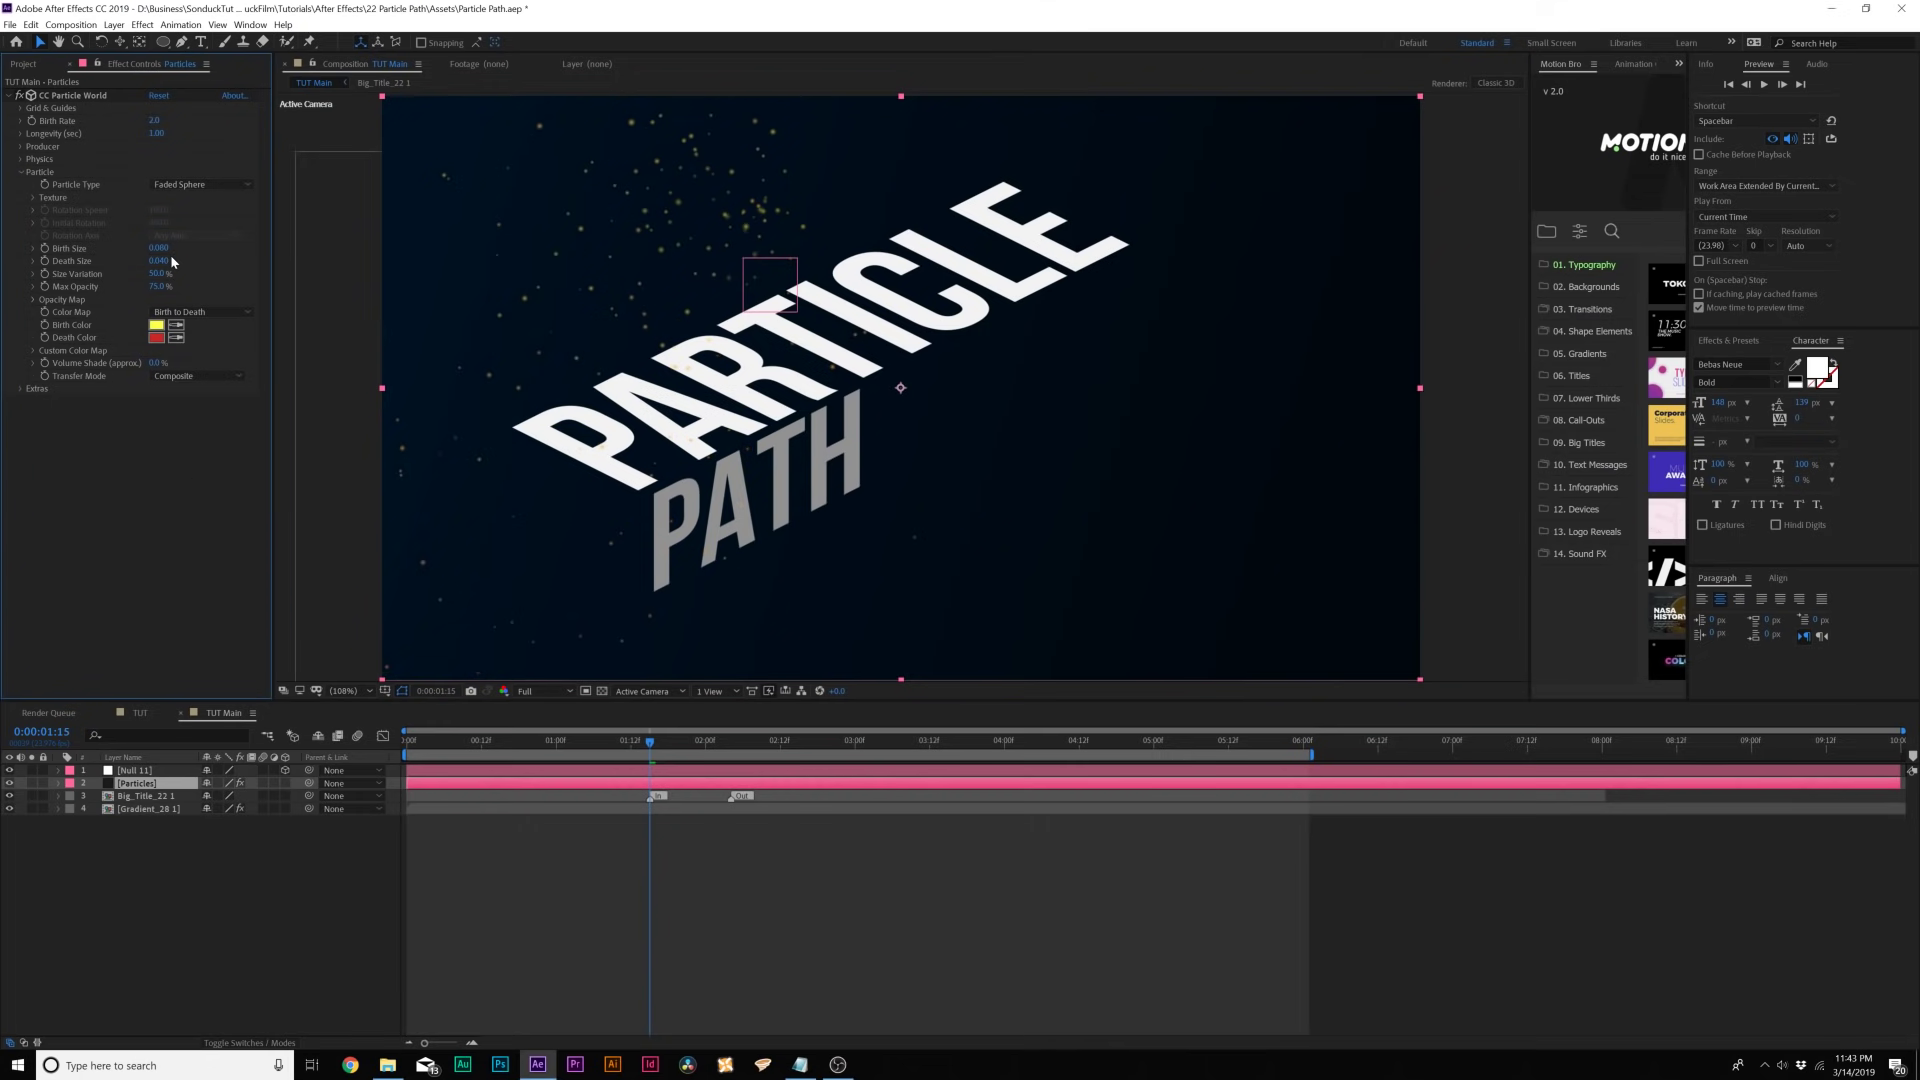
- Raise the particles' Size Variation to 100% and Max Opacity to 100%
left_click_drag(157, 274, 238, 273)
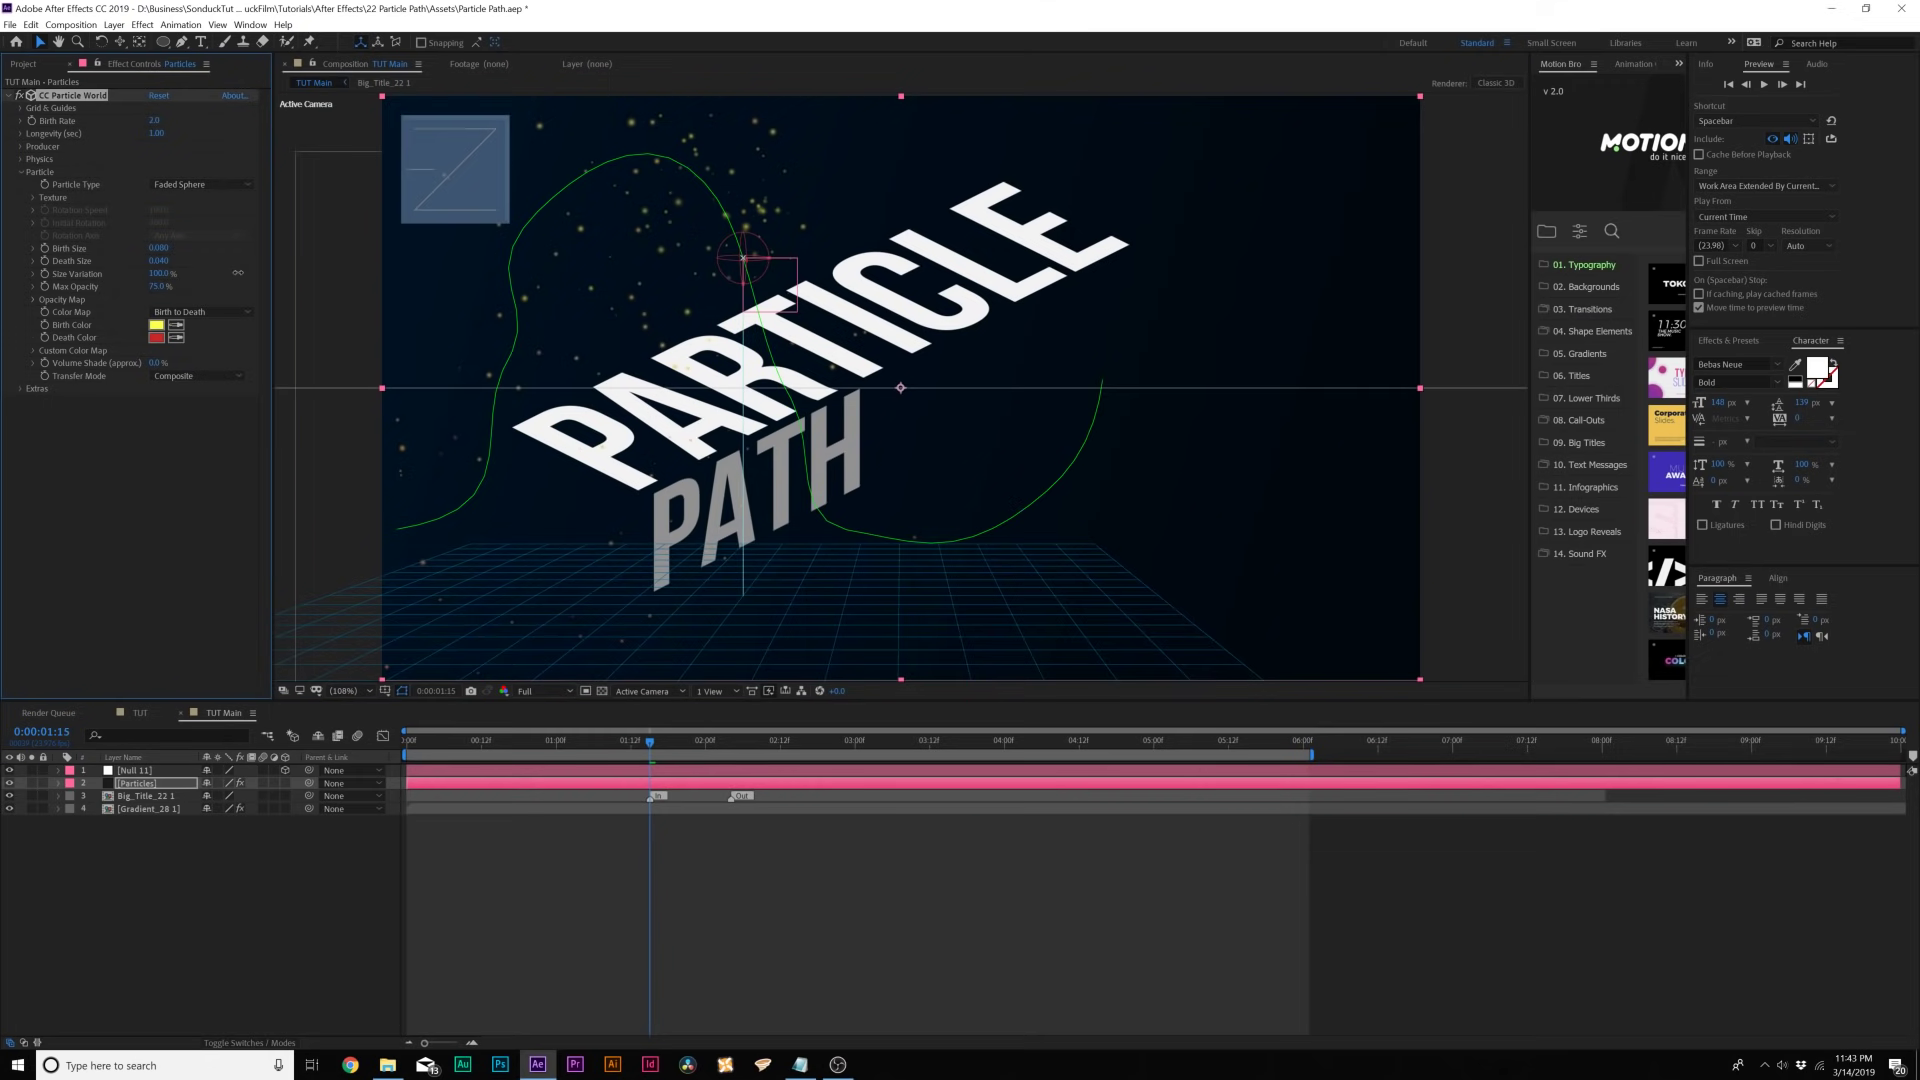
left_click(154, 287)
type("100")
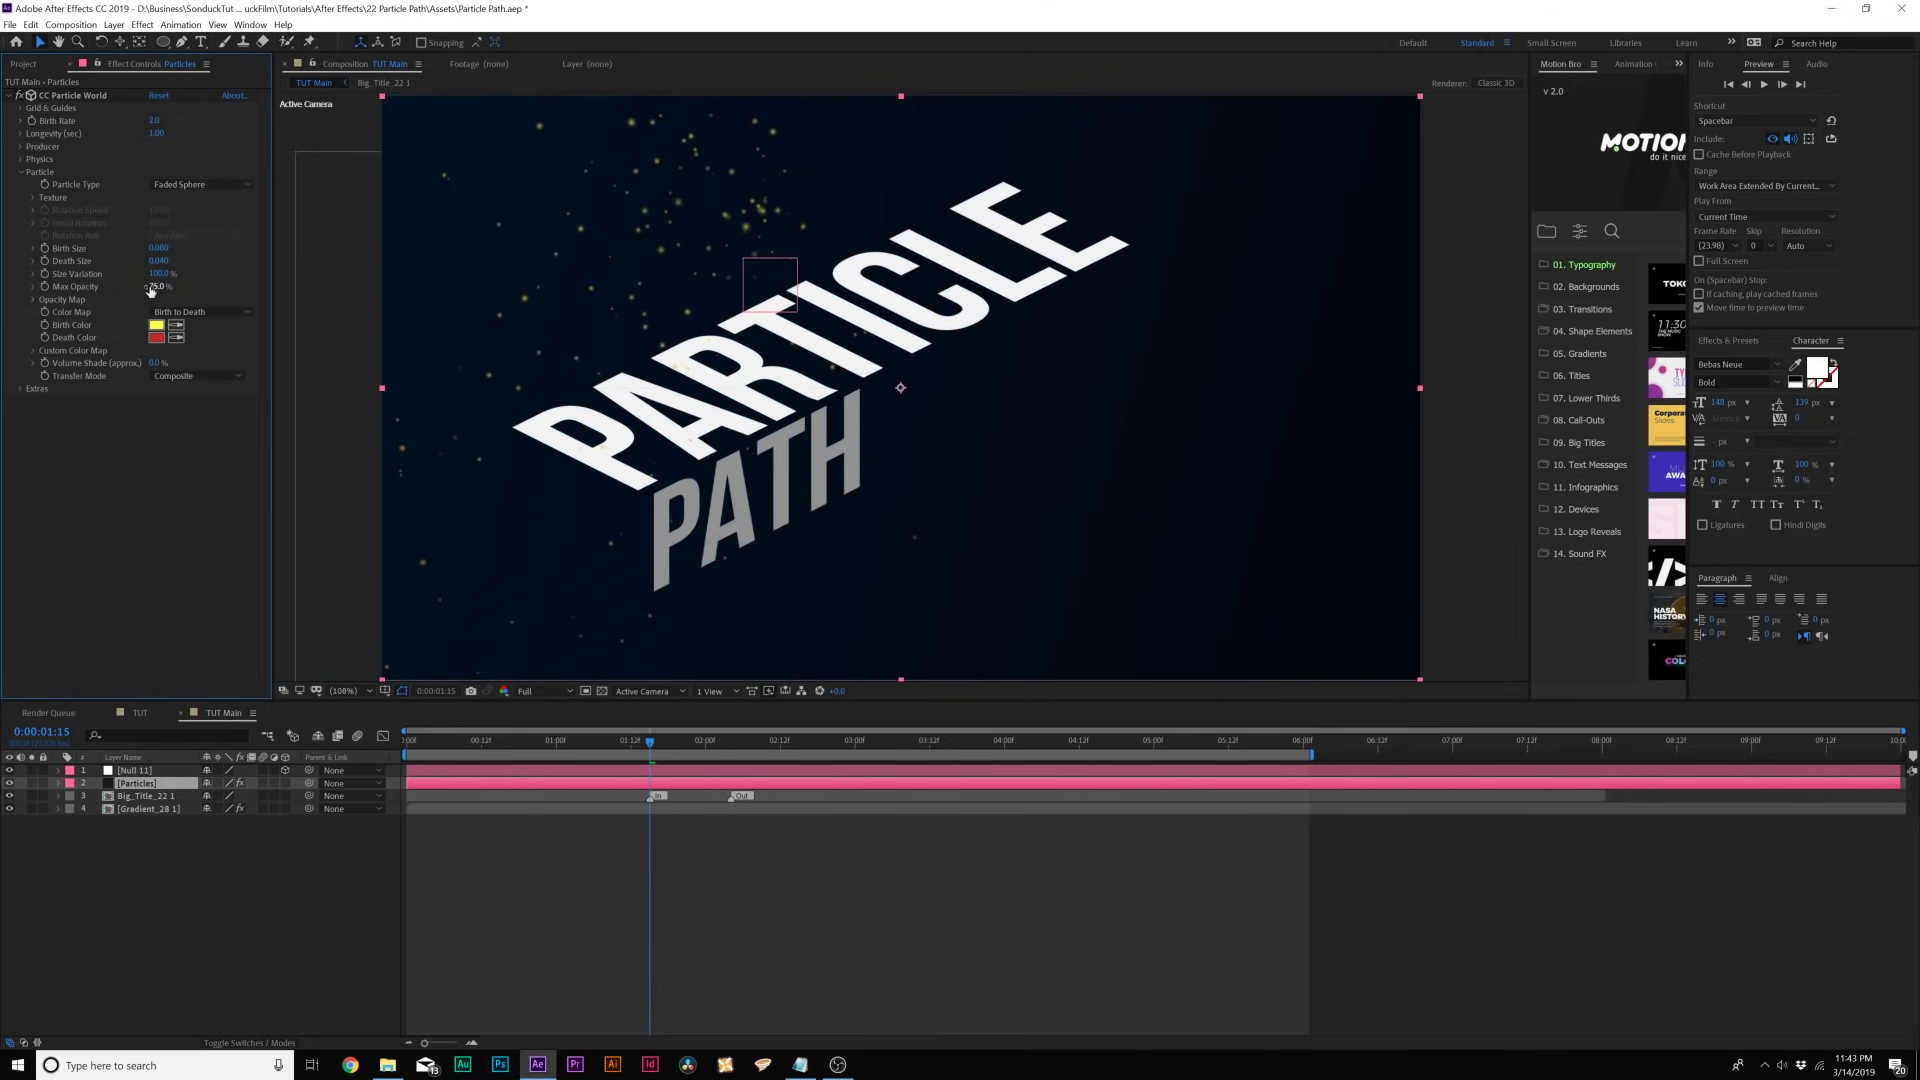
- Change the particles' Birth Color to light blue and their Death Color to orange
key("Return")
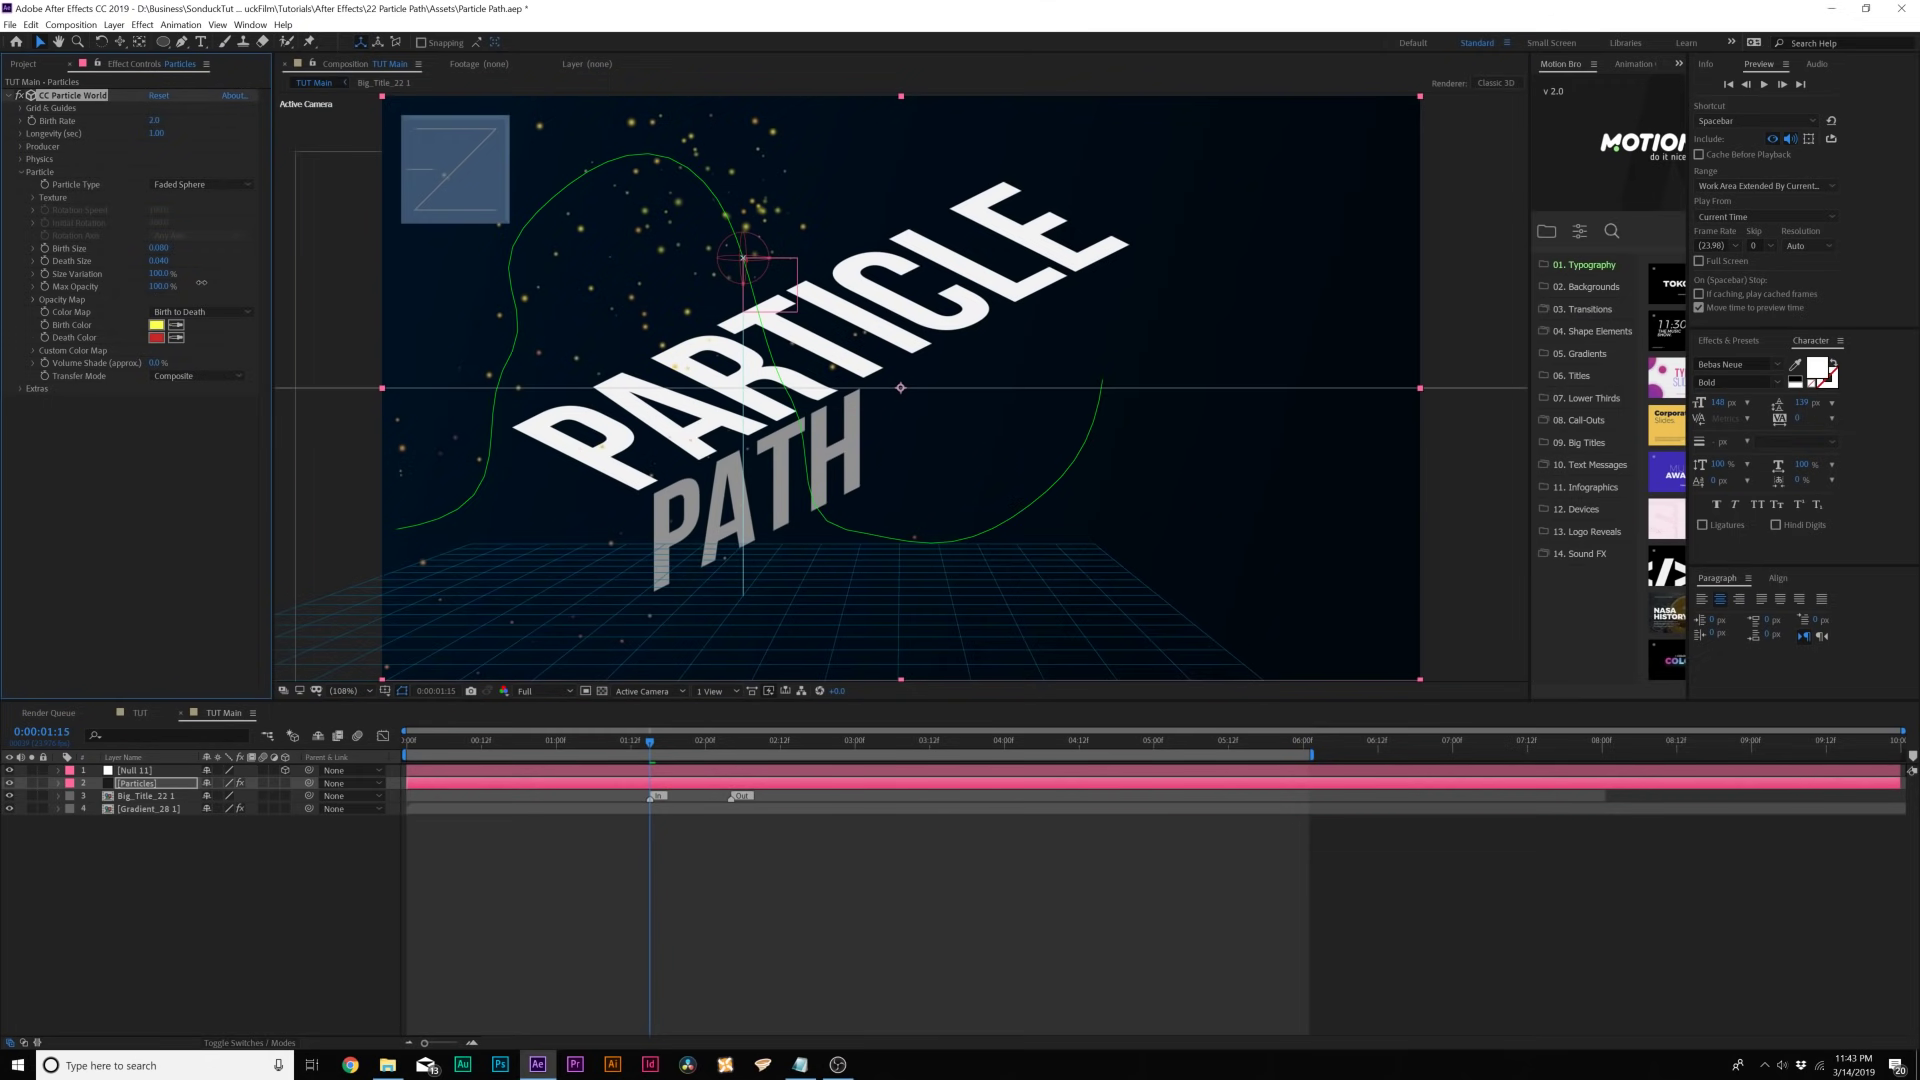
left_click(160, 325)
left_click(158, 325)
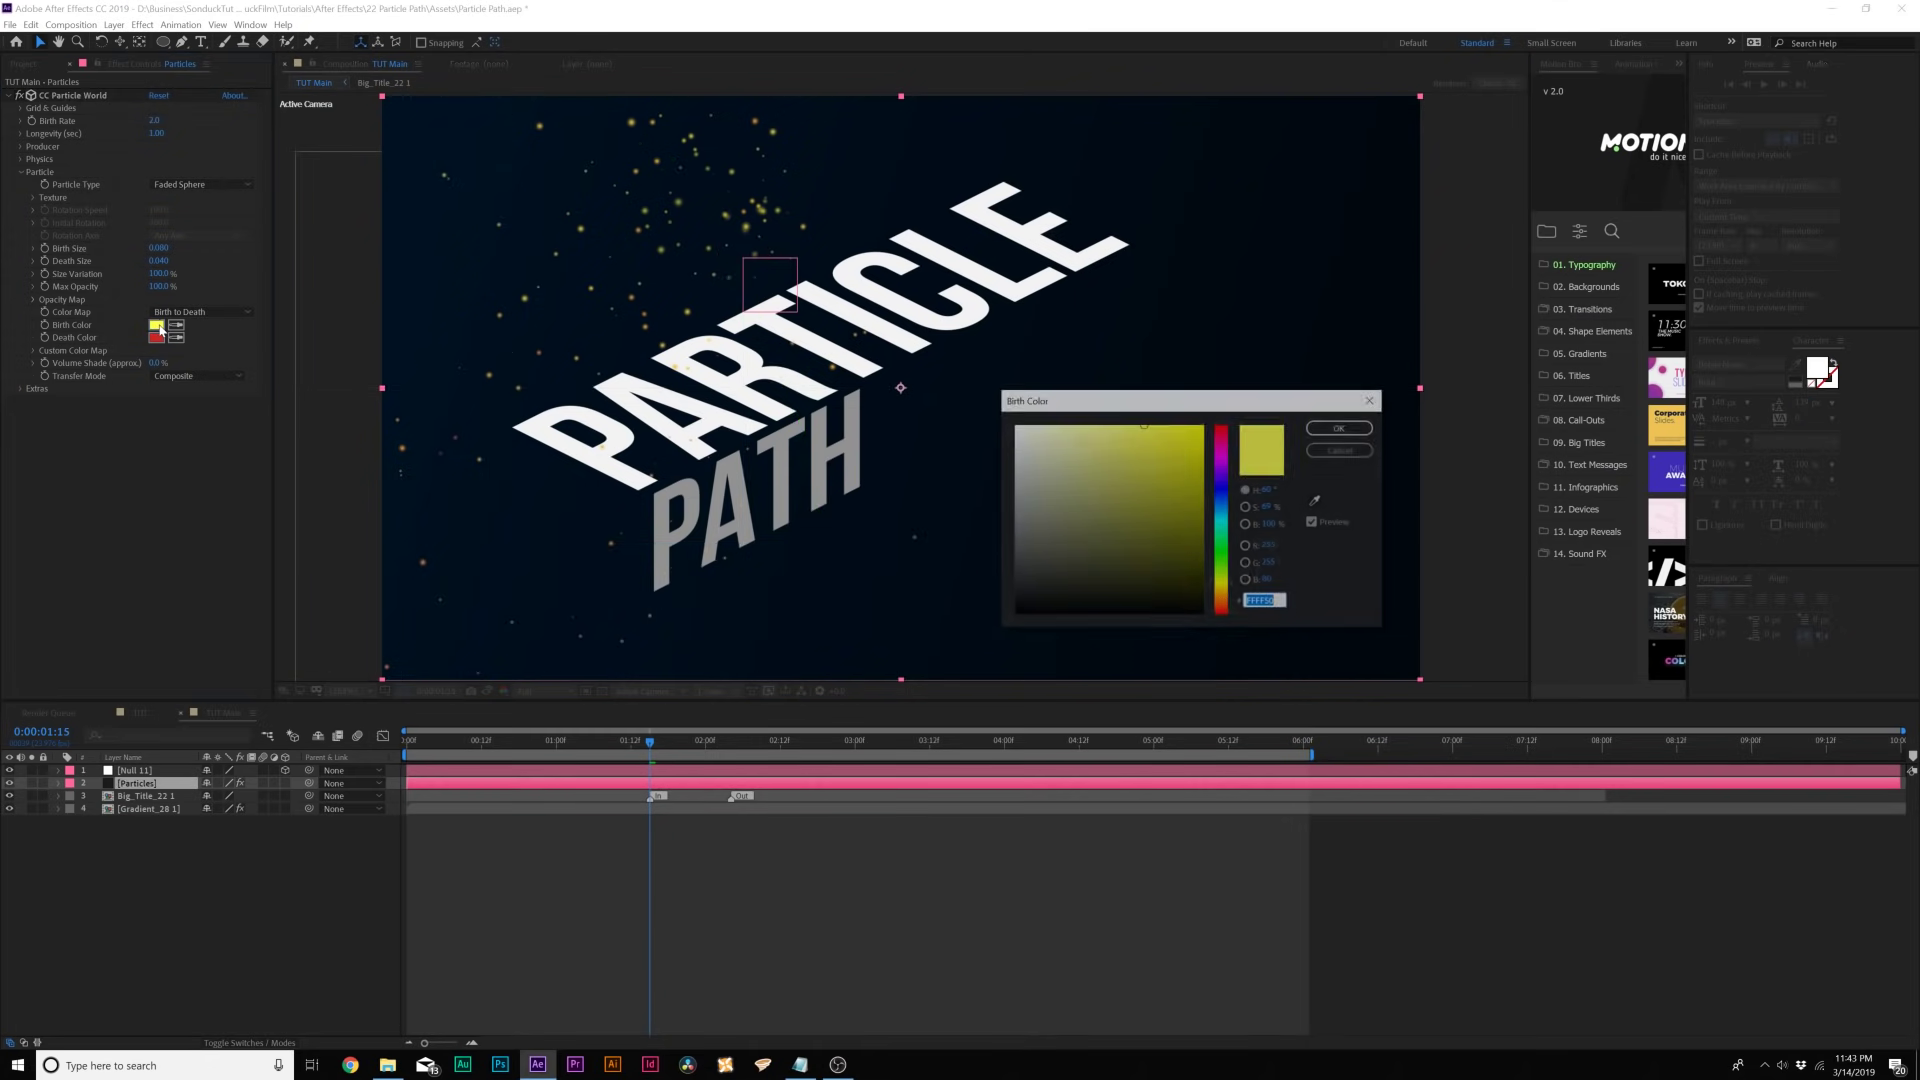
left_click(1222, 514)
left_click(1338, 428)
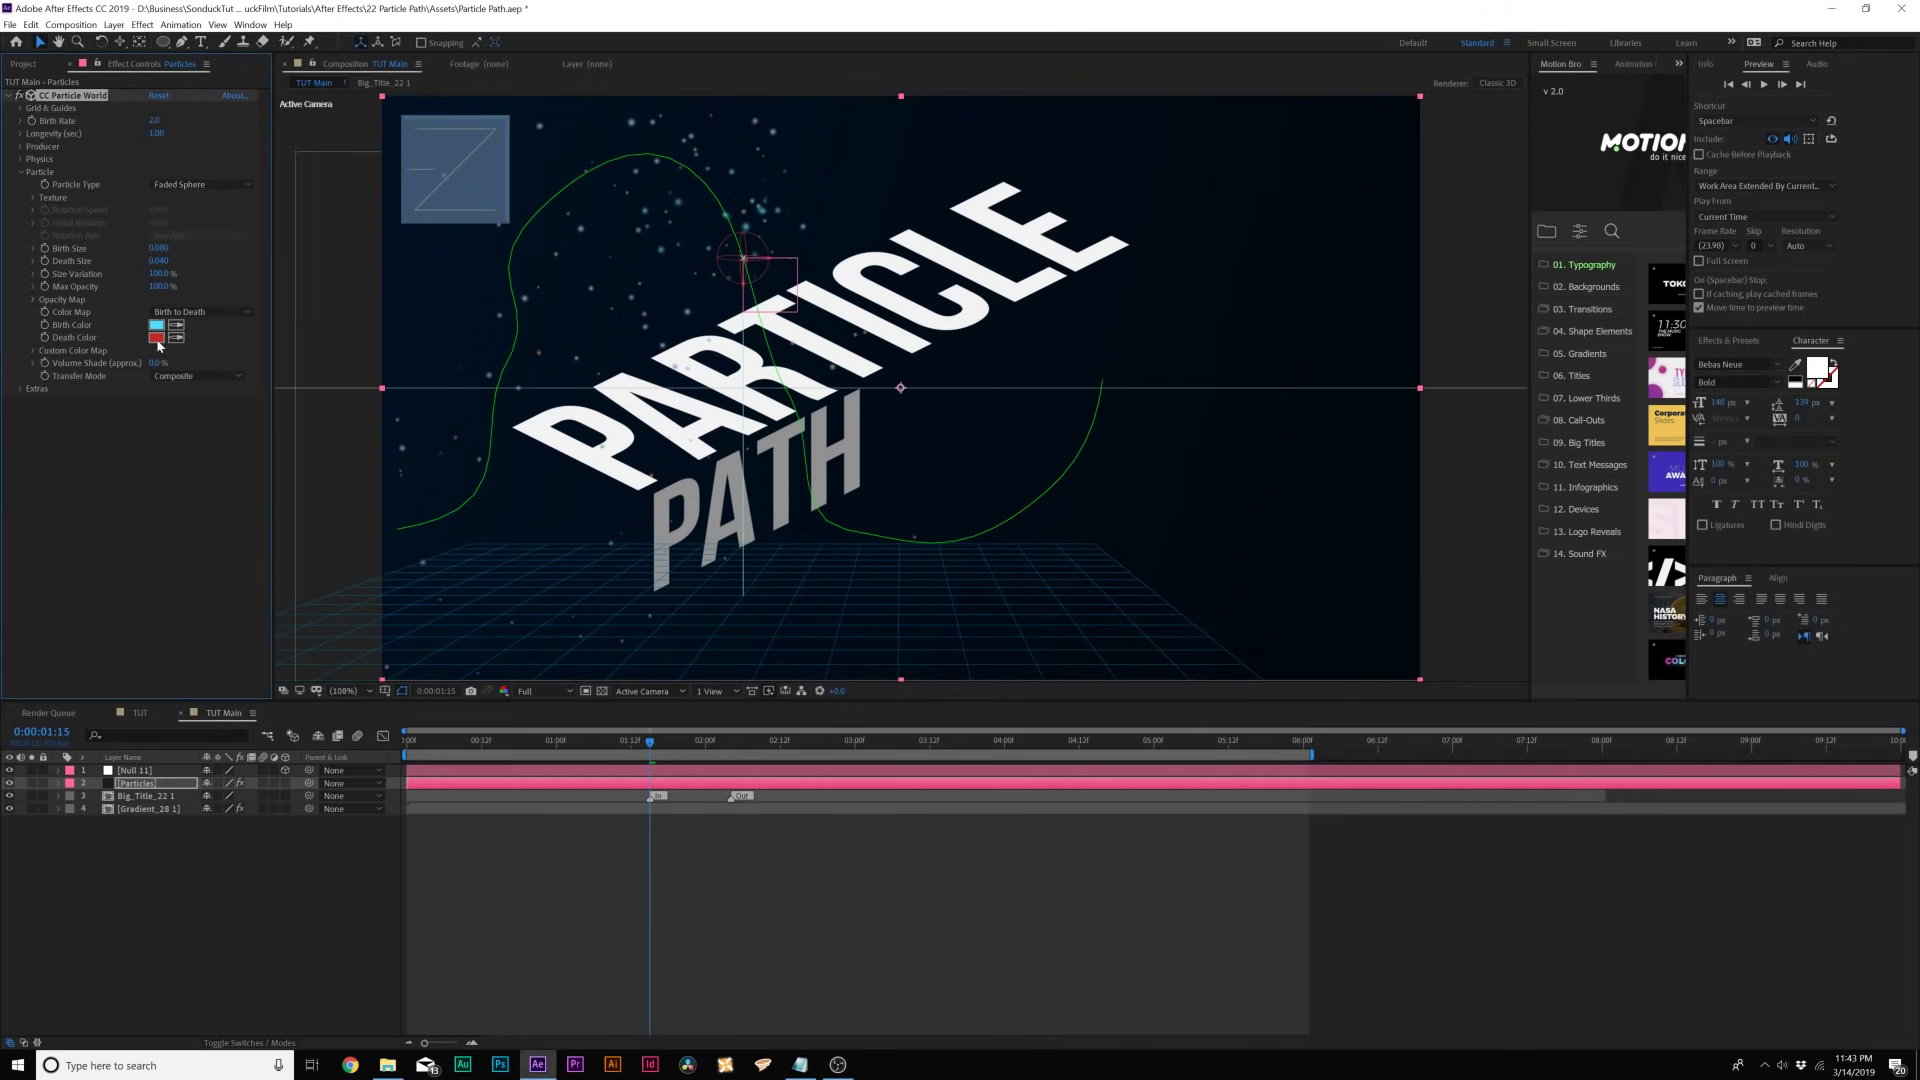
left_click(157, 337)
left_click(1222, 592)
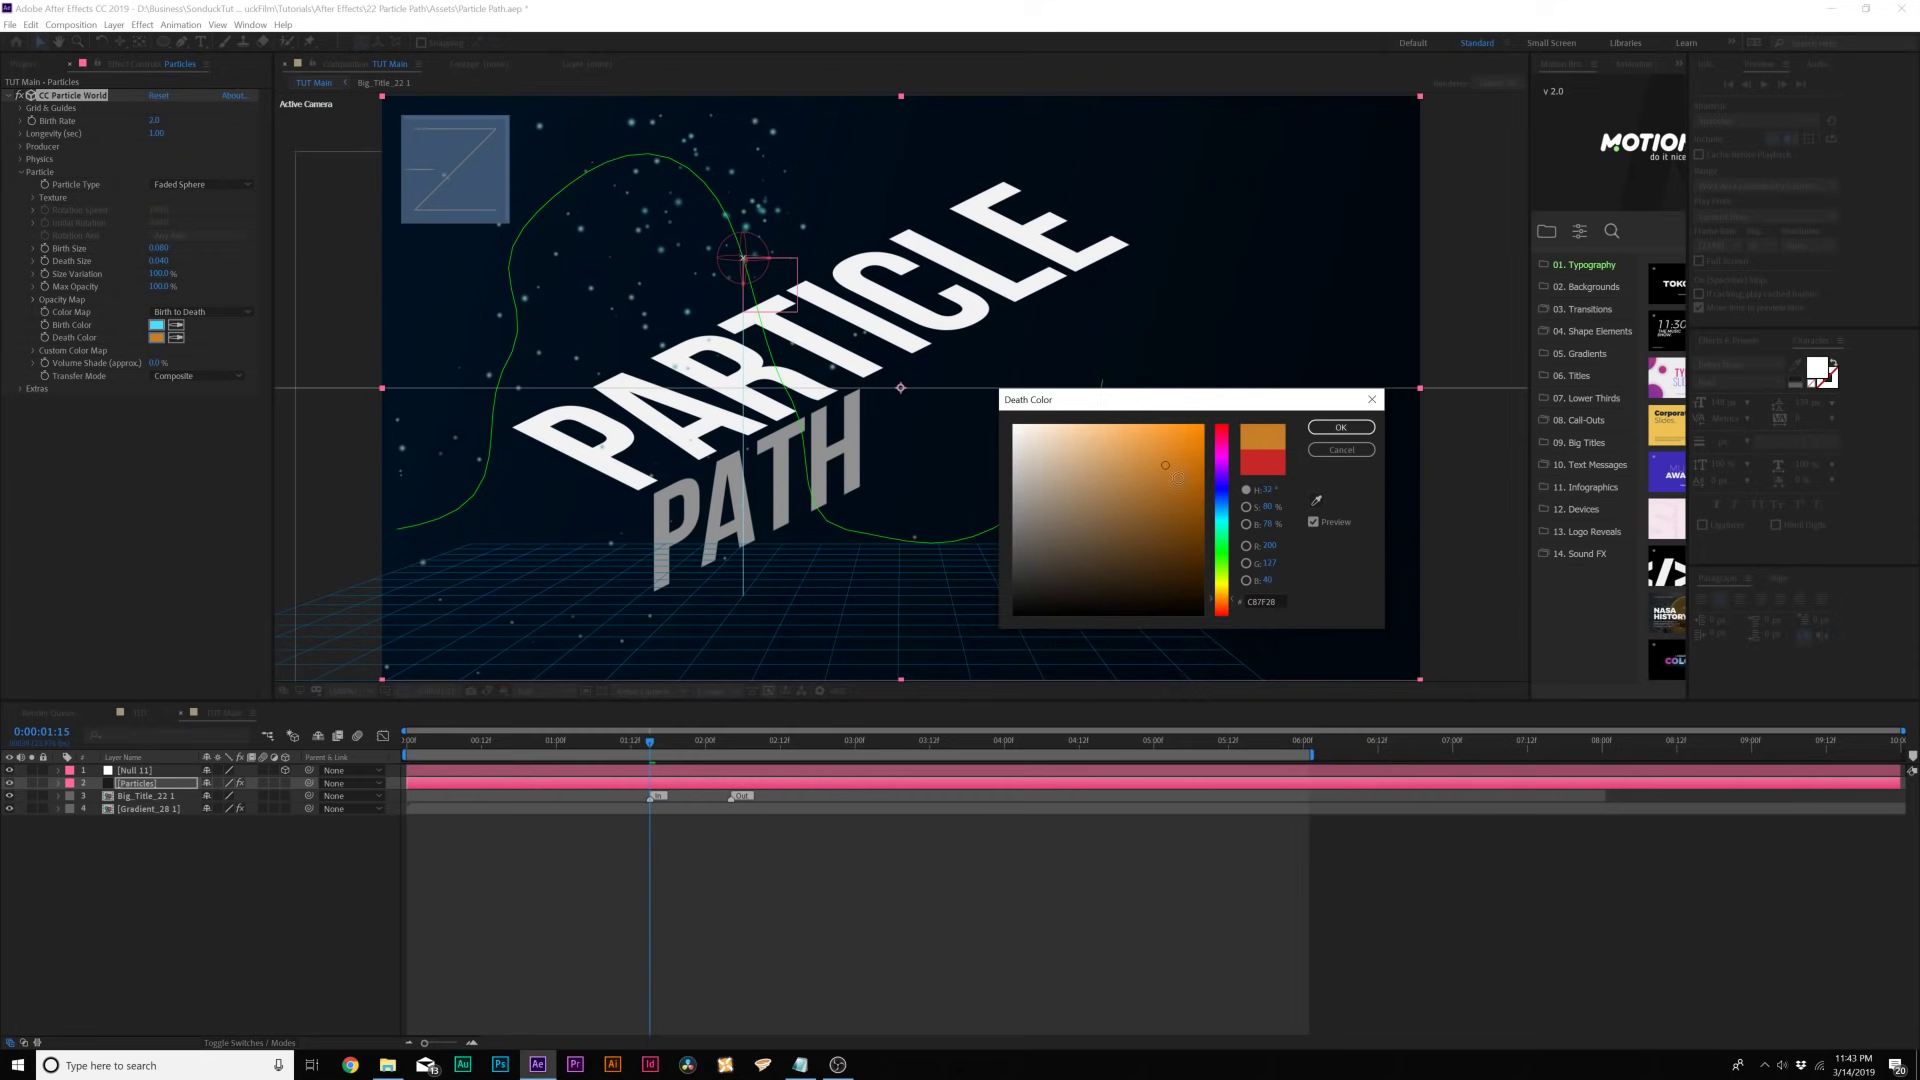
left_click(1341, 427)
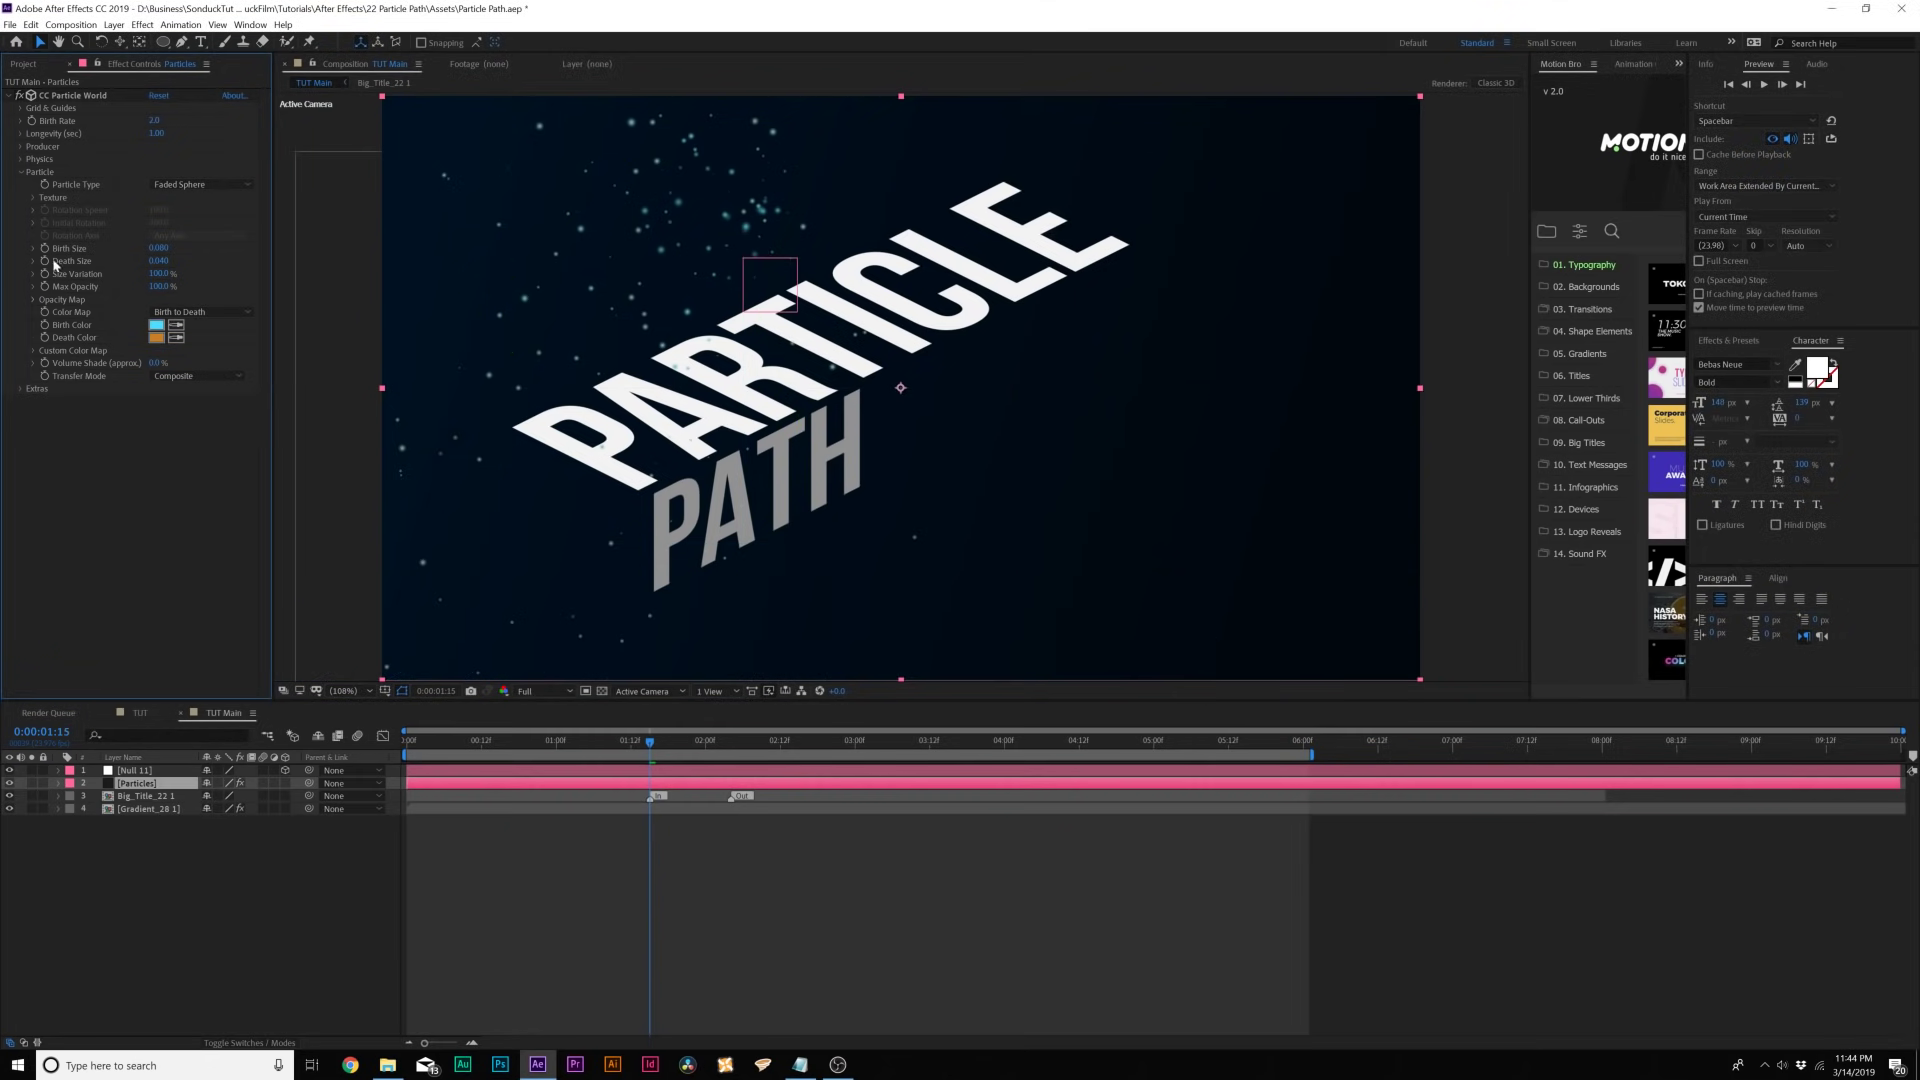
- Raise the particles' Birth Rate to about 6.3 and Longevity to about 4.20 seconds, checking the trail along the timeline
left_click(22, 173)
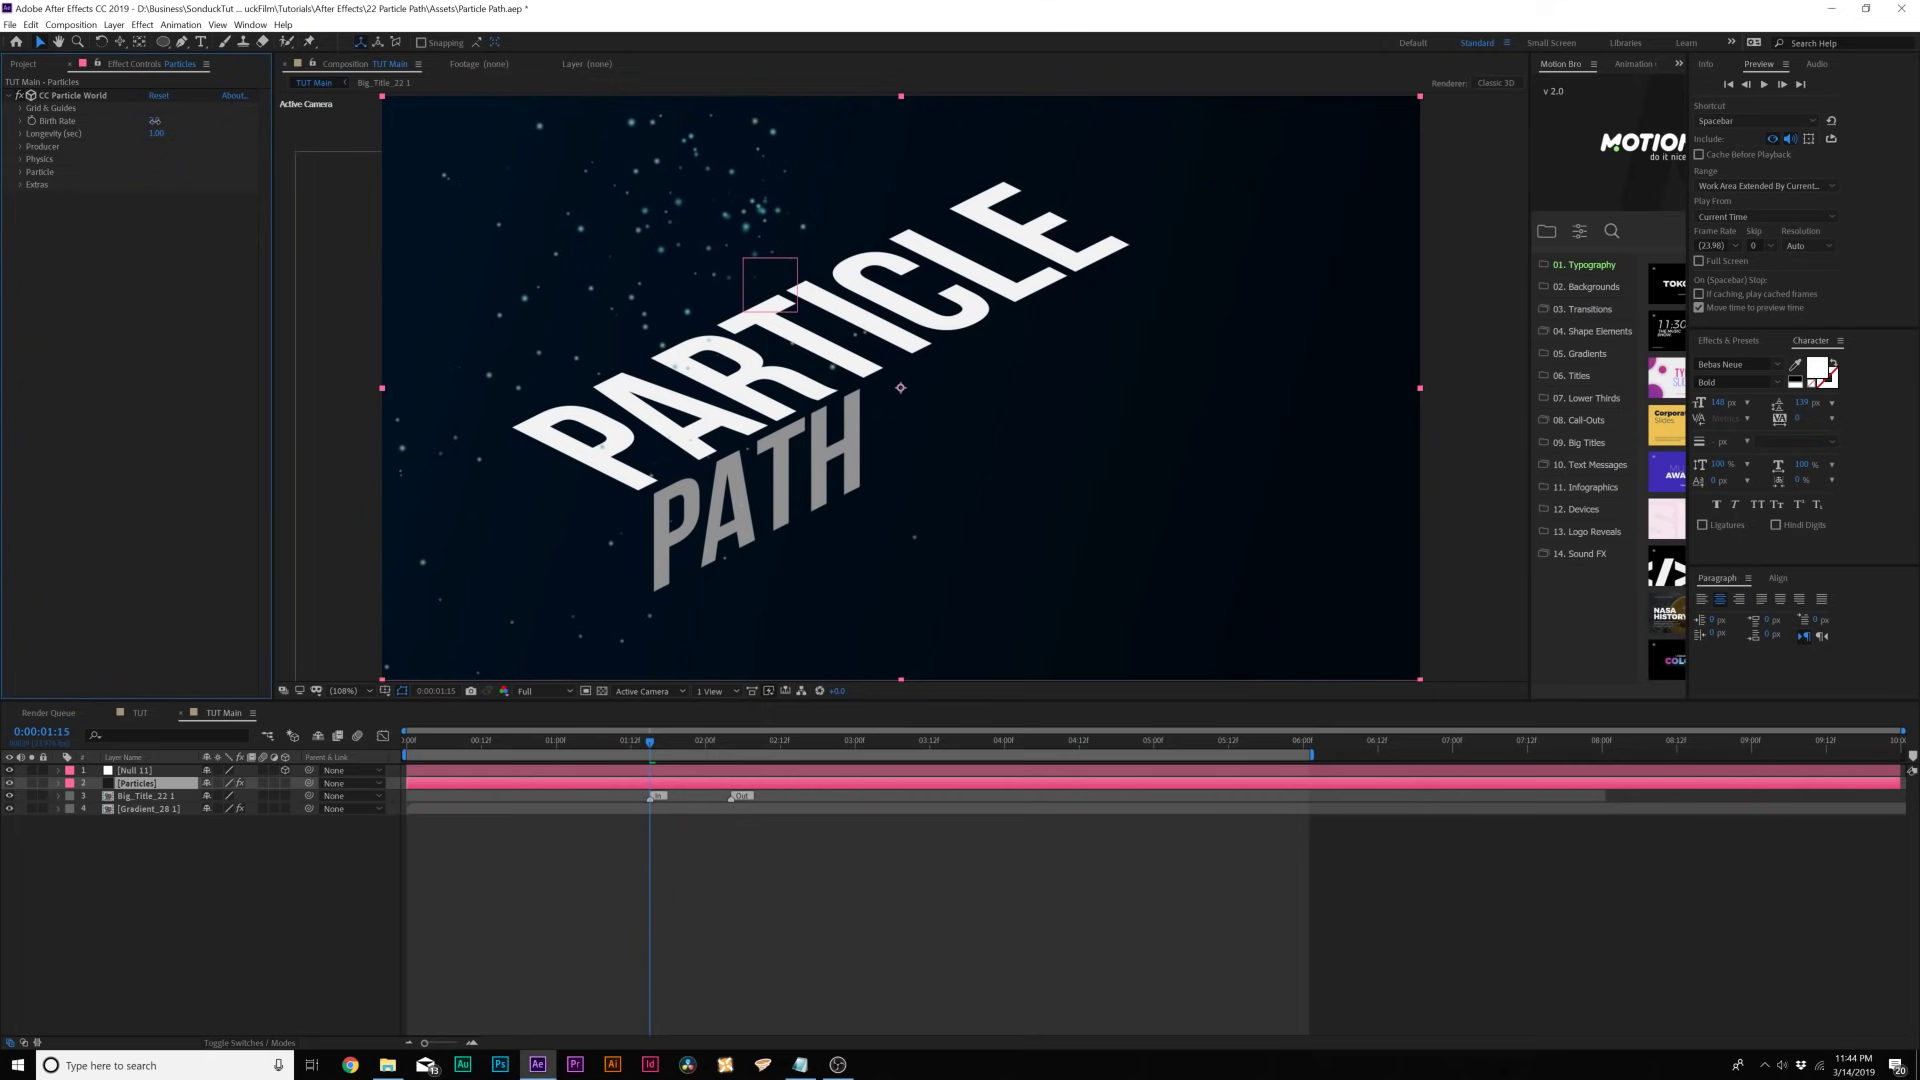
left_click_drag(155, 120, 197, 120)
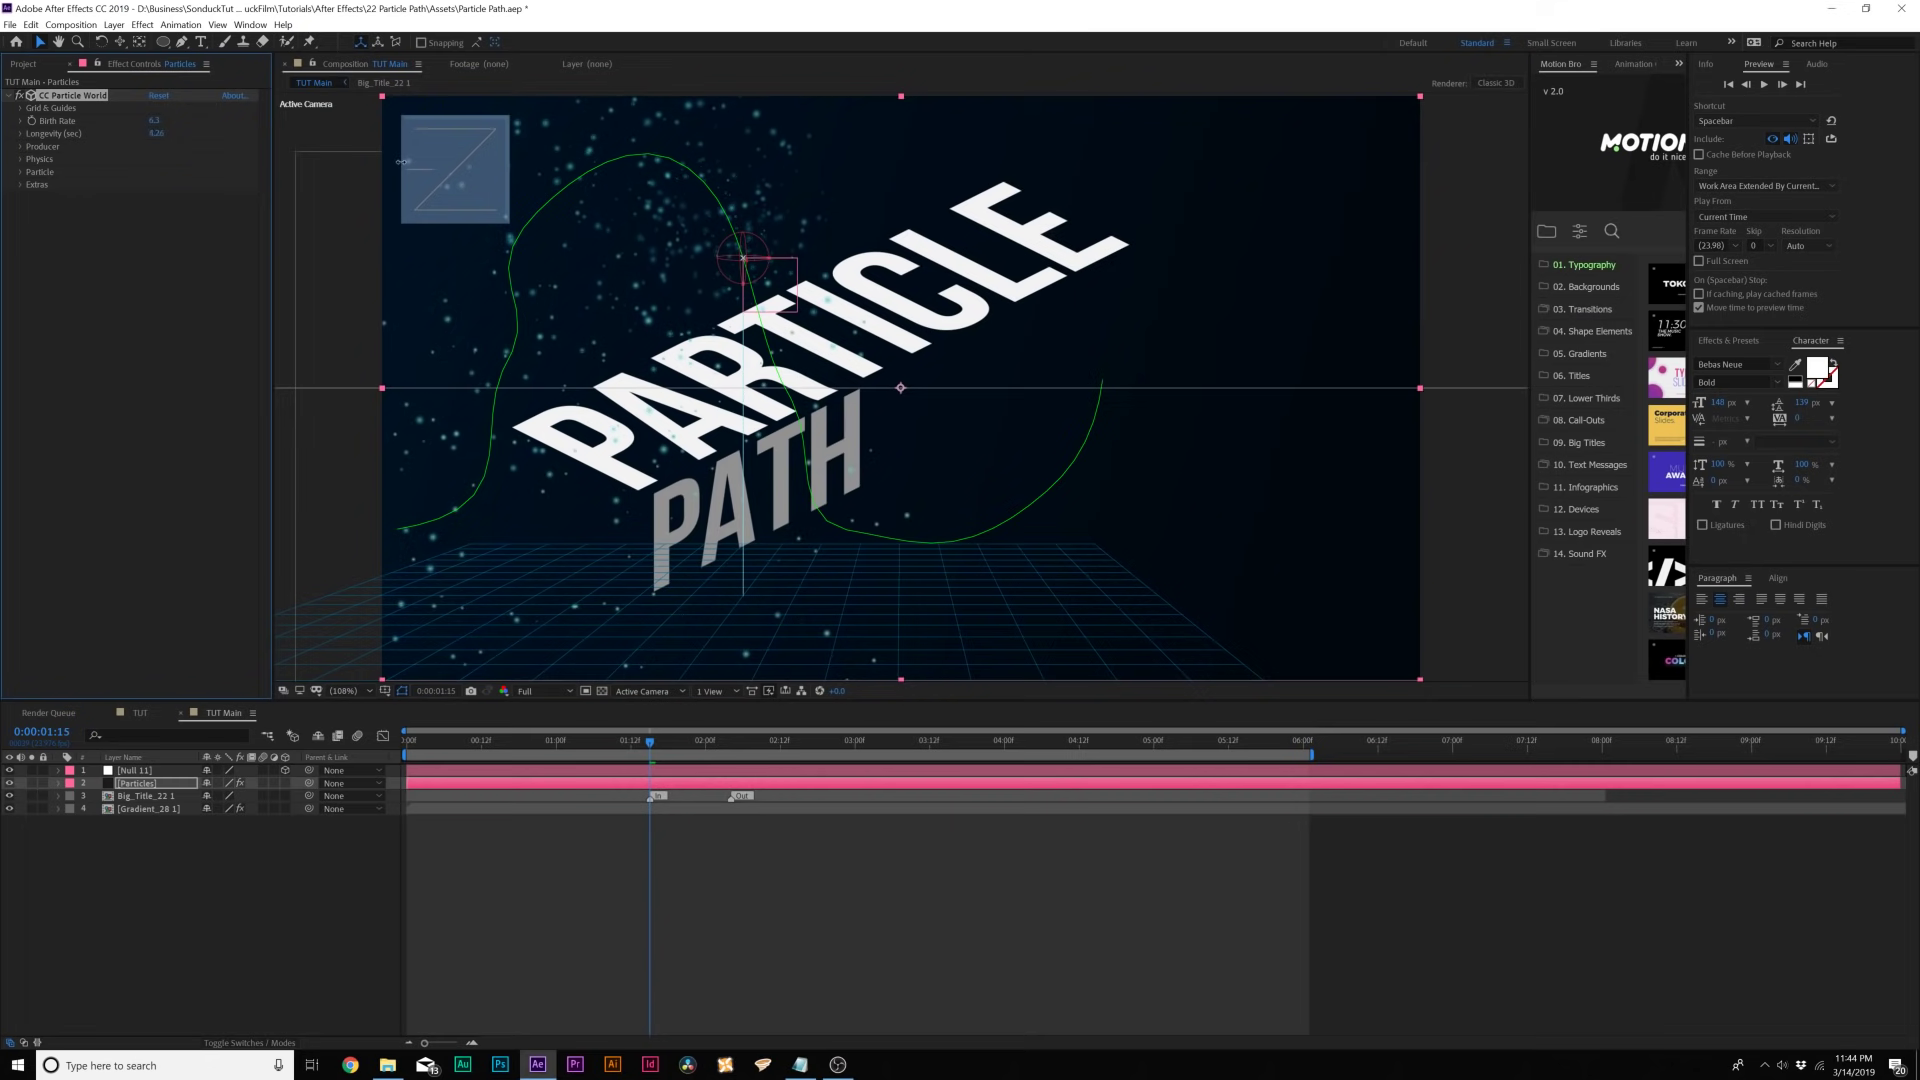
left_click_drag(422, 160, 640, 652)
left_click_drag(694, 744, 775, 745)
left_click_drag(460, 744, 680, 745)
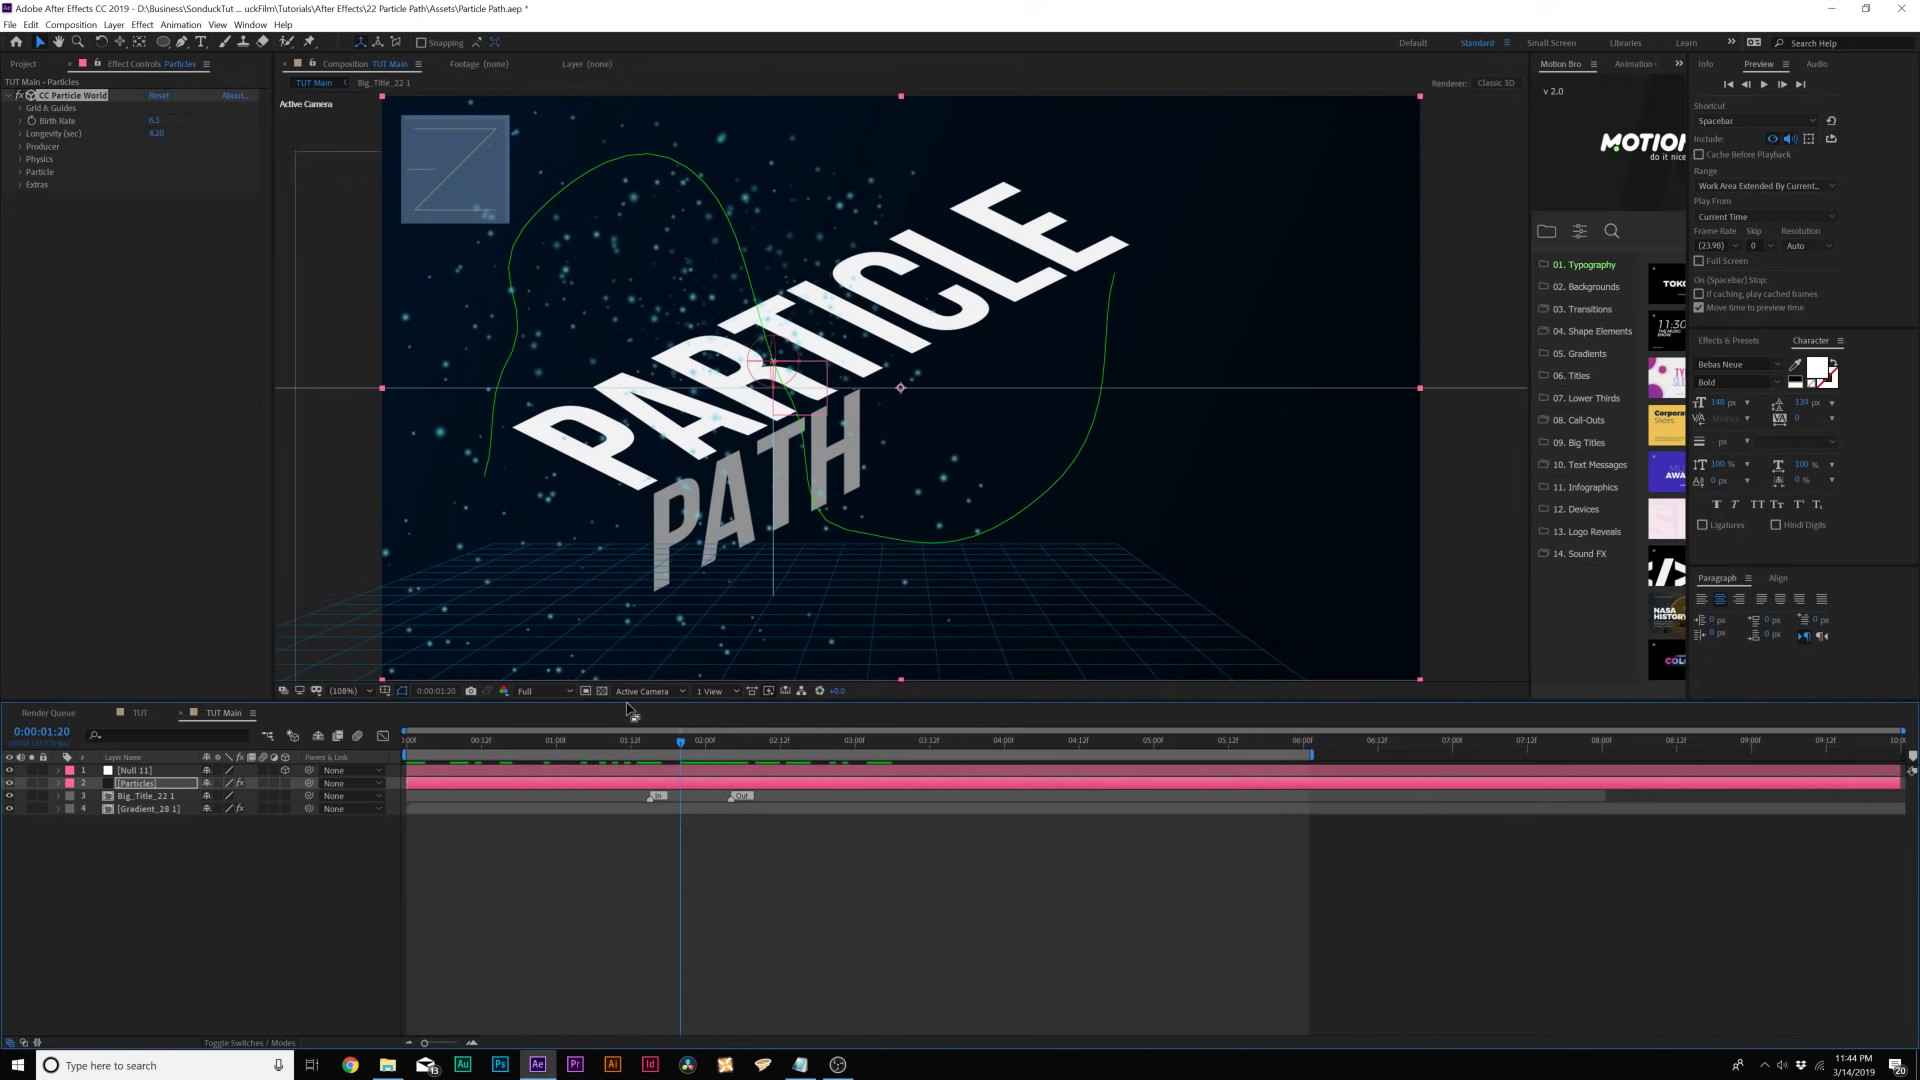
- Set the Physics Animation of CC Particle World to Twirly and check the motion on the timeline
left_click(20, 160)
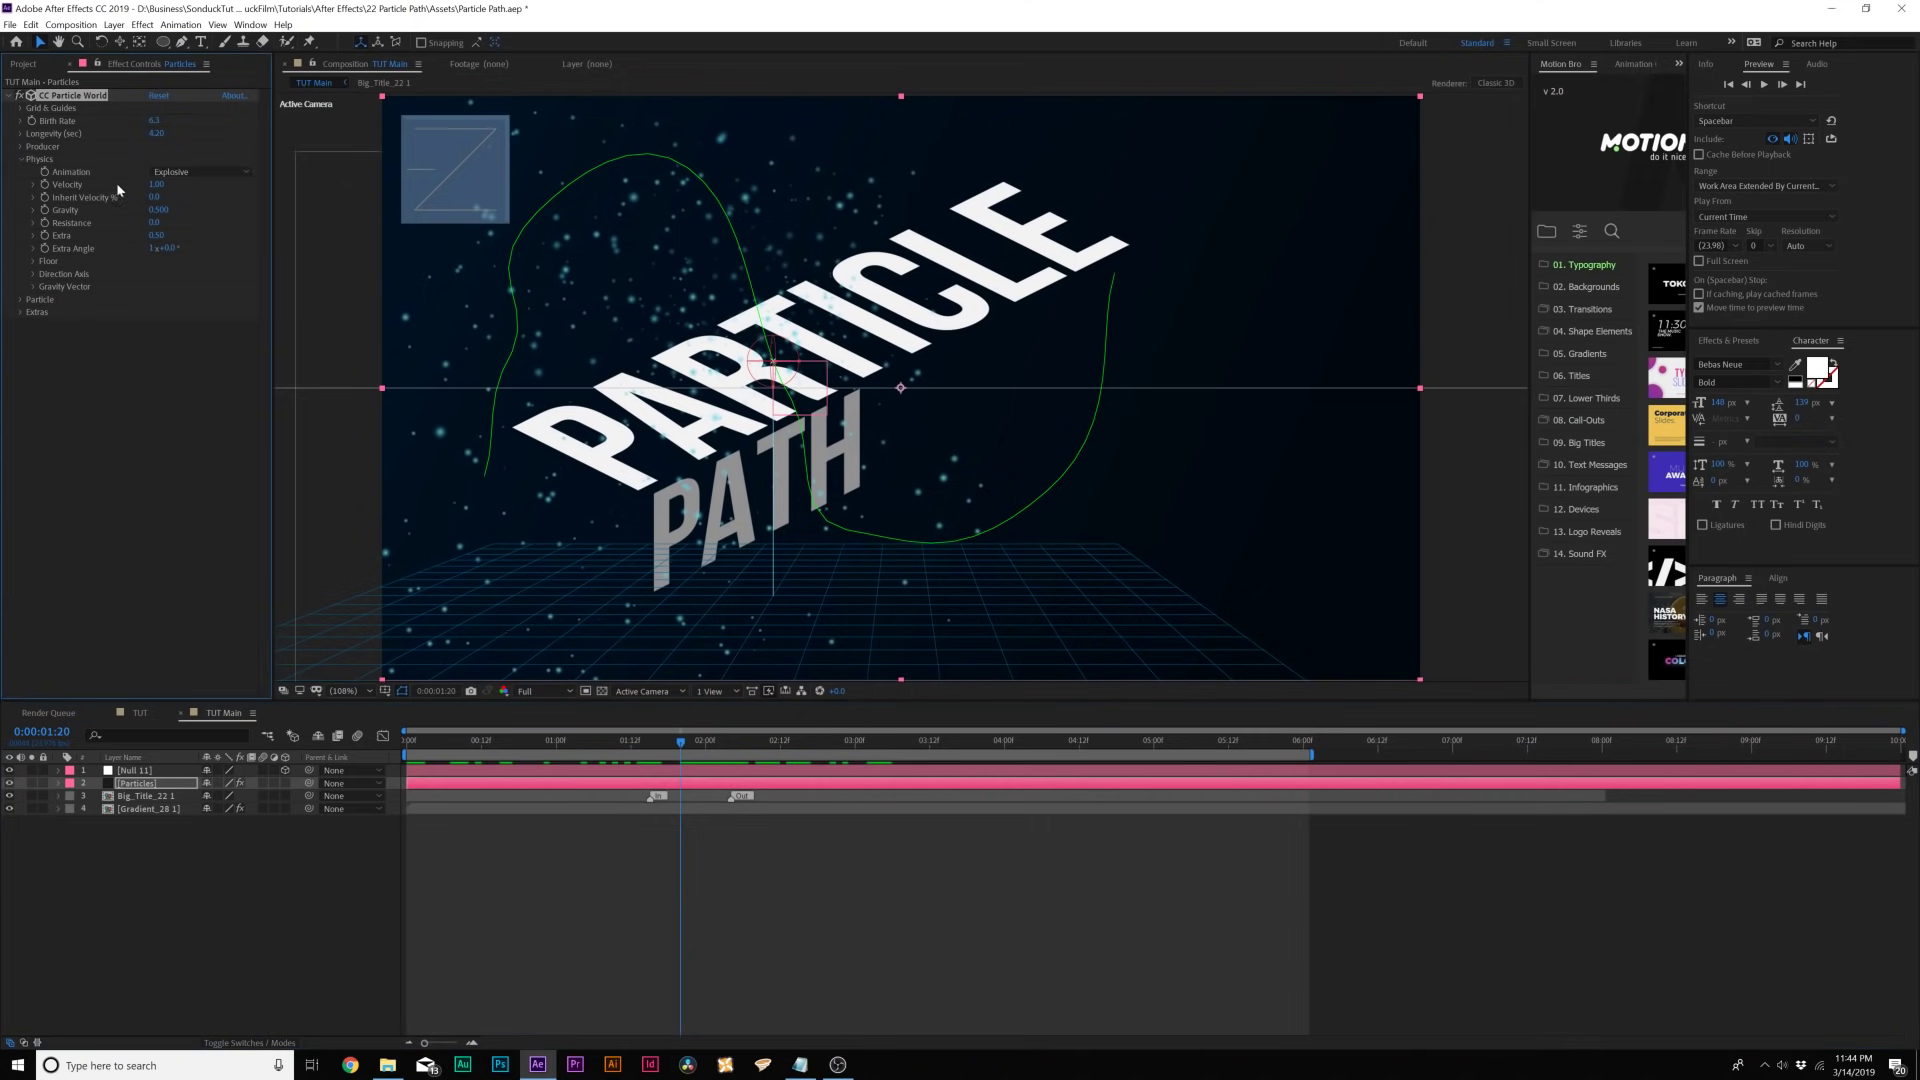
left_click(175, 179)
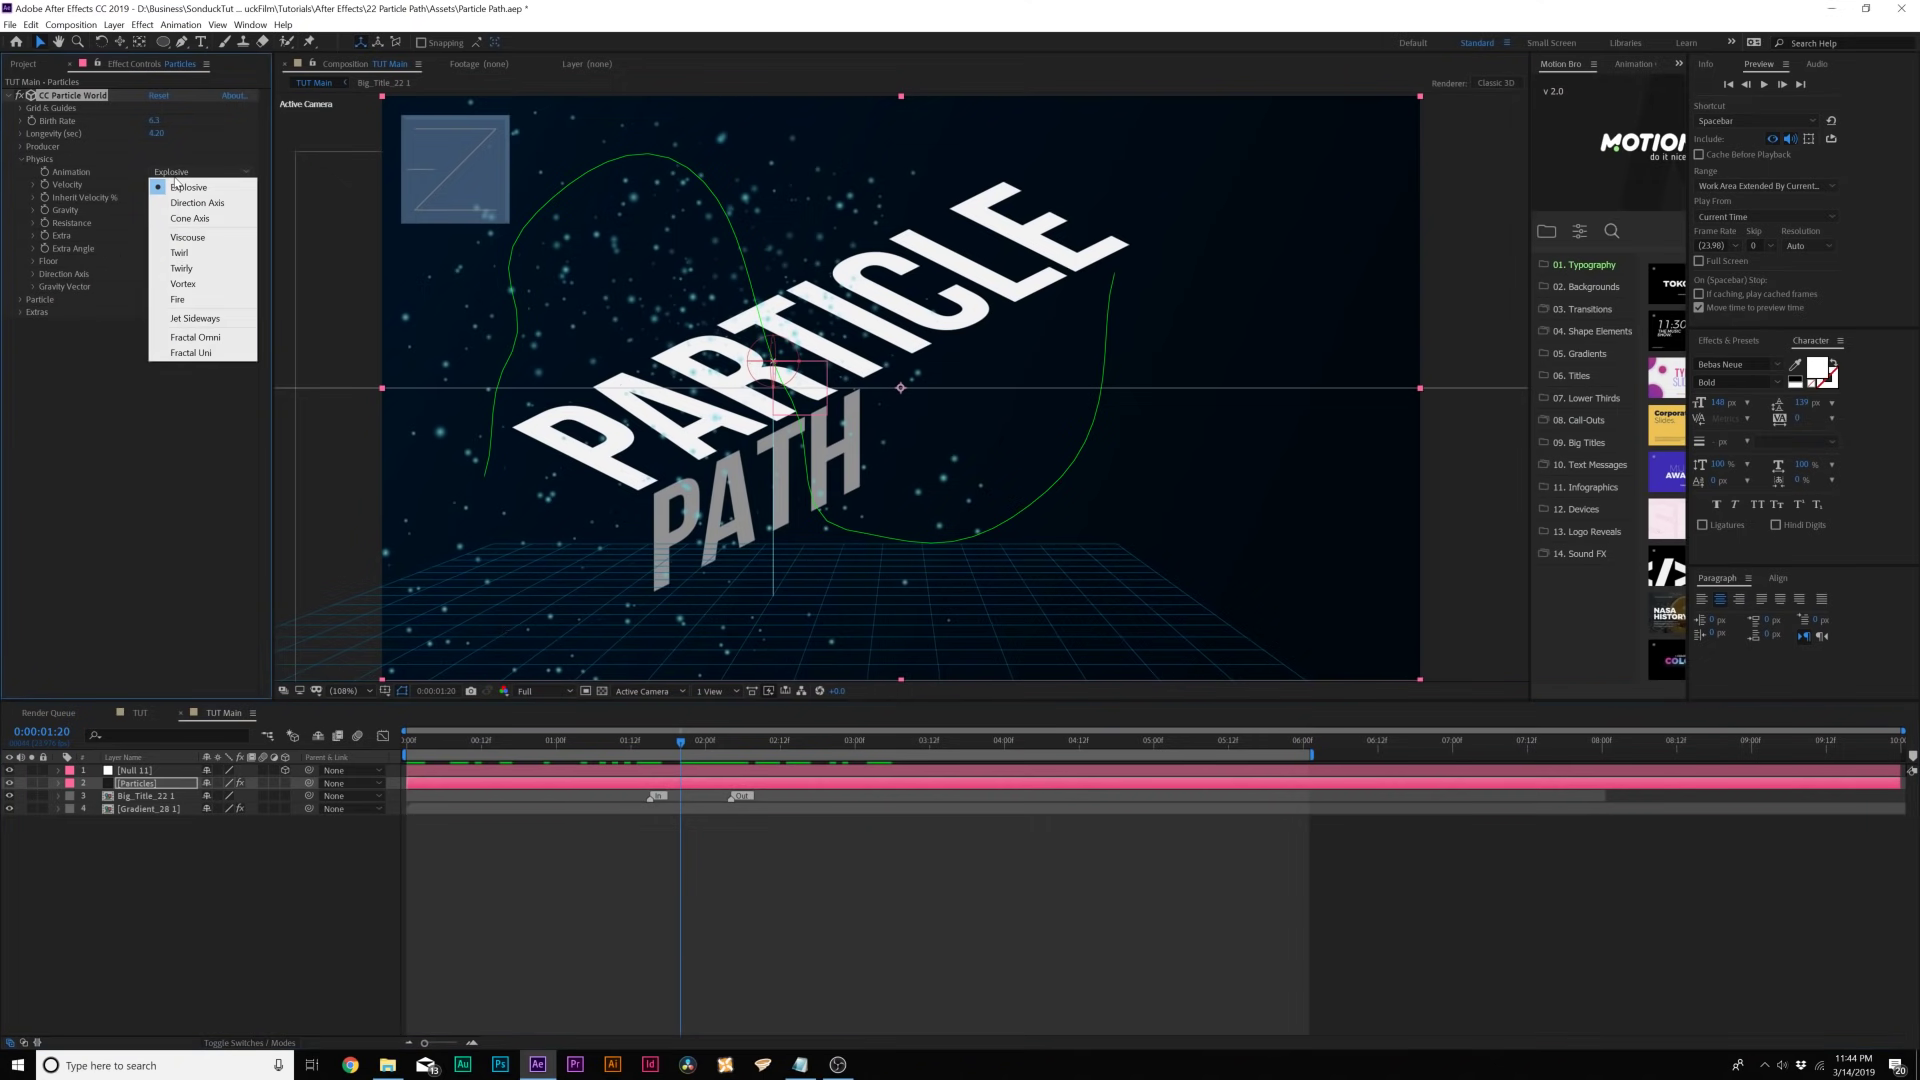
left_click(193, 267)
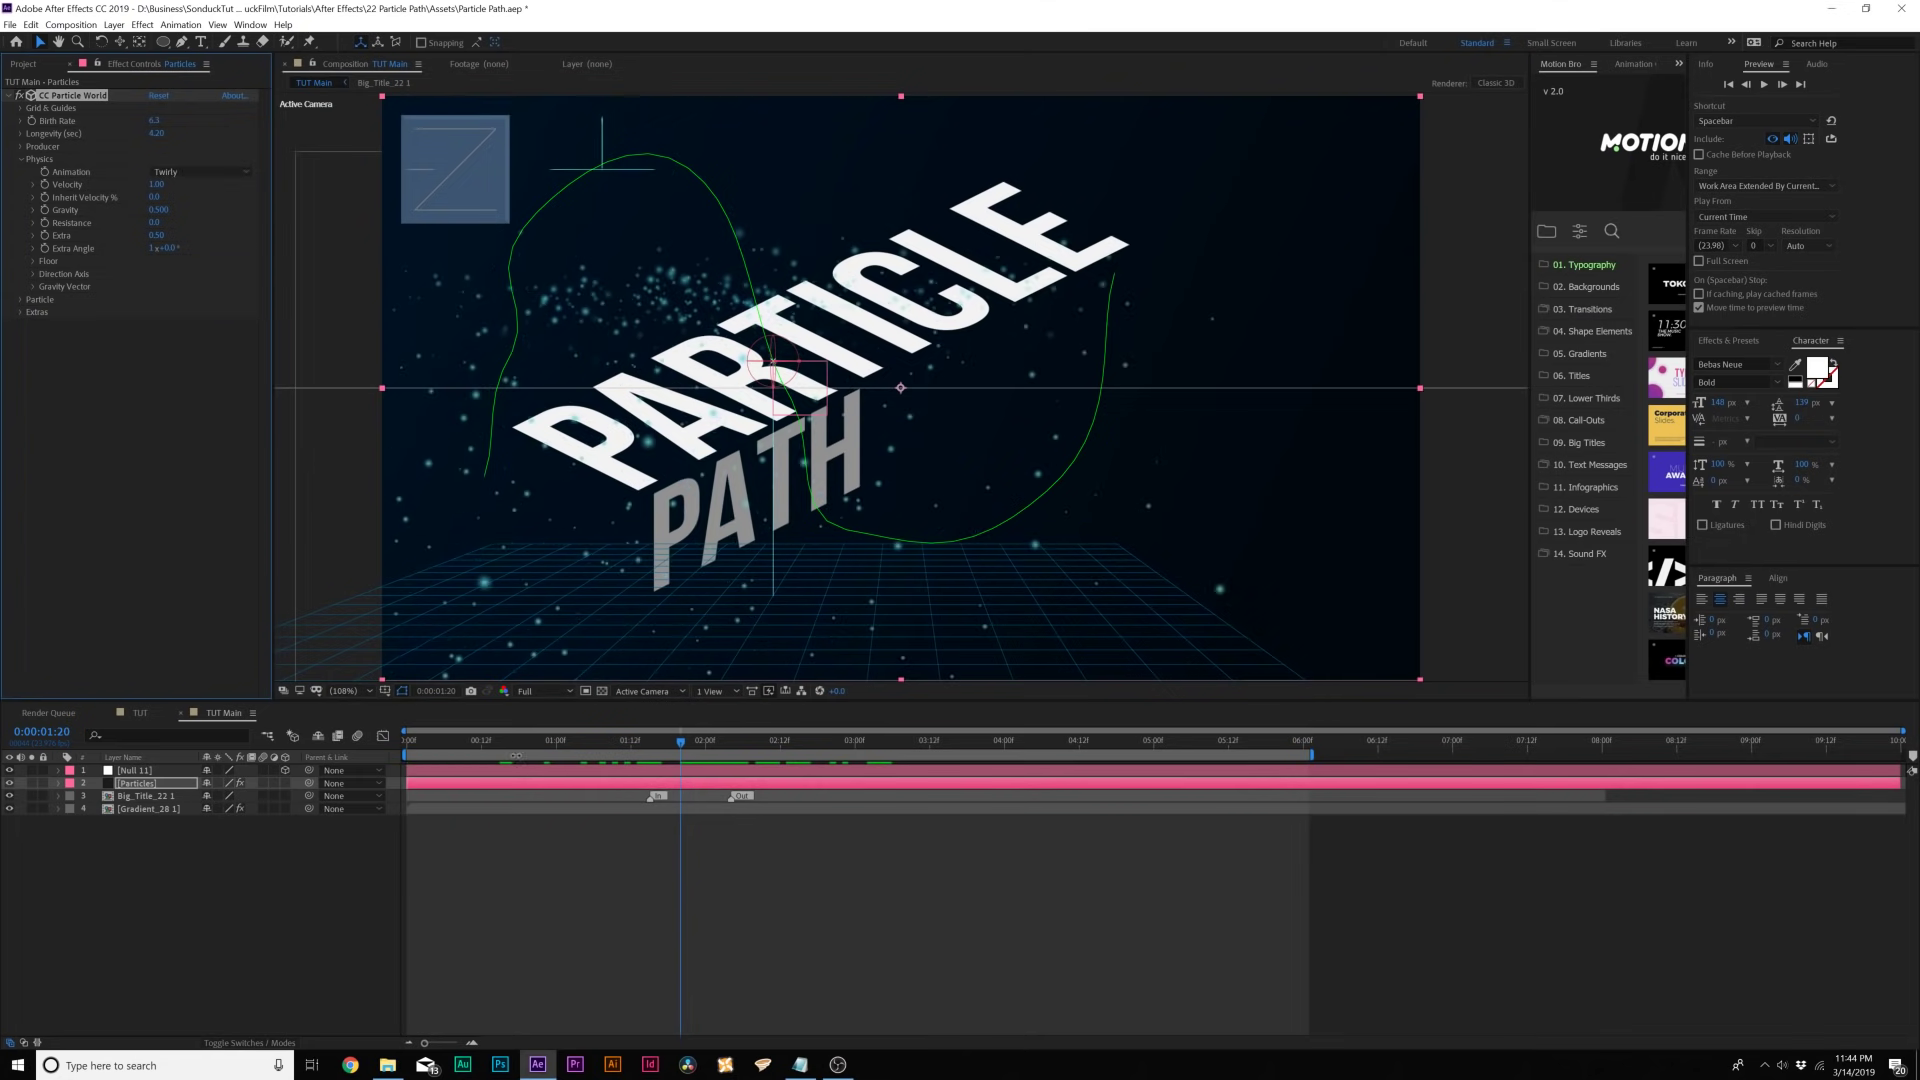
left_click(405, 742)
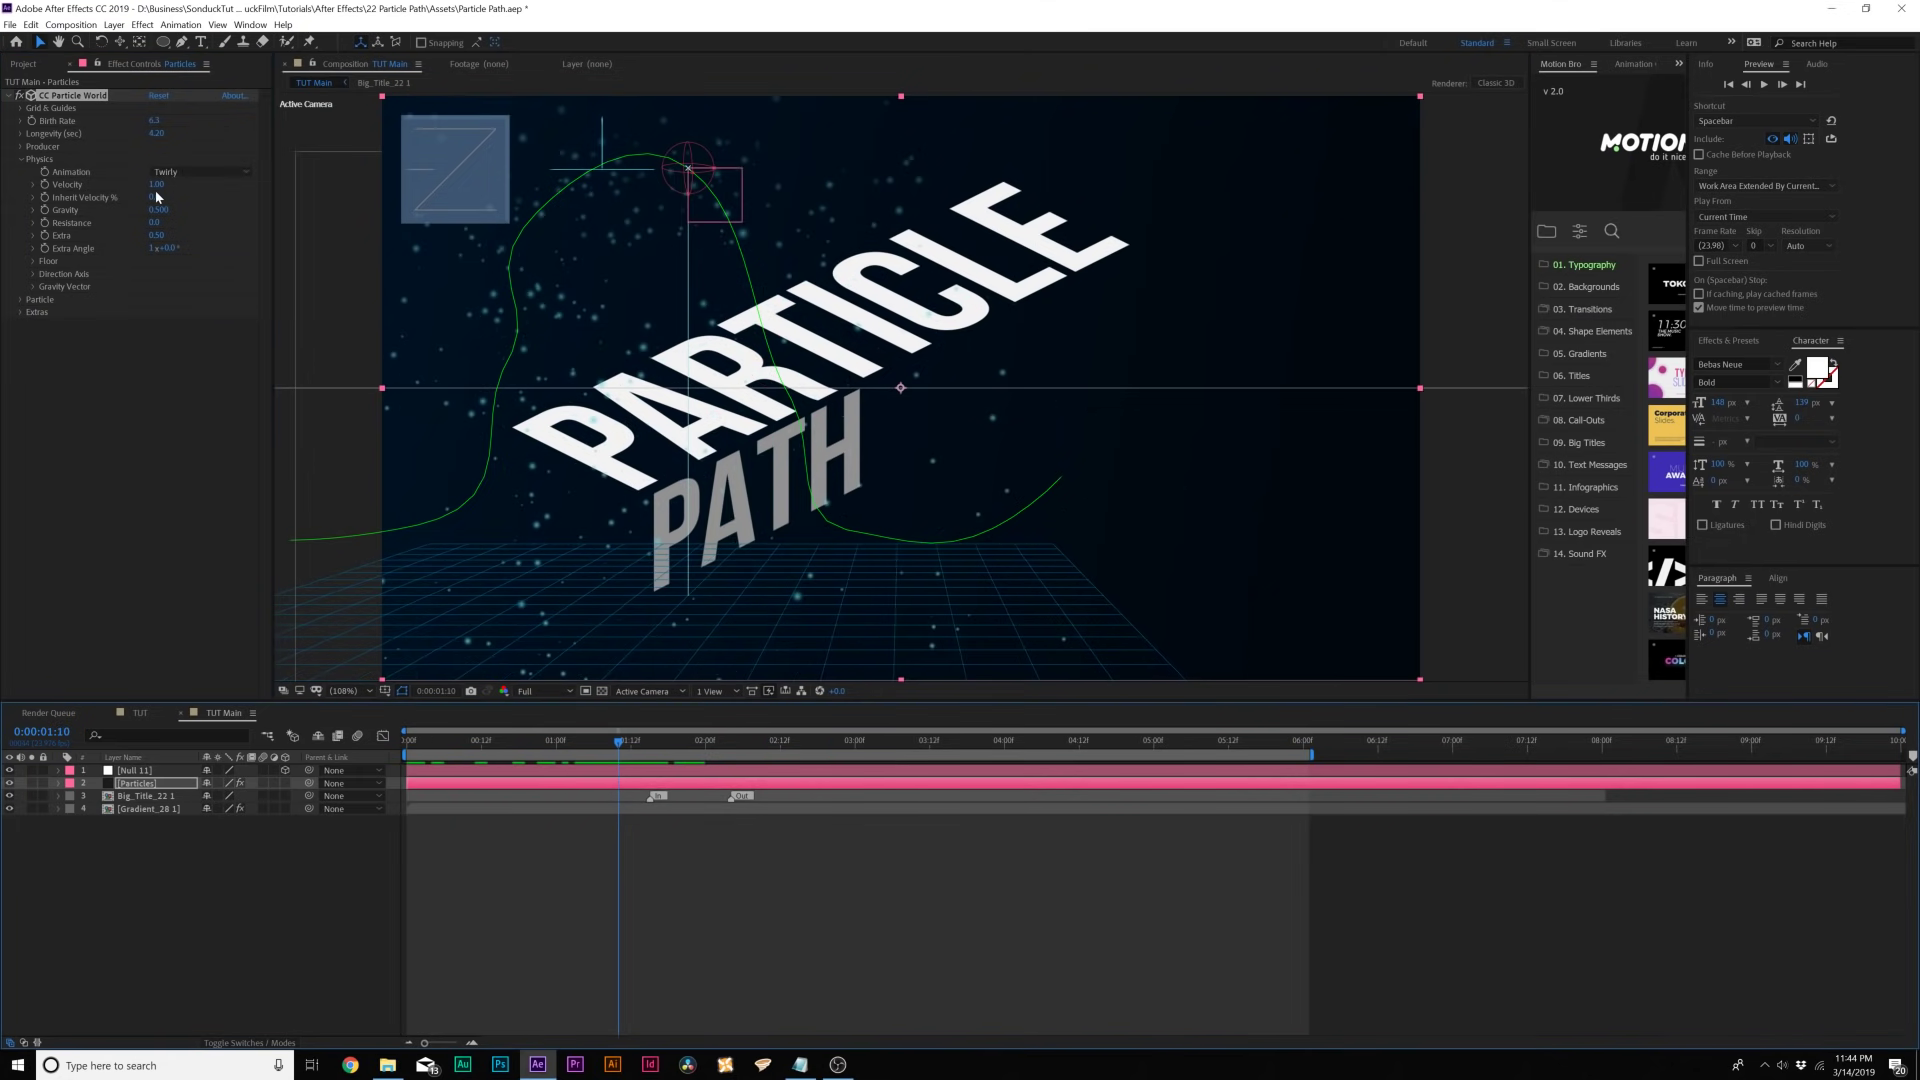
- Set the particles' Velocity to 0.06 and Gravity to 0 in the Physics settings, checking the result over time
left_click(158, 186)
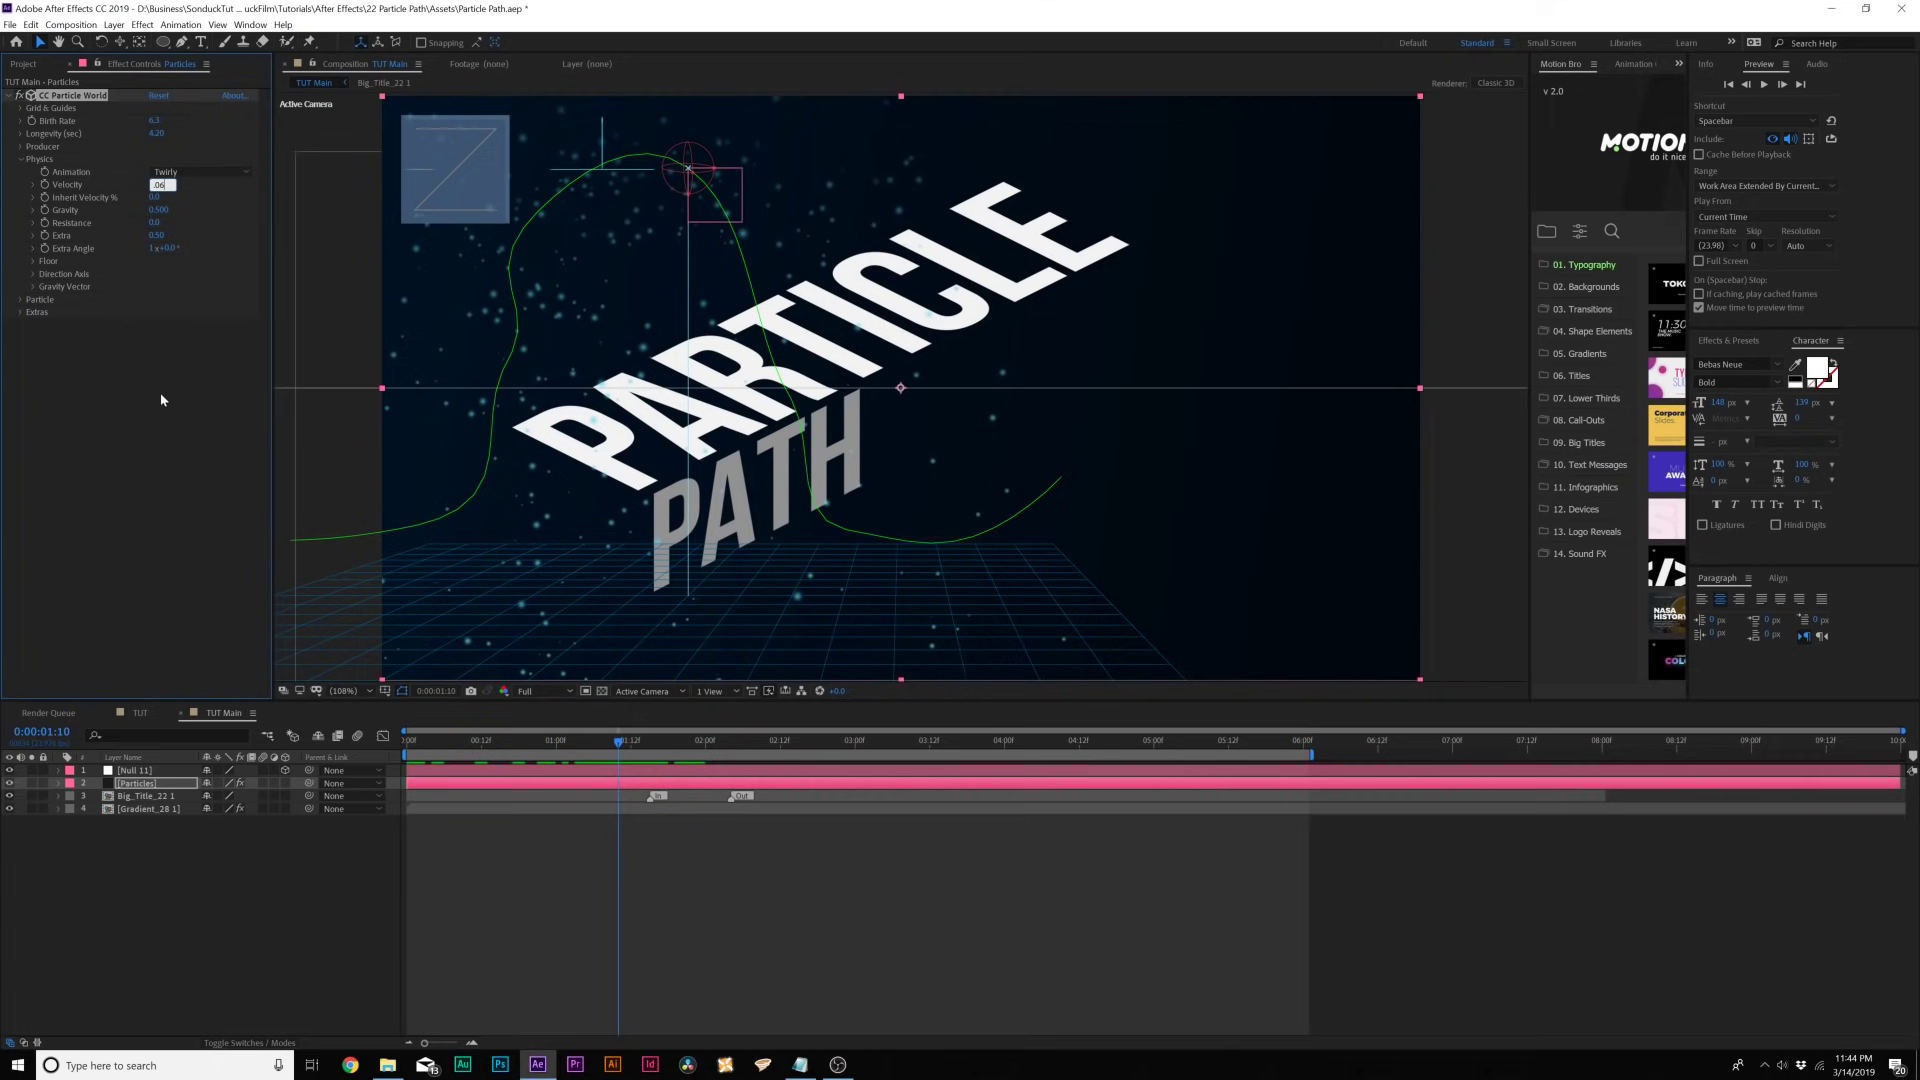
key("Return")
left_click_drag(459, 742, 688, 757)
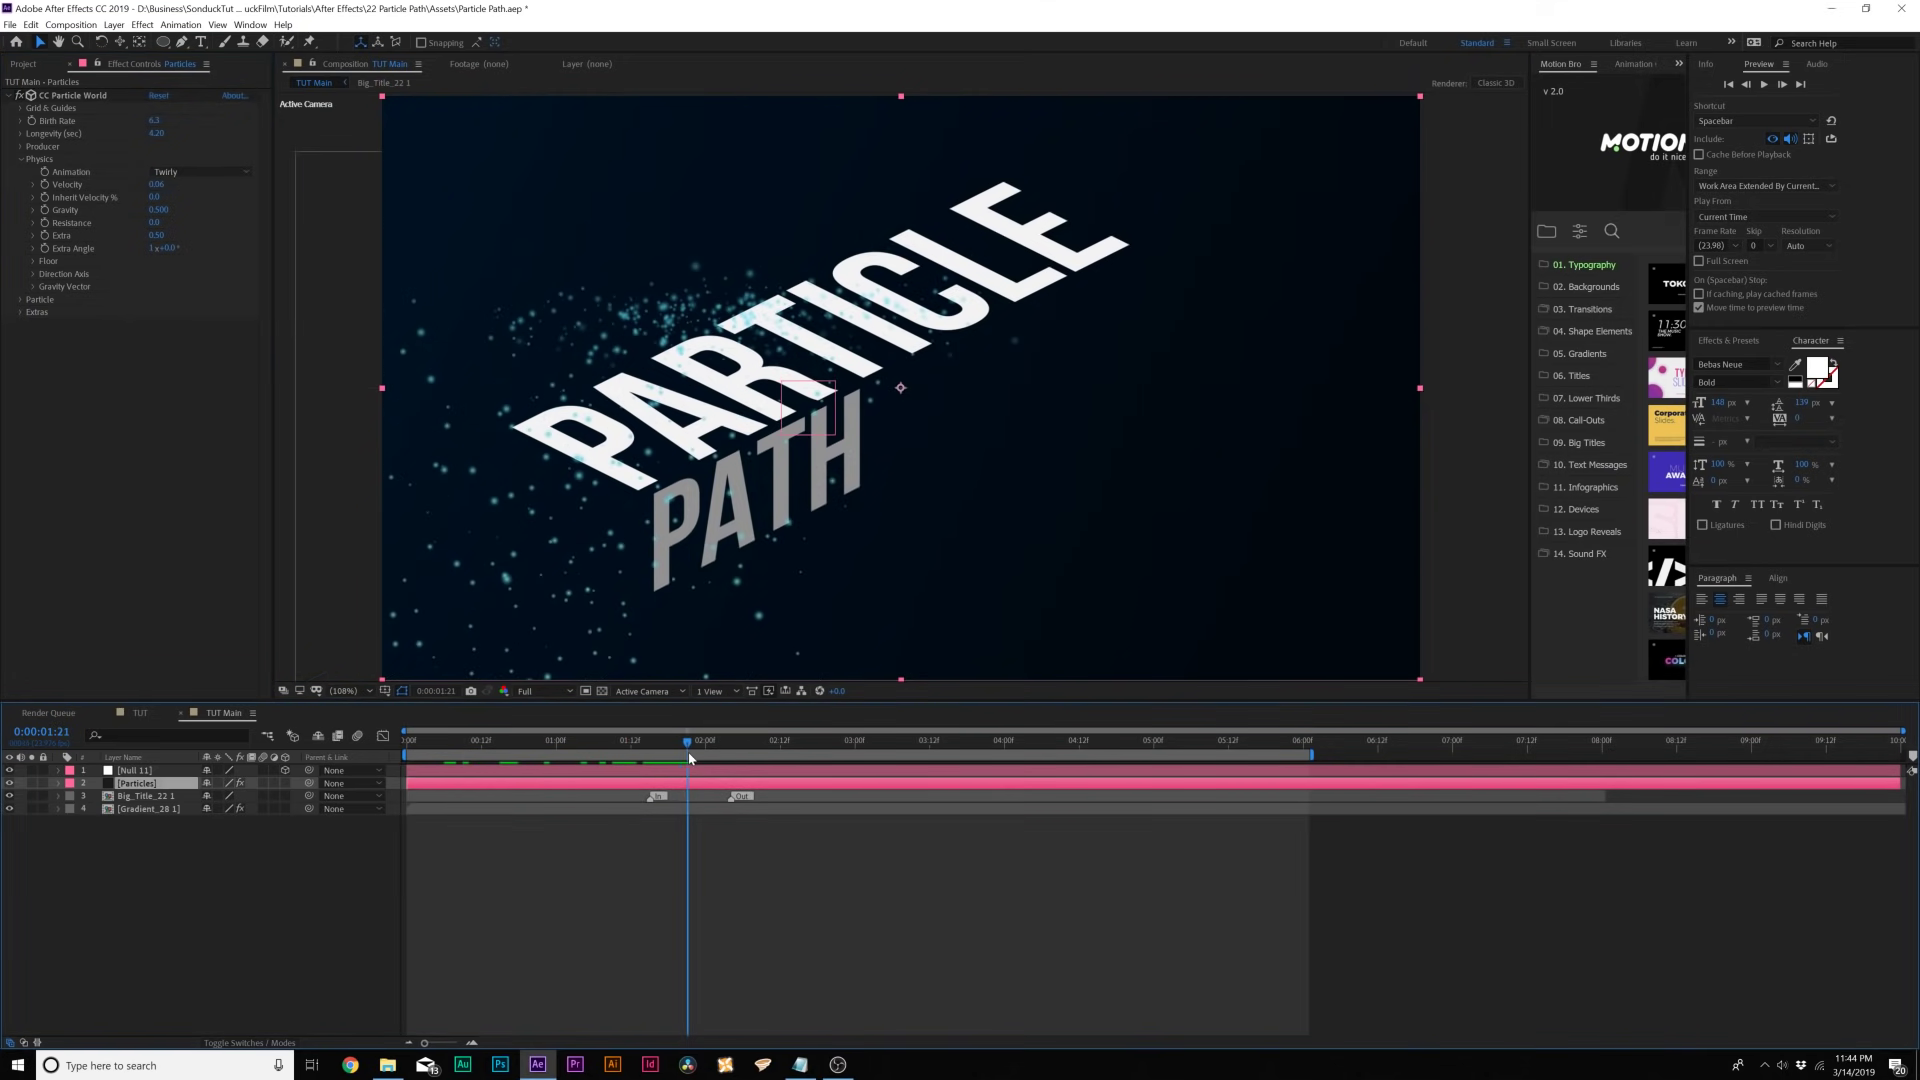
left_click(158, 210)
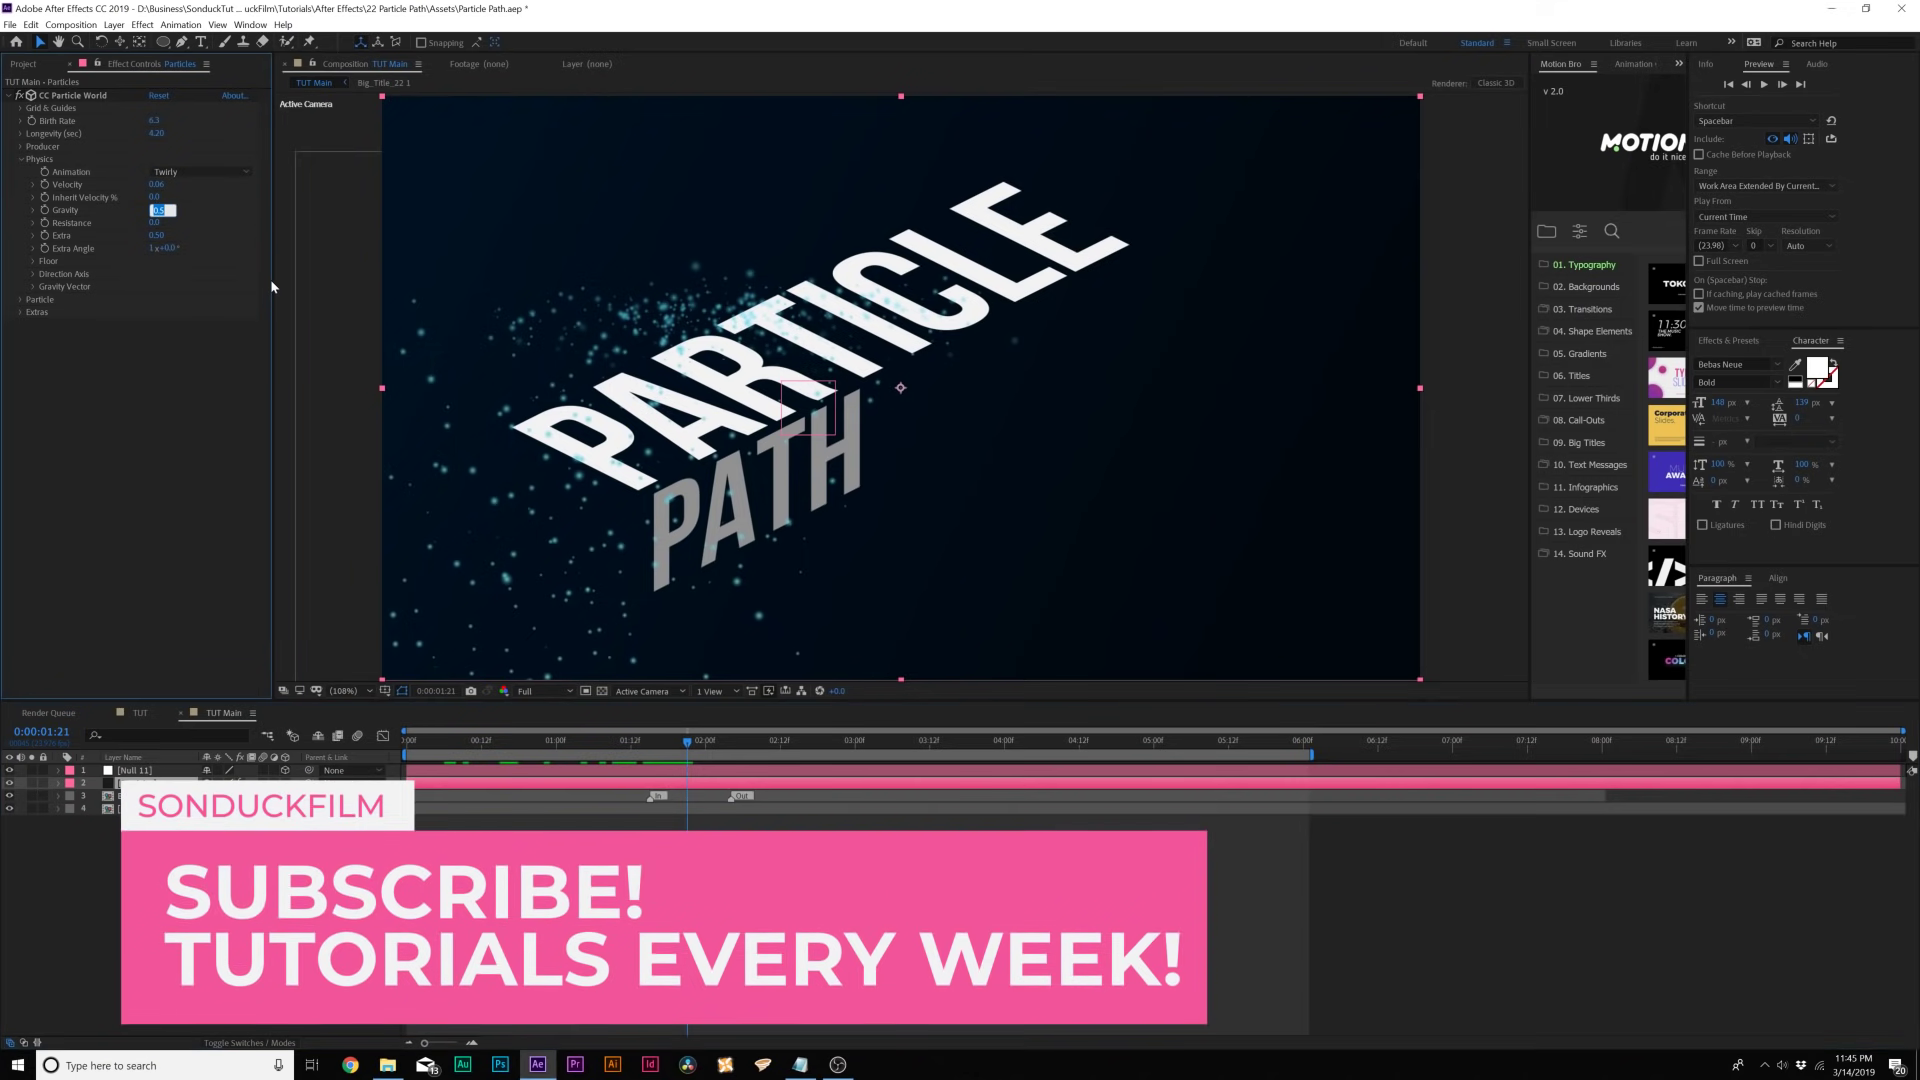
type("0")
key("Return")
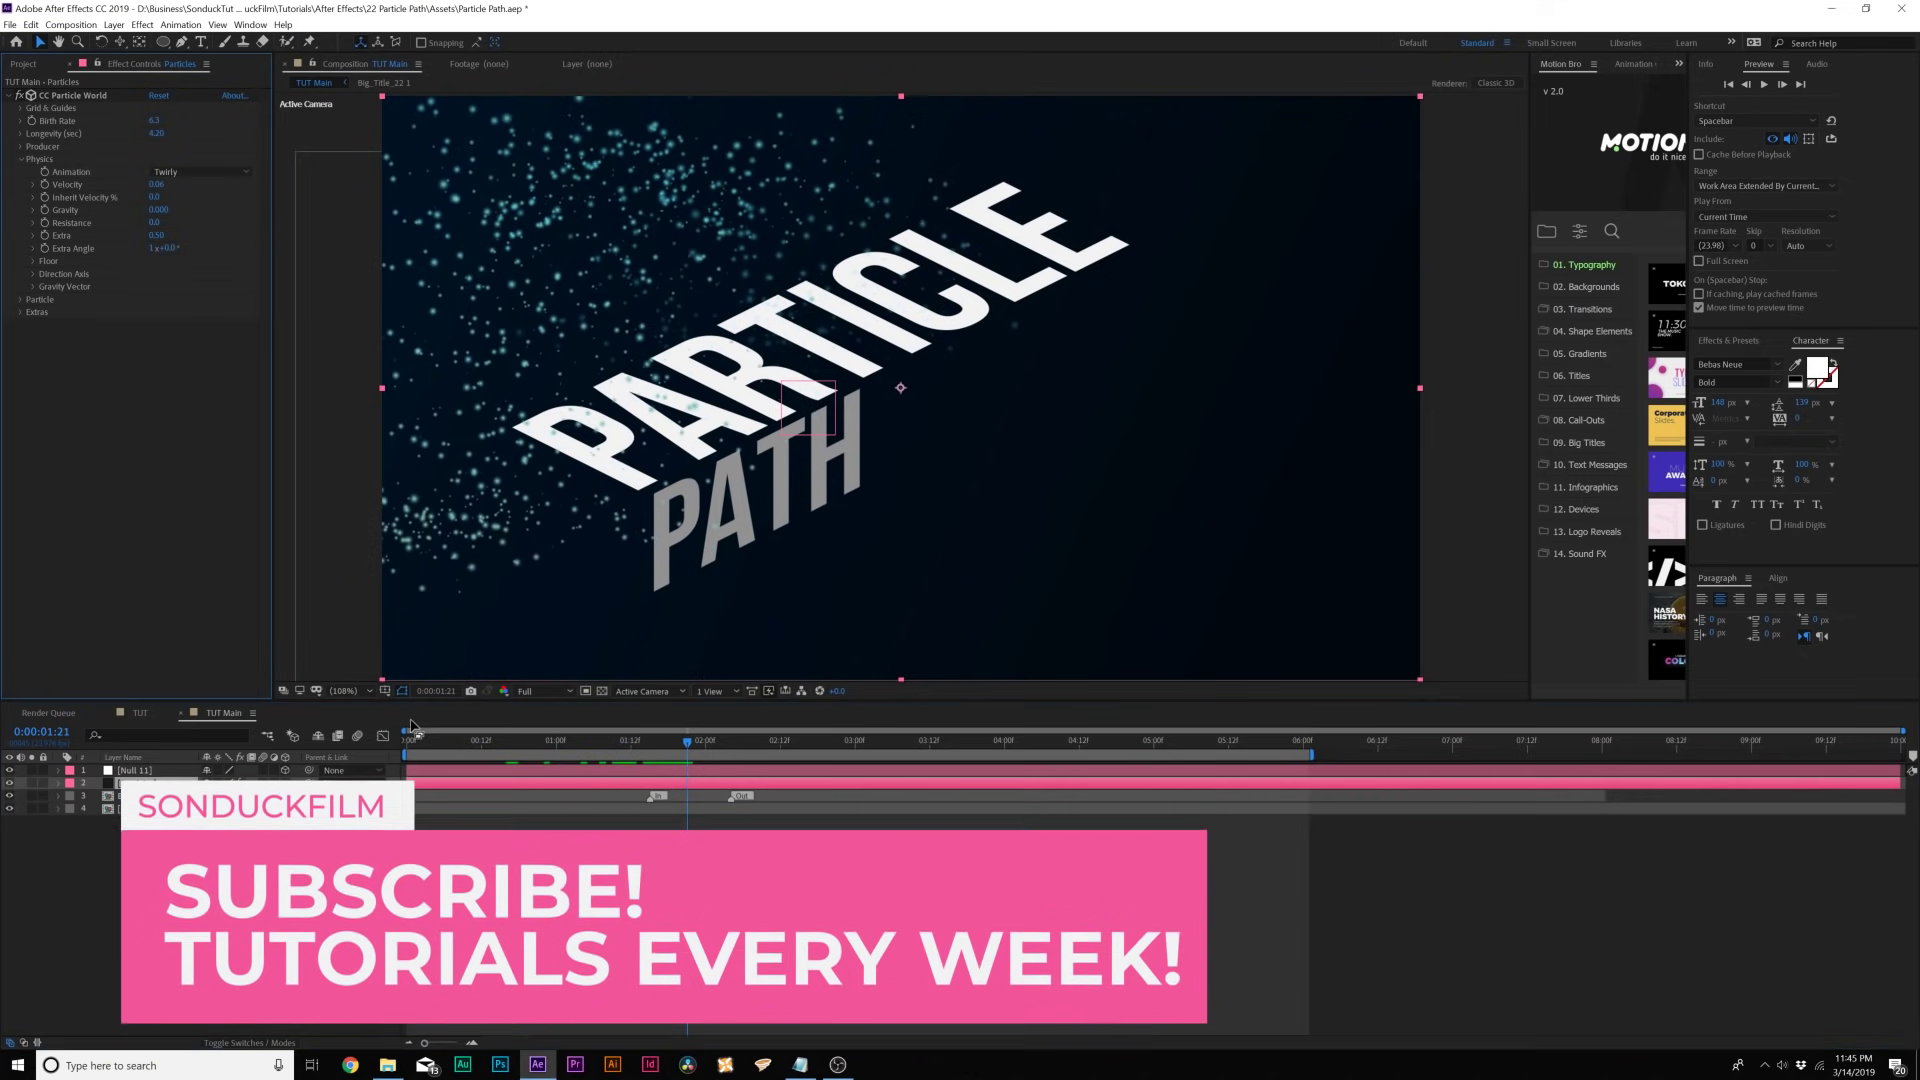
left_click_drag(422, 742, 827, 748)
- Set the particles' Inherit Velocity to 5% and Extra to 0, then scrub through the trail
left_click(156, 198)
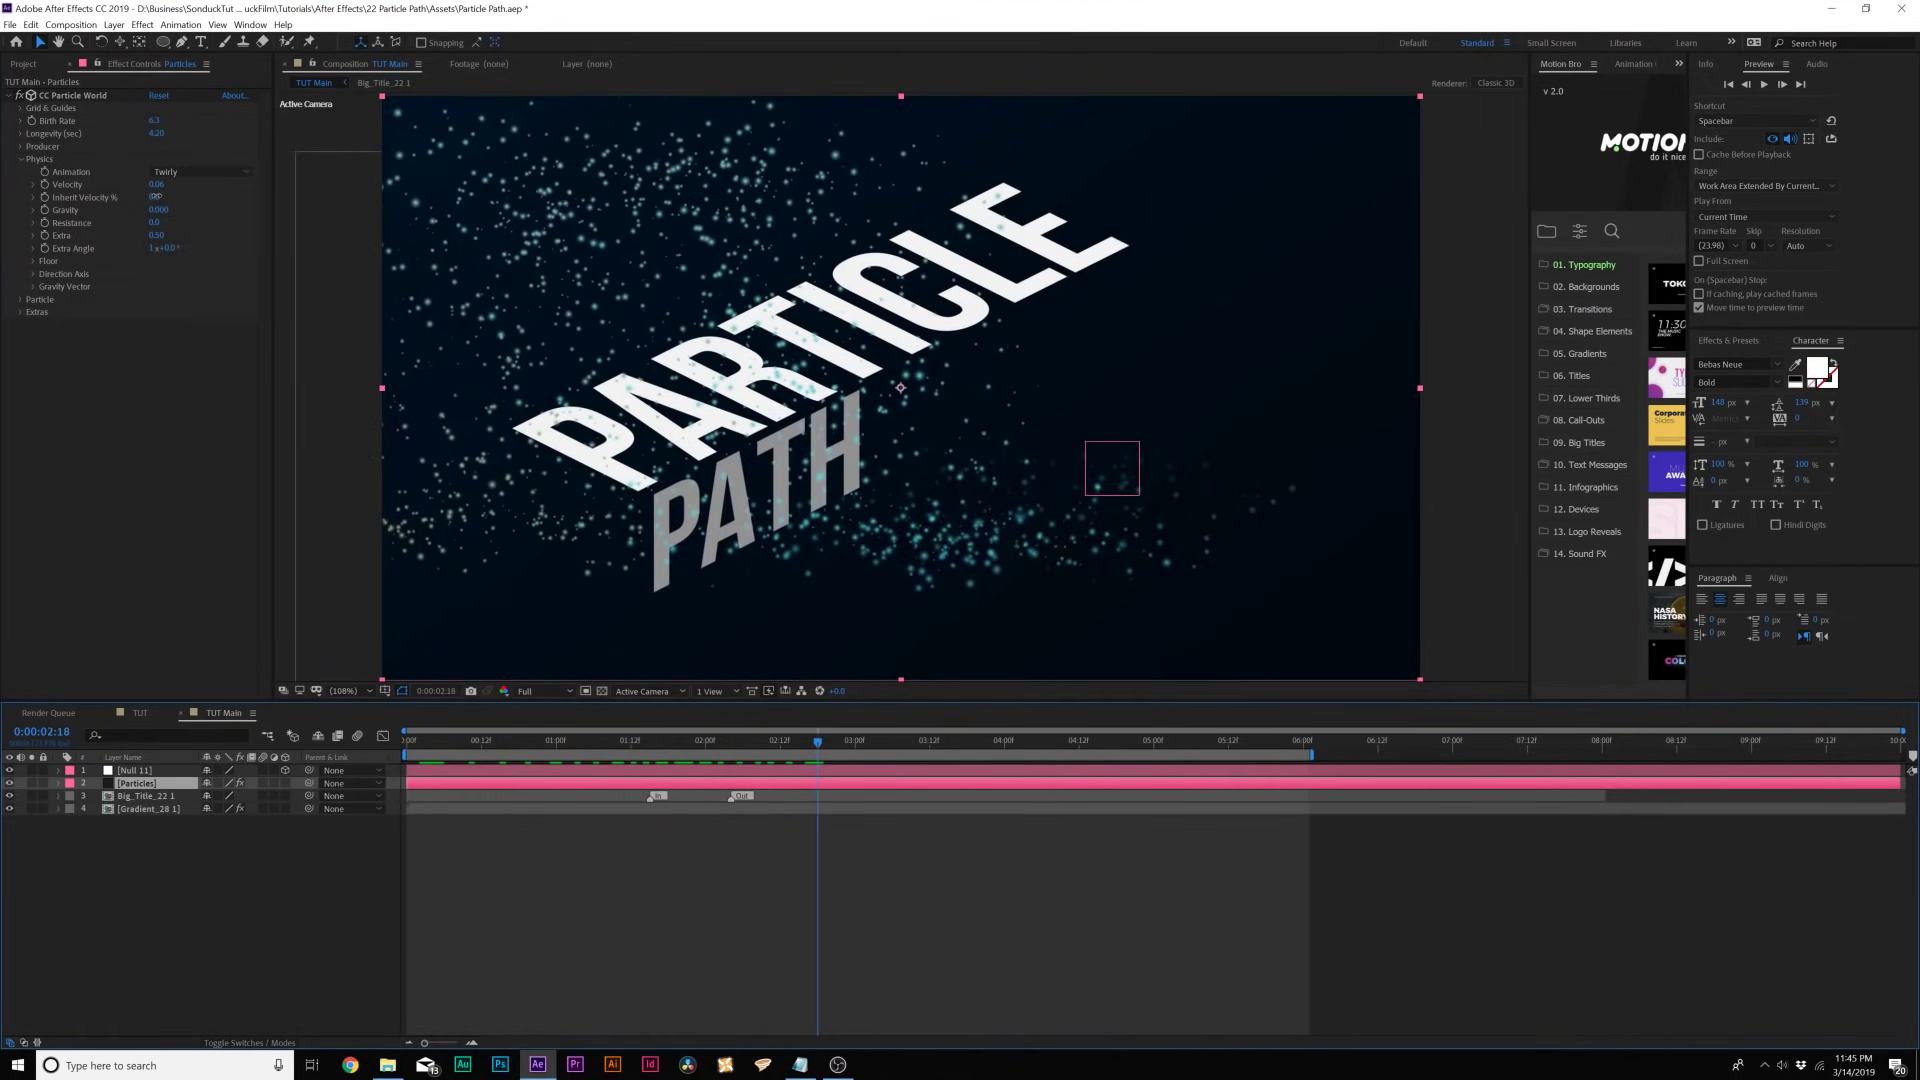
left_click(156, 198)
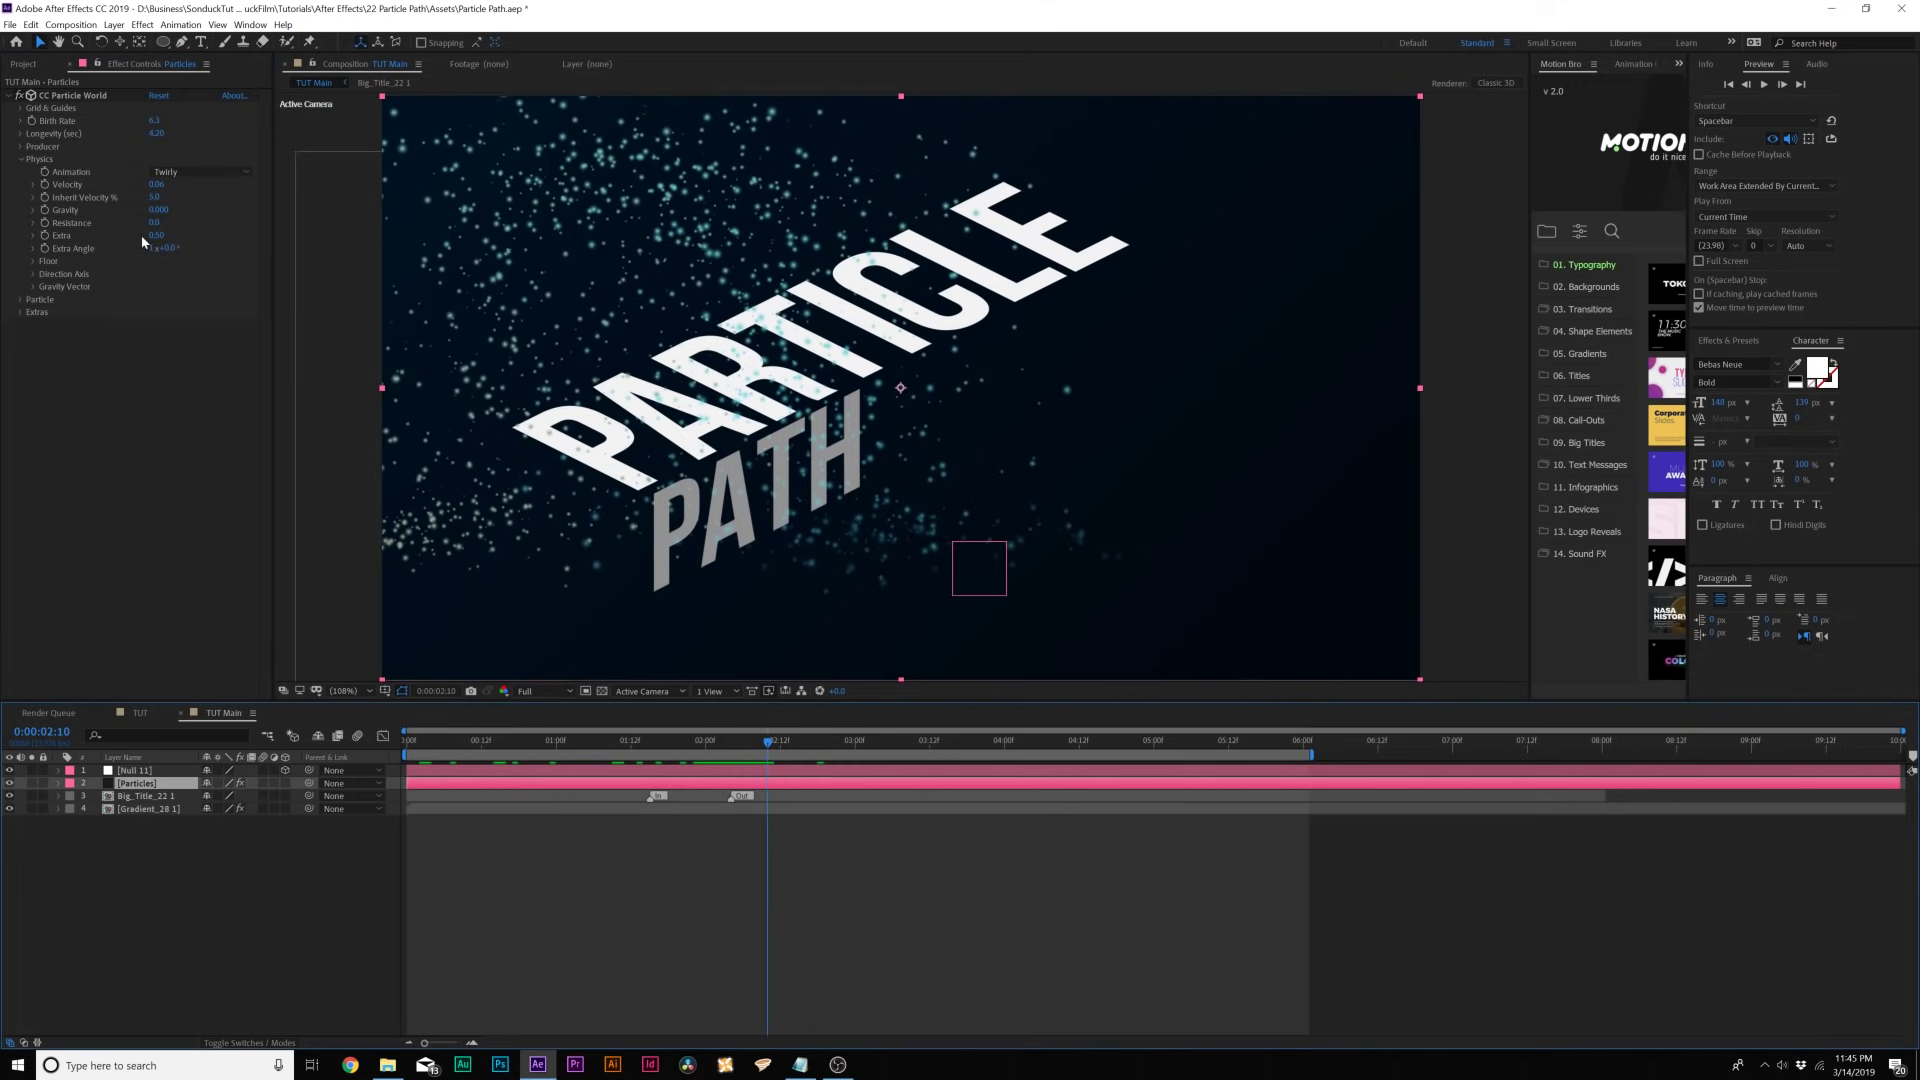
left_click(155, 235)
type("0")
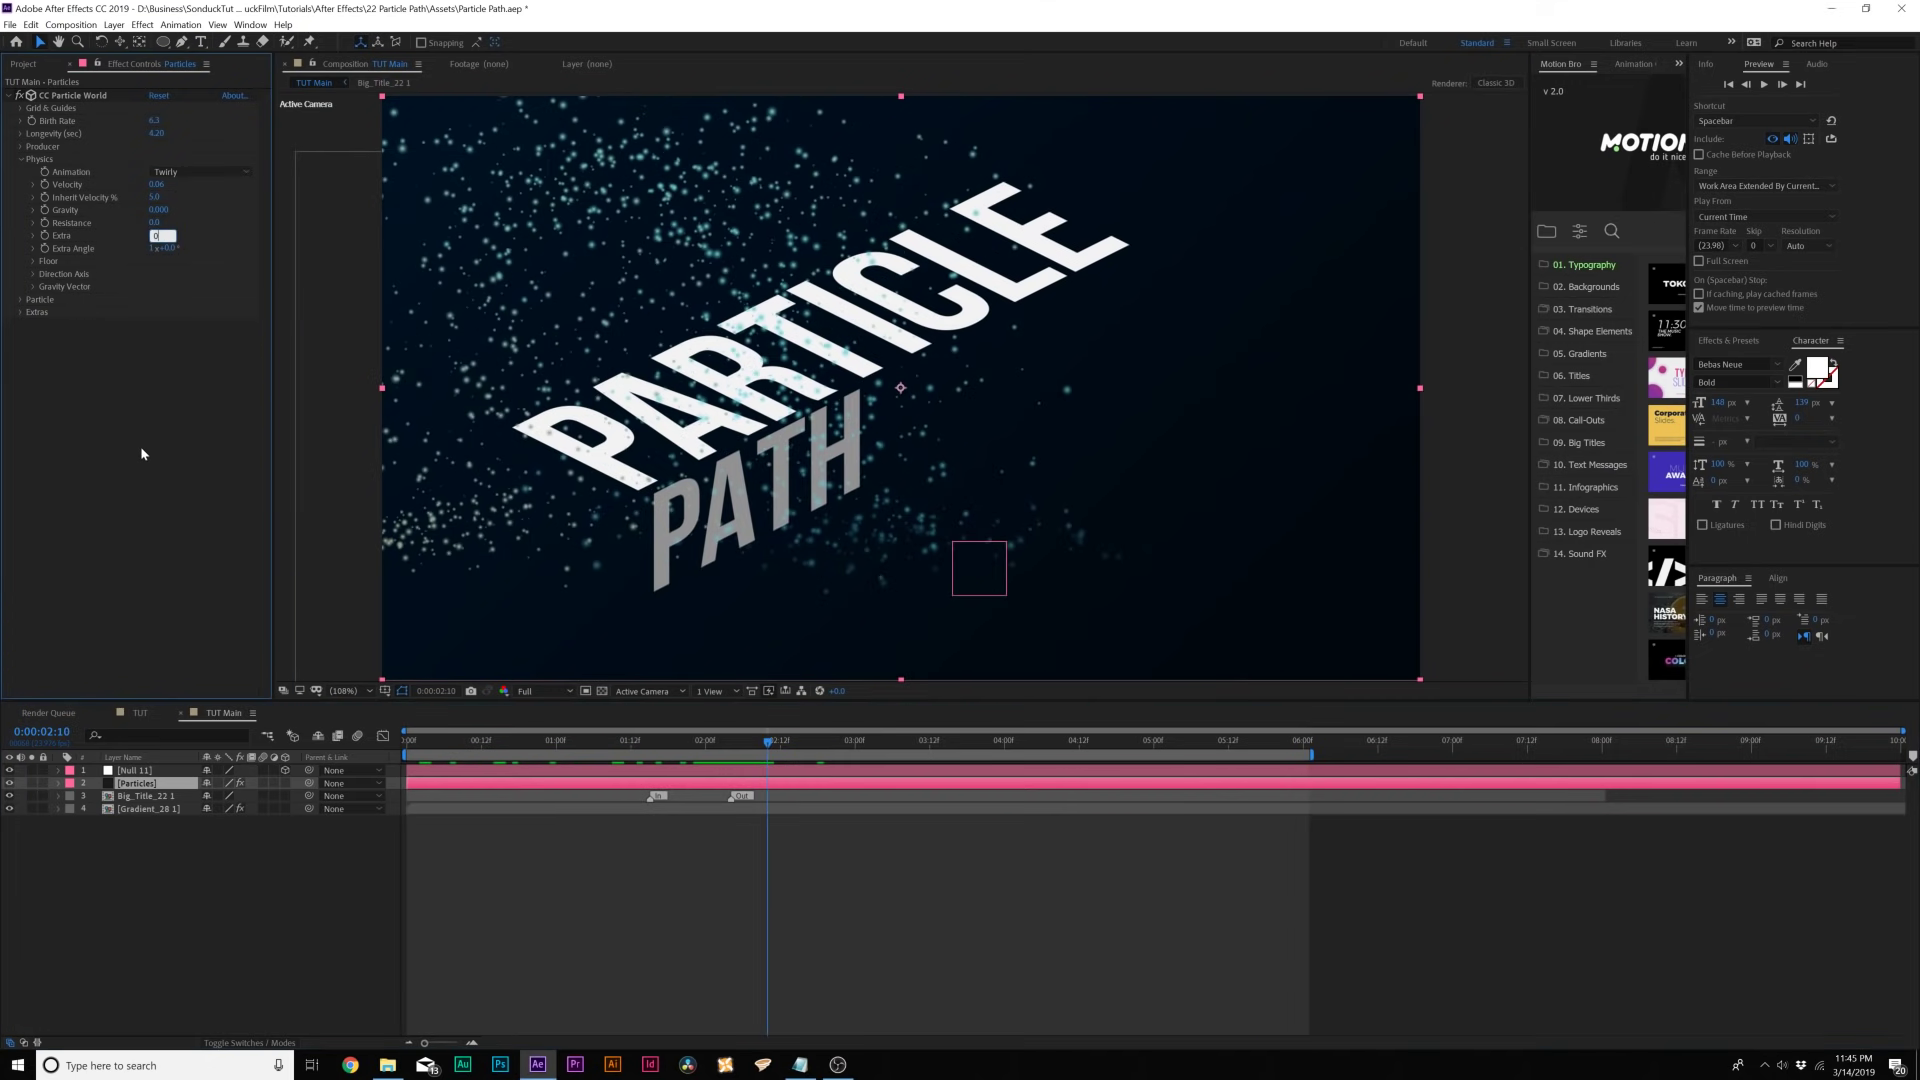
key("Return")
left_click_drag(408, 742, 807, 741)
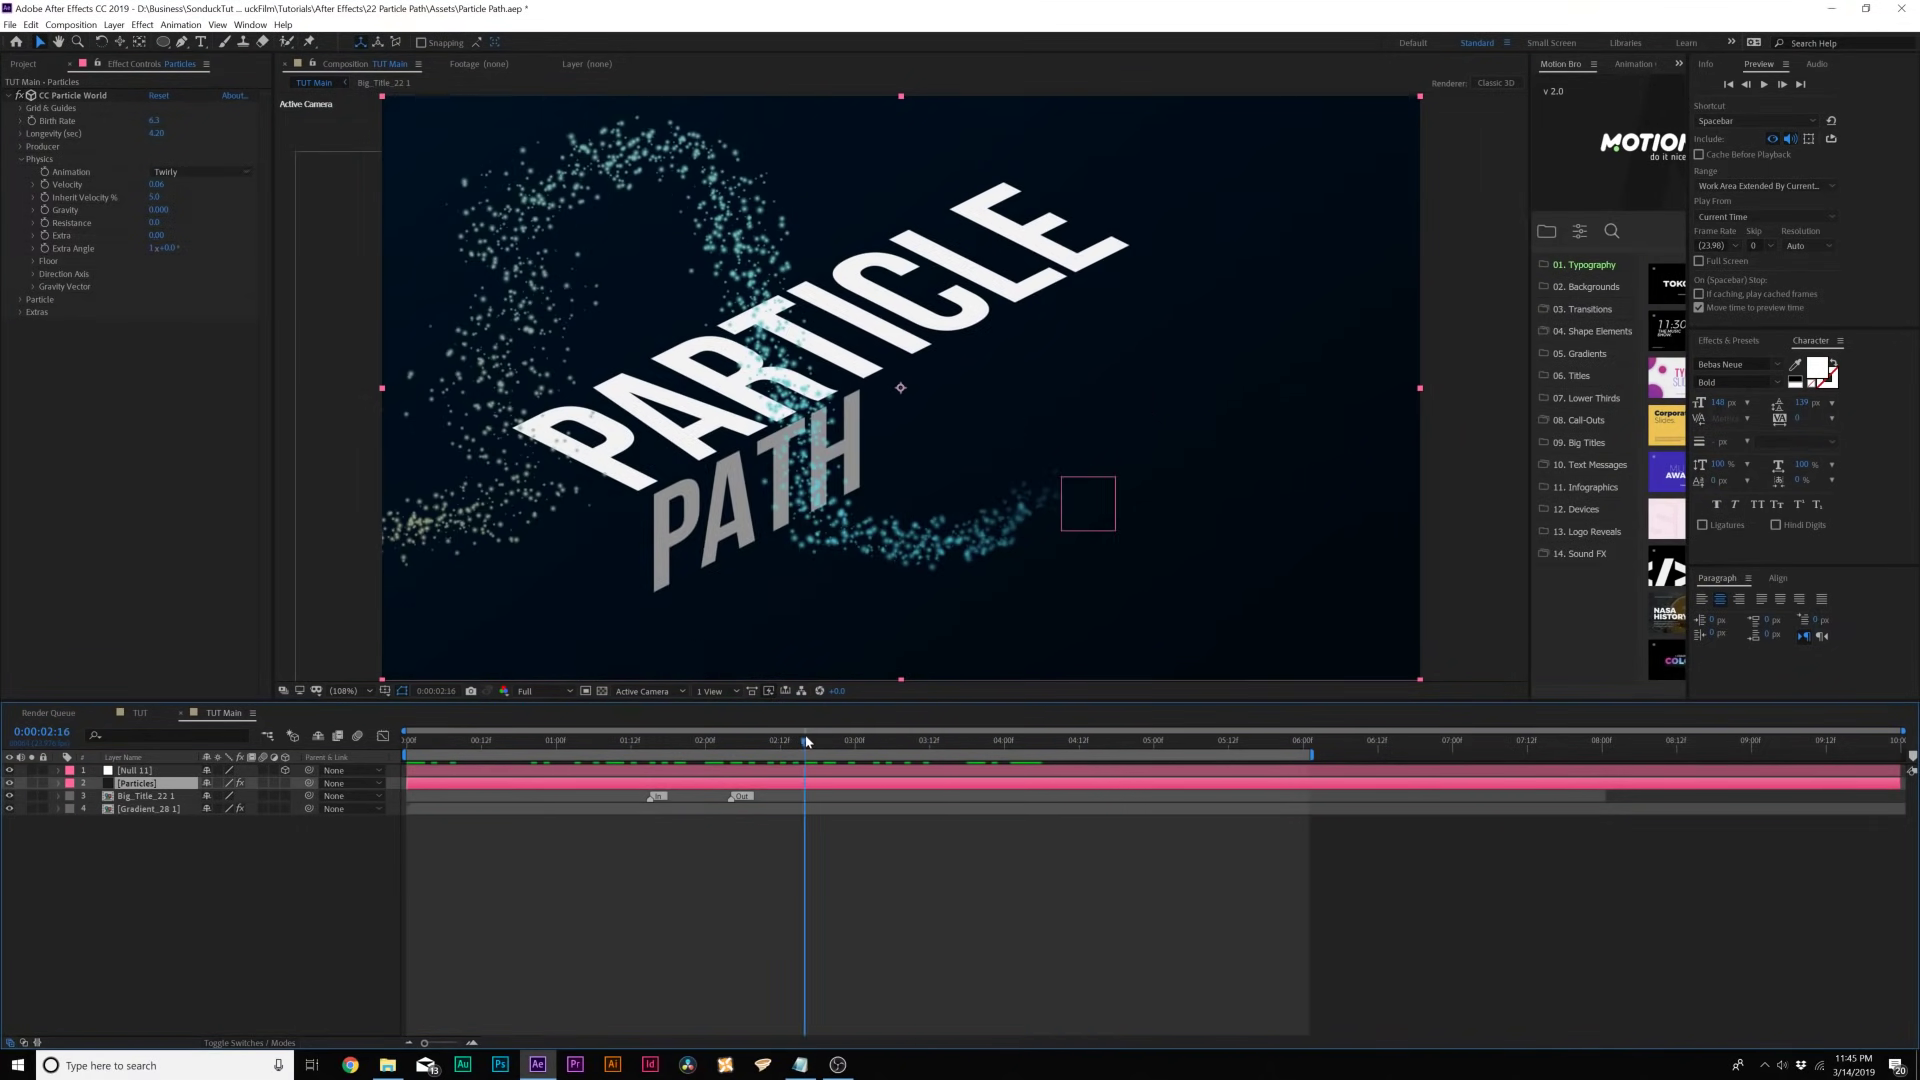
- Drive the particles' Extra Angle with the expression time*100 and scrub through the resulting motion
left_click_drag(163, 248, 221, 242)
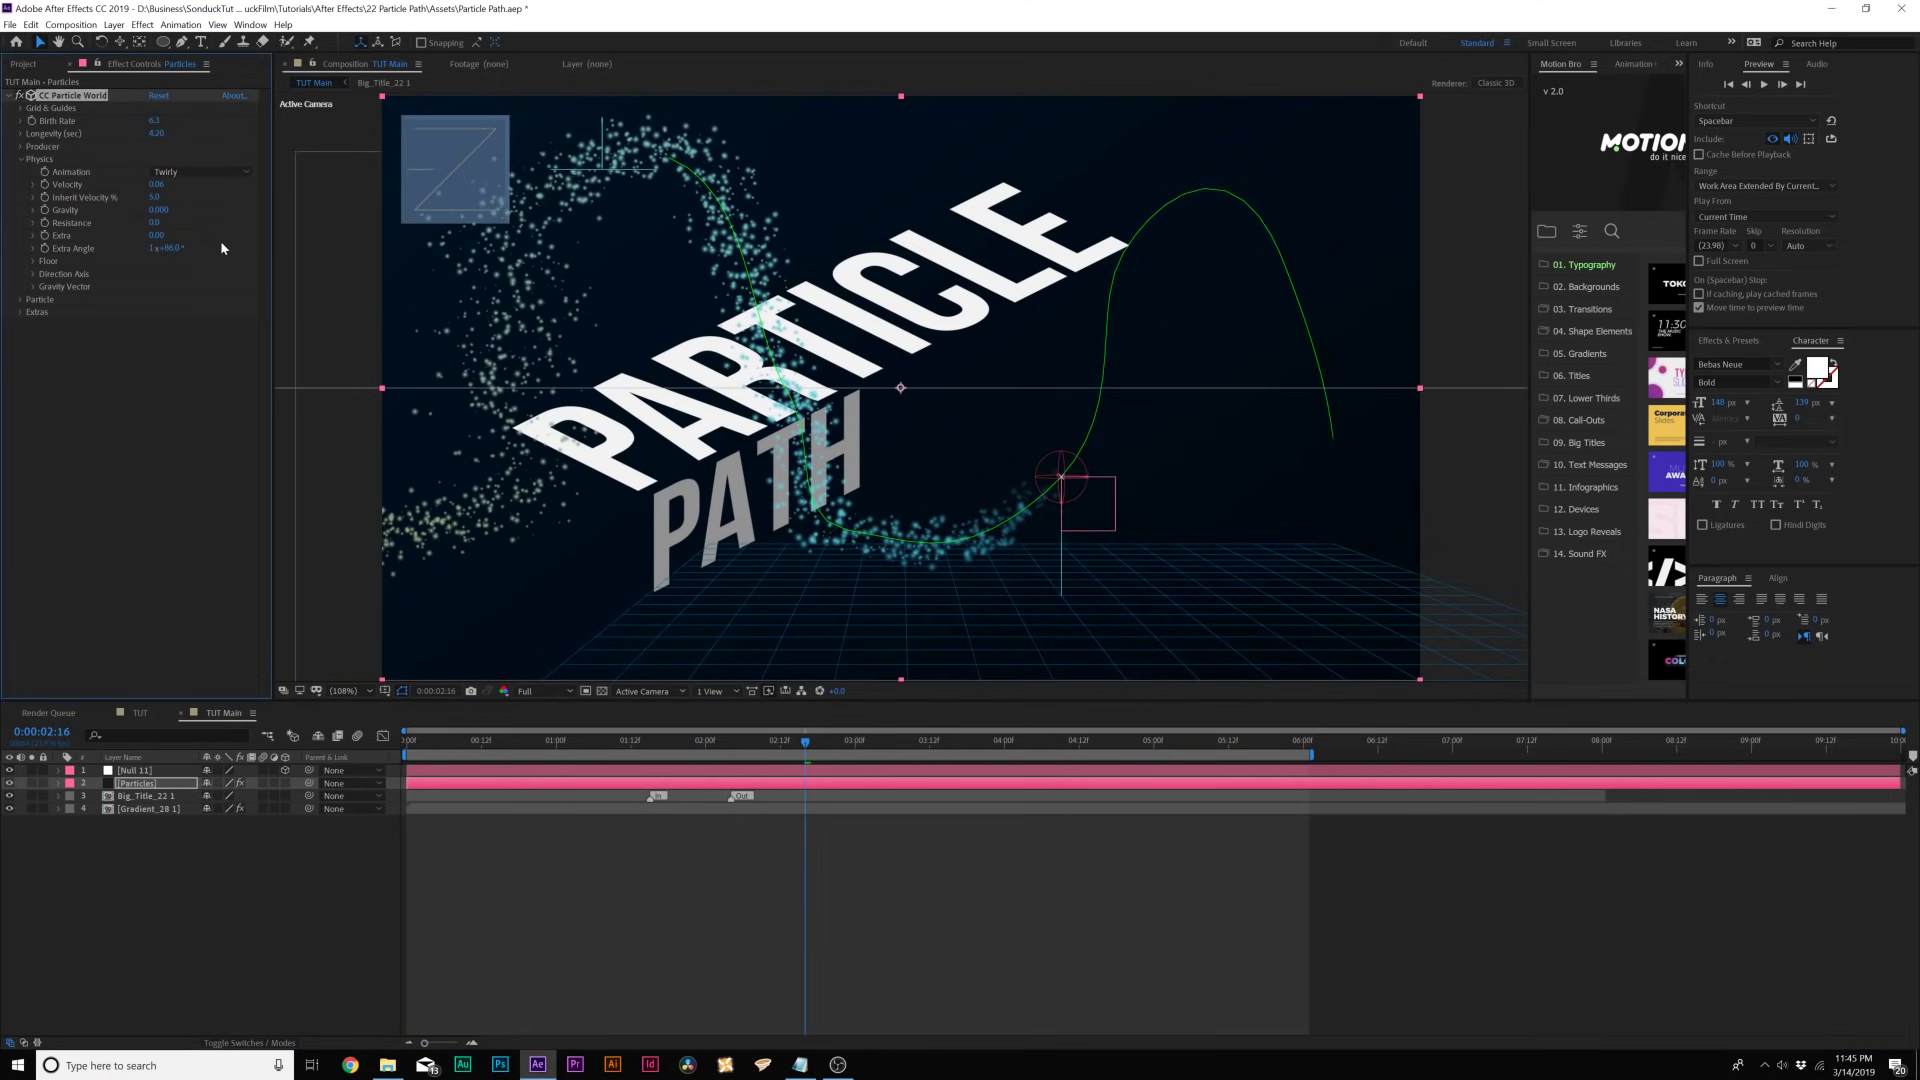
key("ctrl+z")
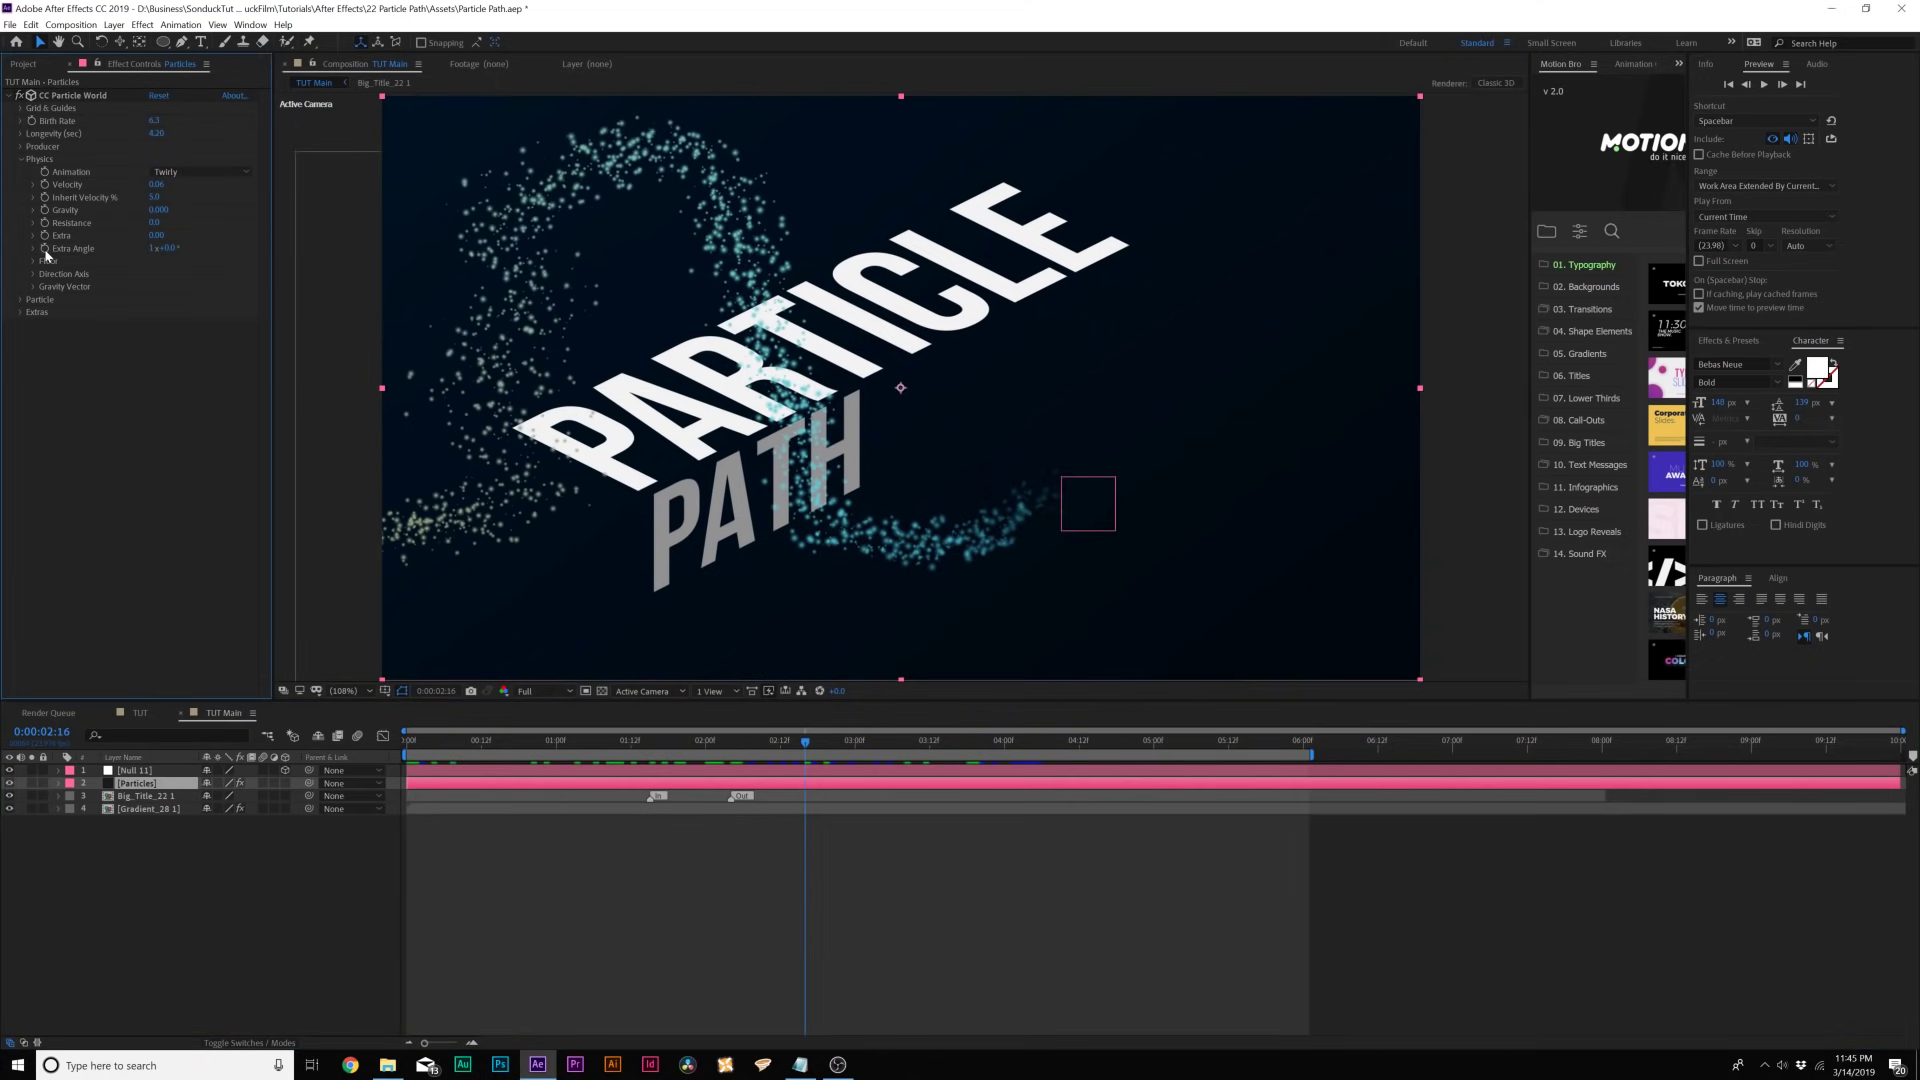
left_click(44, 249, "alt")
key("BackSpace")
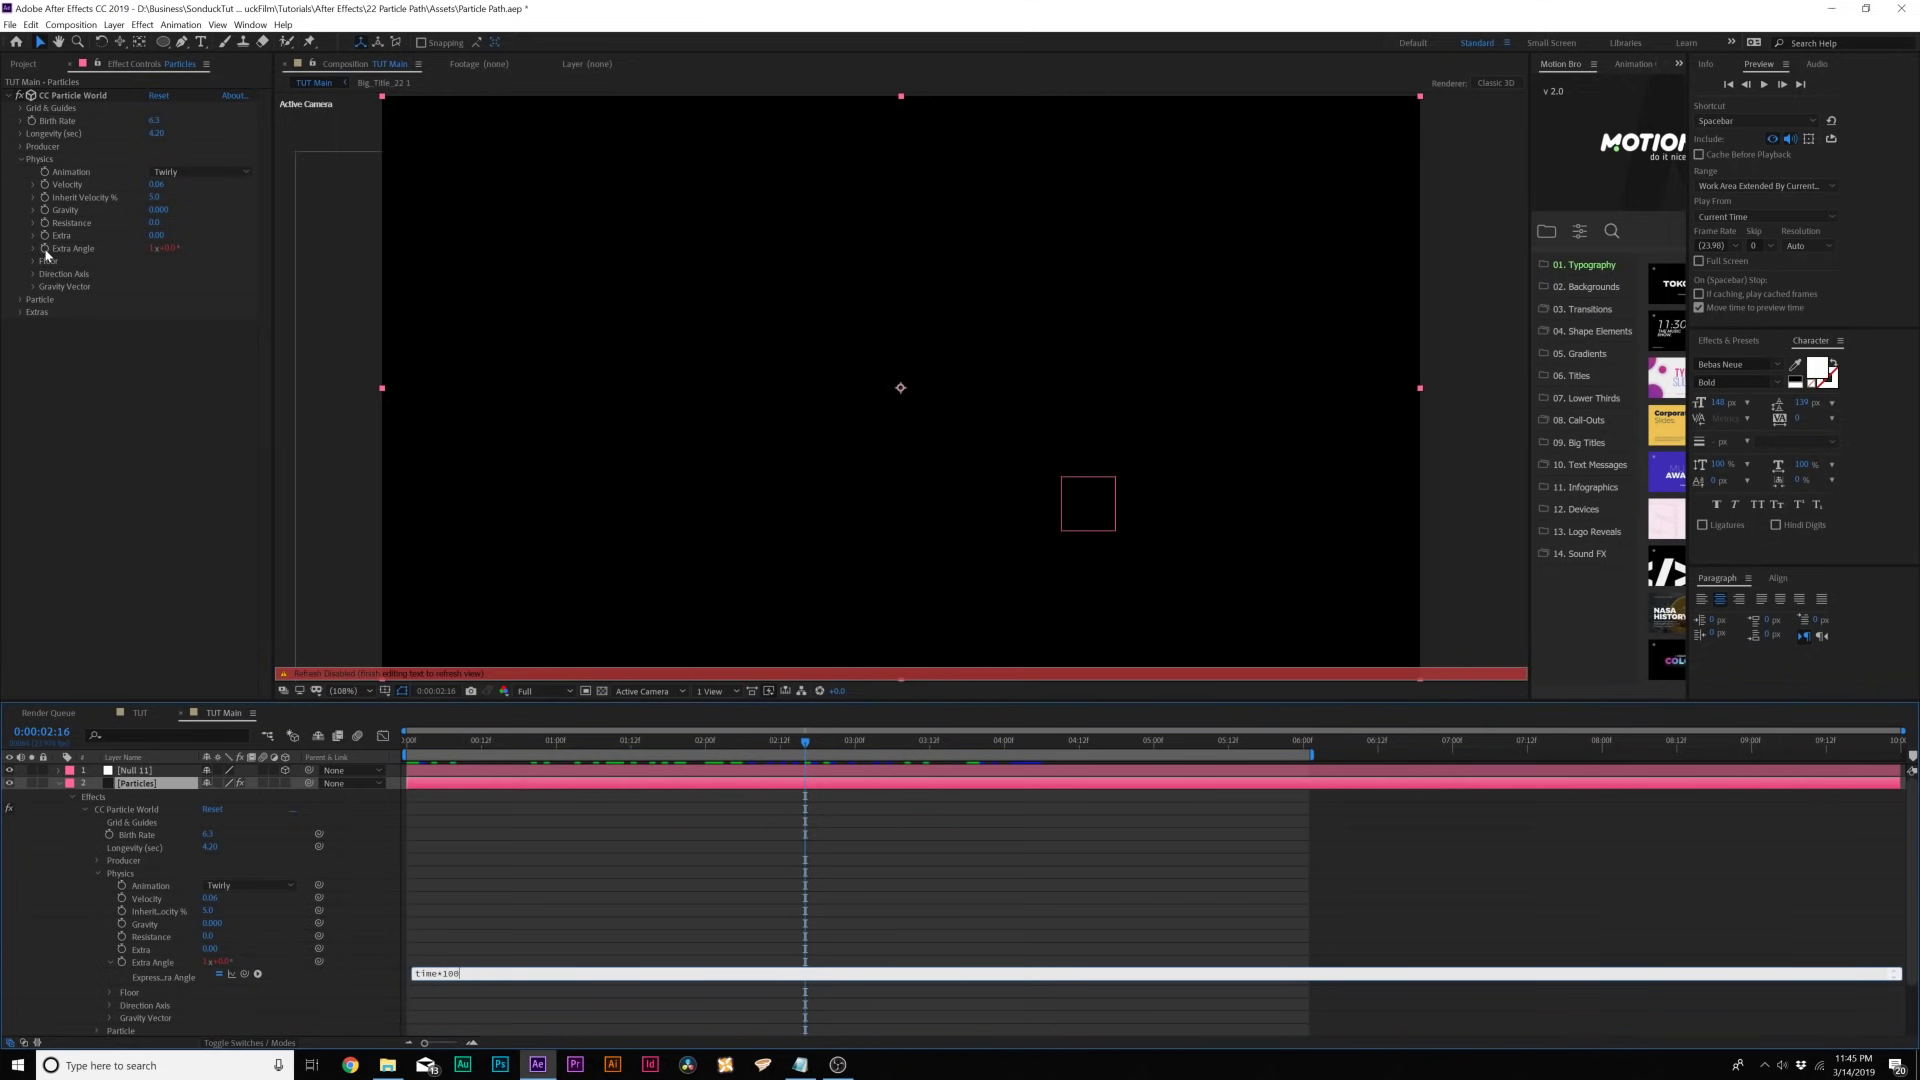
type("time*100")
left_click(484, 870)
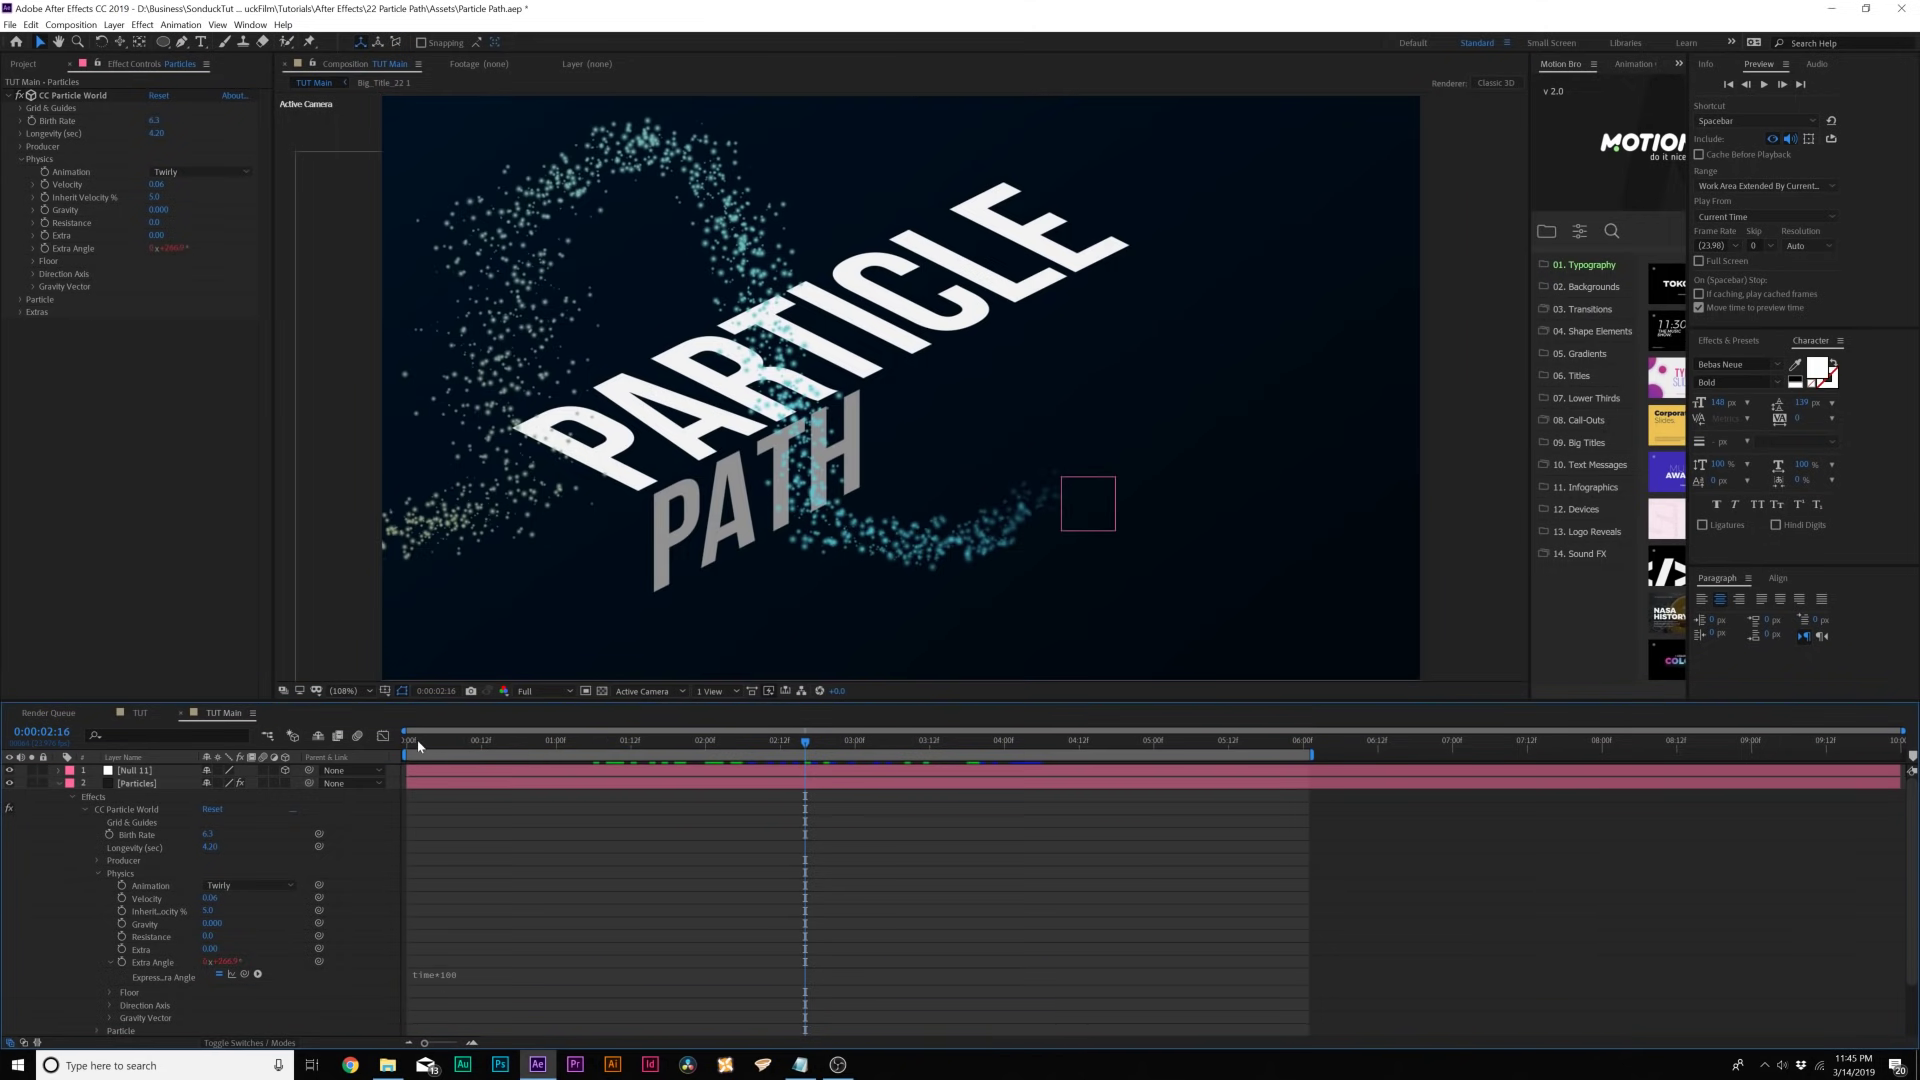
left_click_drag(418, 745, 980, 791)
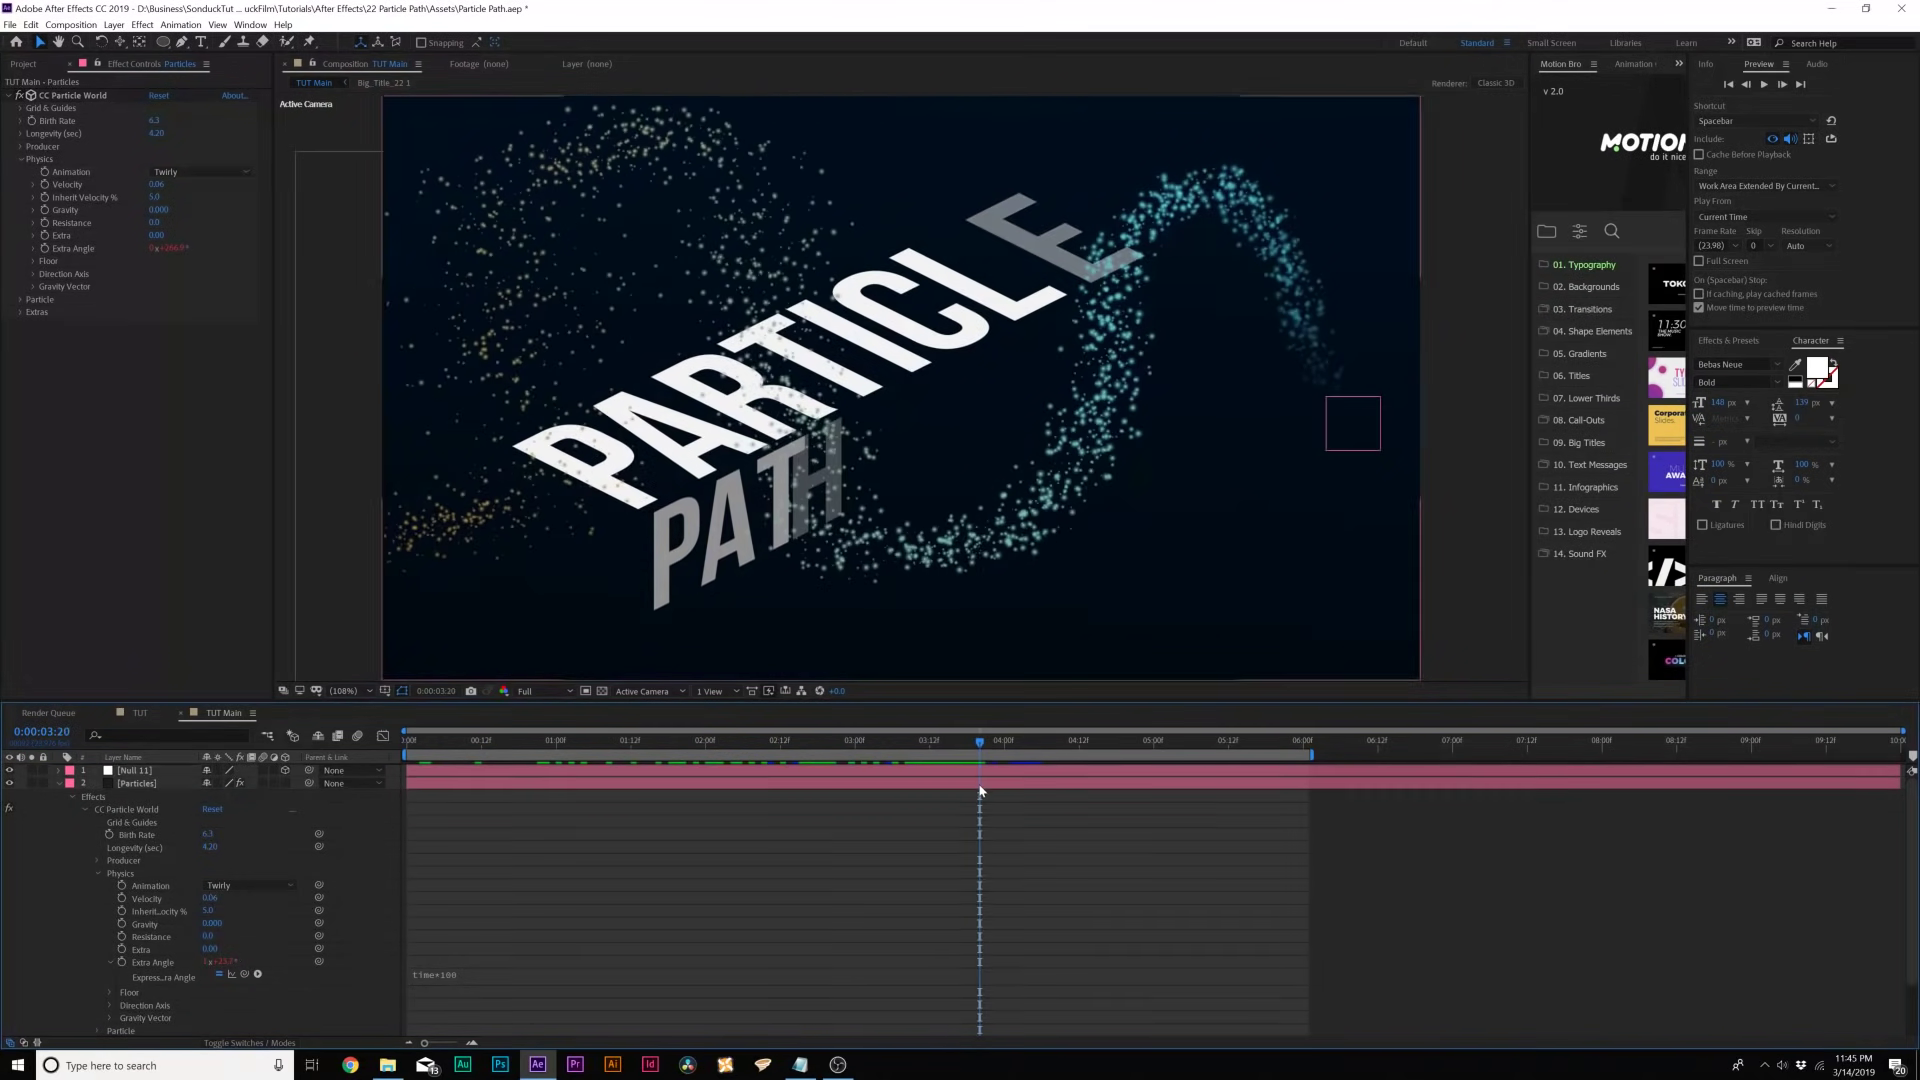
- Set the particle producer's Radius X and Radius Y to 0
left_click(24, 147)
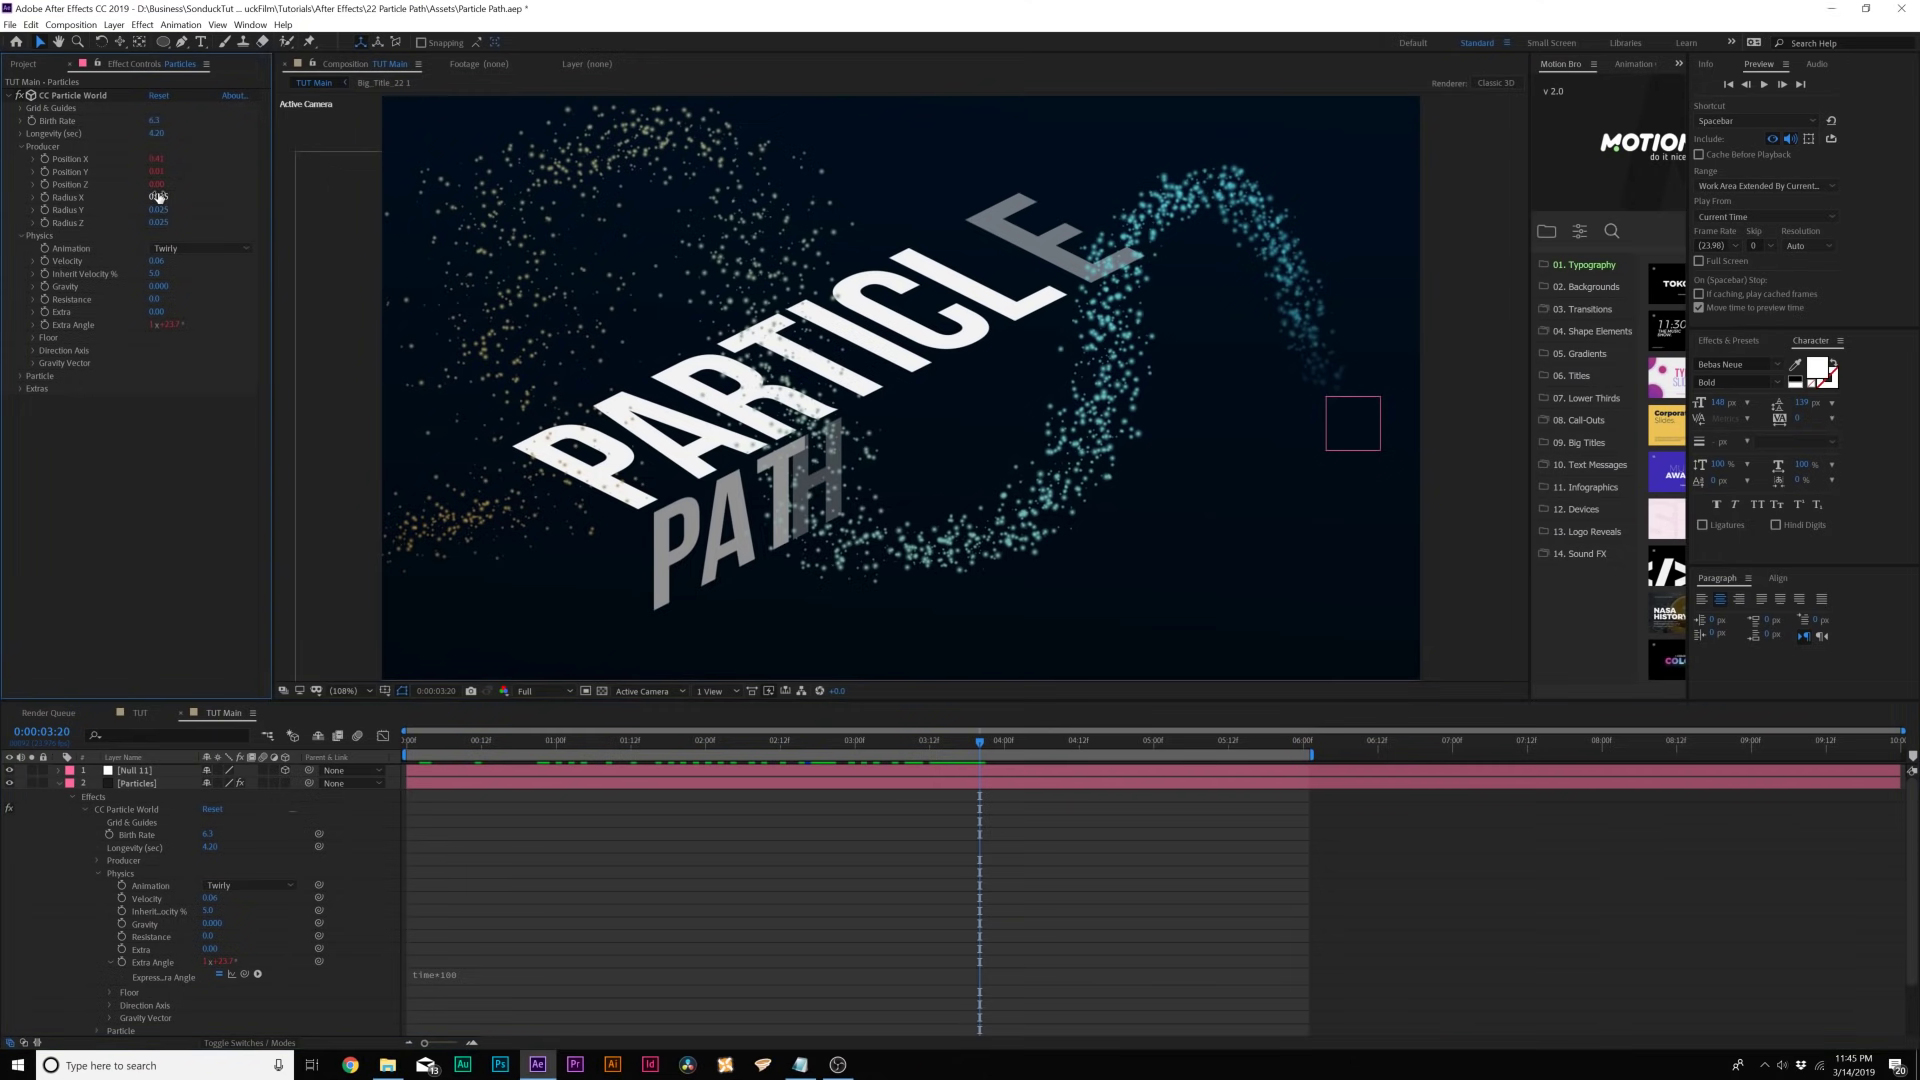
left_click(157, 196)
left_click(195, 197)
left_click(160, 209)
type("0")
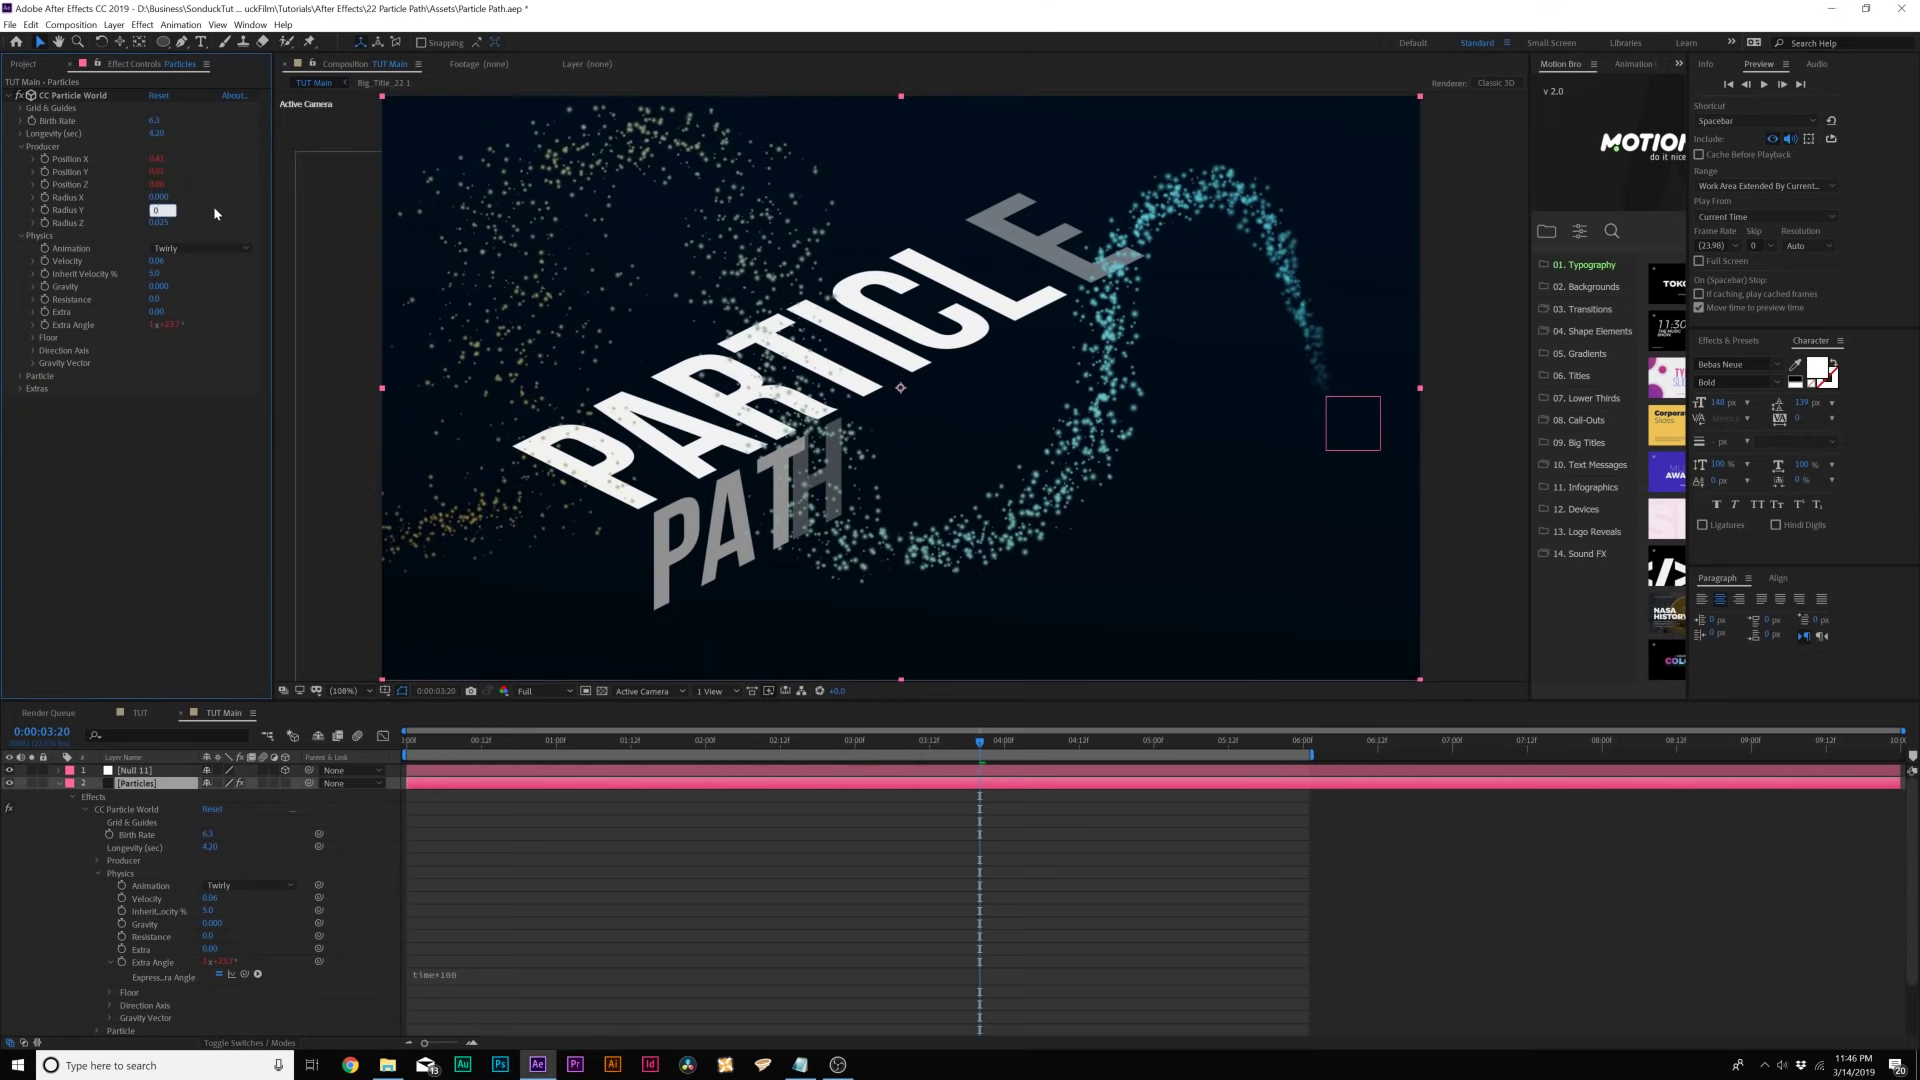
left_click(211, 208)
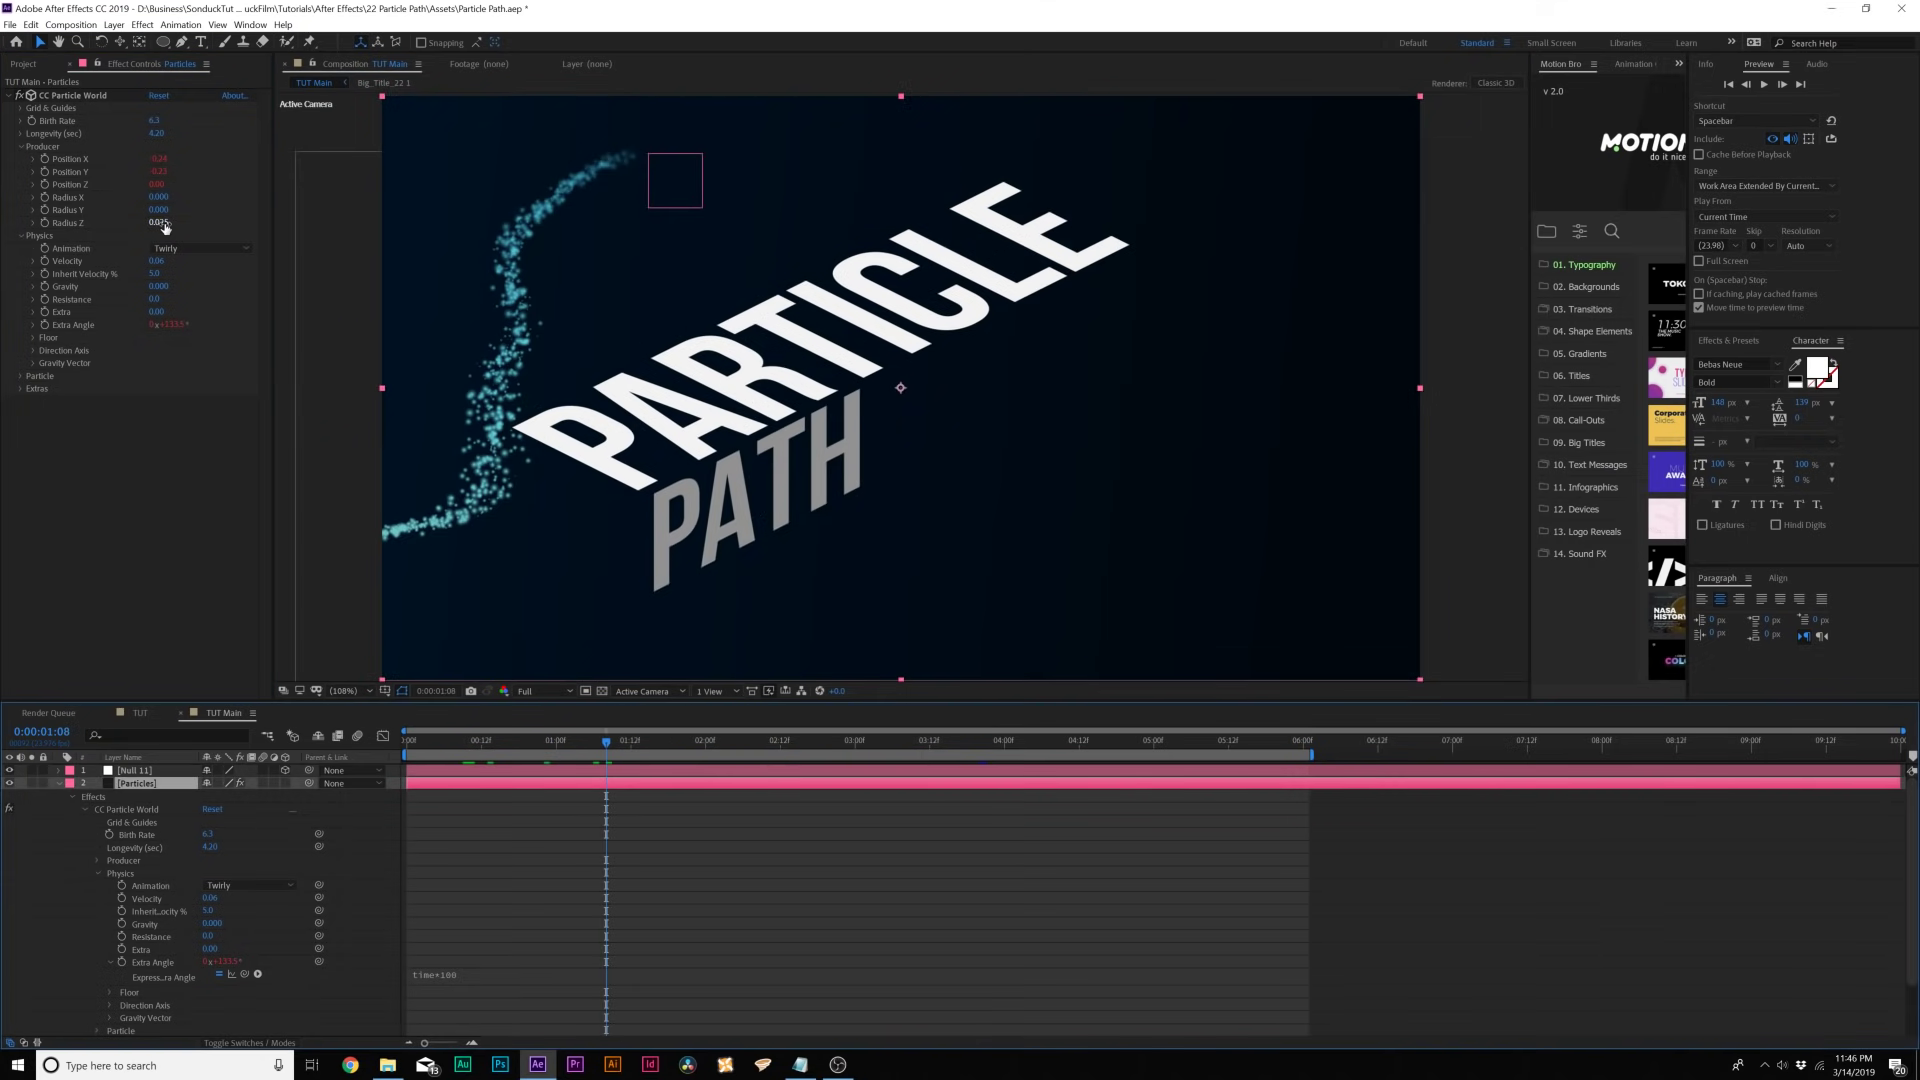
- Increase the producer's Radius Z to about 0.825 and check the wider trail across the timeline
left_click_drag(163, 223, 186, 222)
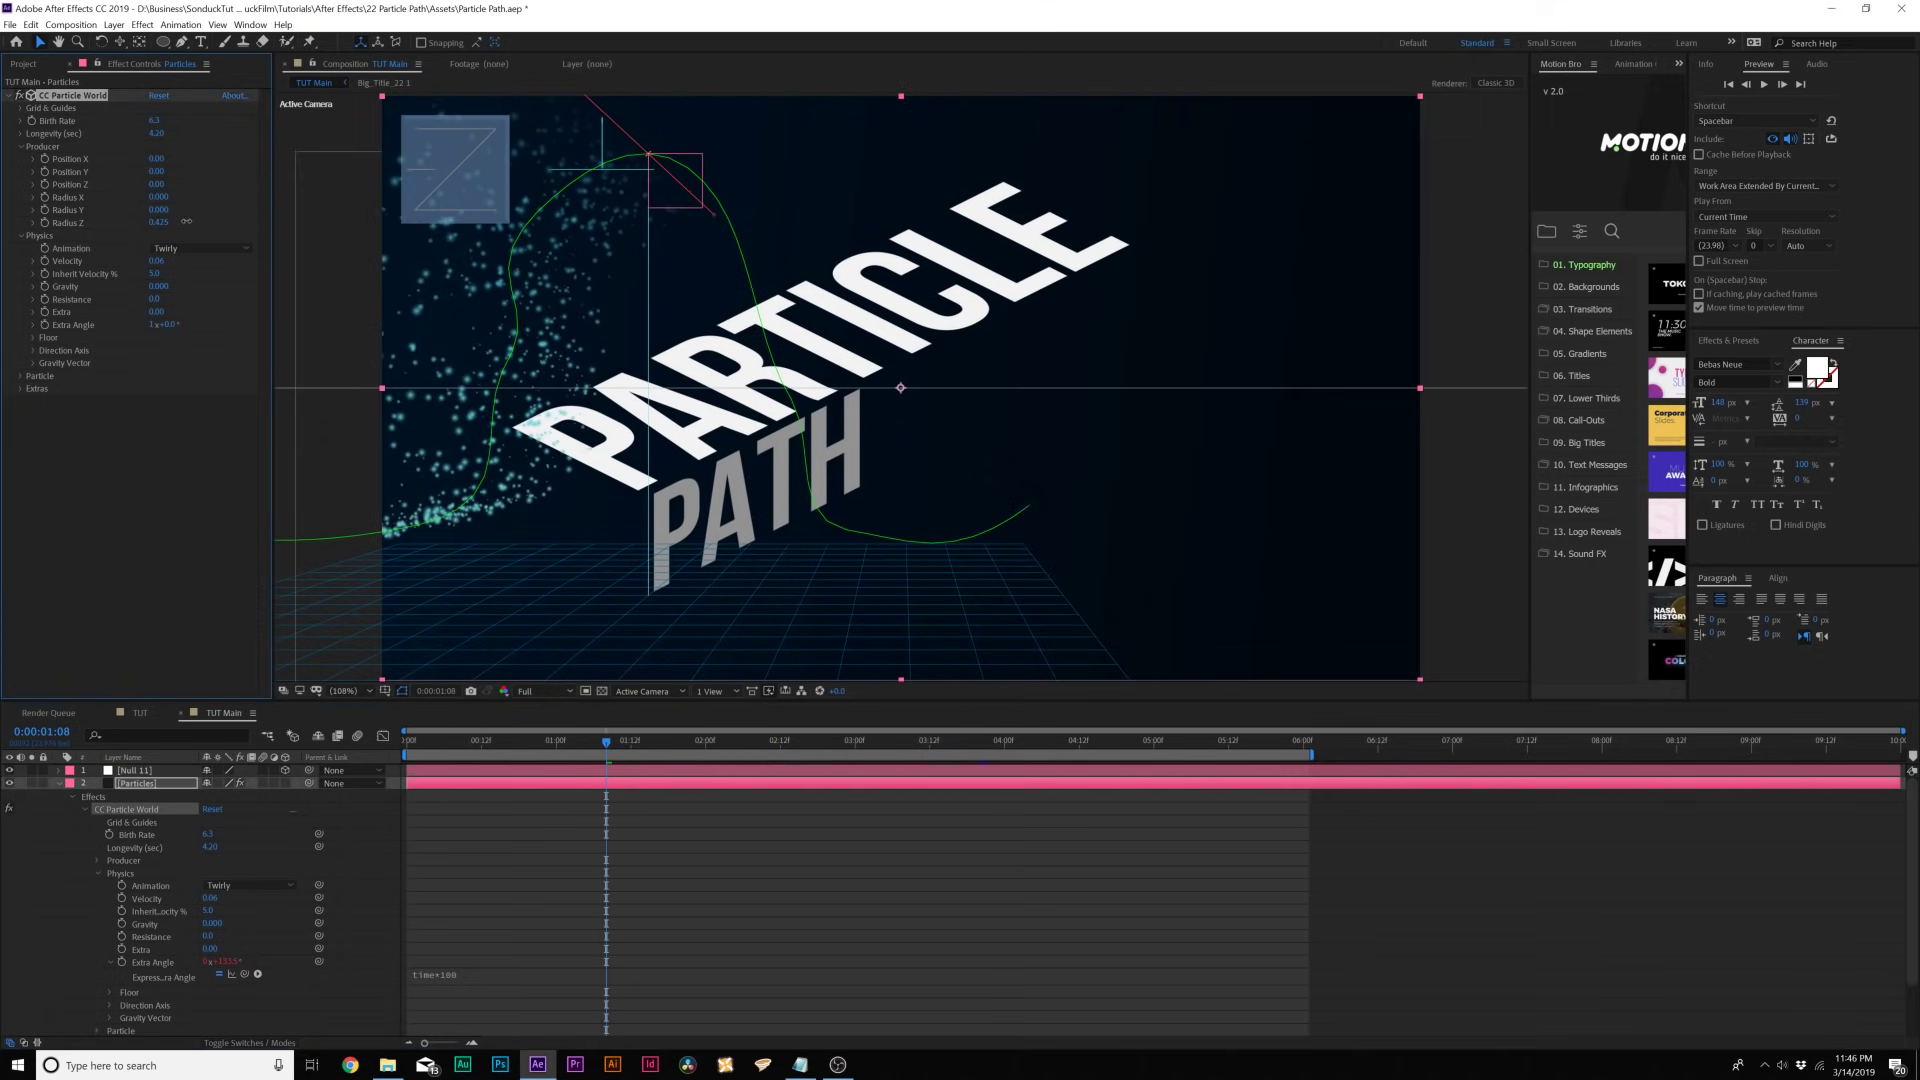
left_click(528, 892)
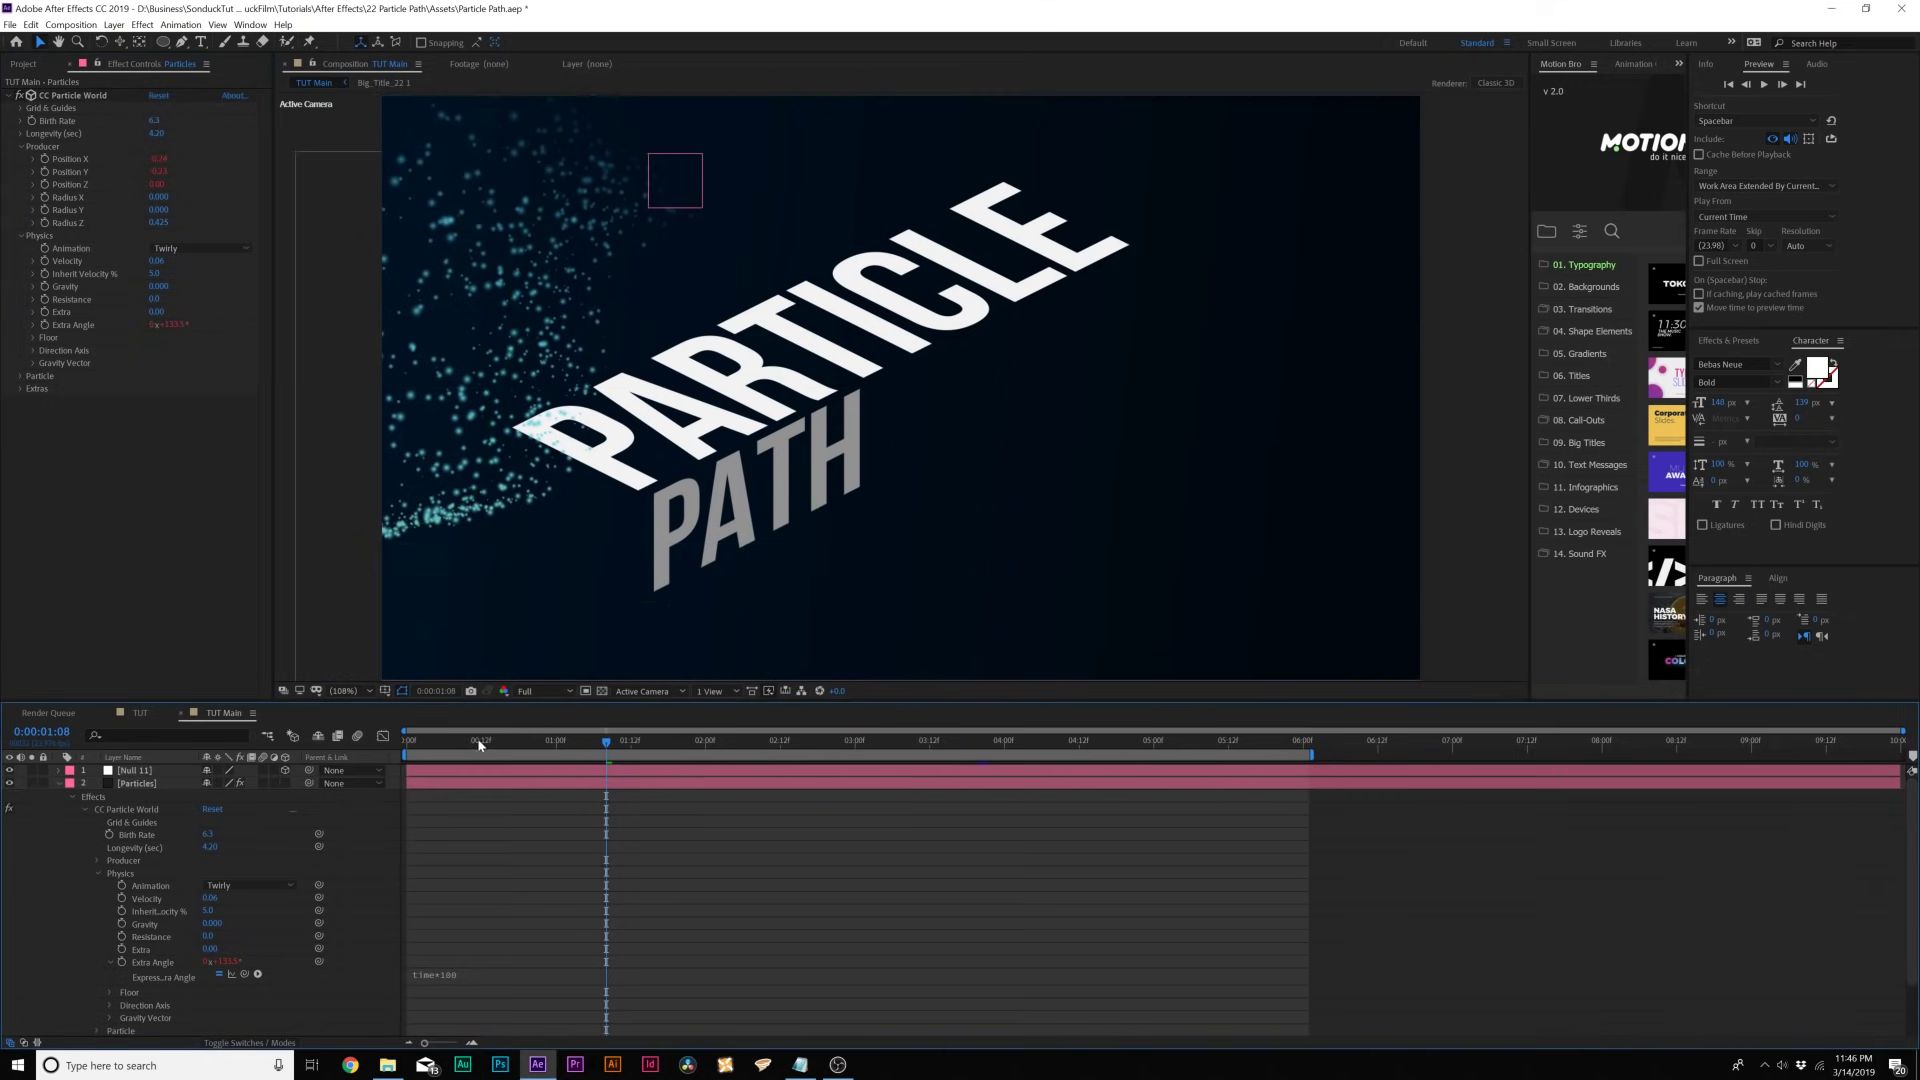
left_click_drag(414, 742, 687, 760)
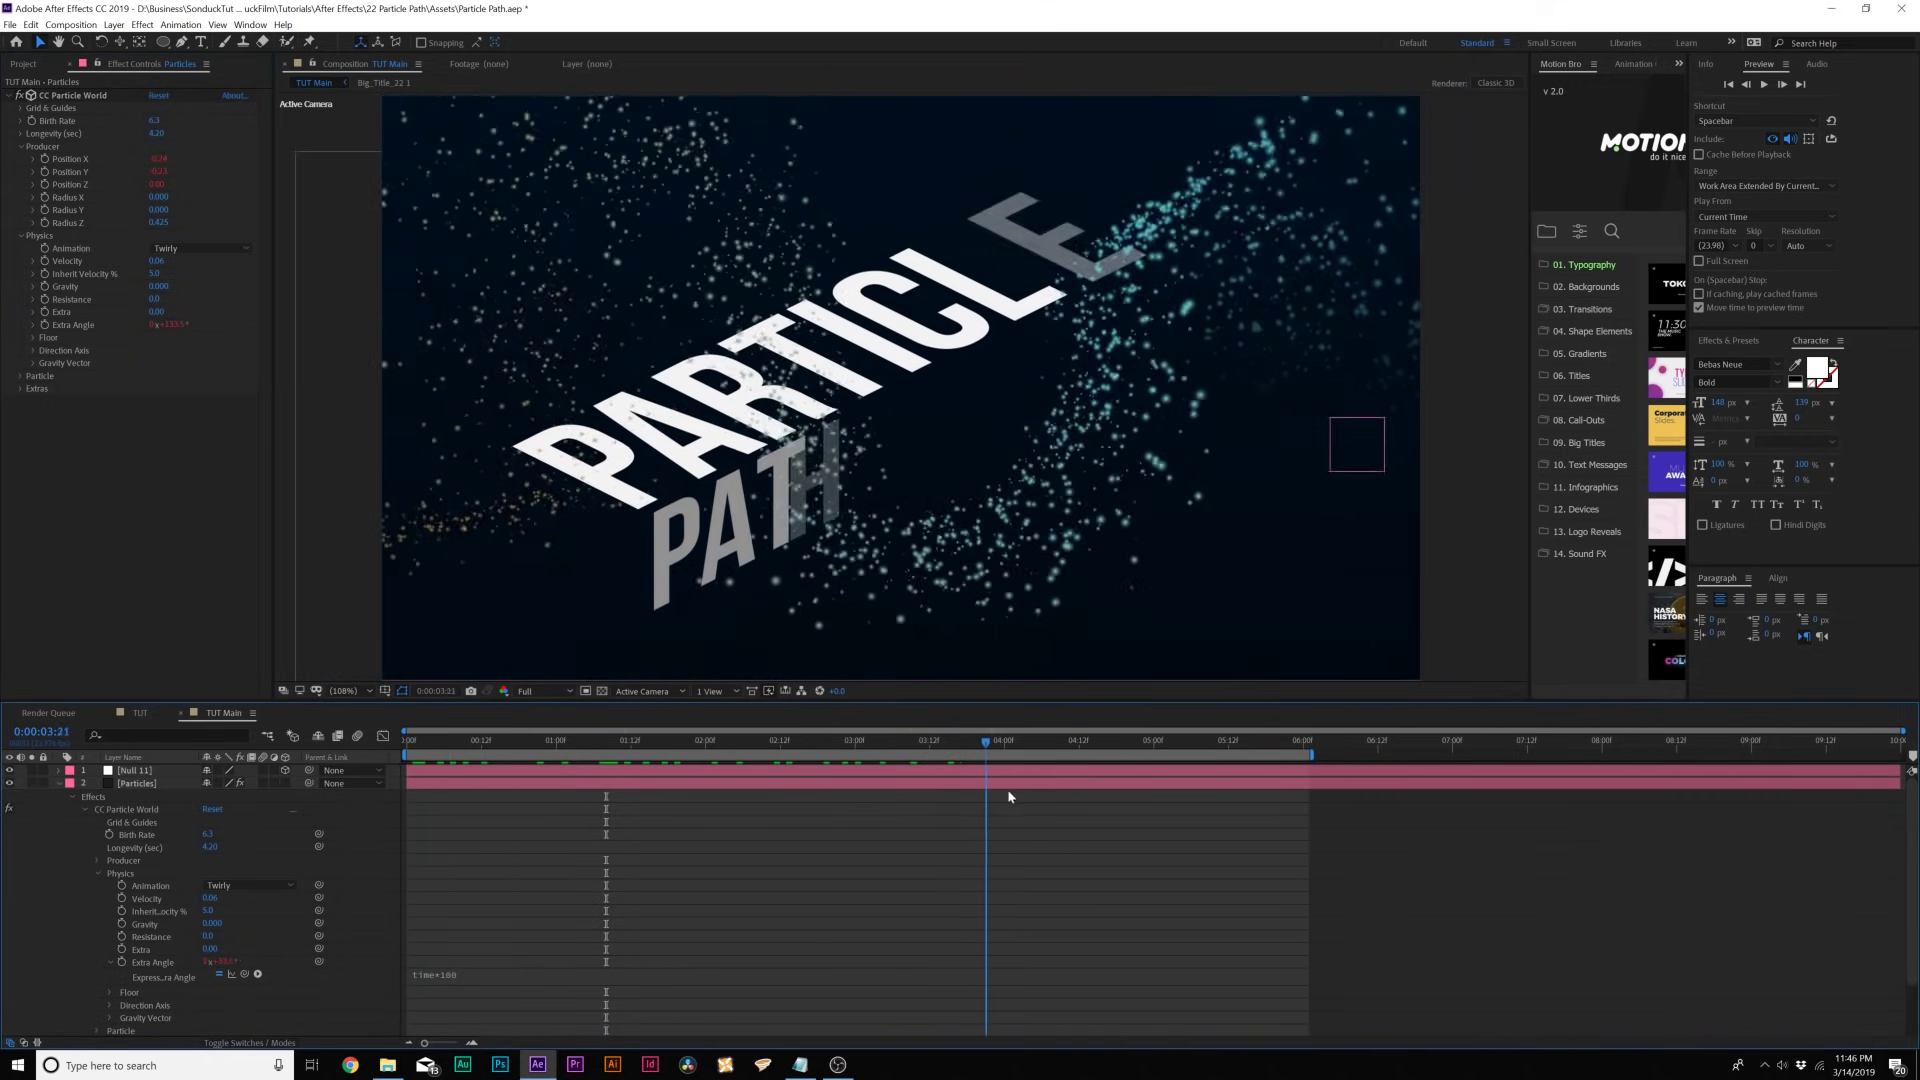
left_click_drag(1015, 823, 729, 789)
- Raise the particles' Volume Shade and set the Depth Cue type to Fade
left_click(21, 376)
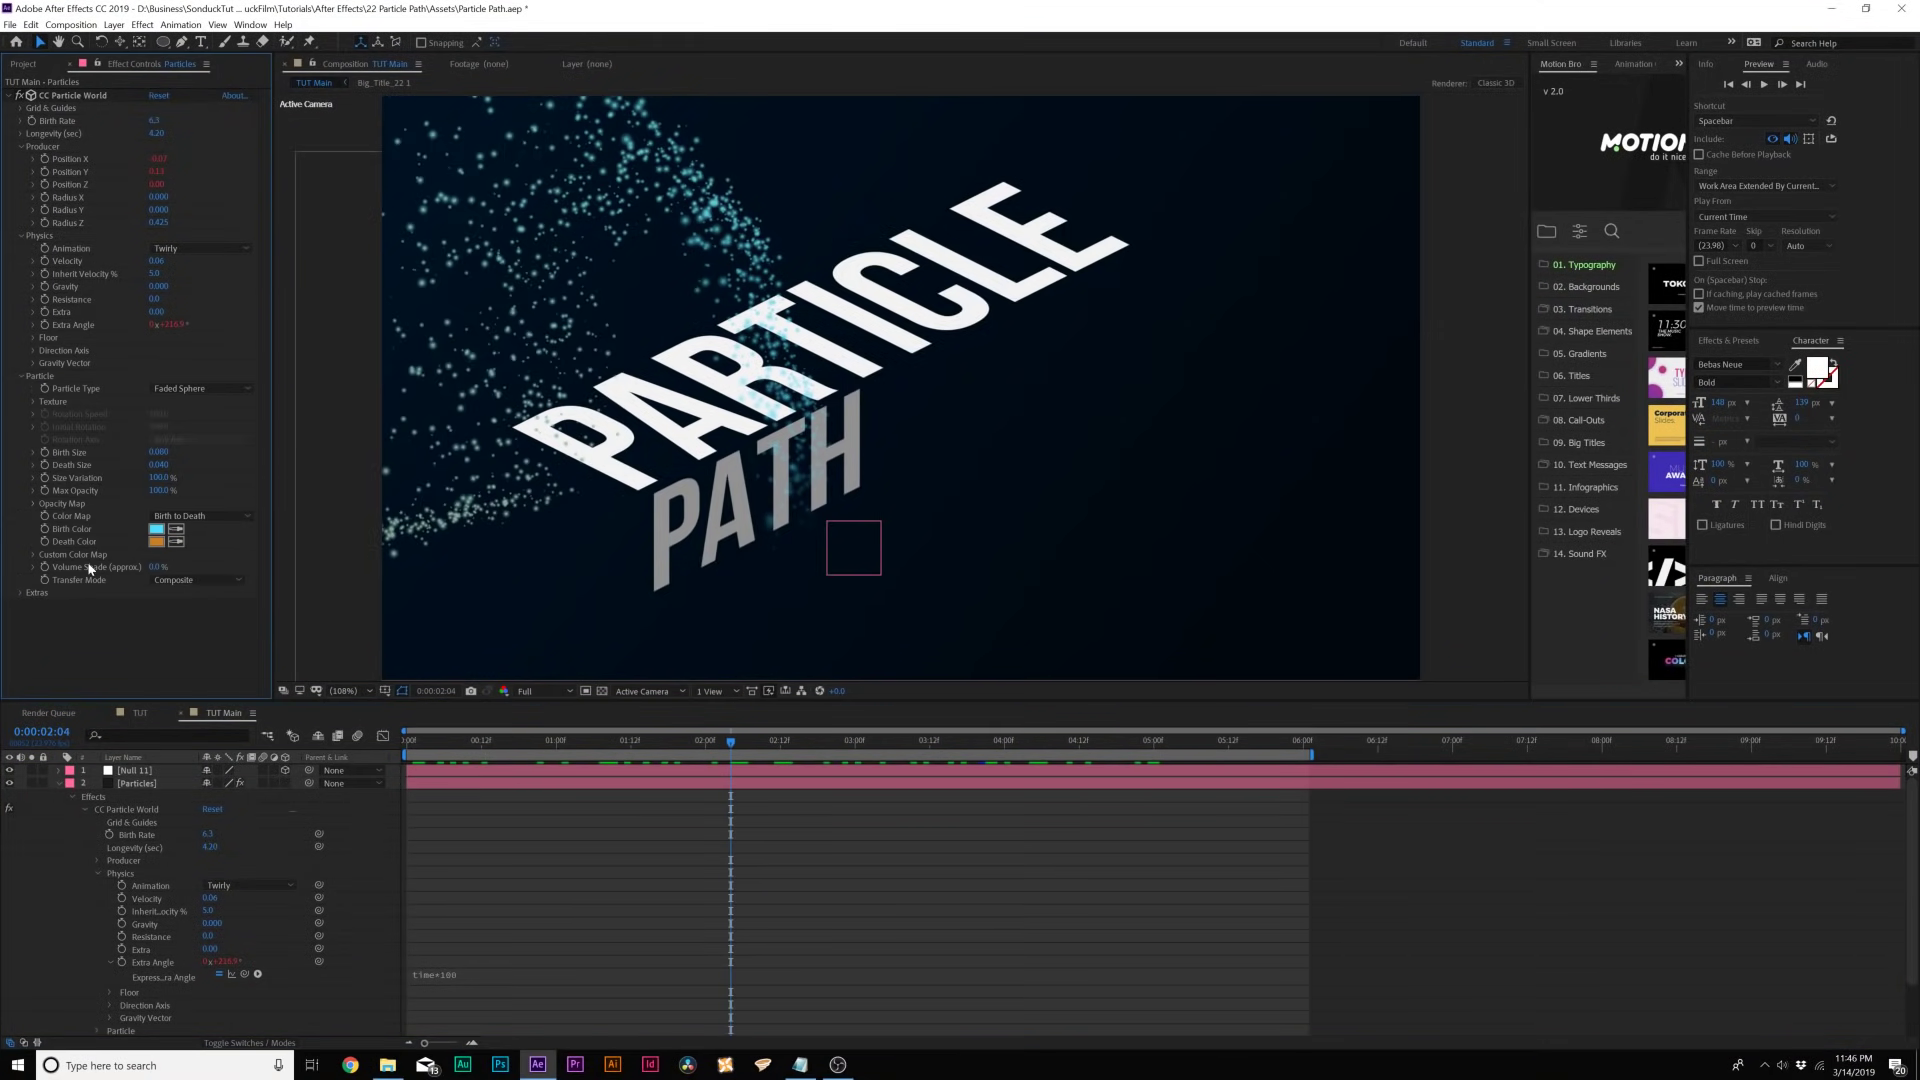
left_click_drag(153, 568, 176, 561)
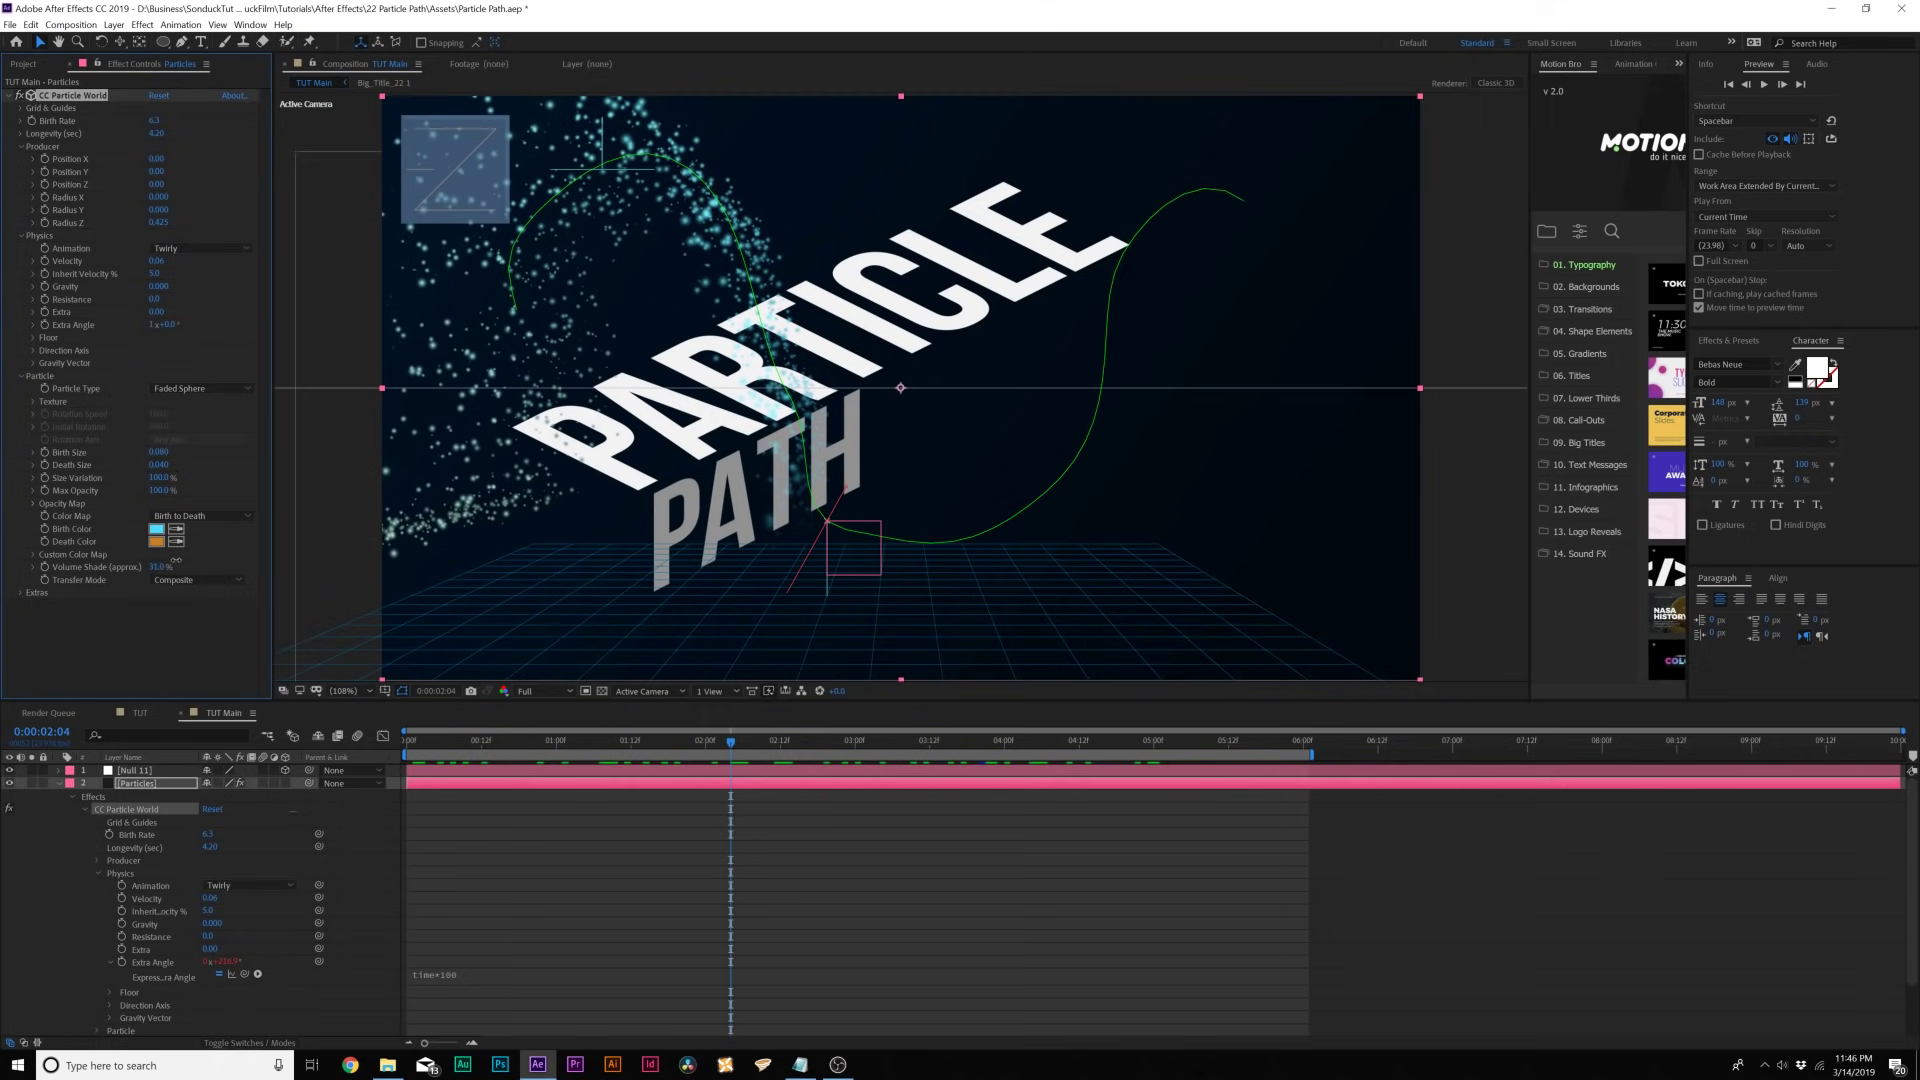
left_click(21, 593)
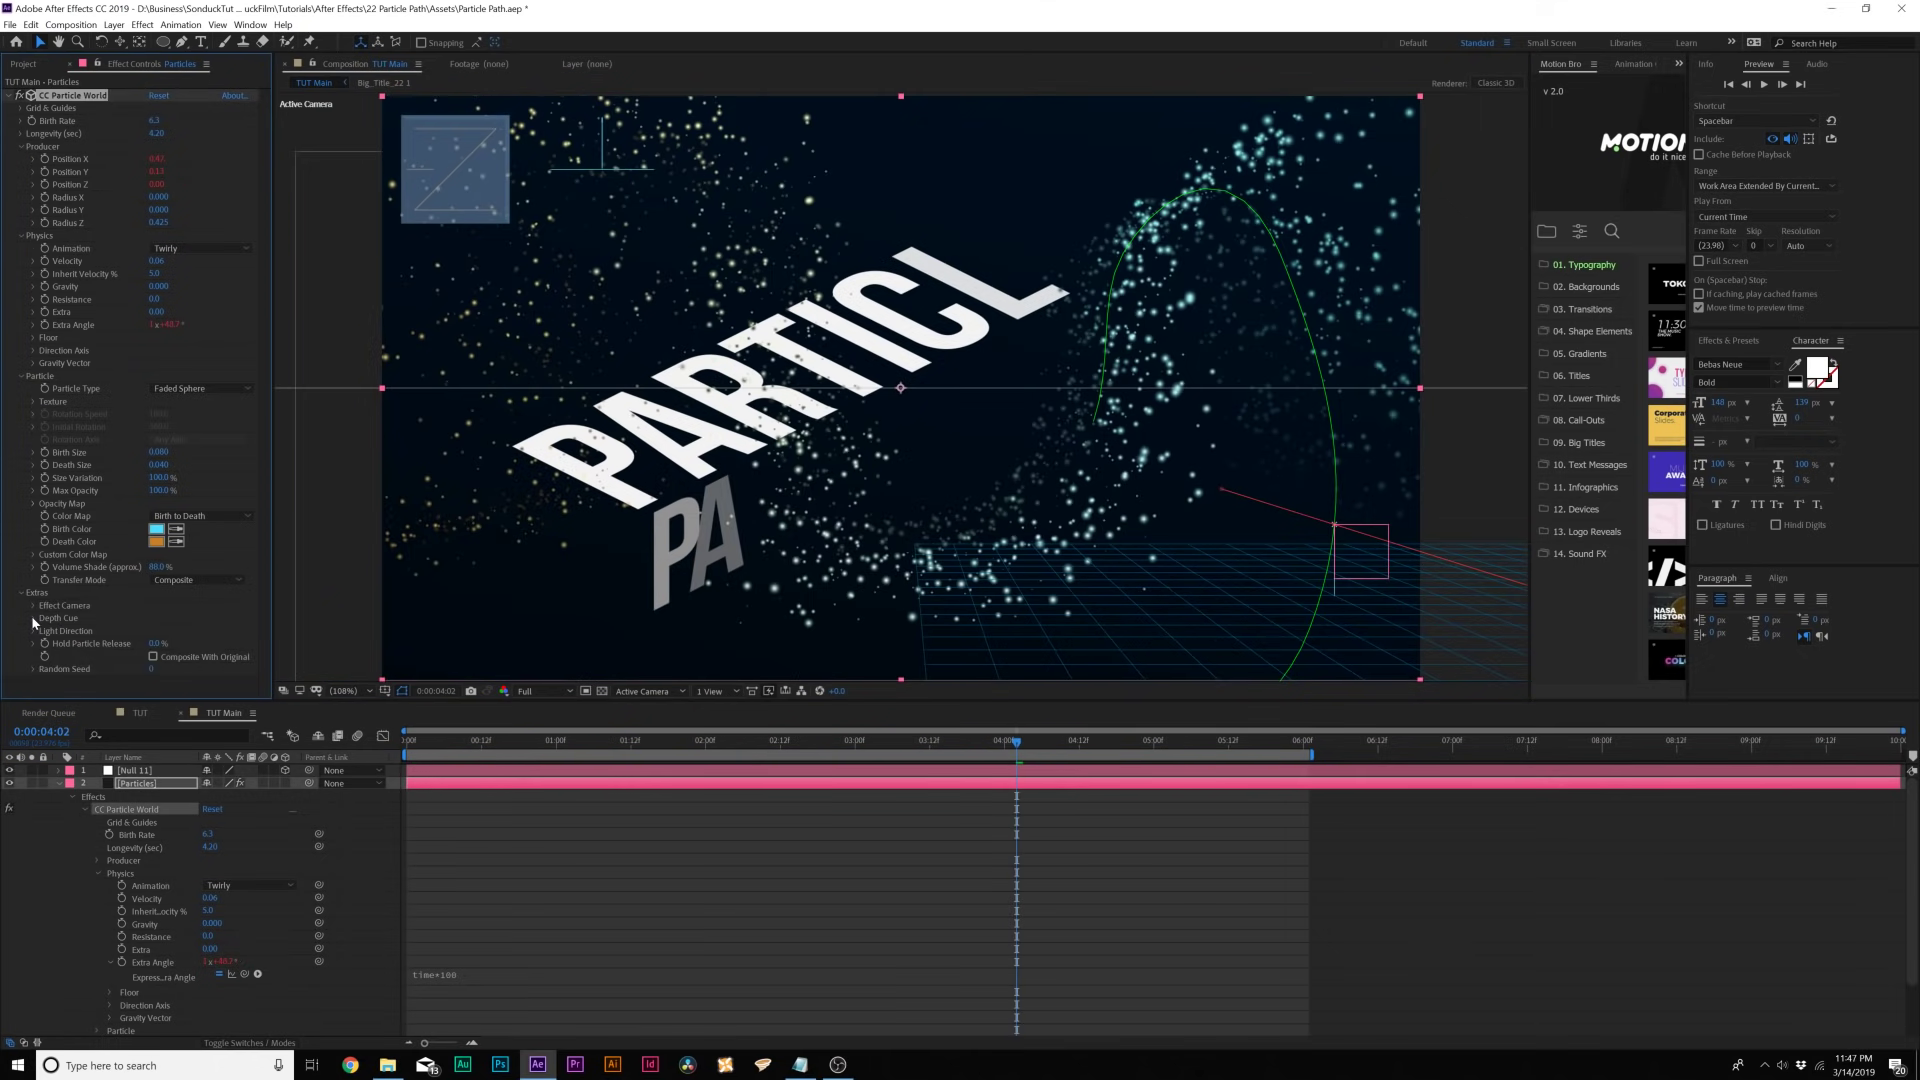
left_click(33, 619)
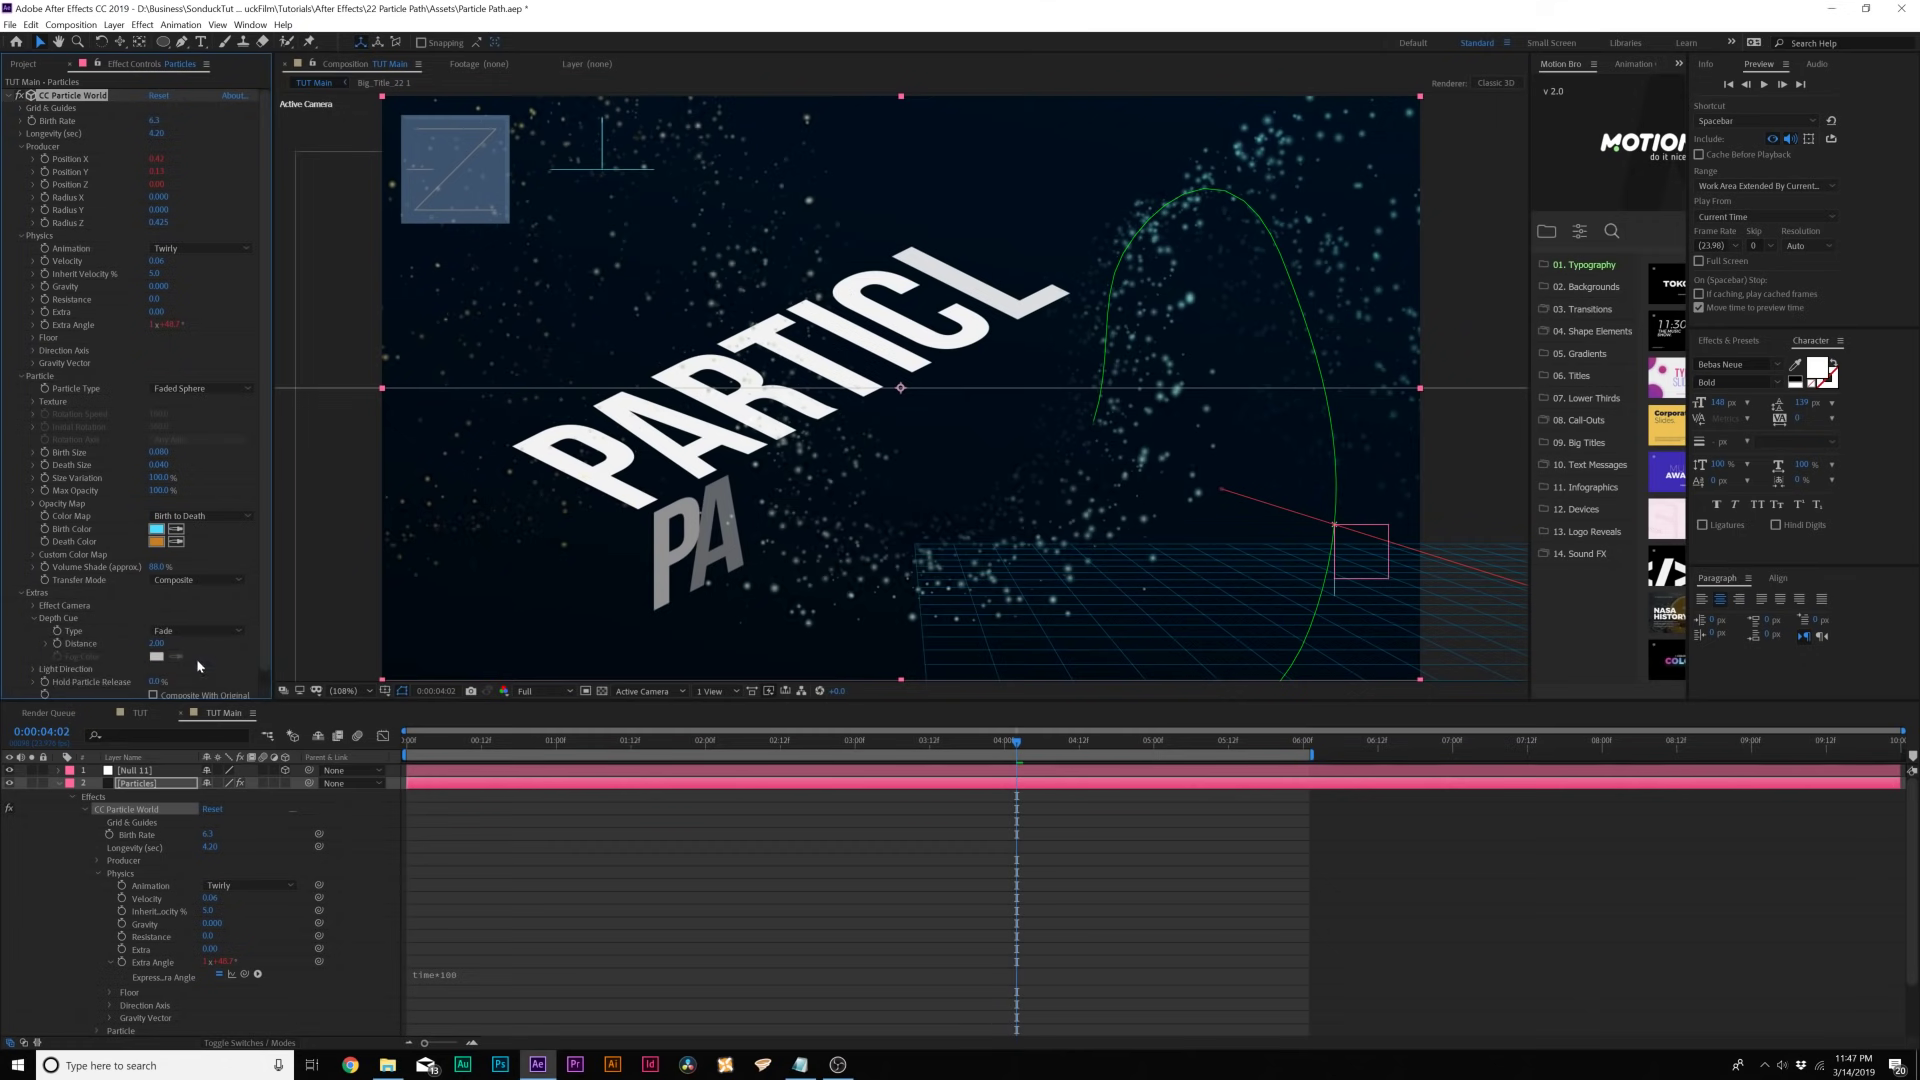
- Collapse the Particle settings and preview the composition from the first frame
left_click(21, 375)
key("Home")
key("space")
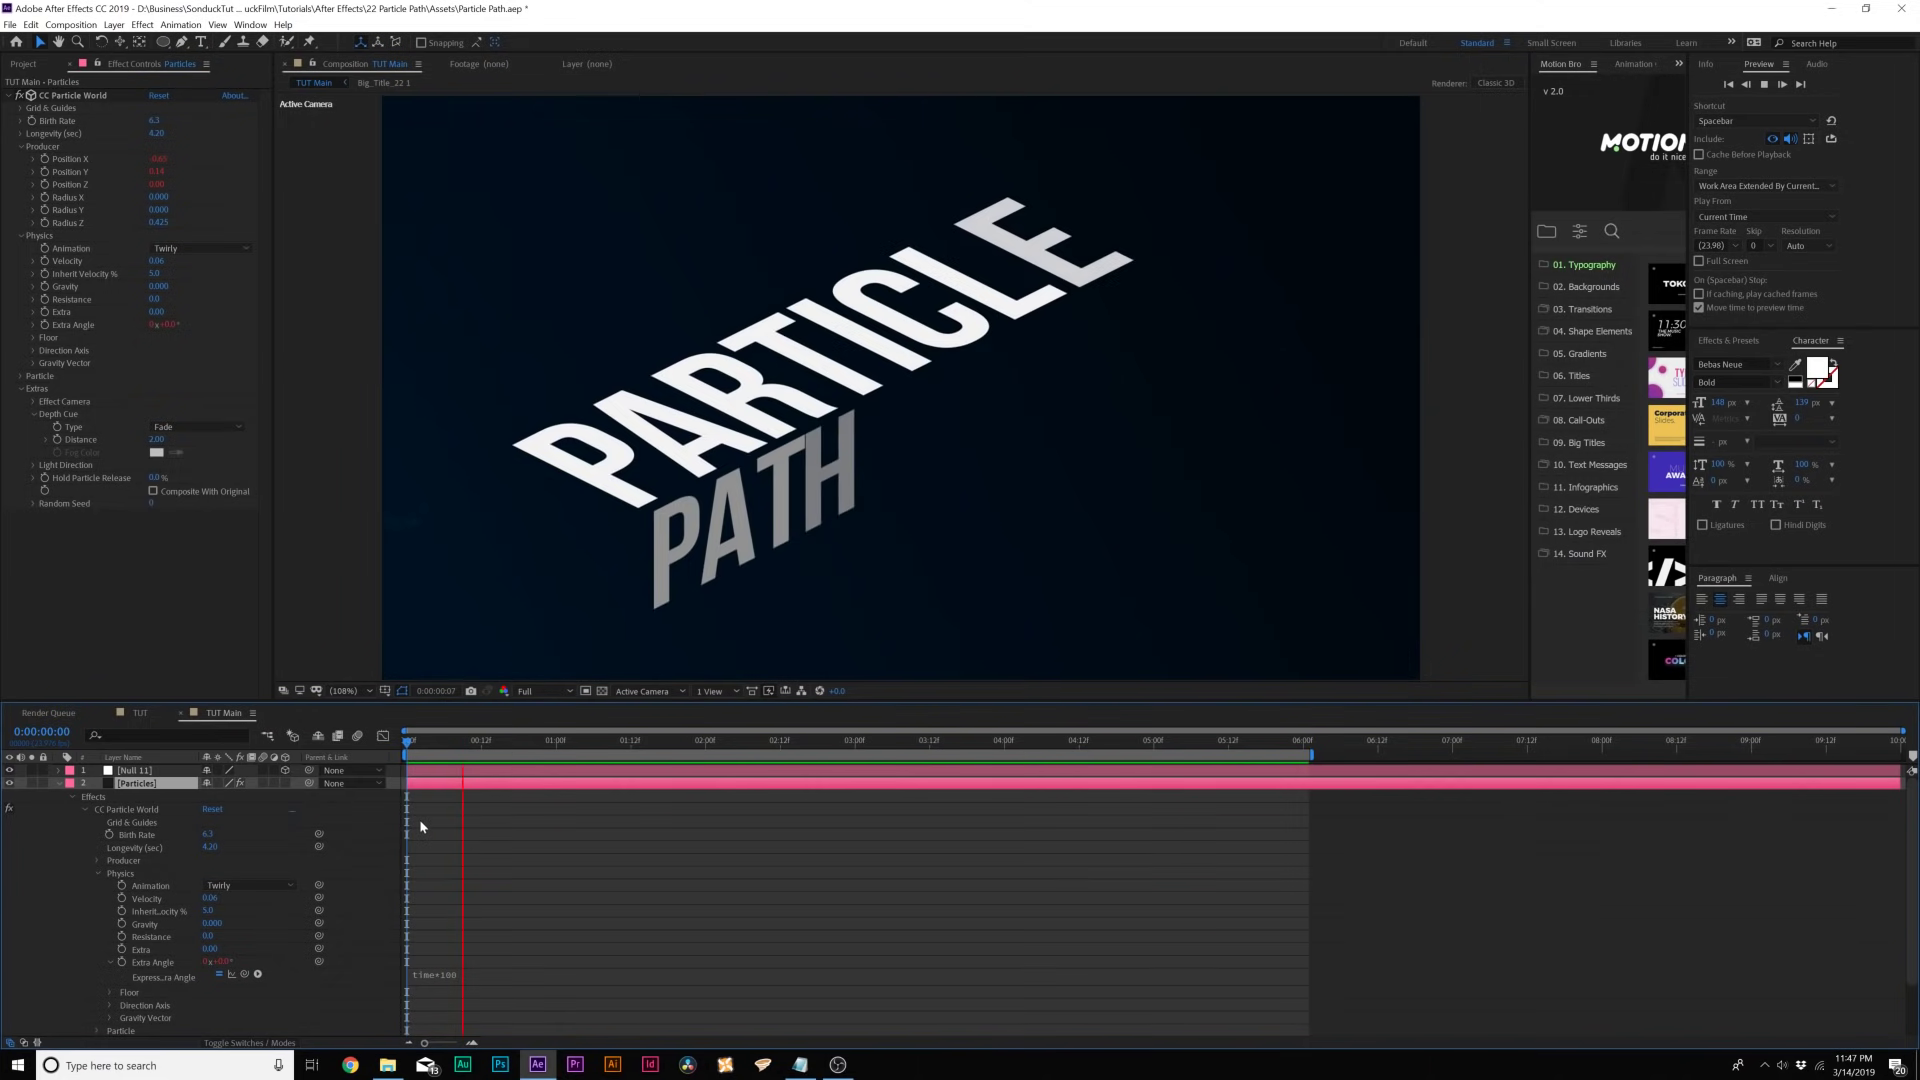
- Enable motion blur for the Particles layer and the composition, preview the blurred trail, and collapse the layer's properties
key("space")
left_click(262, 783)
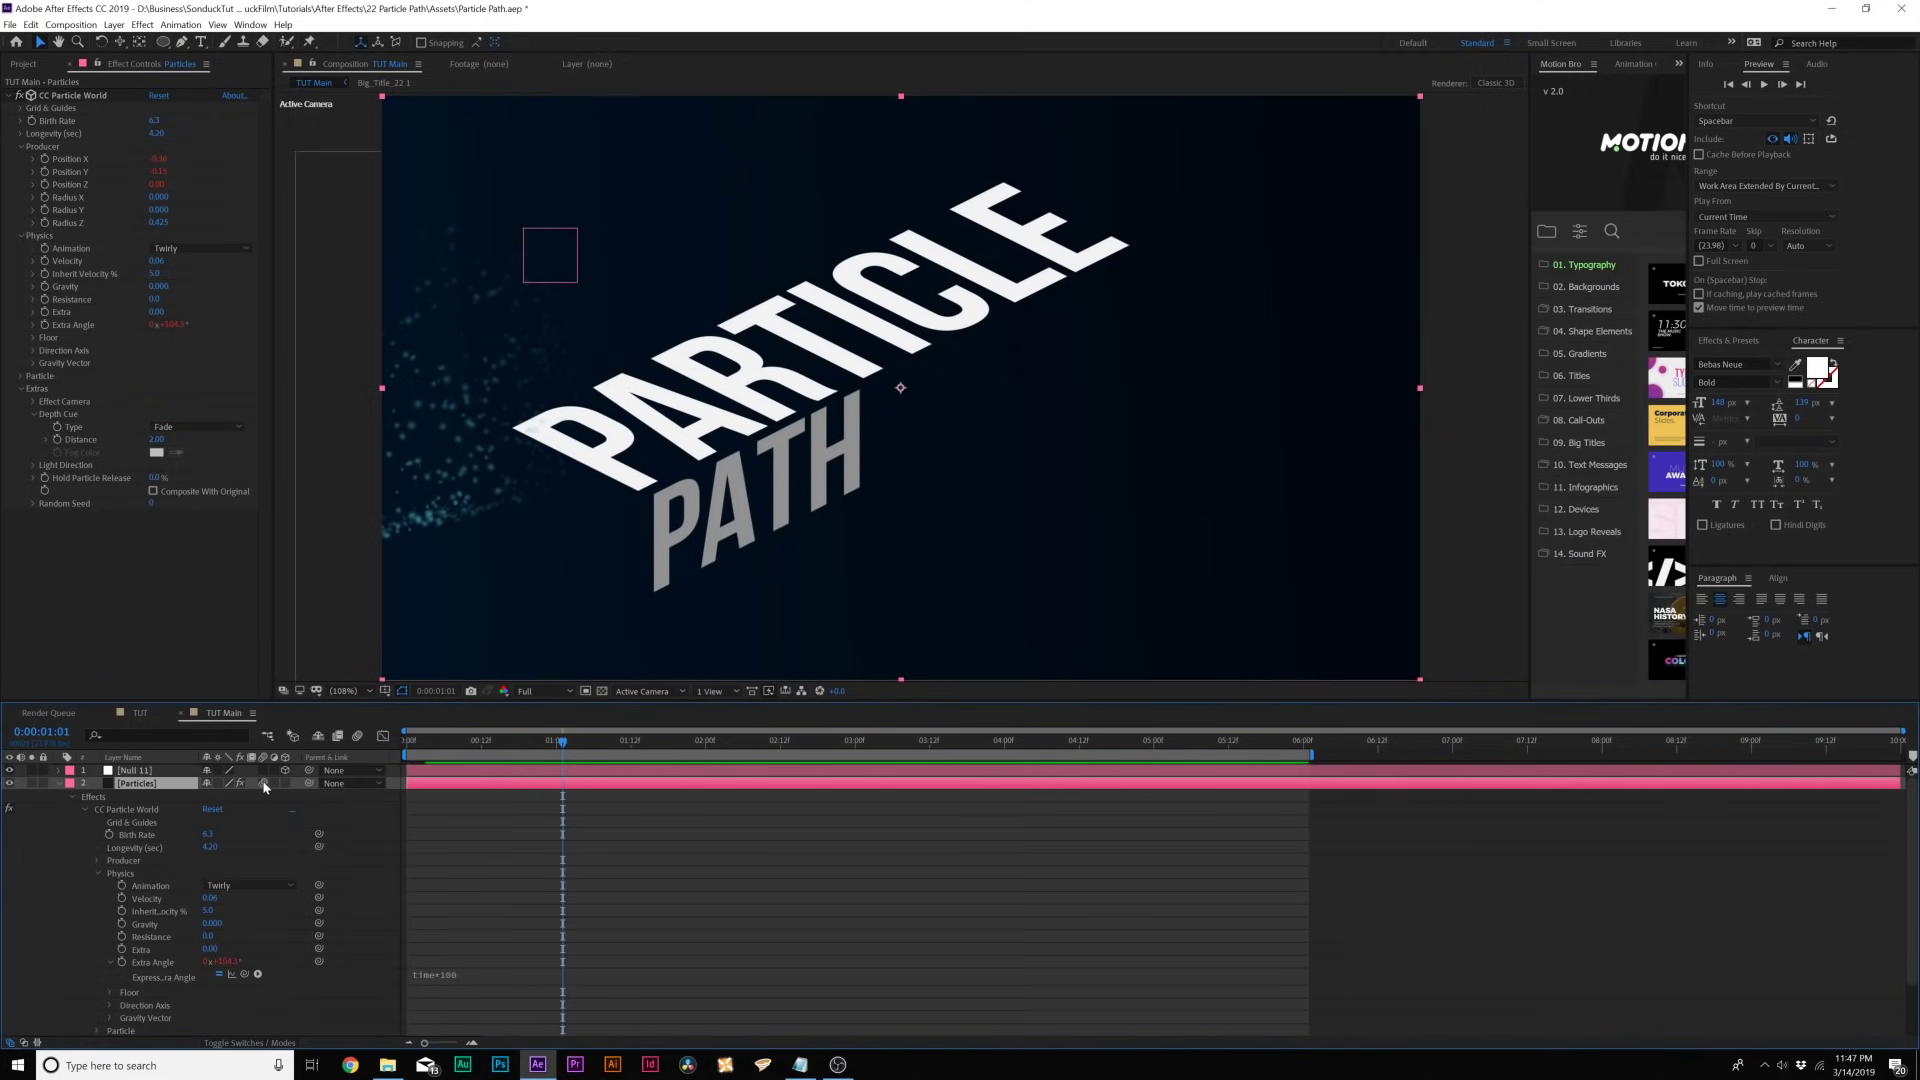
left_click(358, 737)
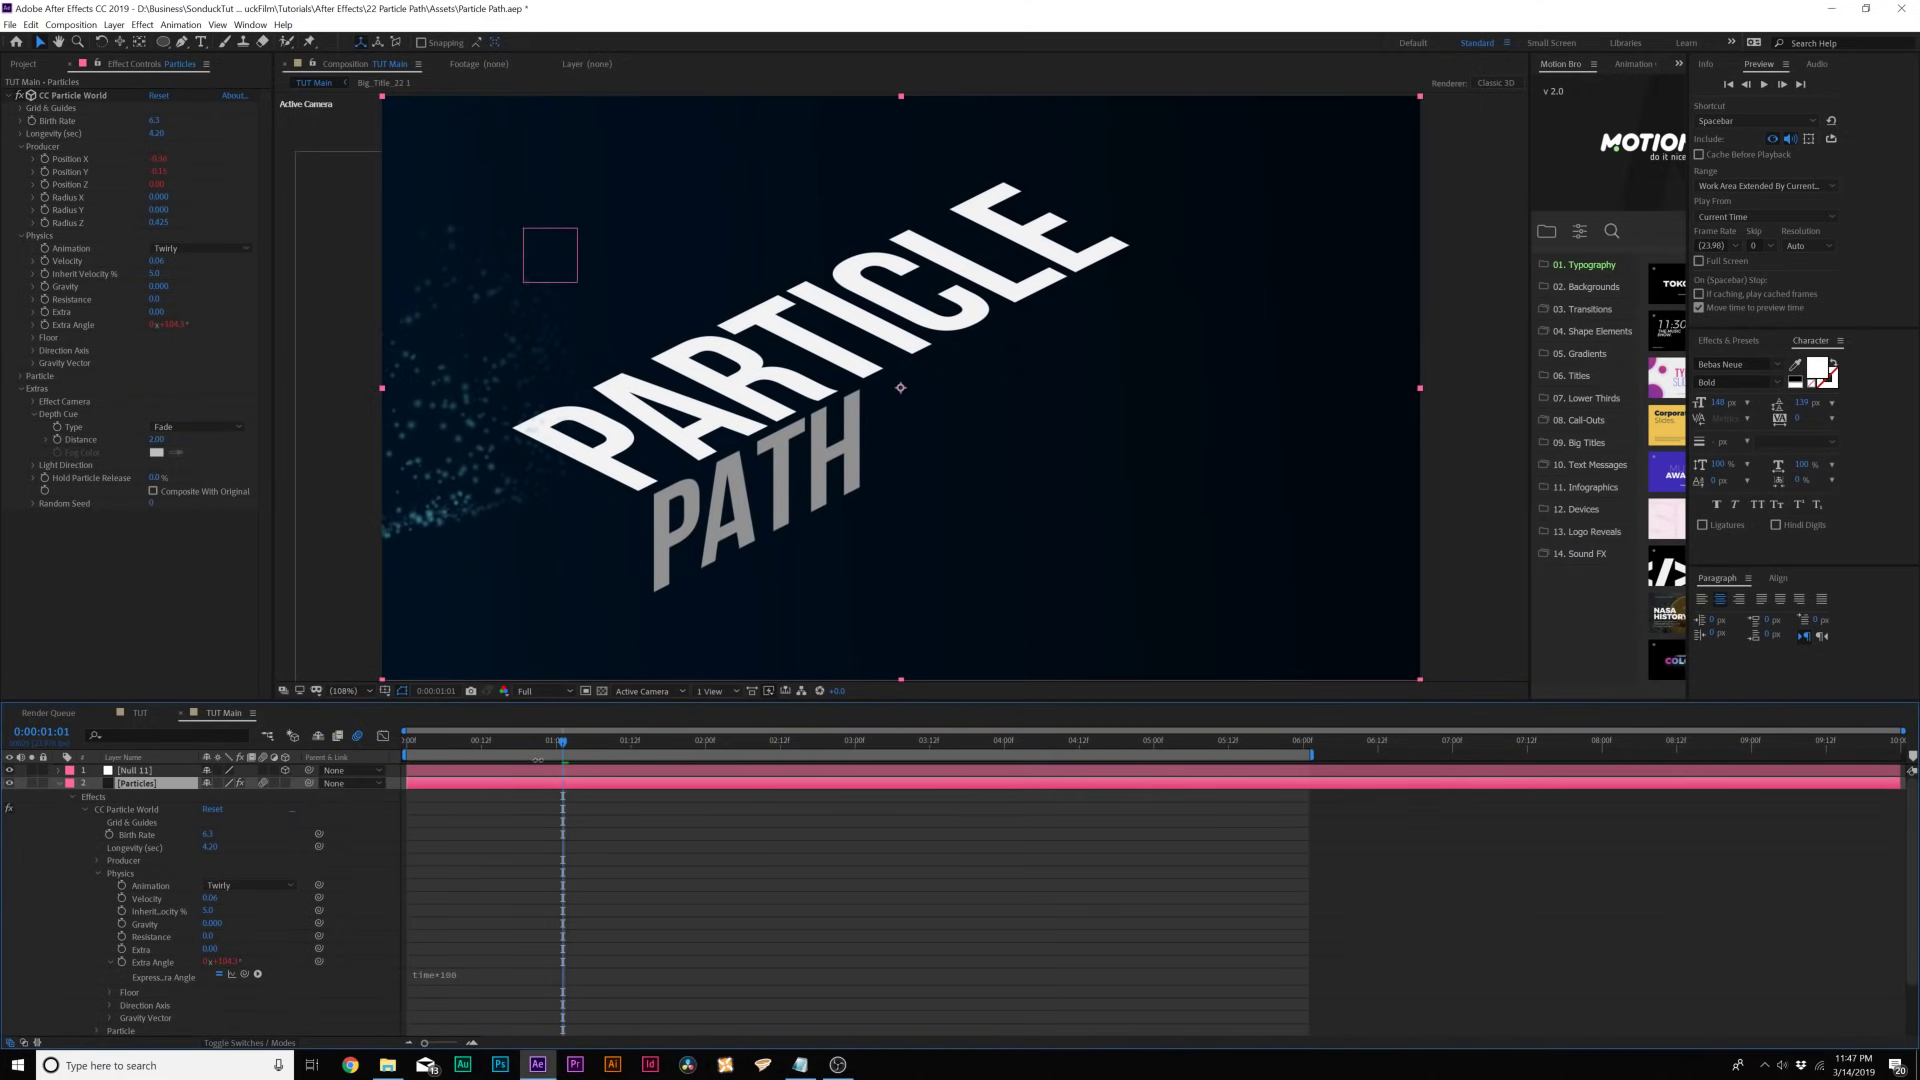
key("space")
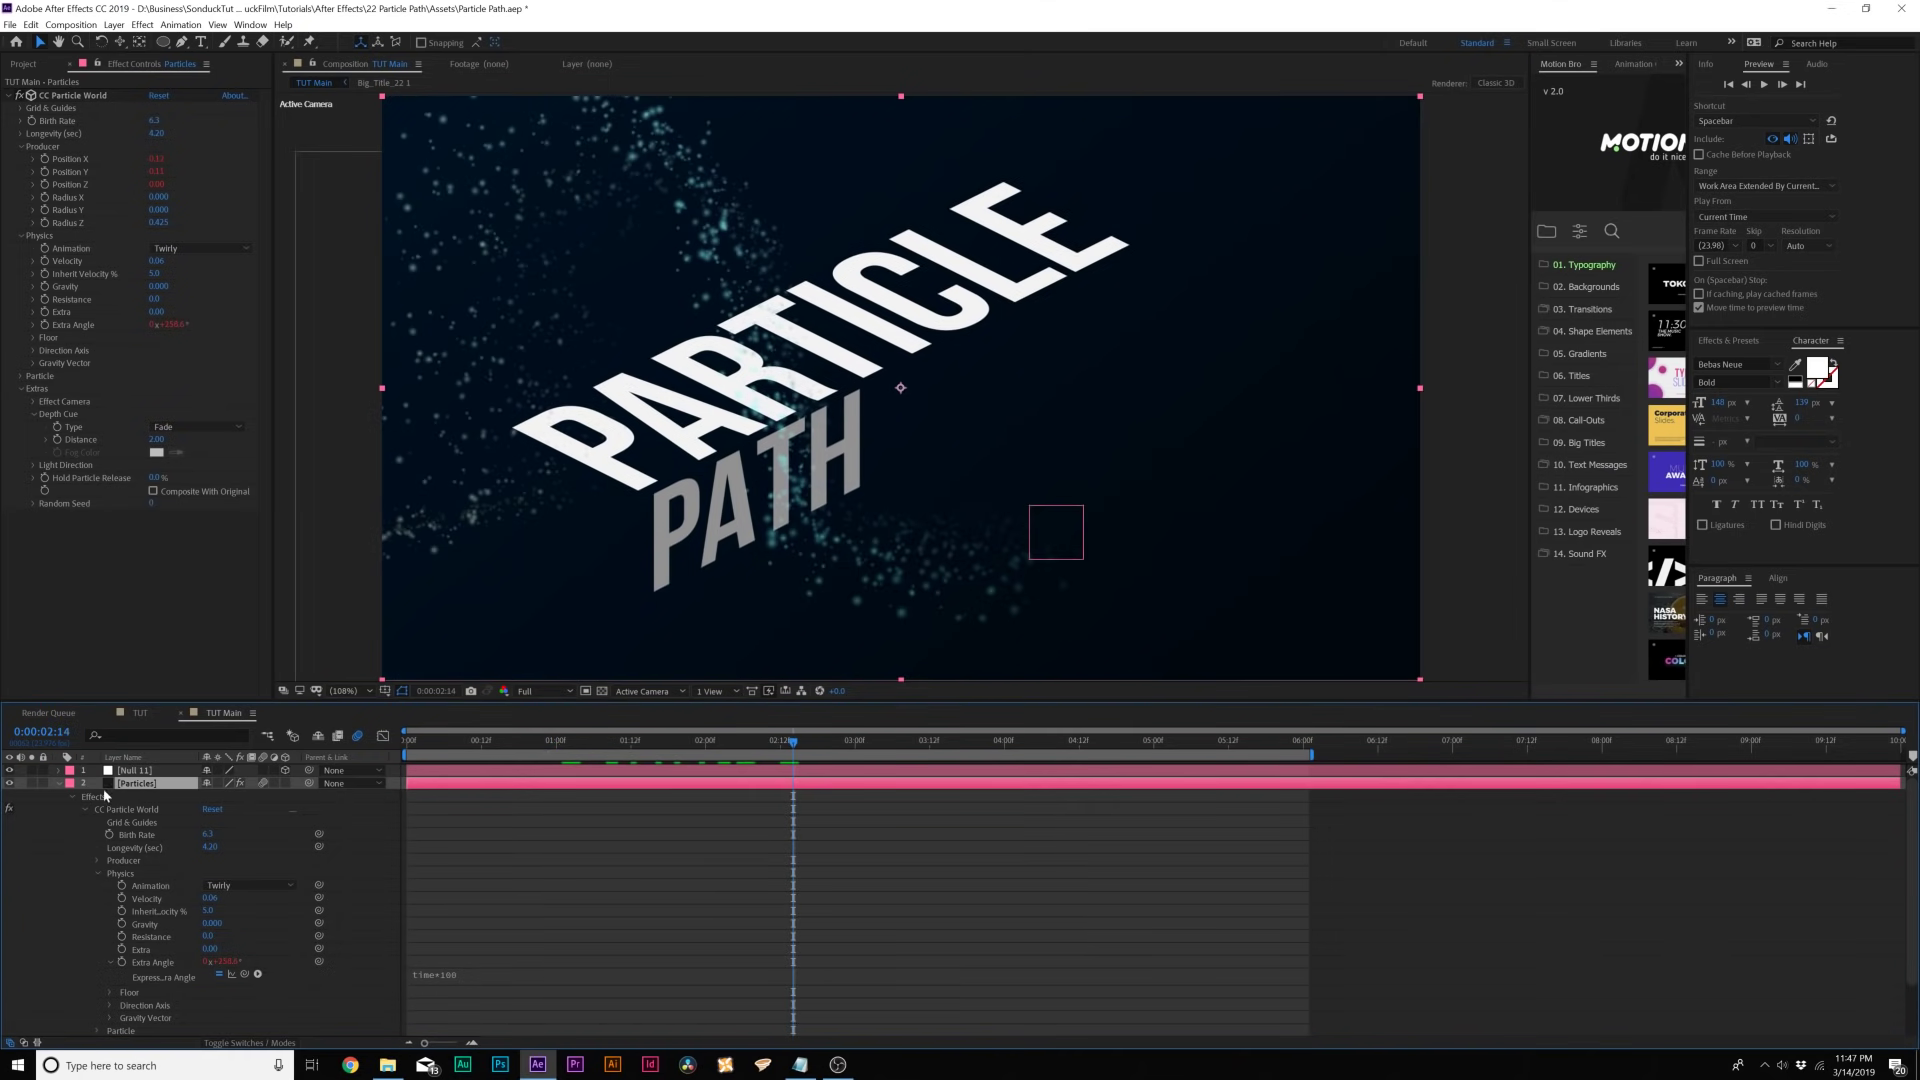
left_click(61, 786)
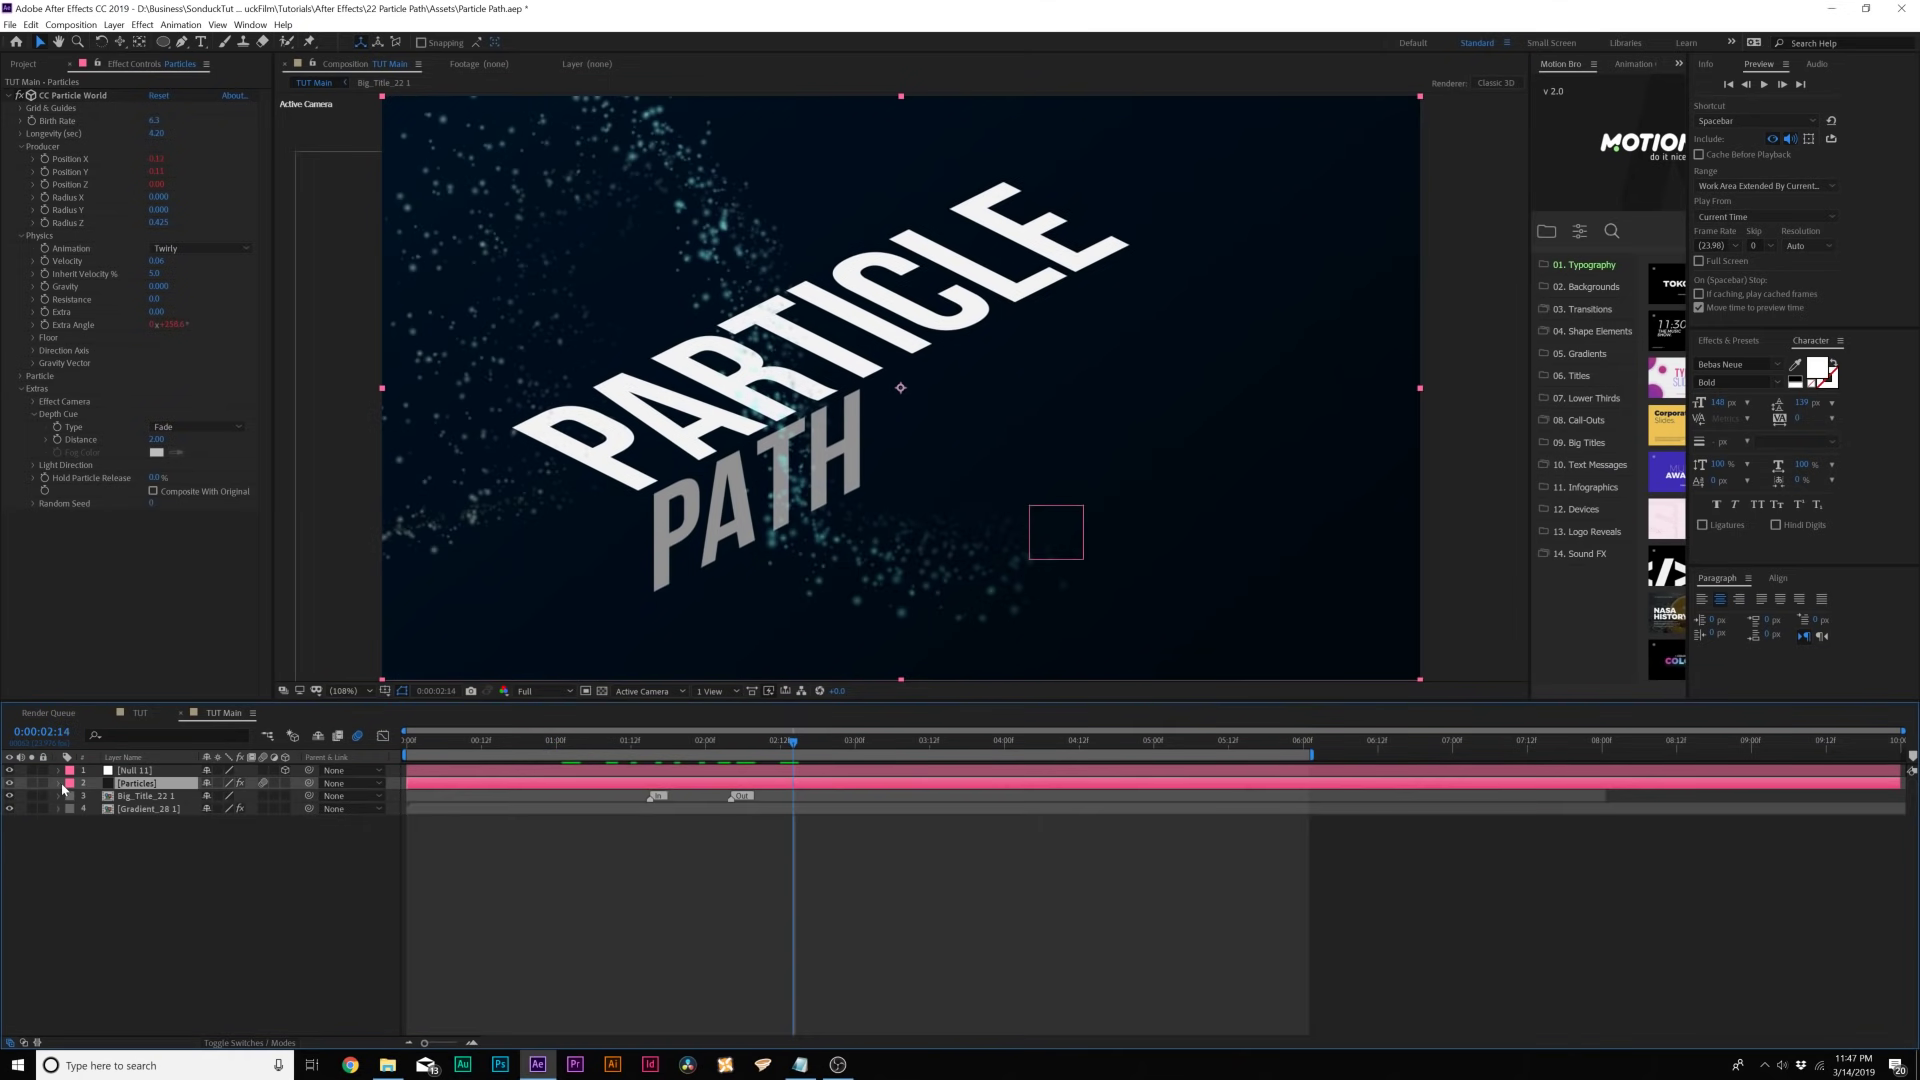
- Create a new solid layer named Flare above the other layers
left_click(140, 867)
left_click(116, 25)
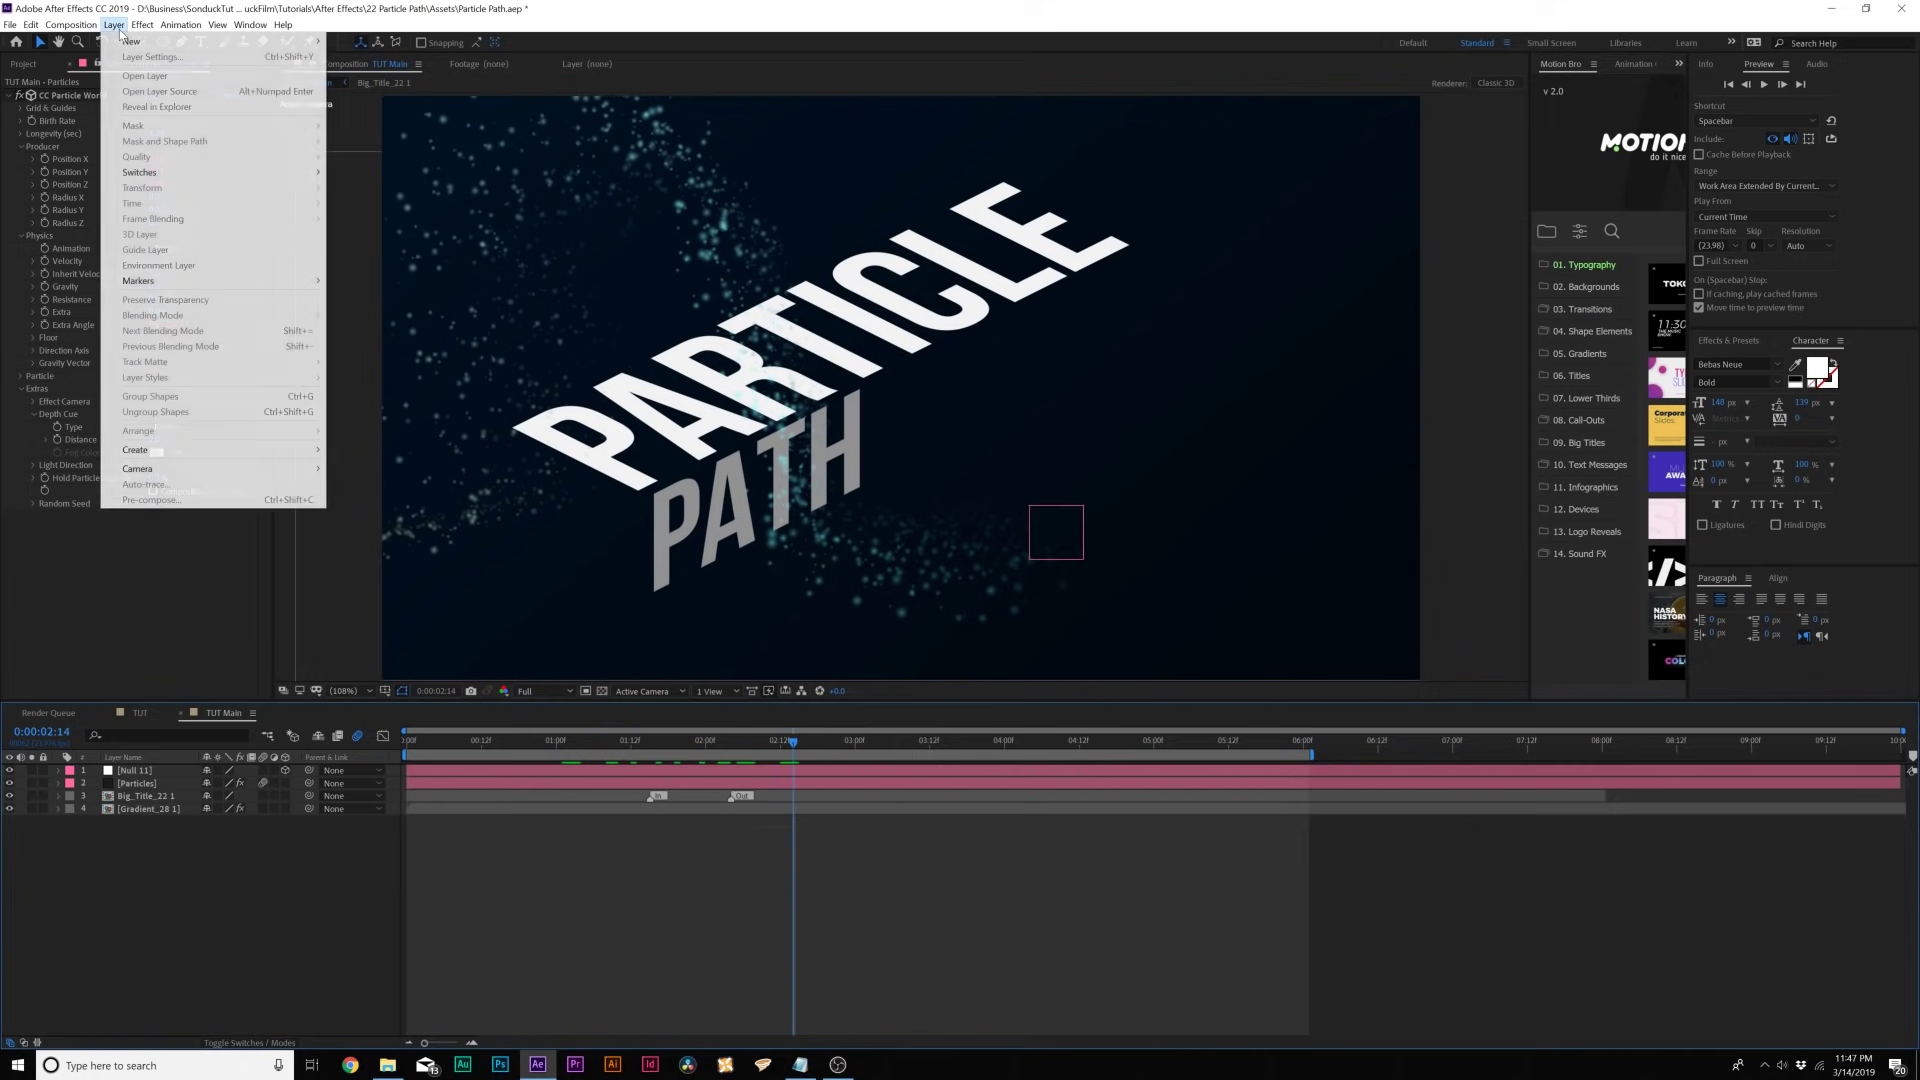
mouse_move(197, 42)
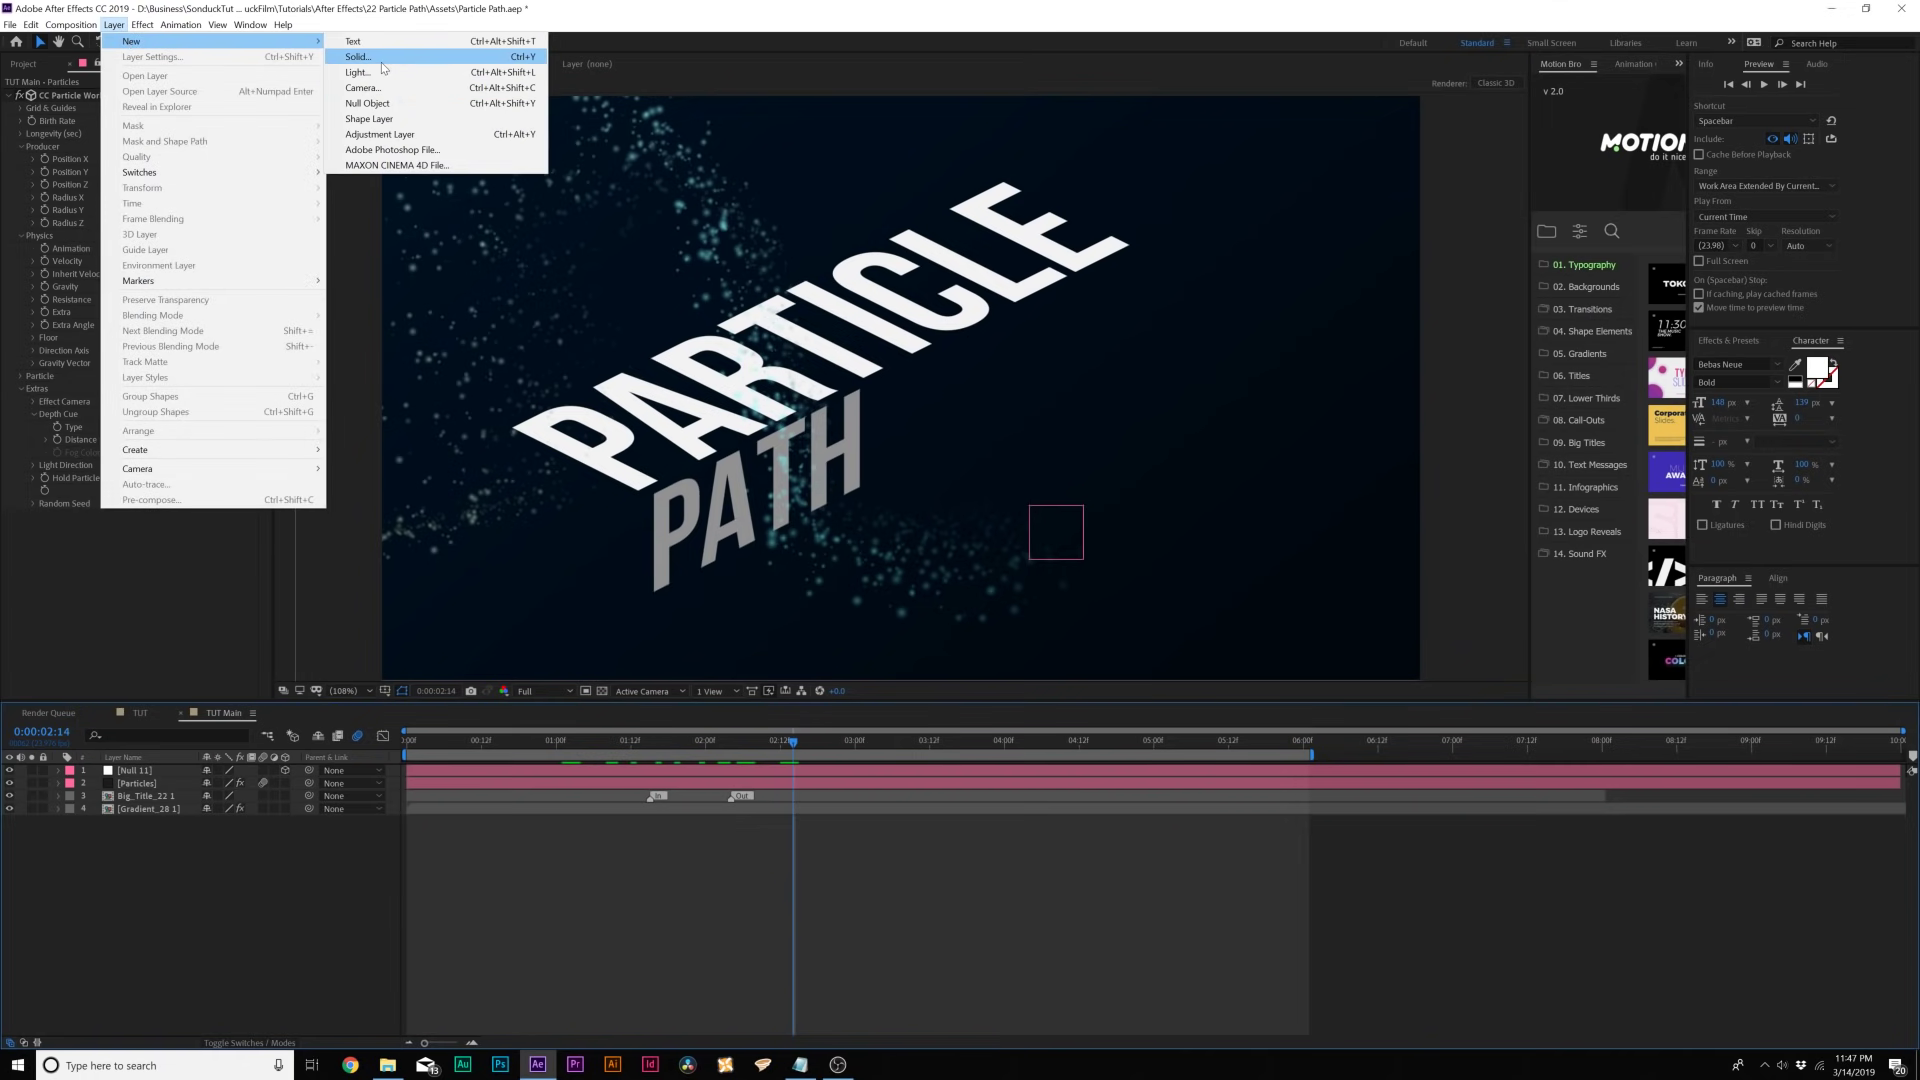
left_click(382, 60)
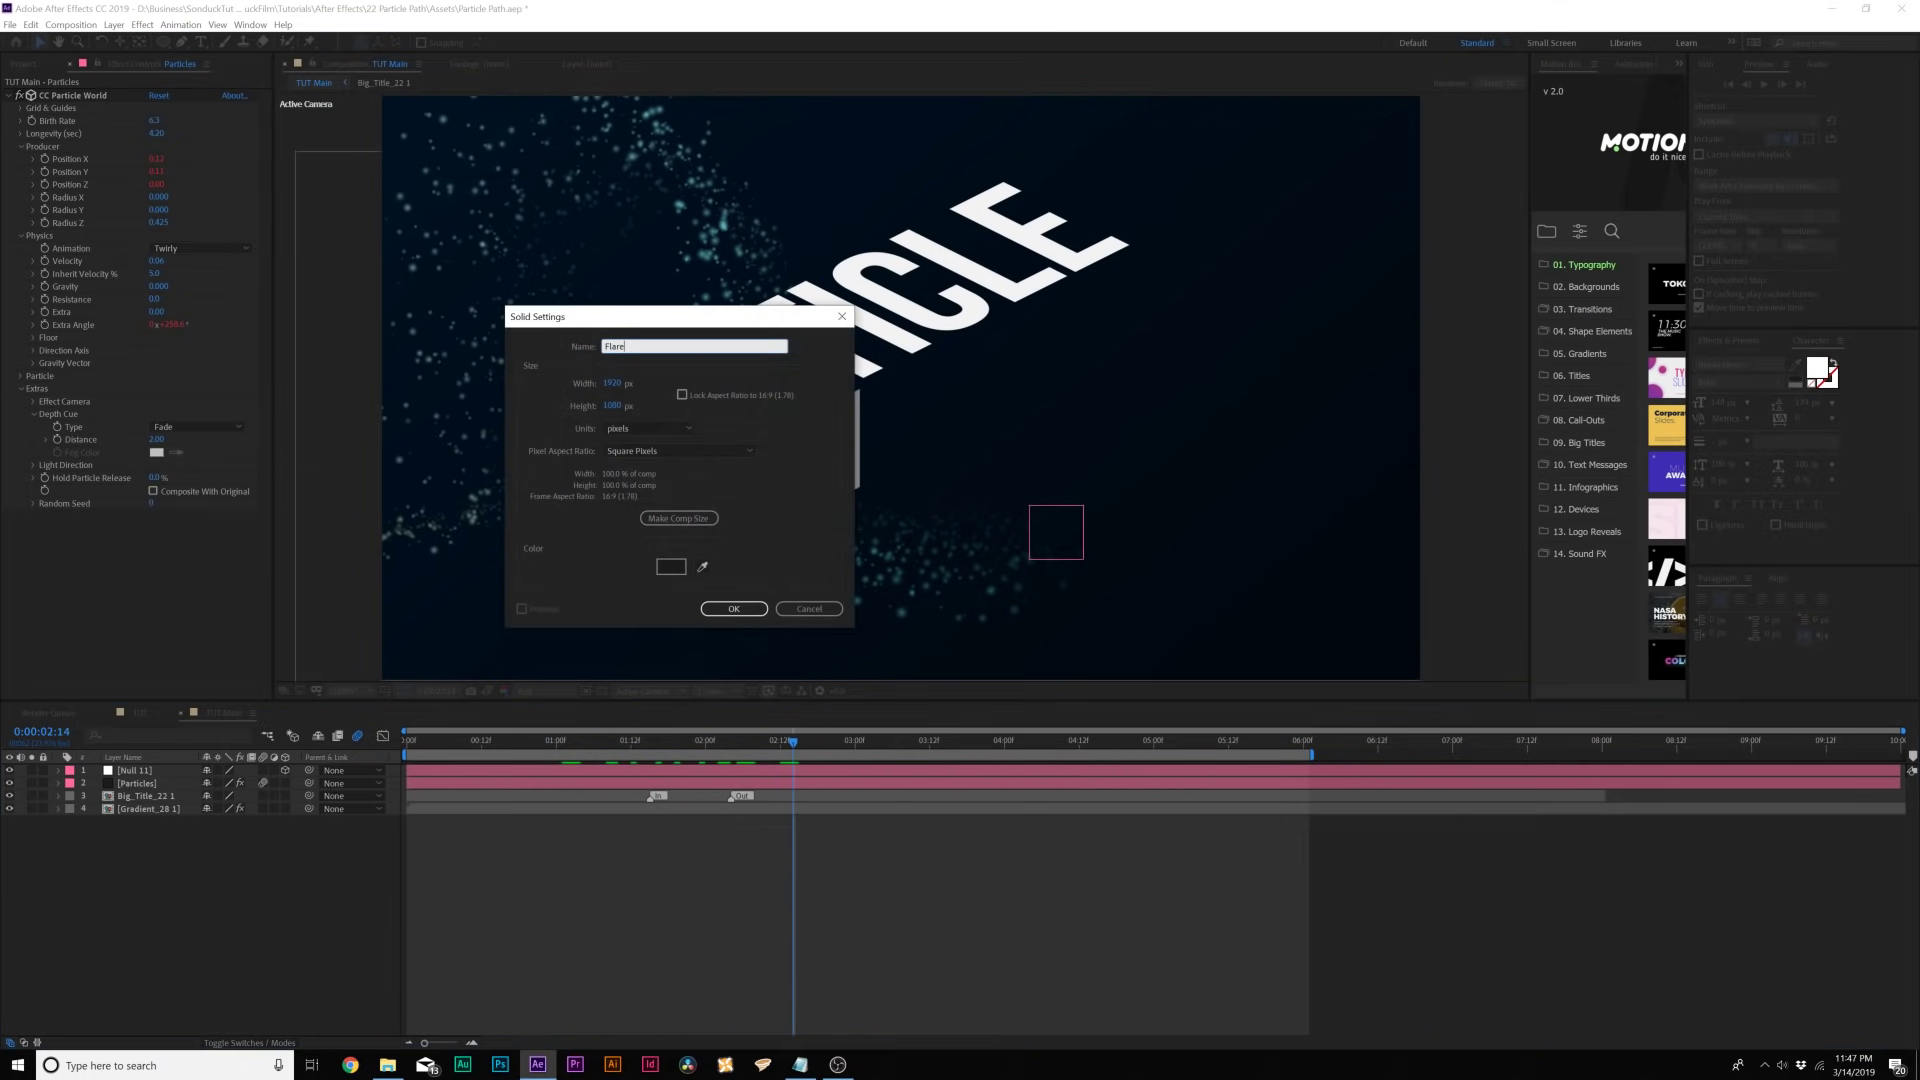
key("Return")
- Apply the Lens Flare effect to the Flare solid and set its lens type to 105mm Prime
left_click(144, 25)
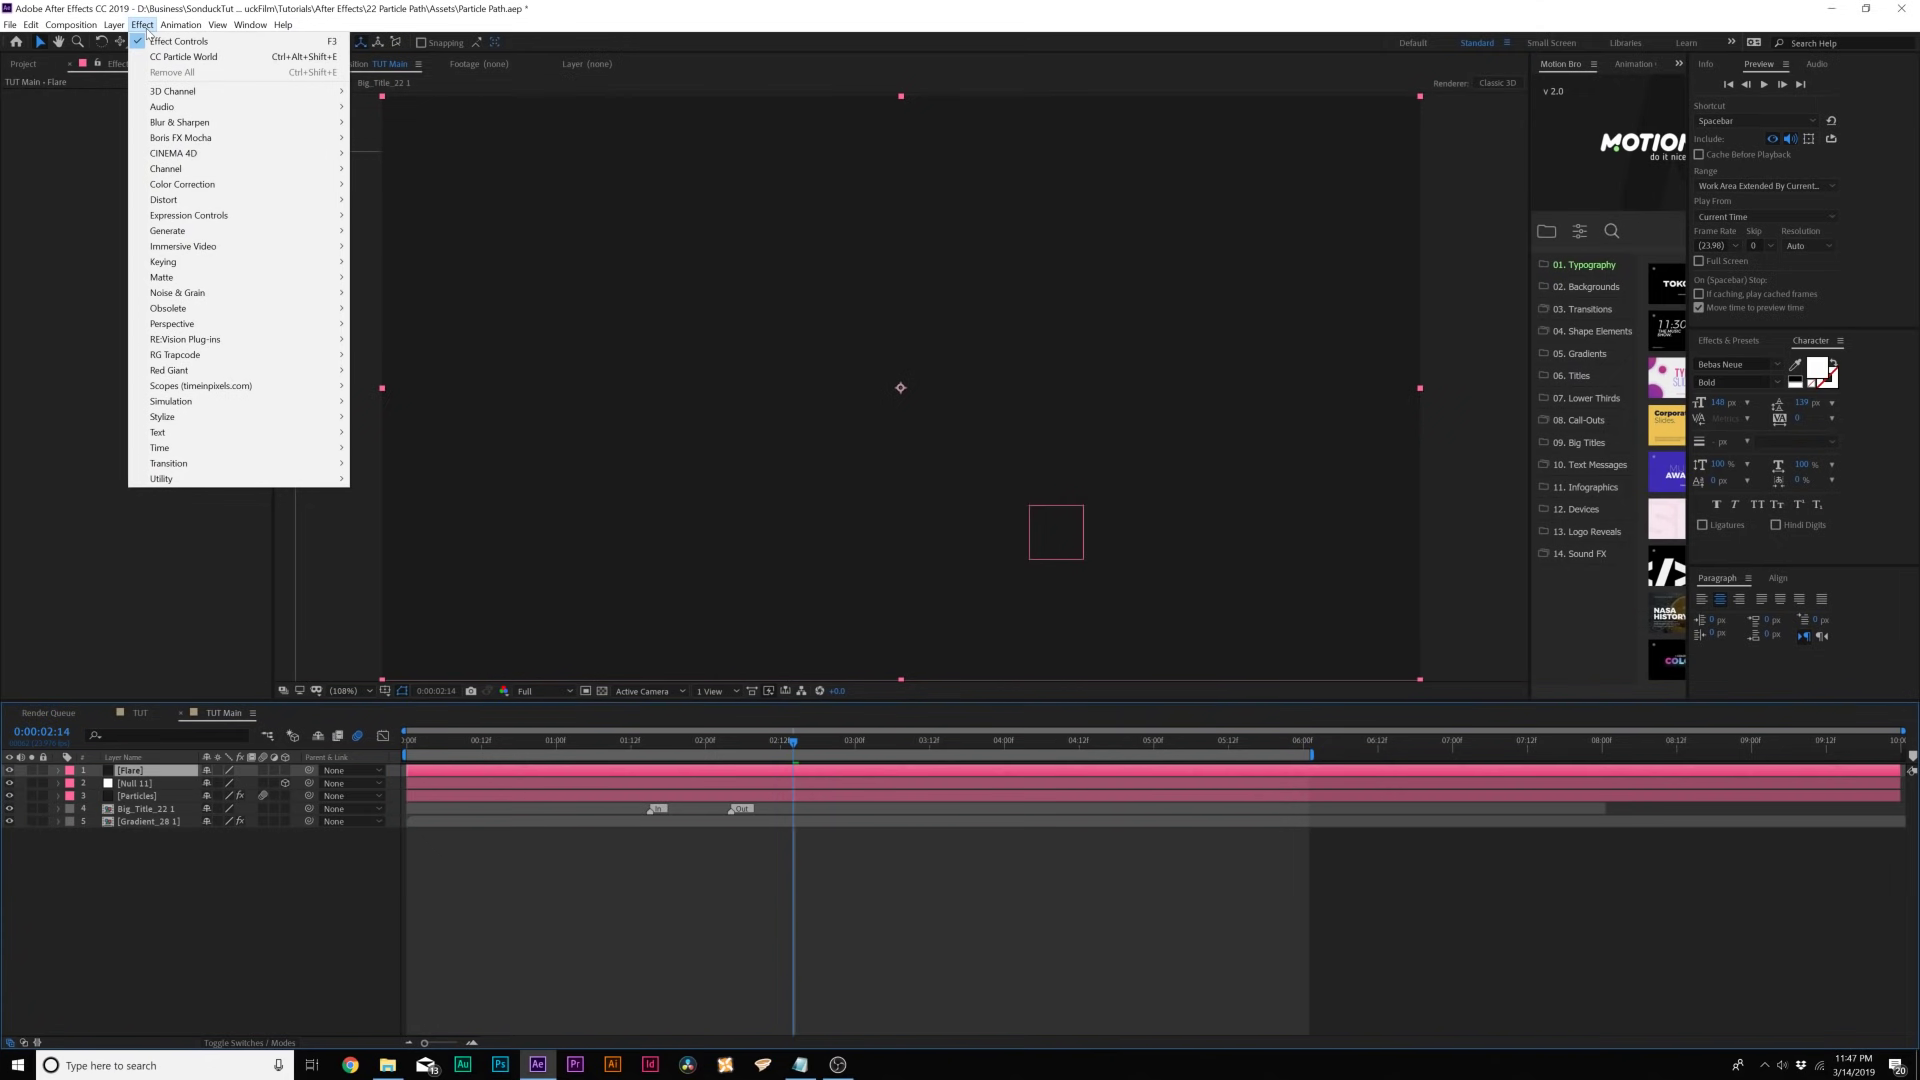
mouse_move(184, 217)
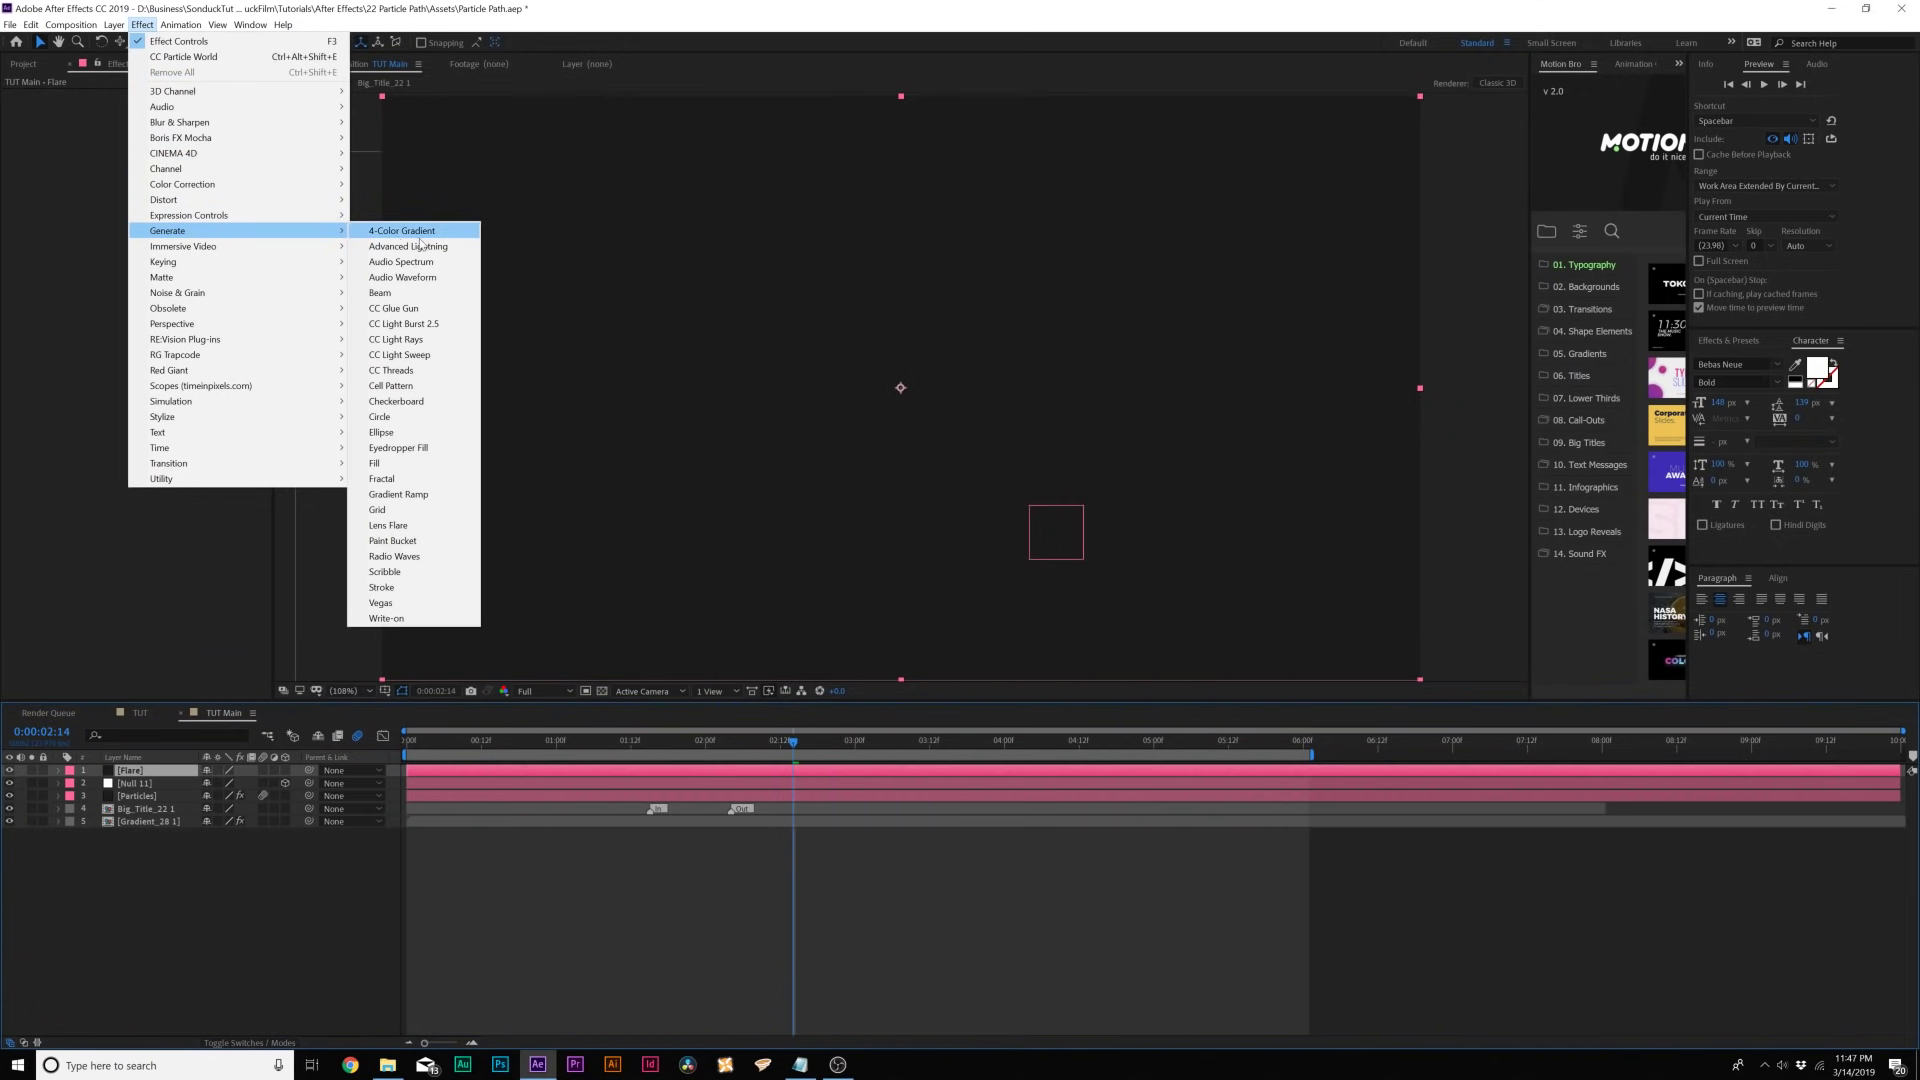
left_click(394, 525)
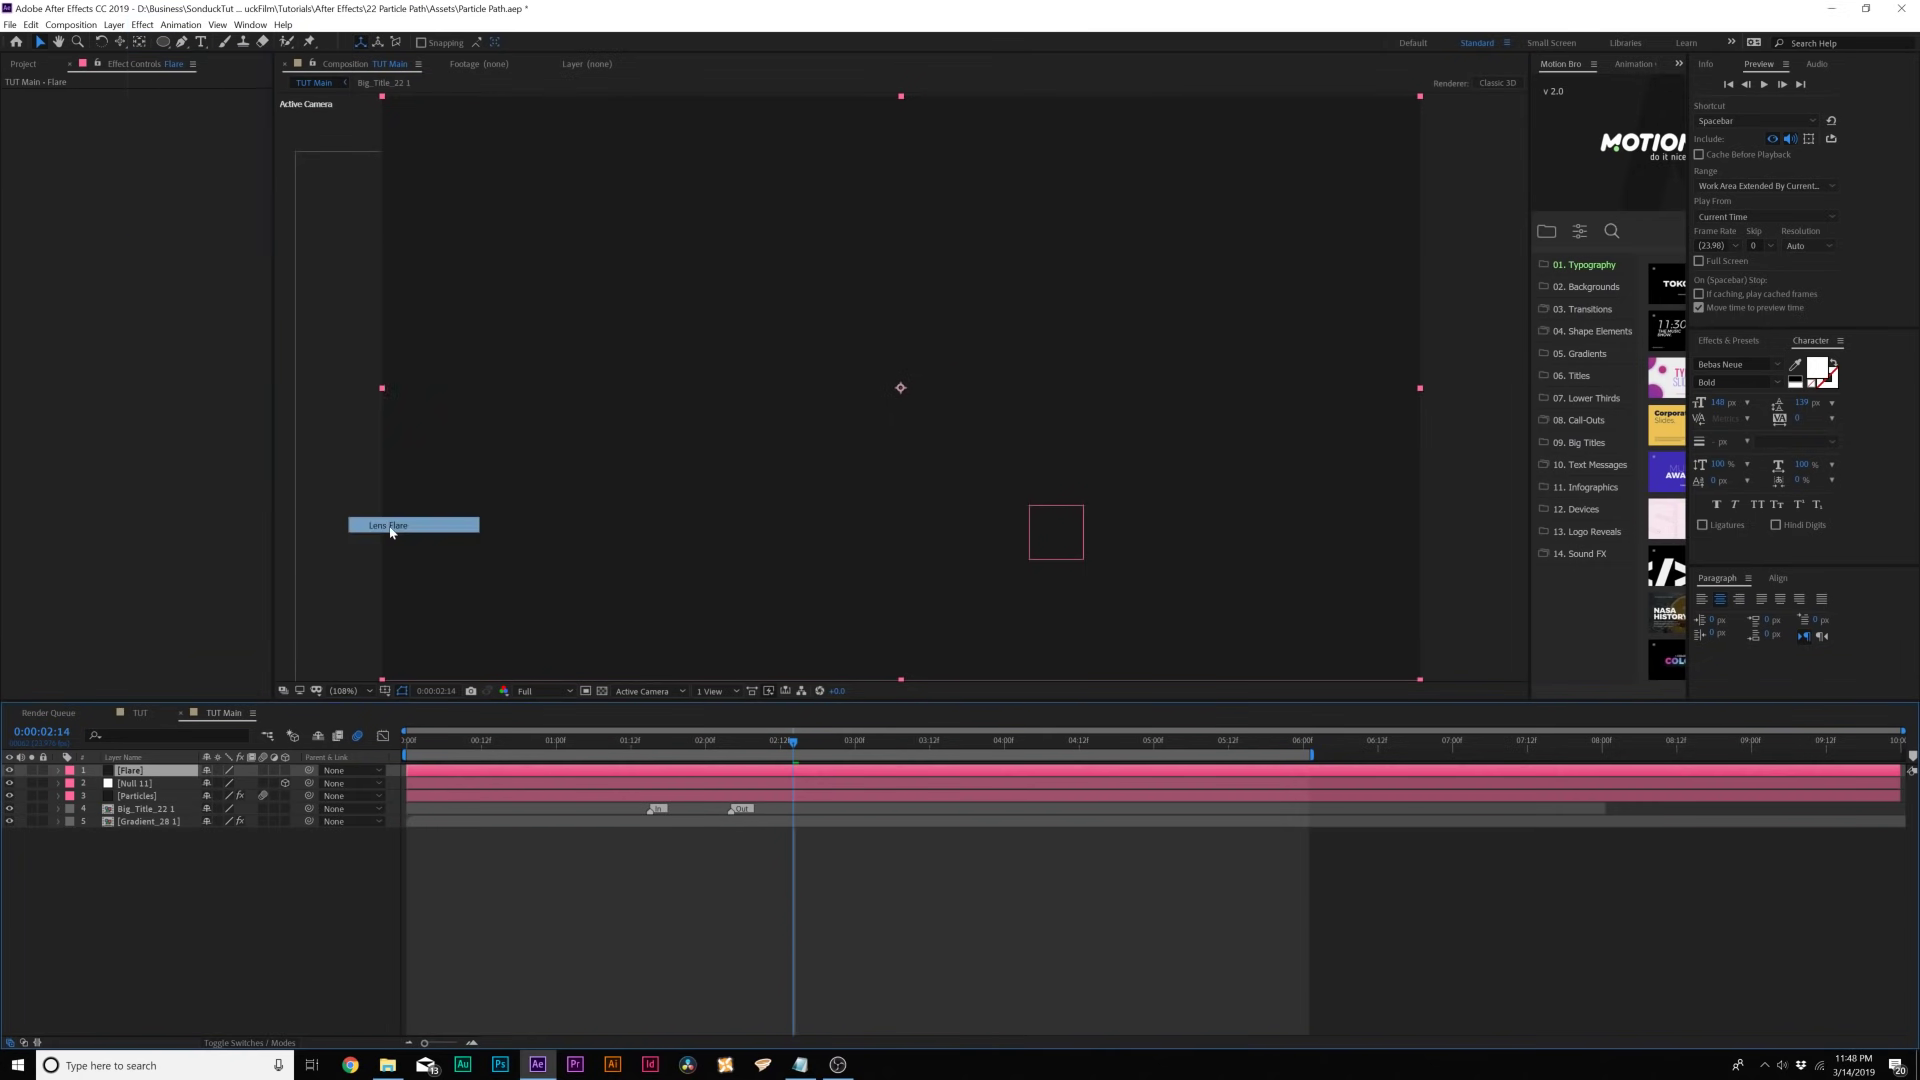
left_click(185, 133)
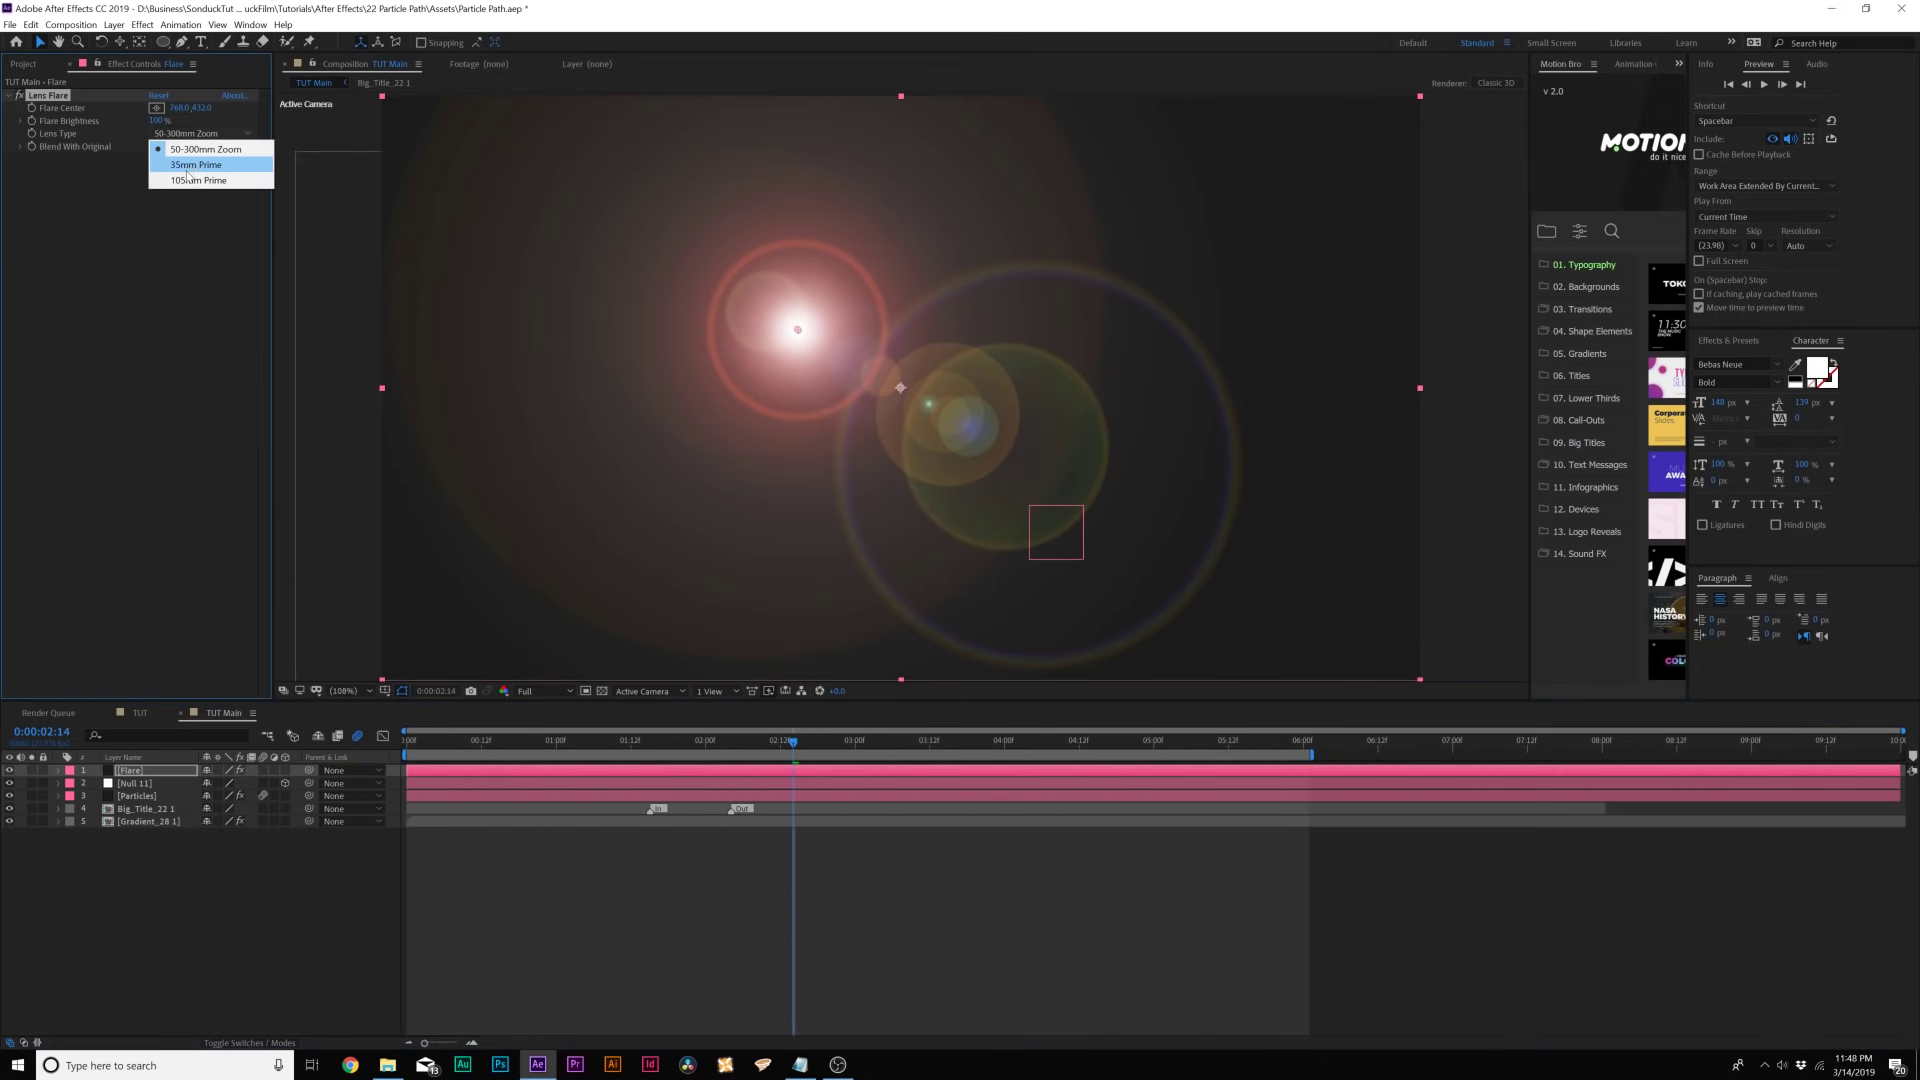
left_click(188, 180)
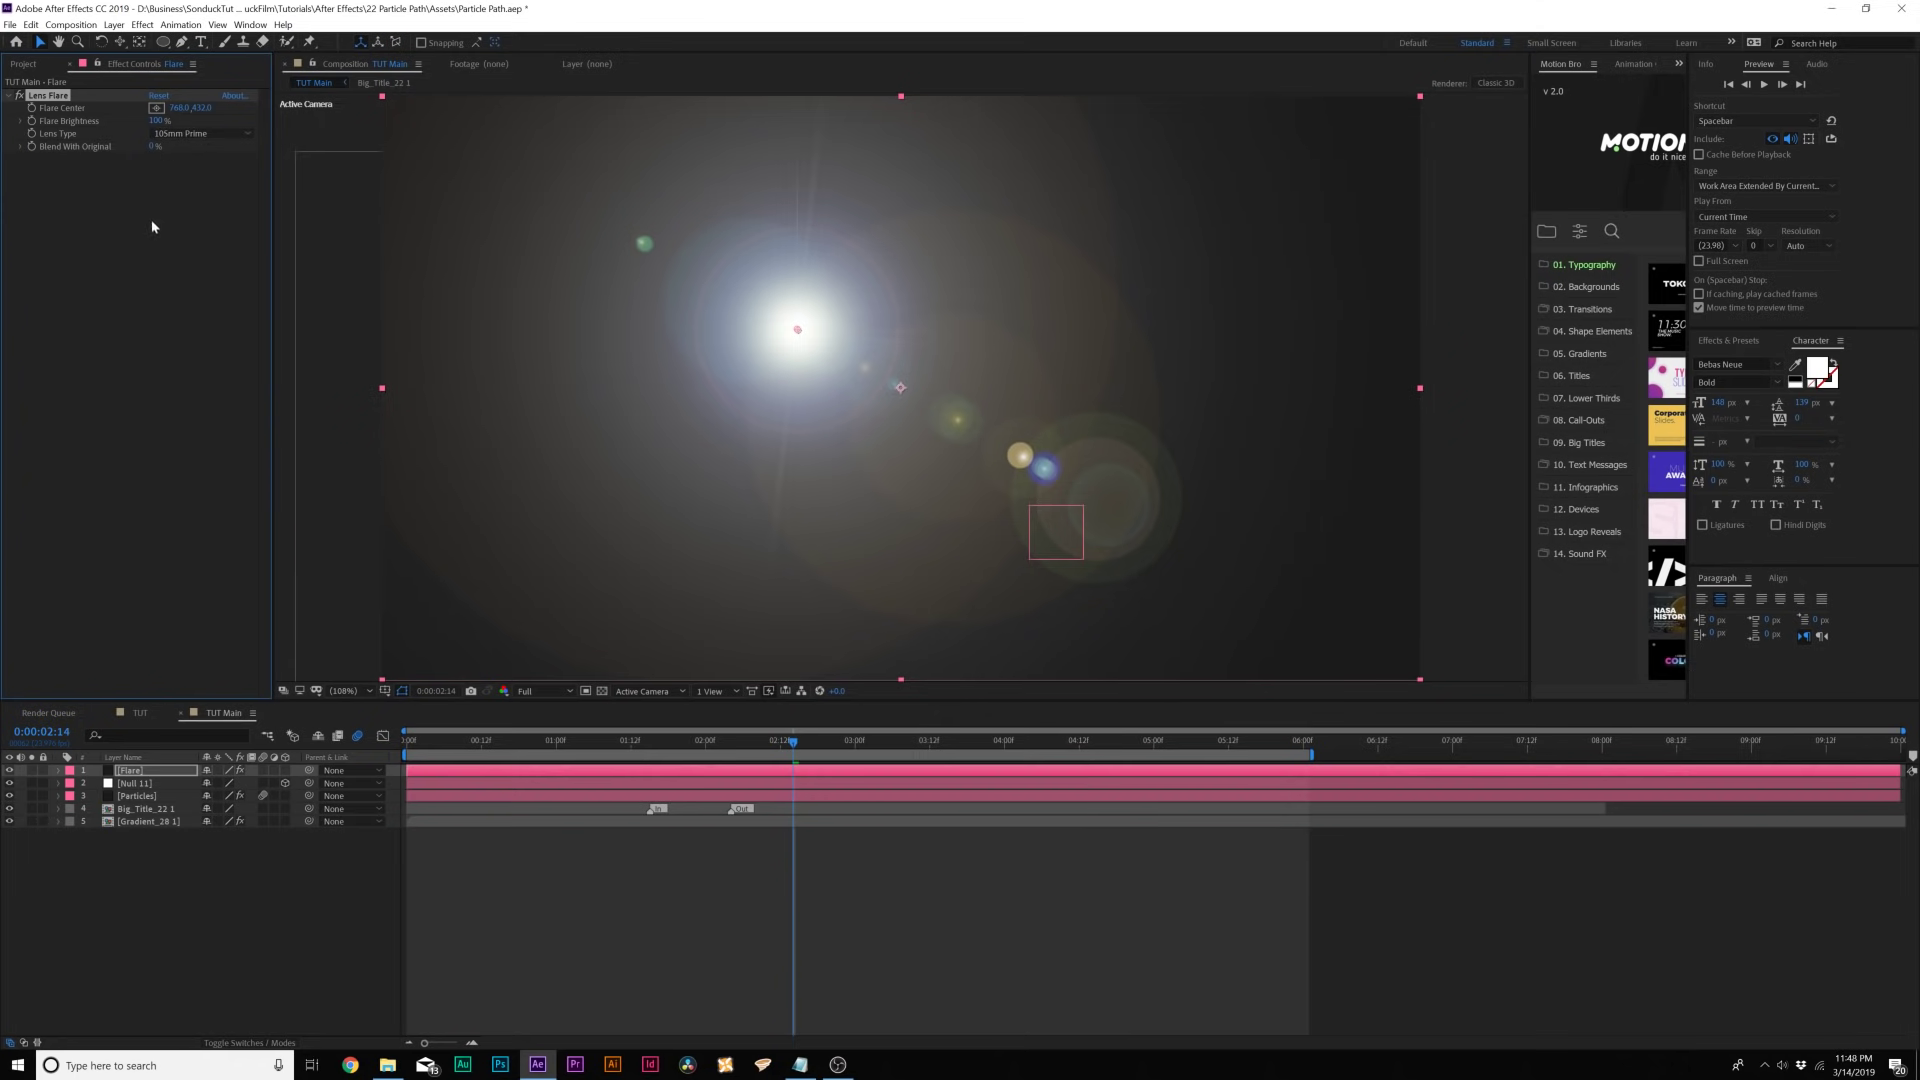
- Link the Flare Center to Null 11's Position with an expression and scrub the timeline to check the motion
left_click(31, 108, "alt")
left_click(134, 904)
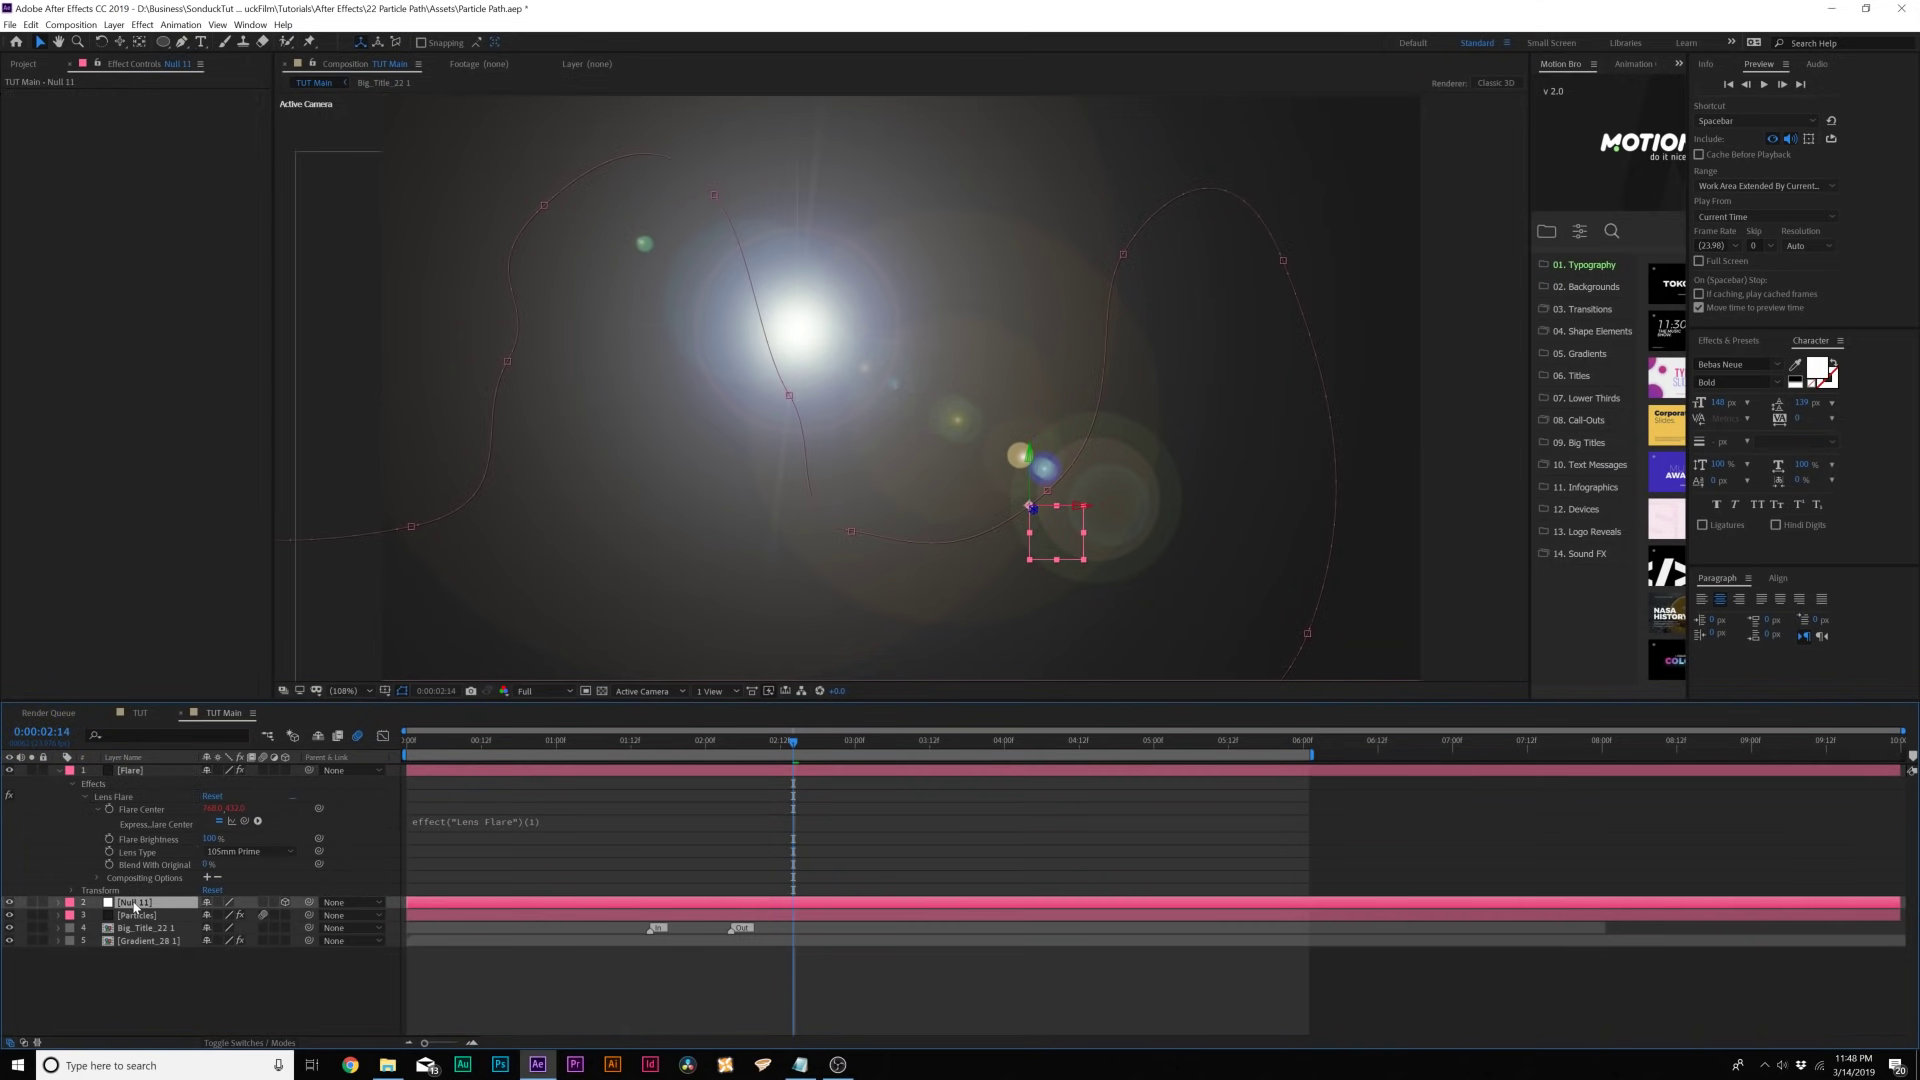
key("p")
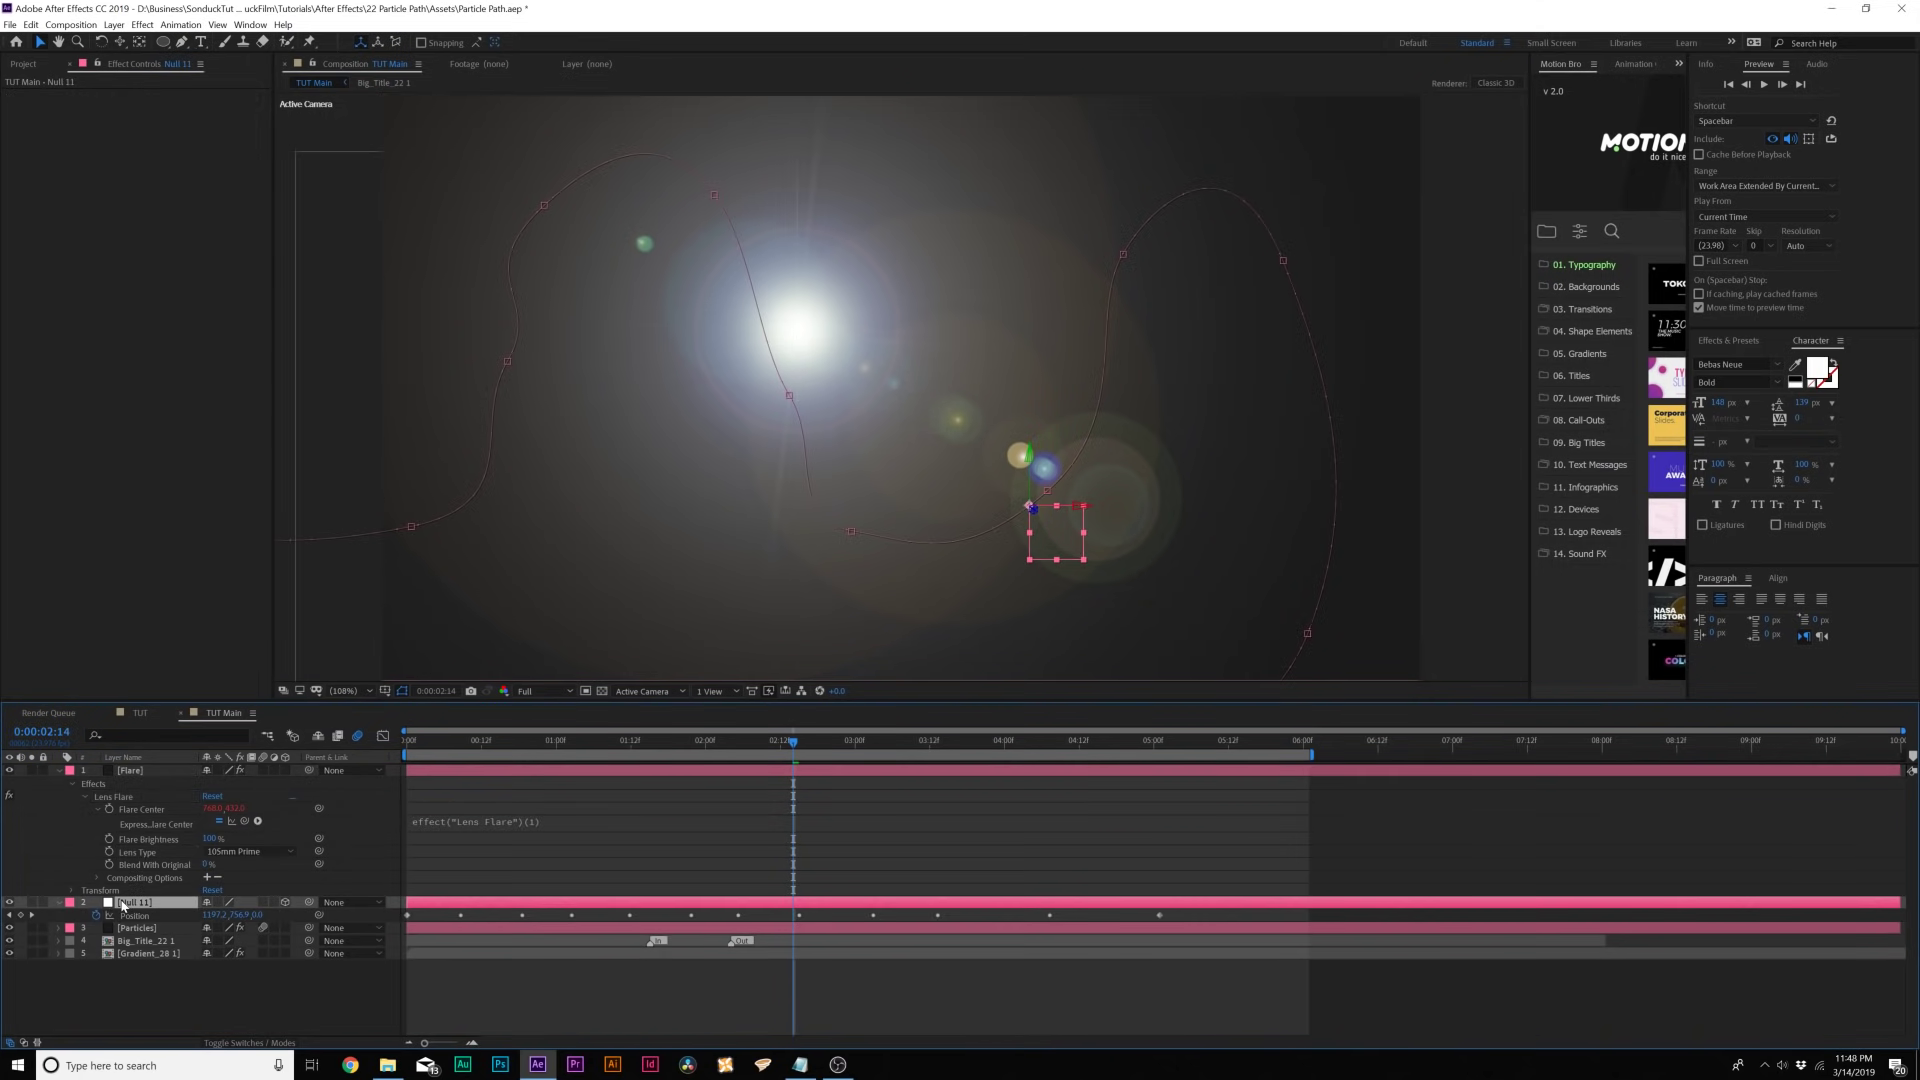
left_click(434, 822)
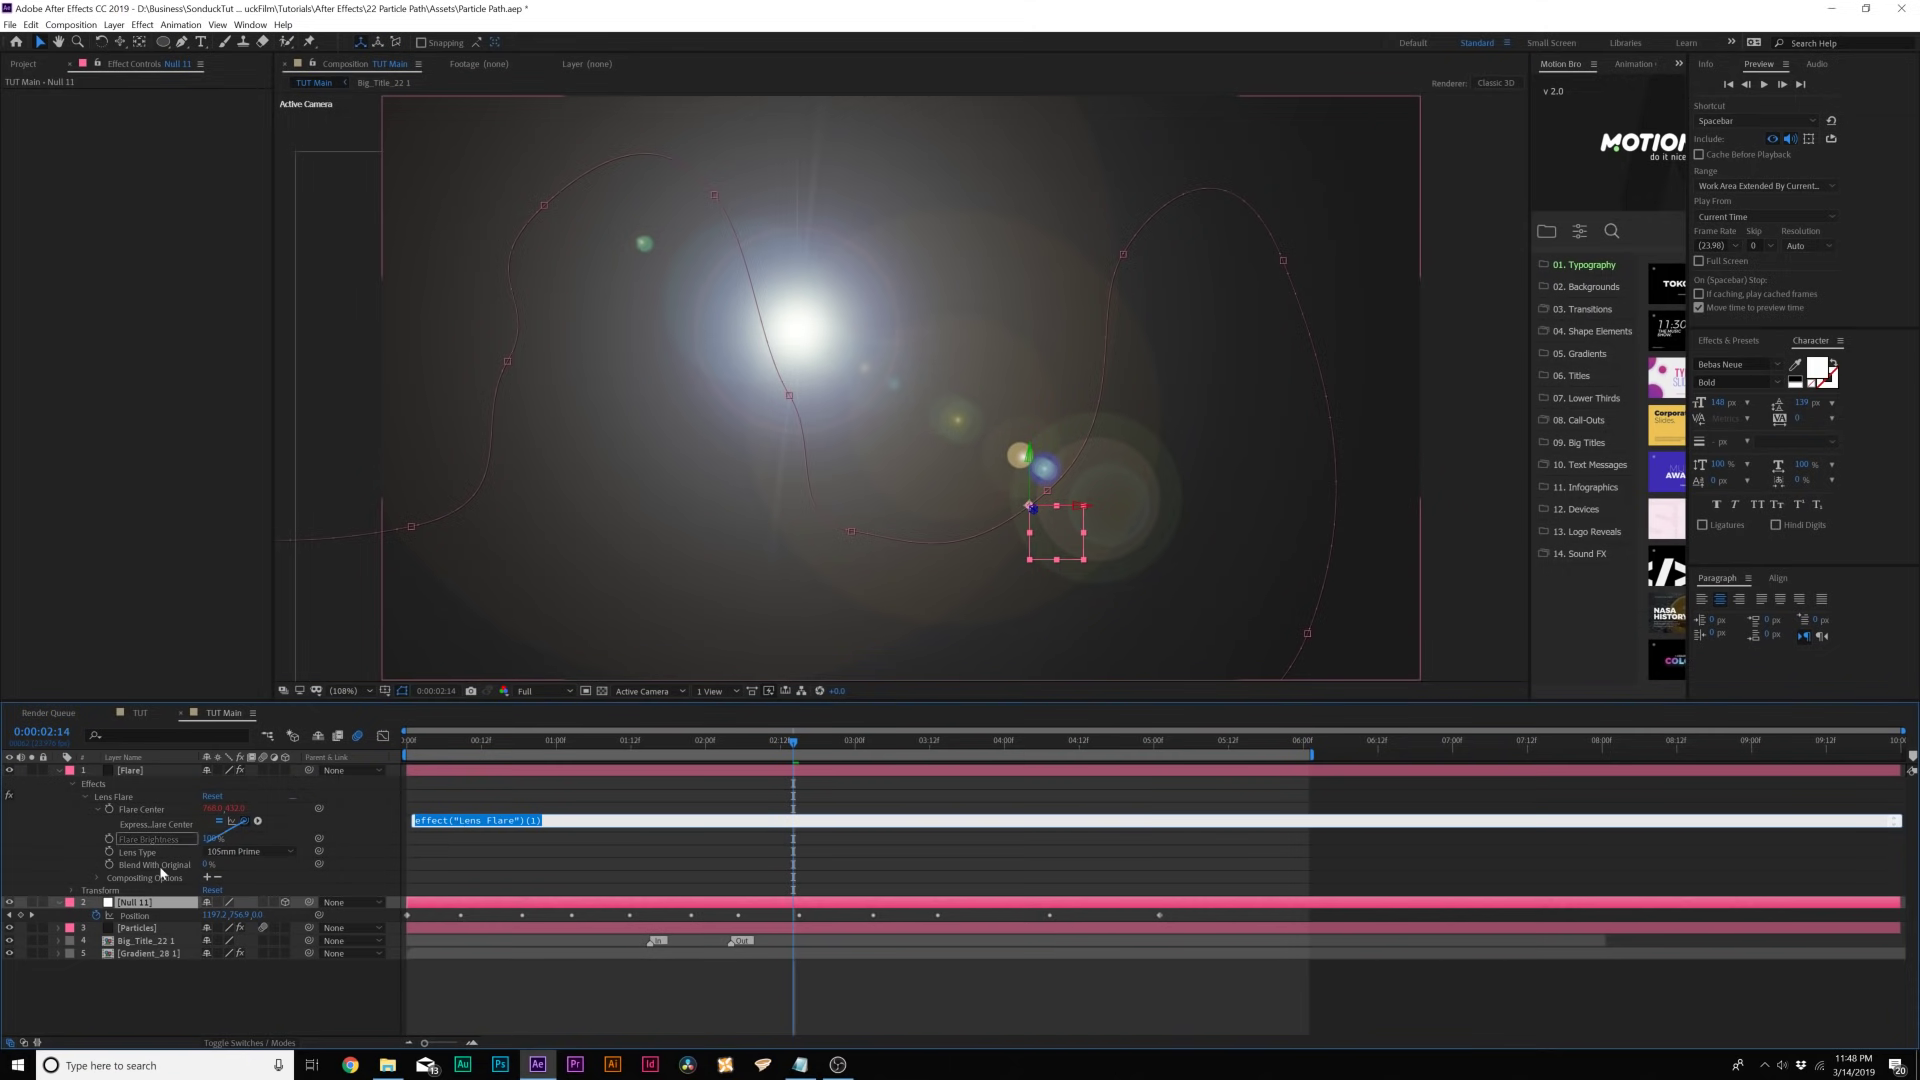
left_click_drag(128, 893, 132, 912)
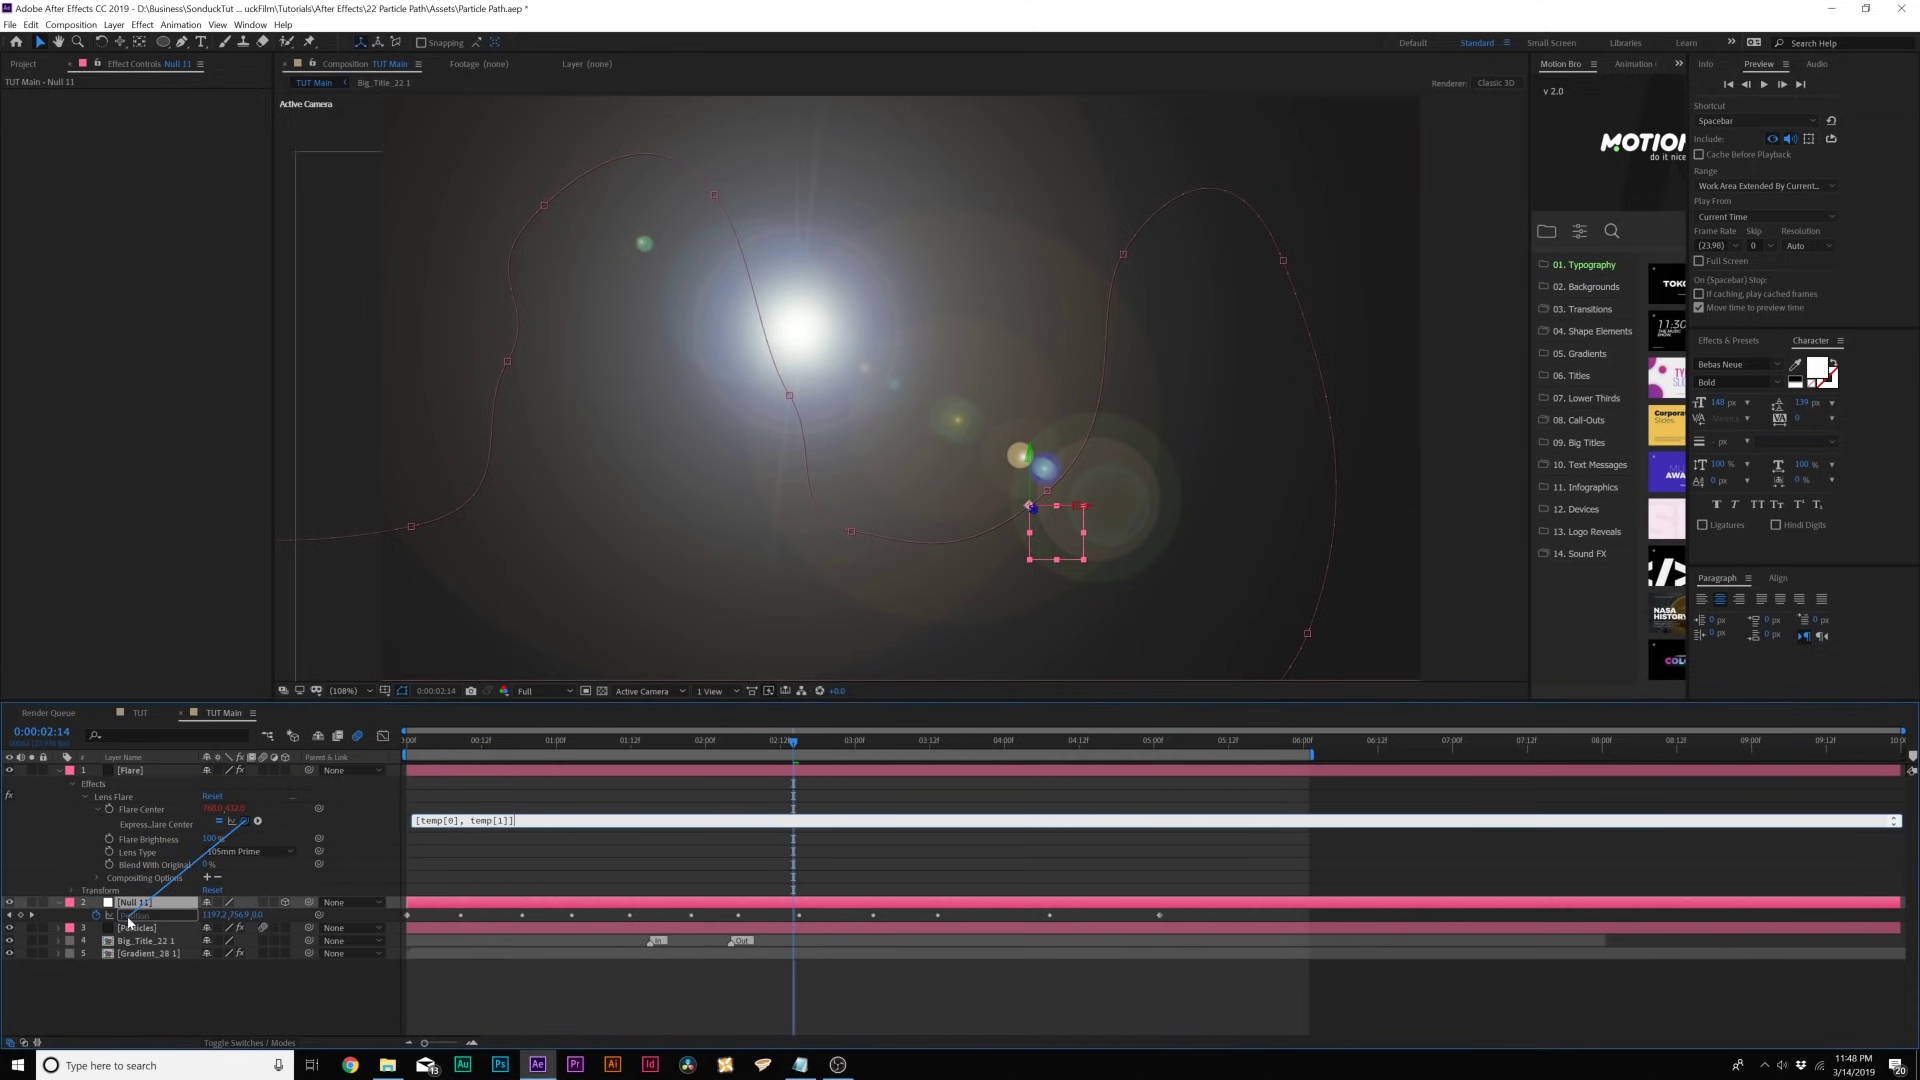
left_click(462, 867)
left_click_drag(433, 746, 756, 760)
- Set the Flare layer's blending mode to Screen and reduce its Flare Brightness to a small glow
left_click(250, 1043)
left_click(228, 771)
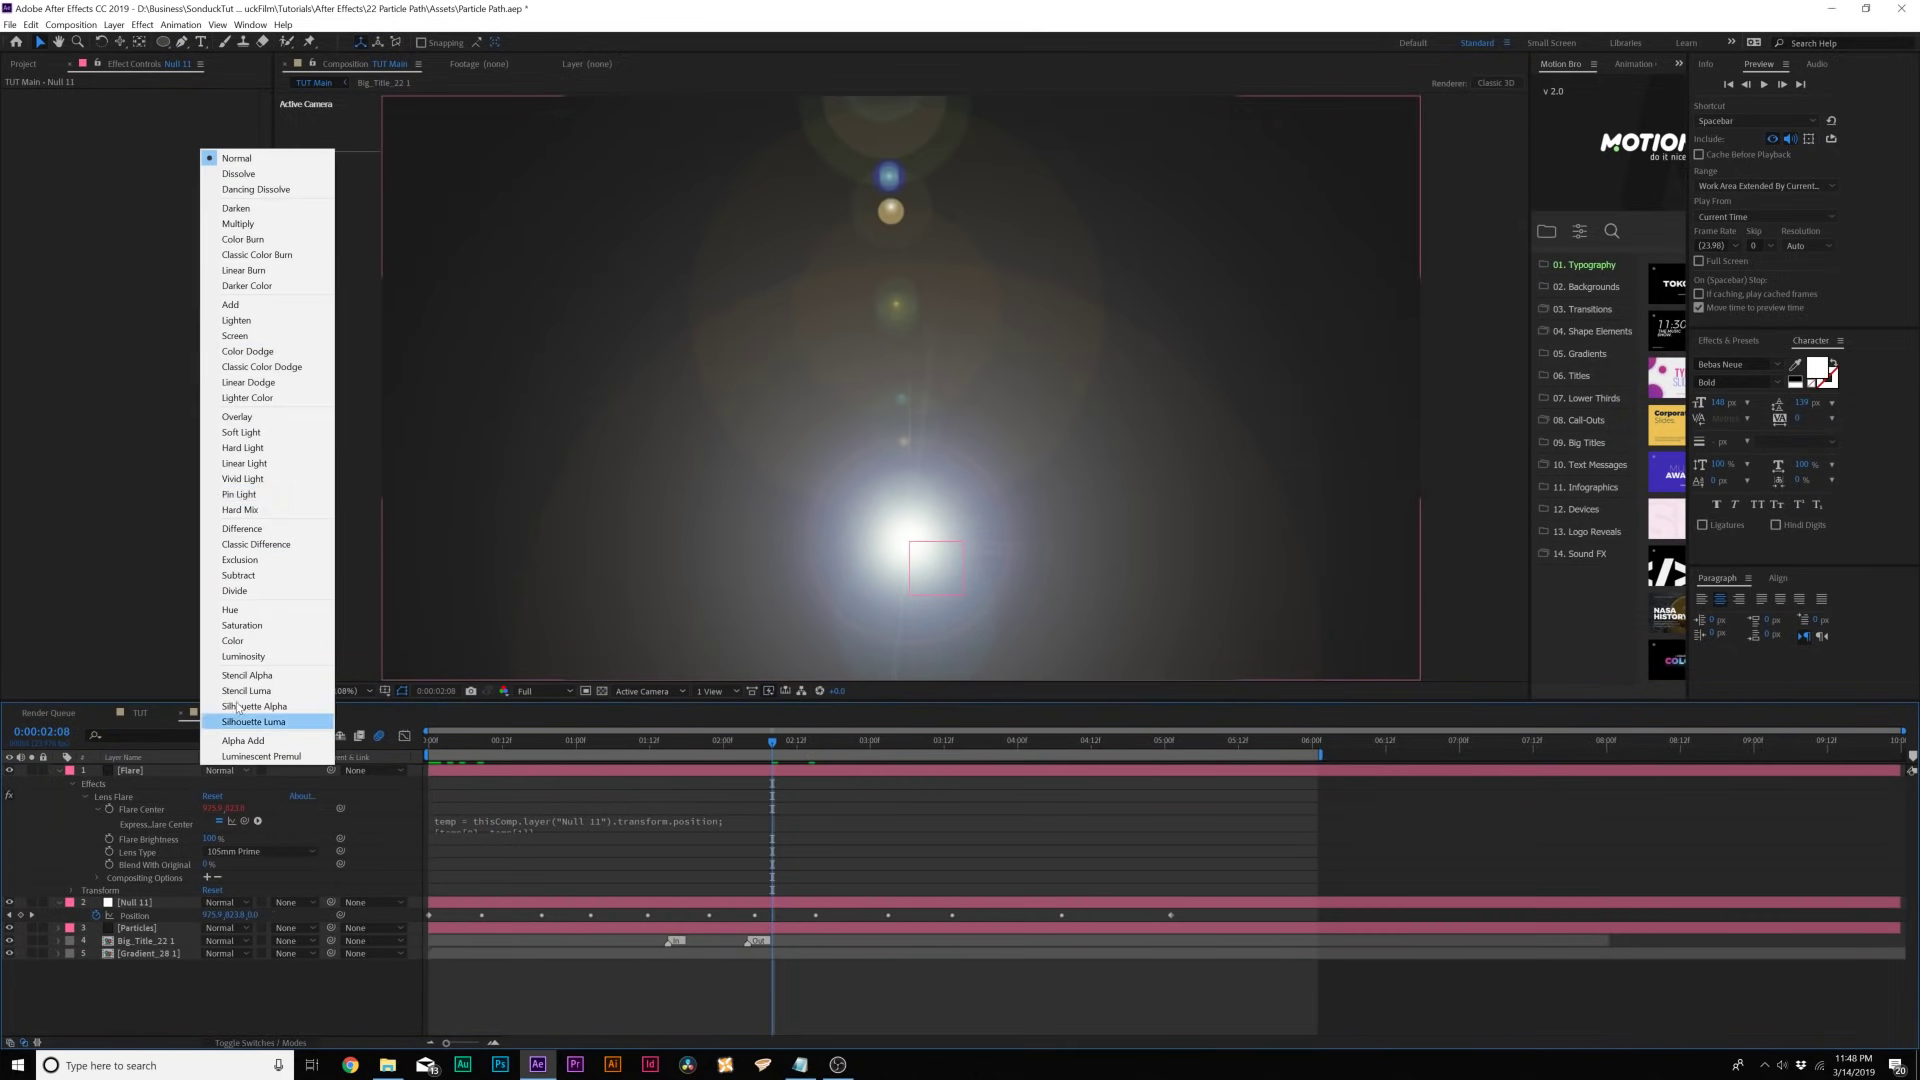
left_click(281, 337)
left_click_drag(452, 742, 656, 742)
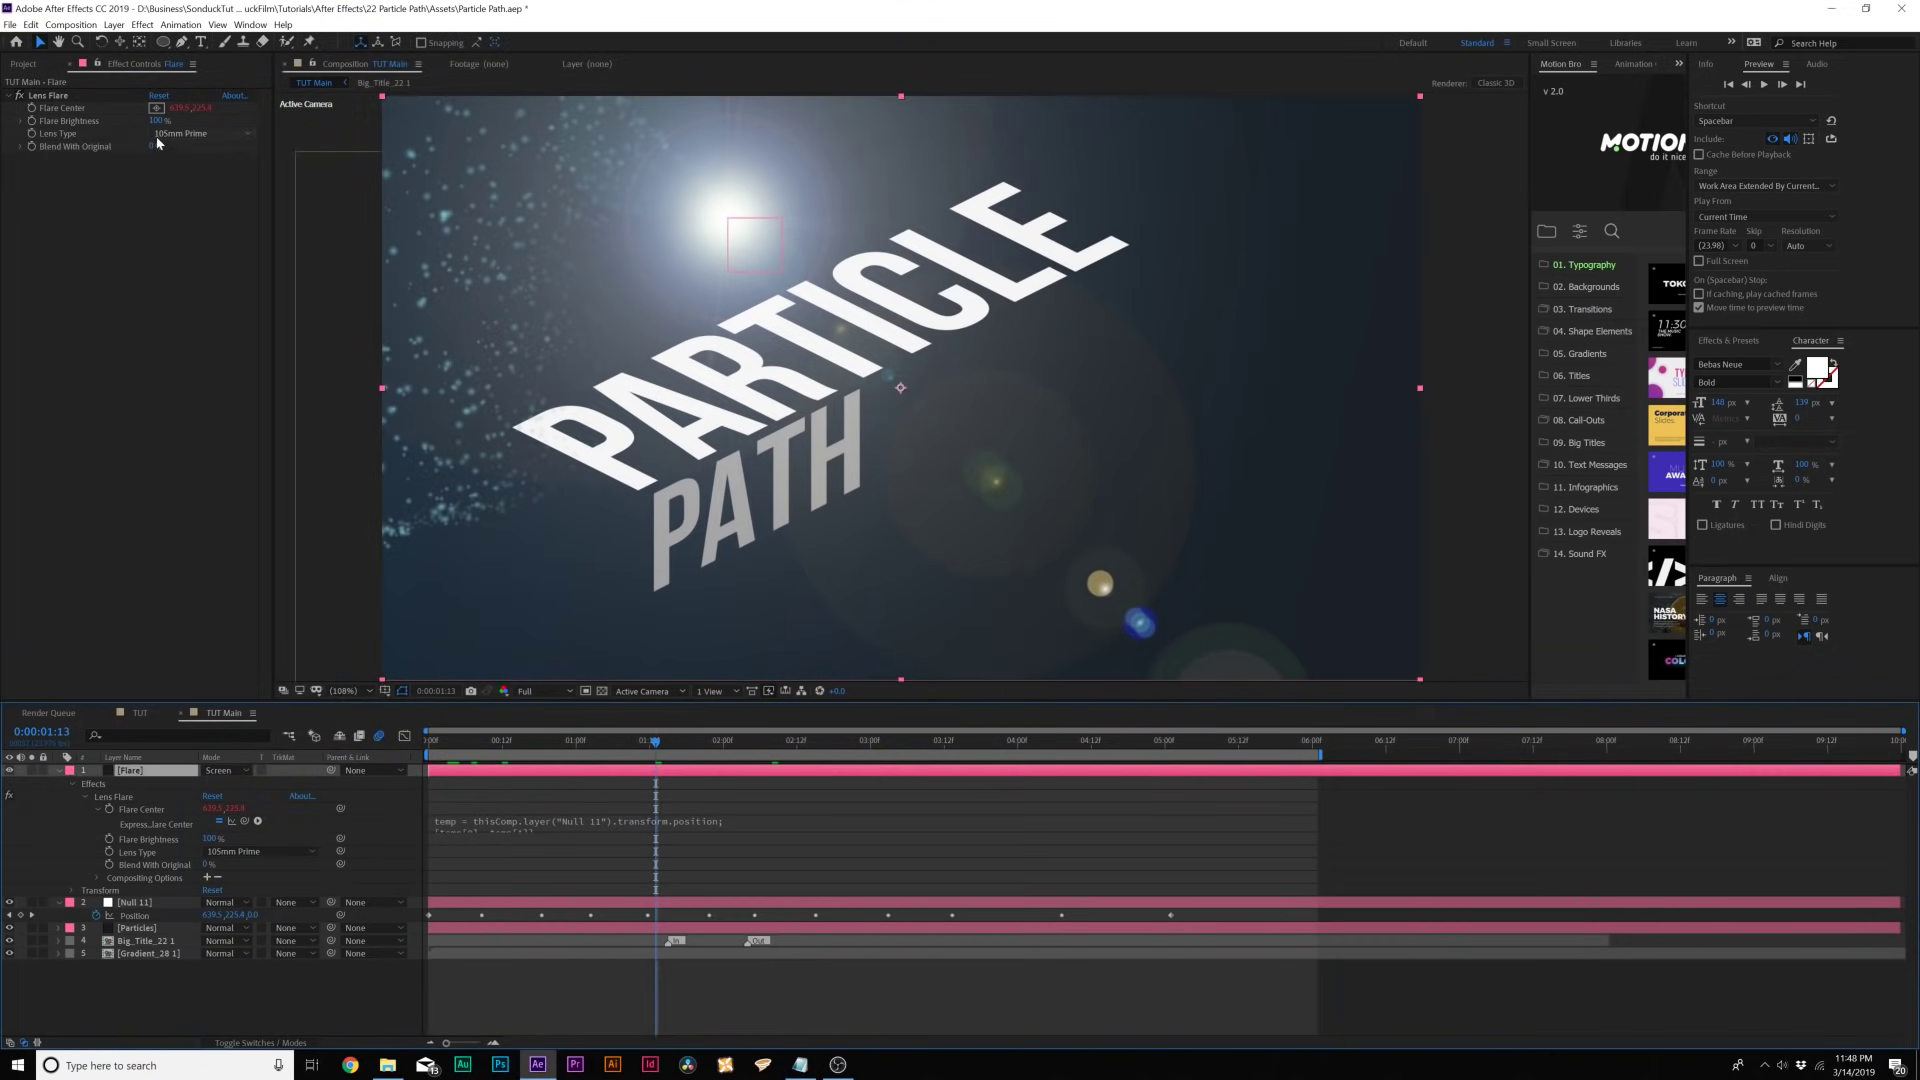
left_click_drag(155, 121, 100, 128)
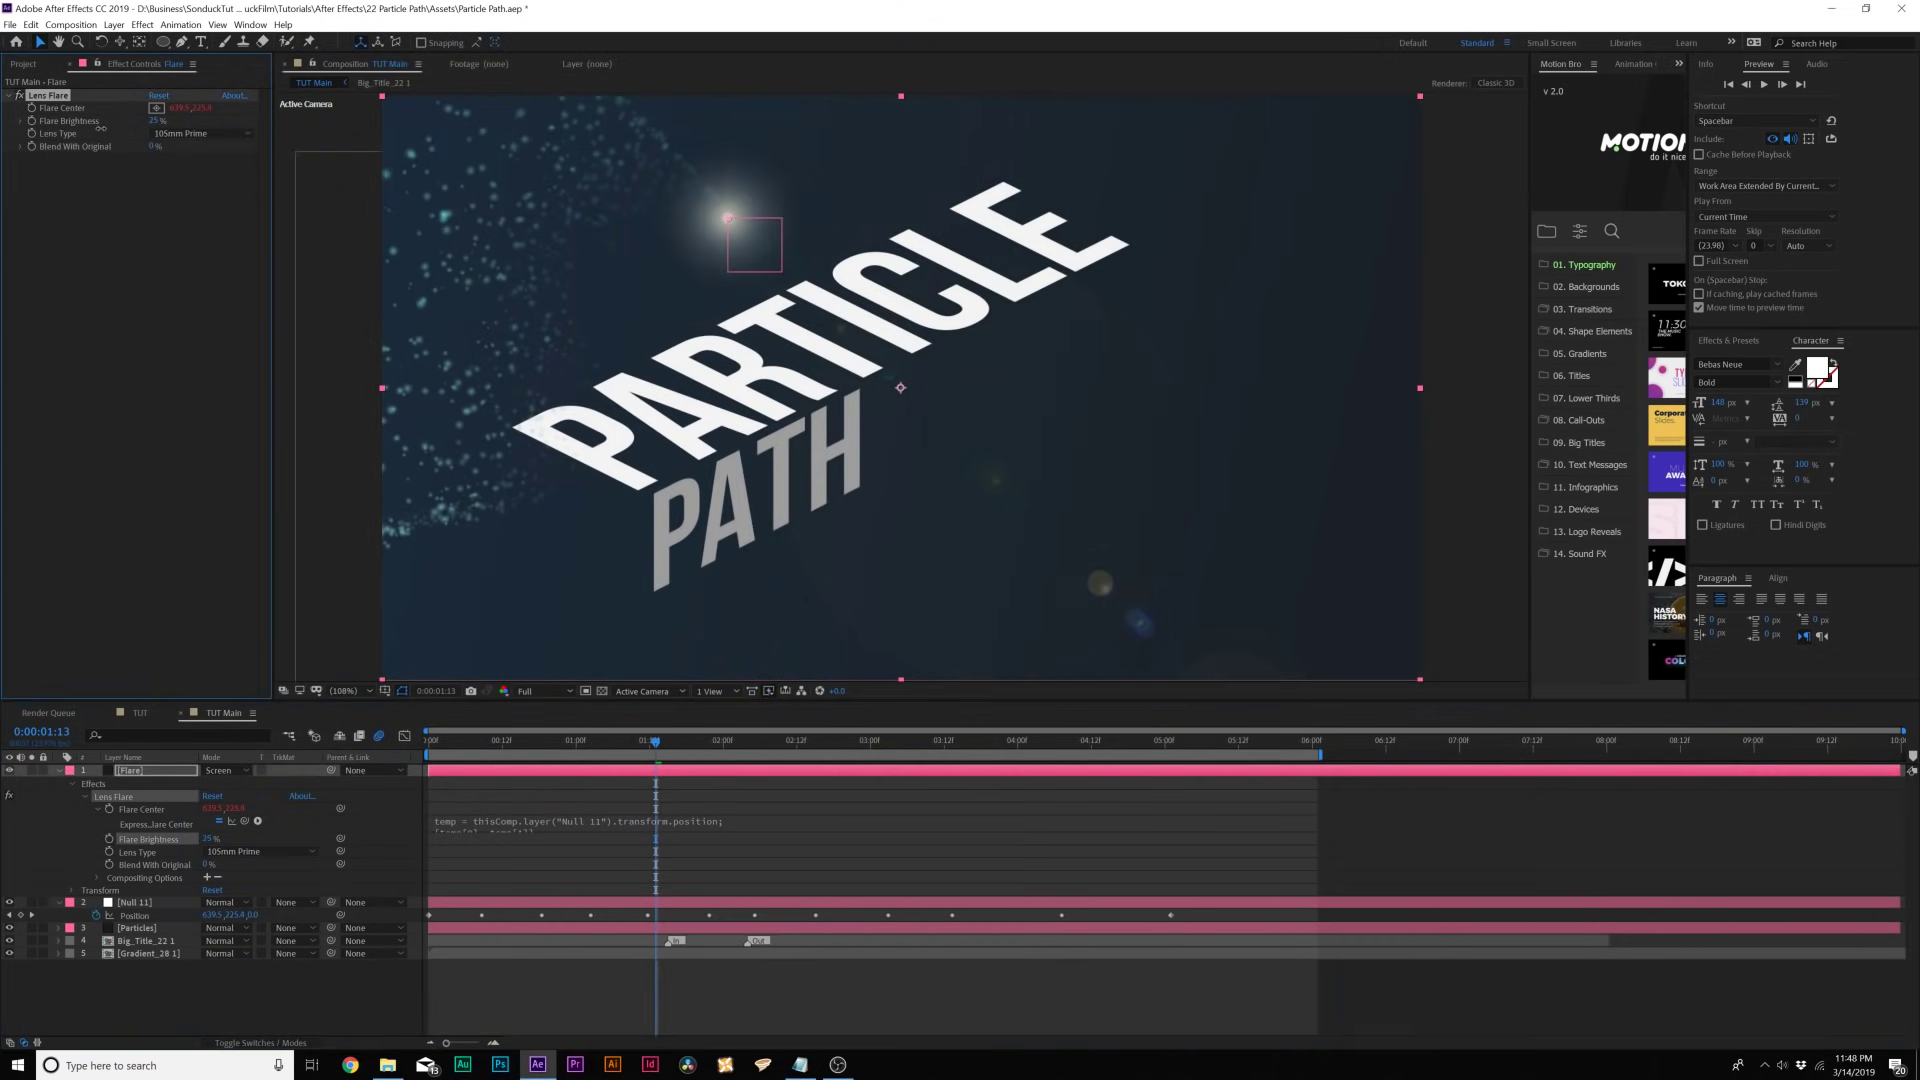
left_click(240, 726)
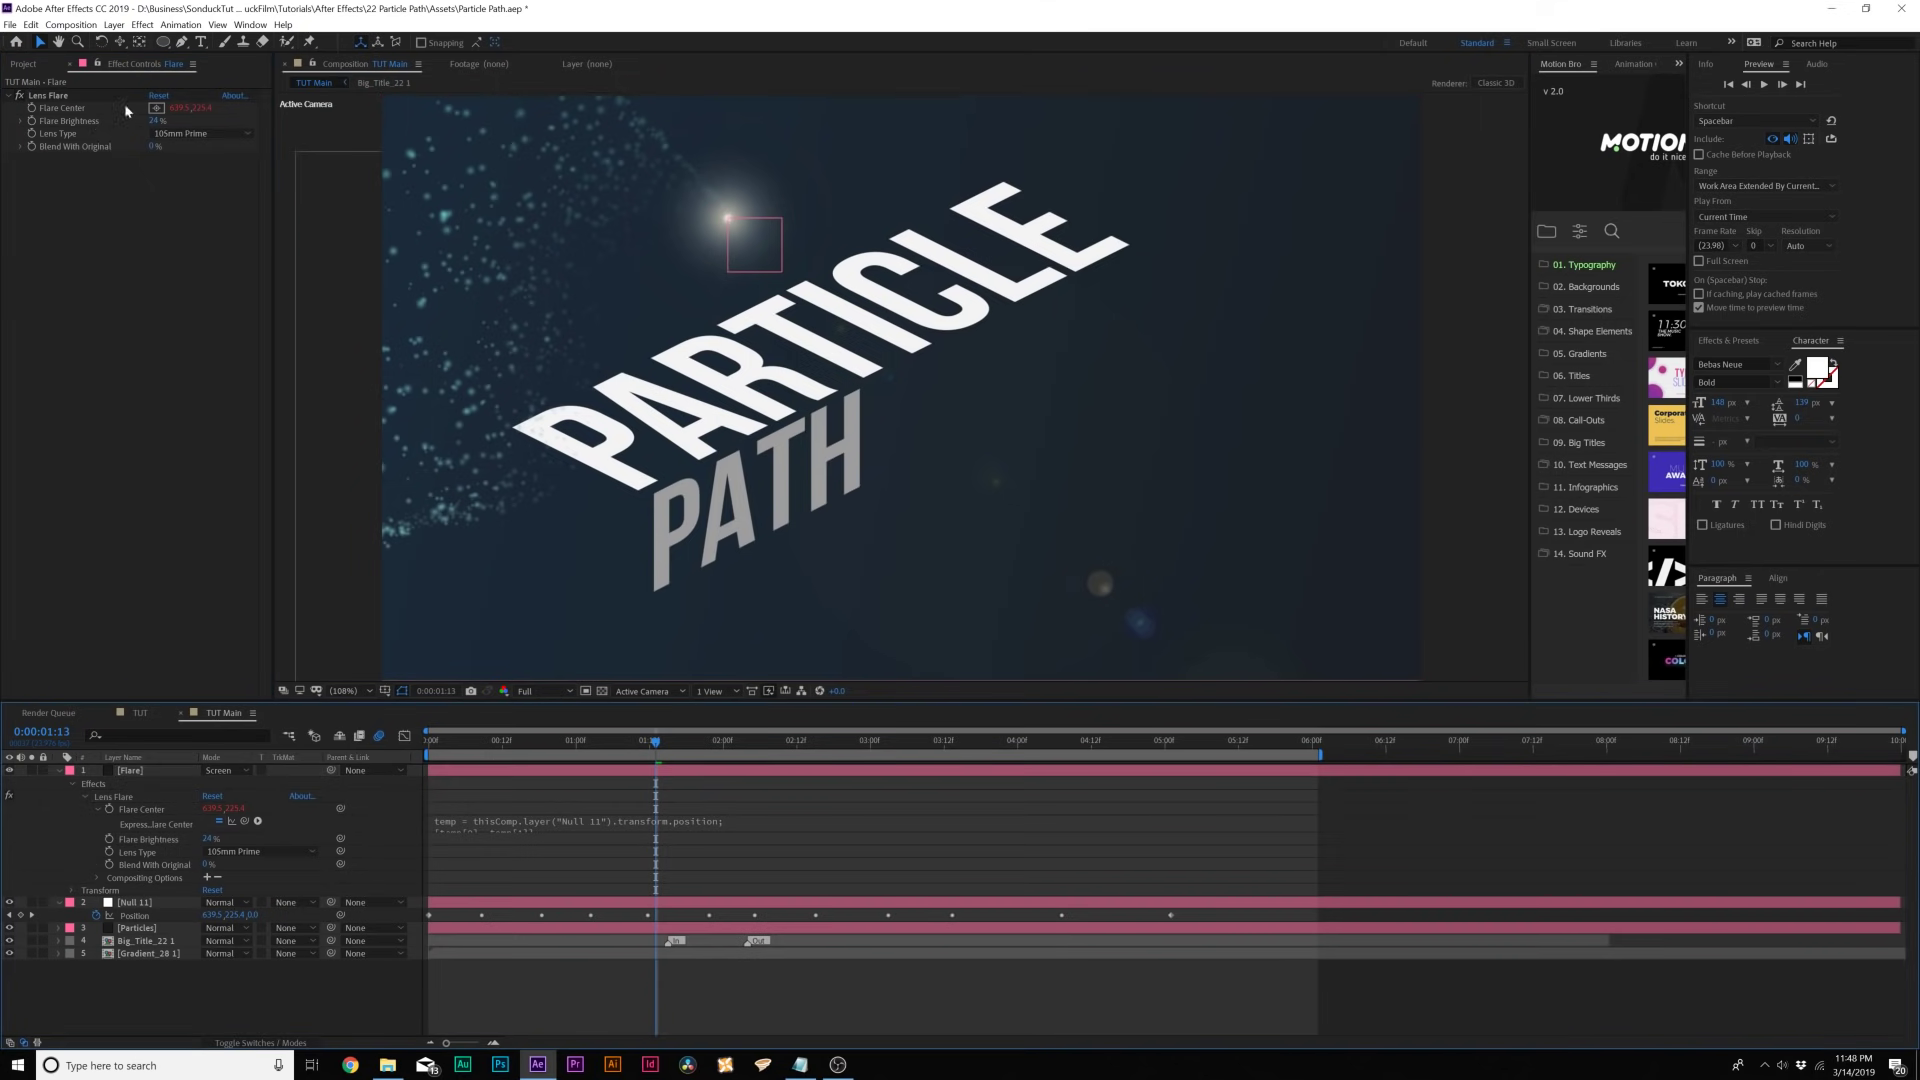
- Apply the Curves color correction effect to the Flare layer
left_click(129, 770)
left_click(142, 24)
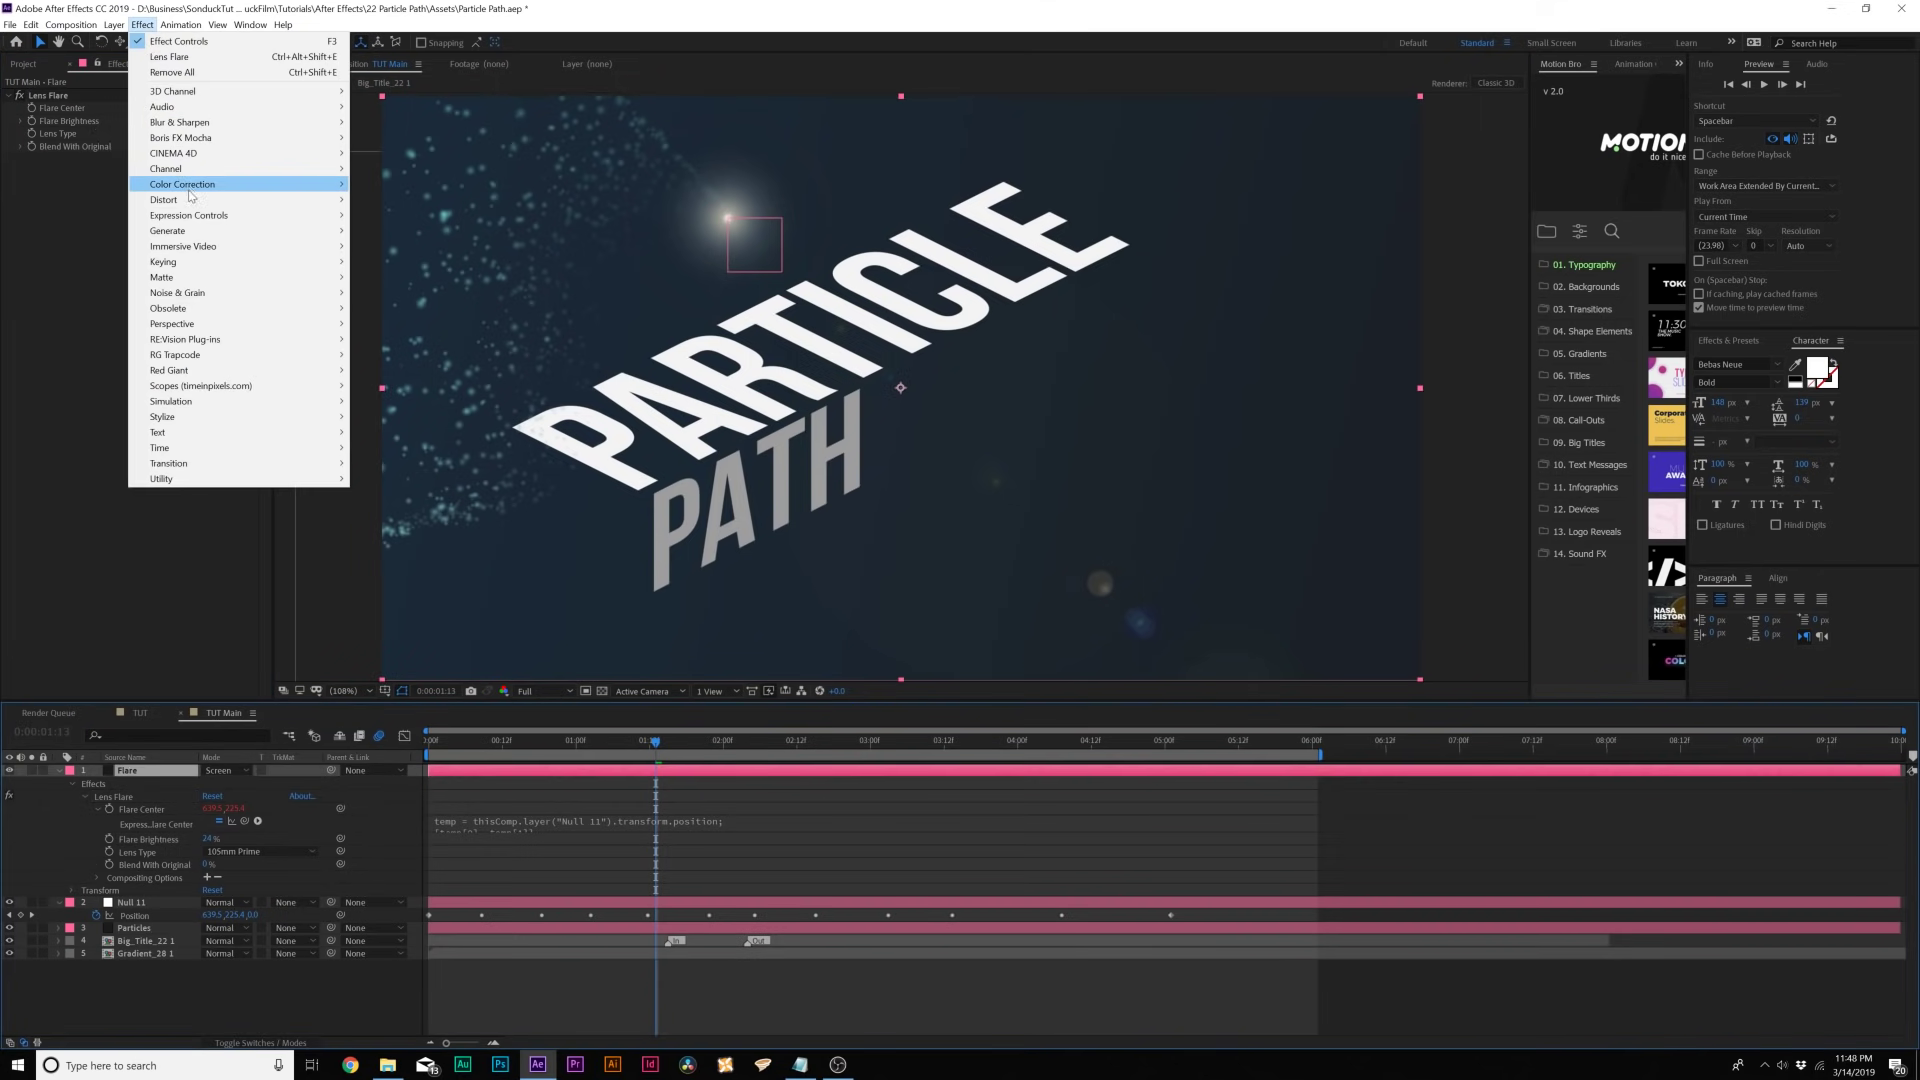
mouse_move(191, 190)
left_click(385, 463)
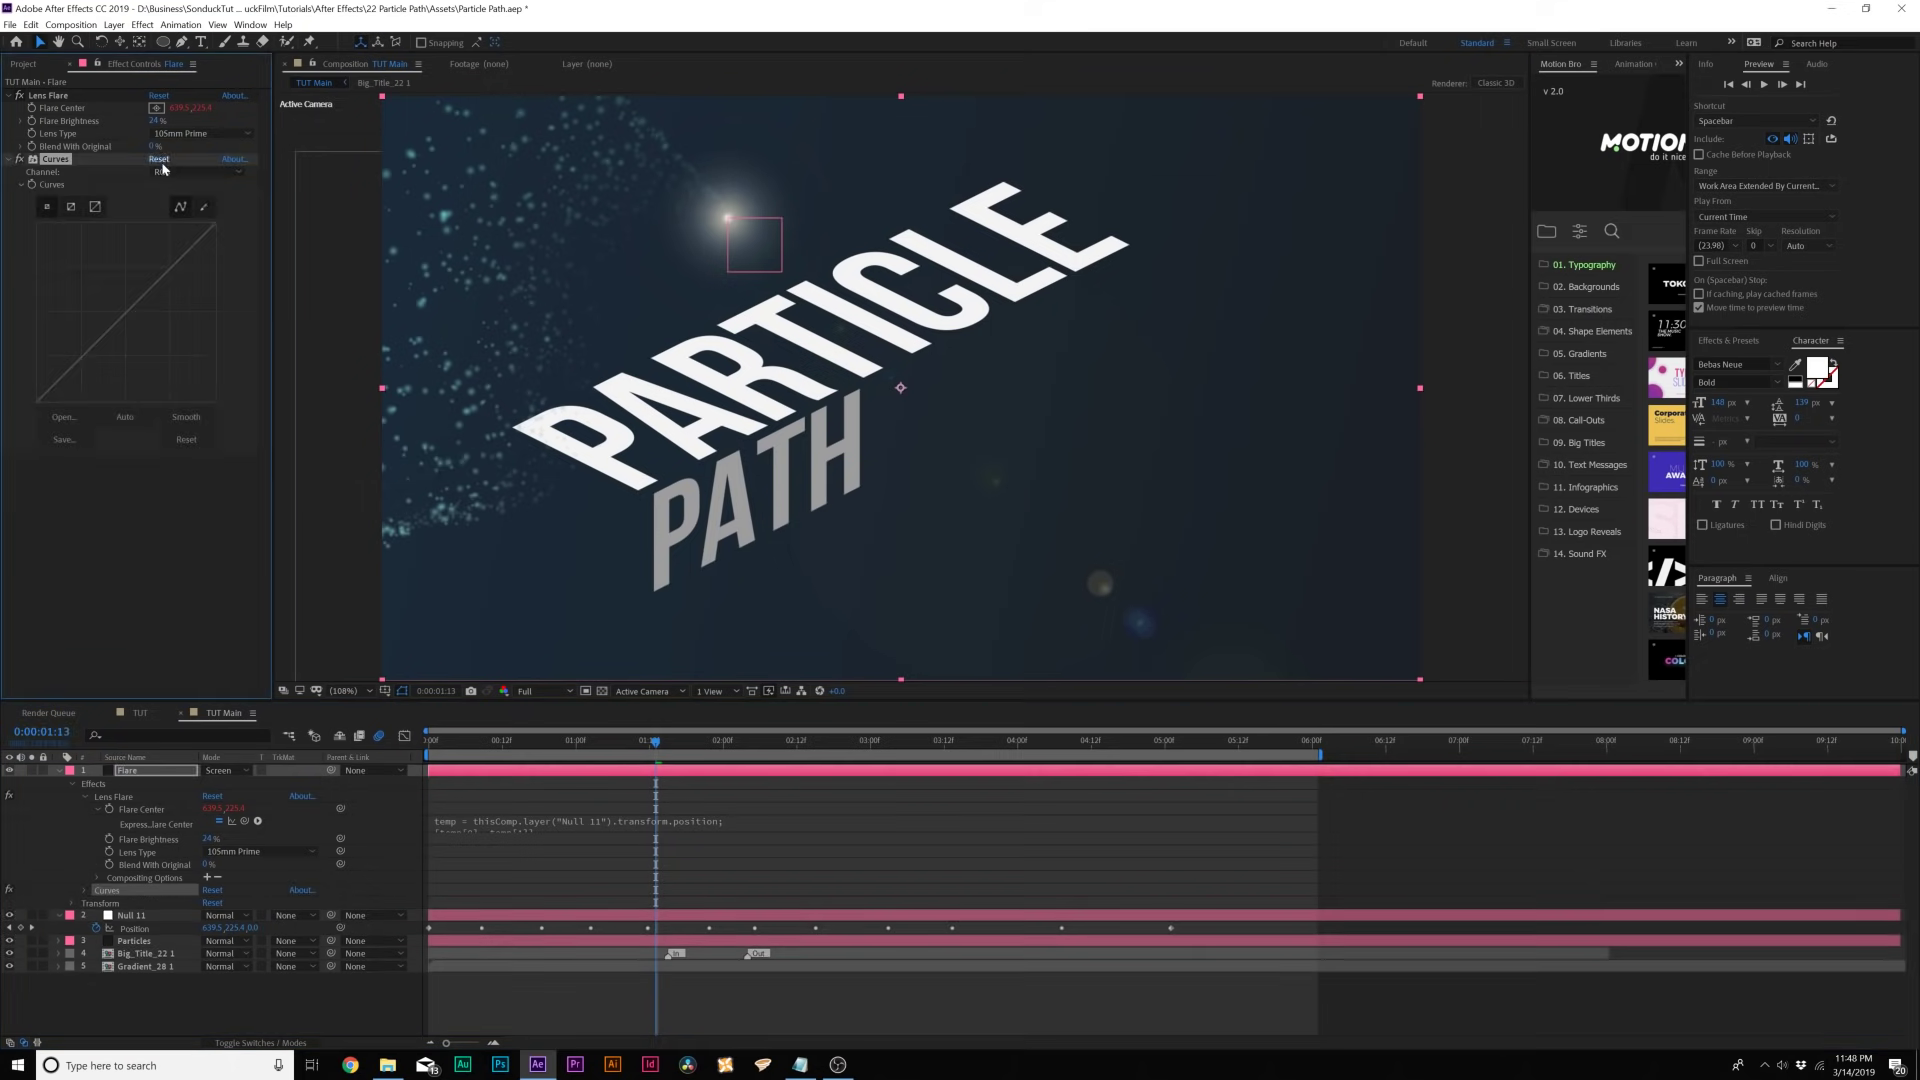
- Shape the flare's Red and Green curves into gentle S-curves with lowered shadows and slightly raised highlights
left_click(176, 175)
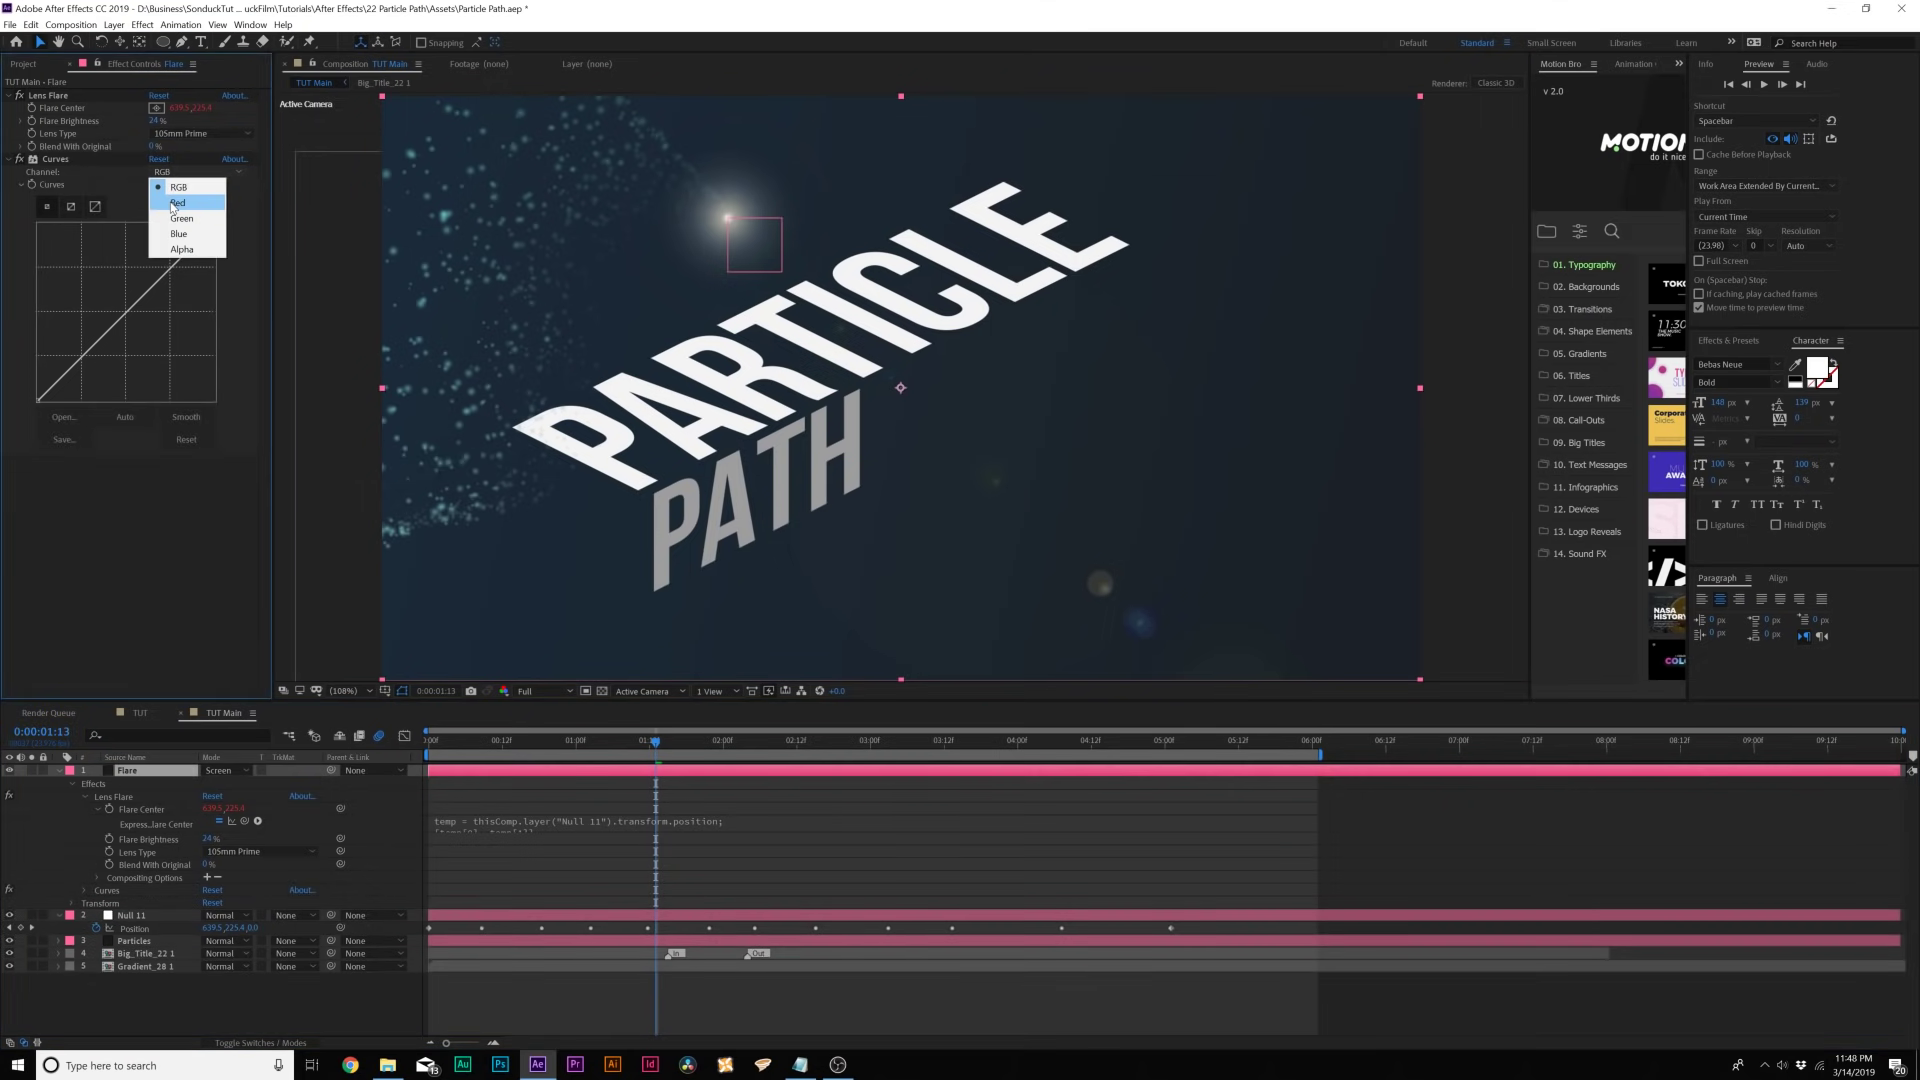
left_click(180, 199)
left_click_drag(163, 286, 160, 270)
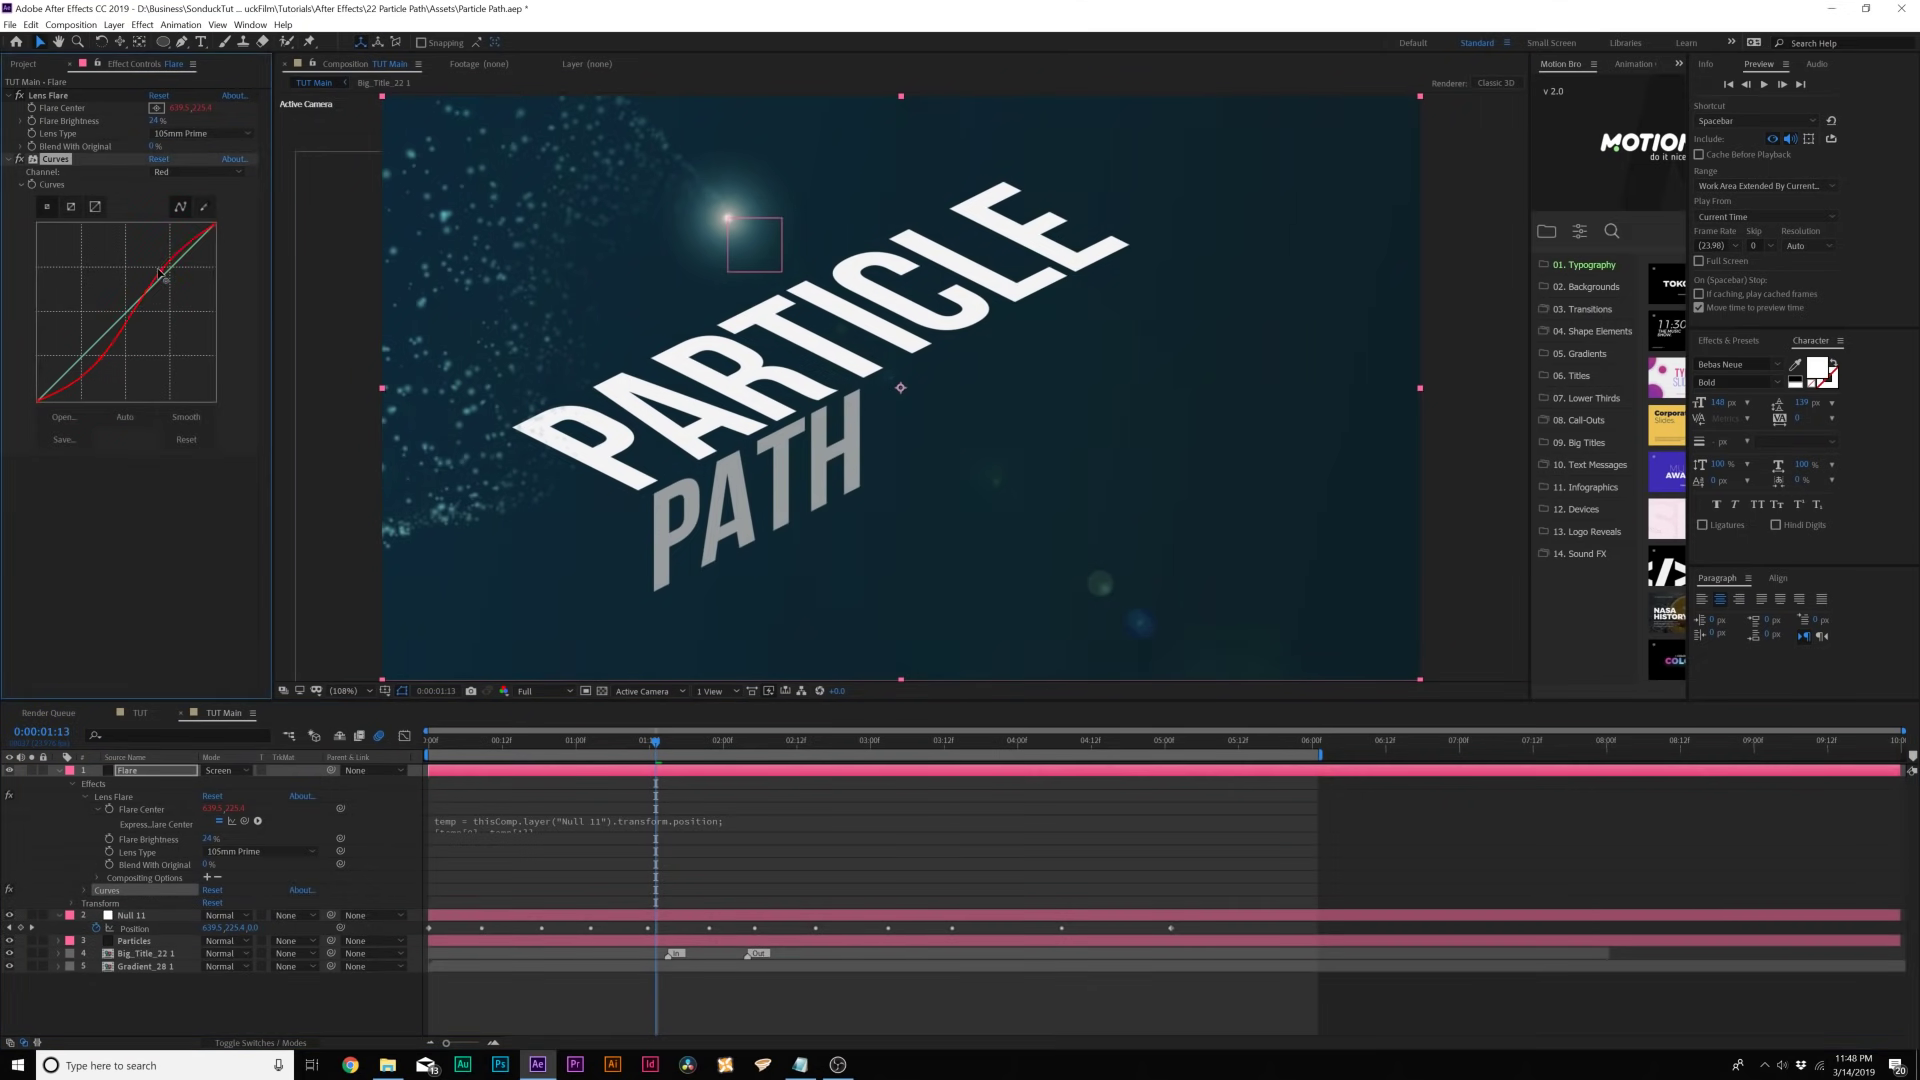
left_click(190, 172)
left_click(180, 212)
left_click_drag(170, 286, 161, 278)
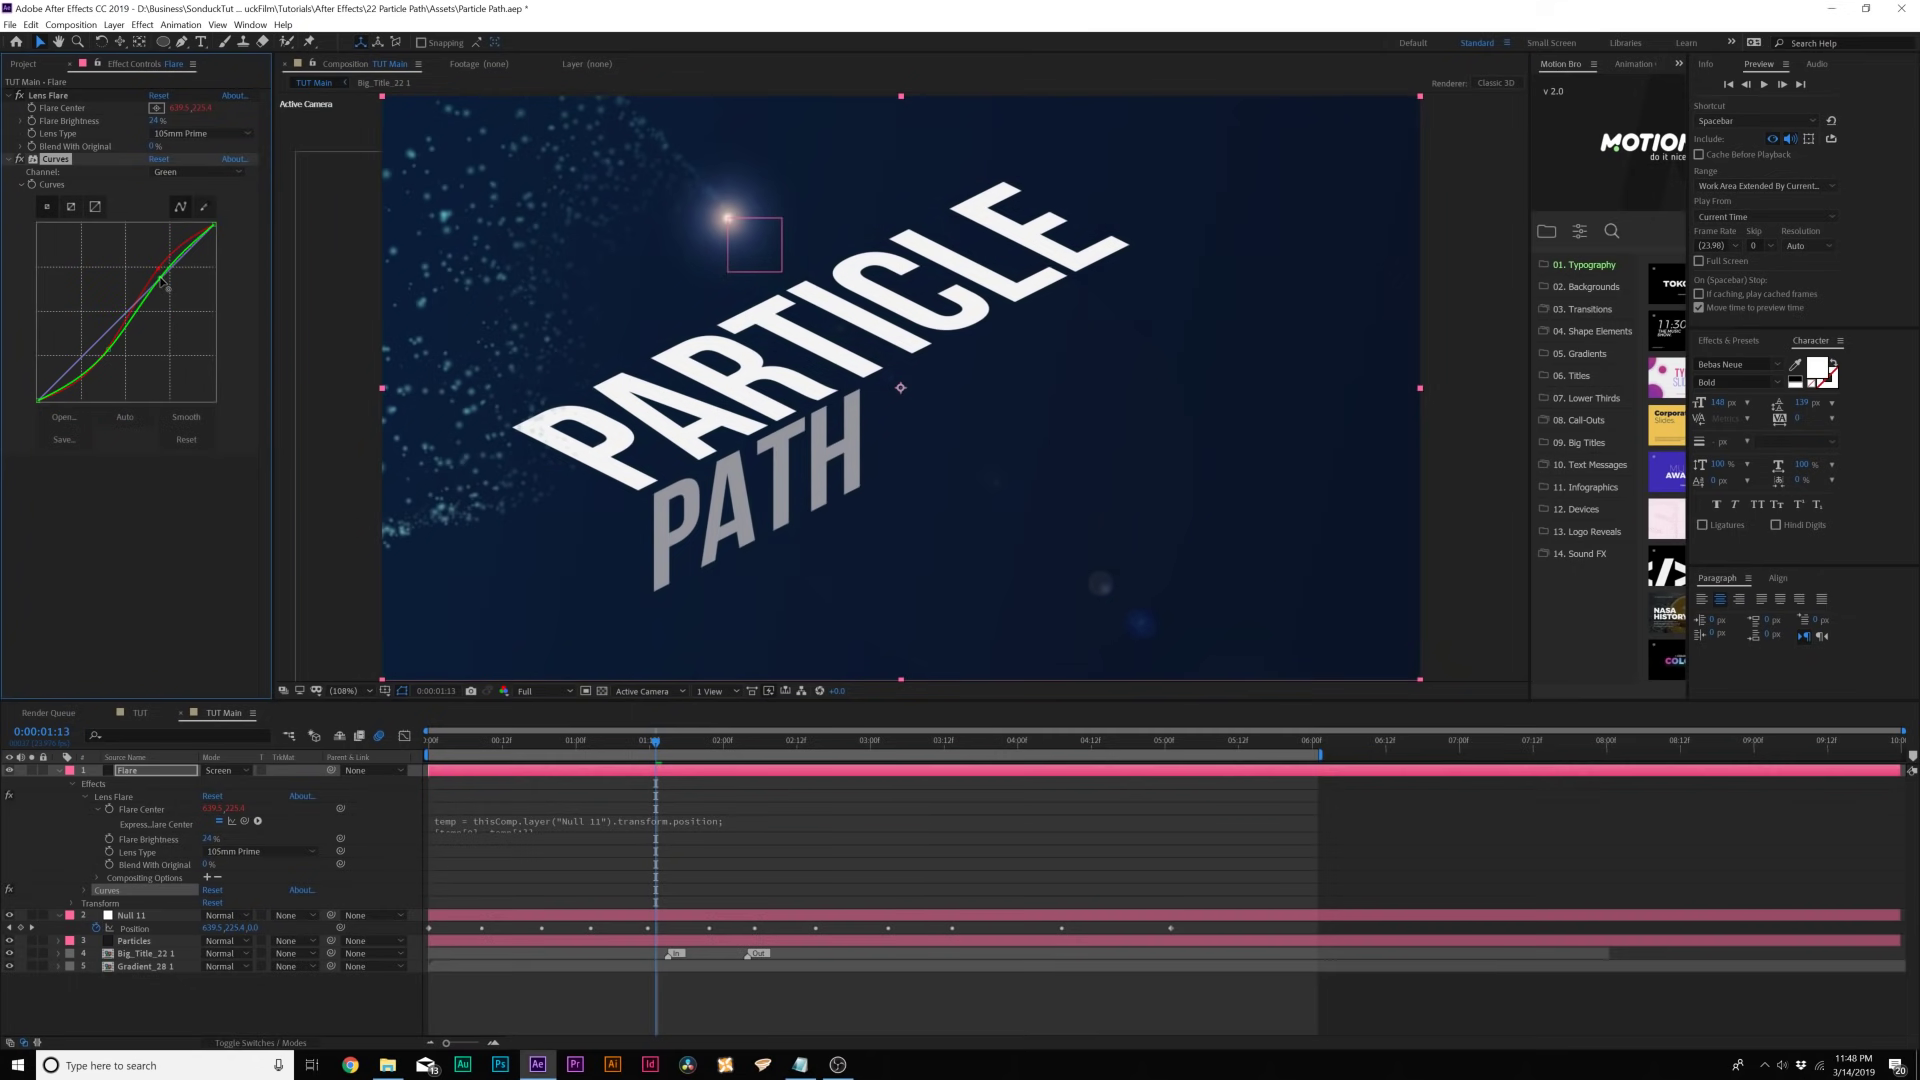
- Collapse the layer properties and preview the tinted flare leading the particle trail
left_click(640, 862)
key("u")
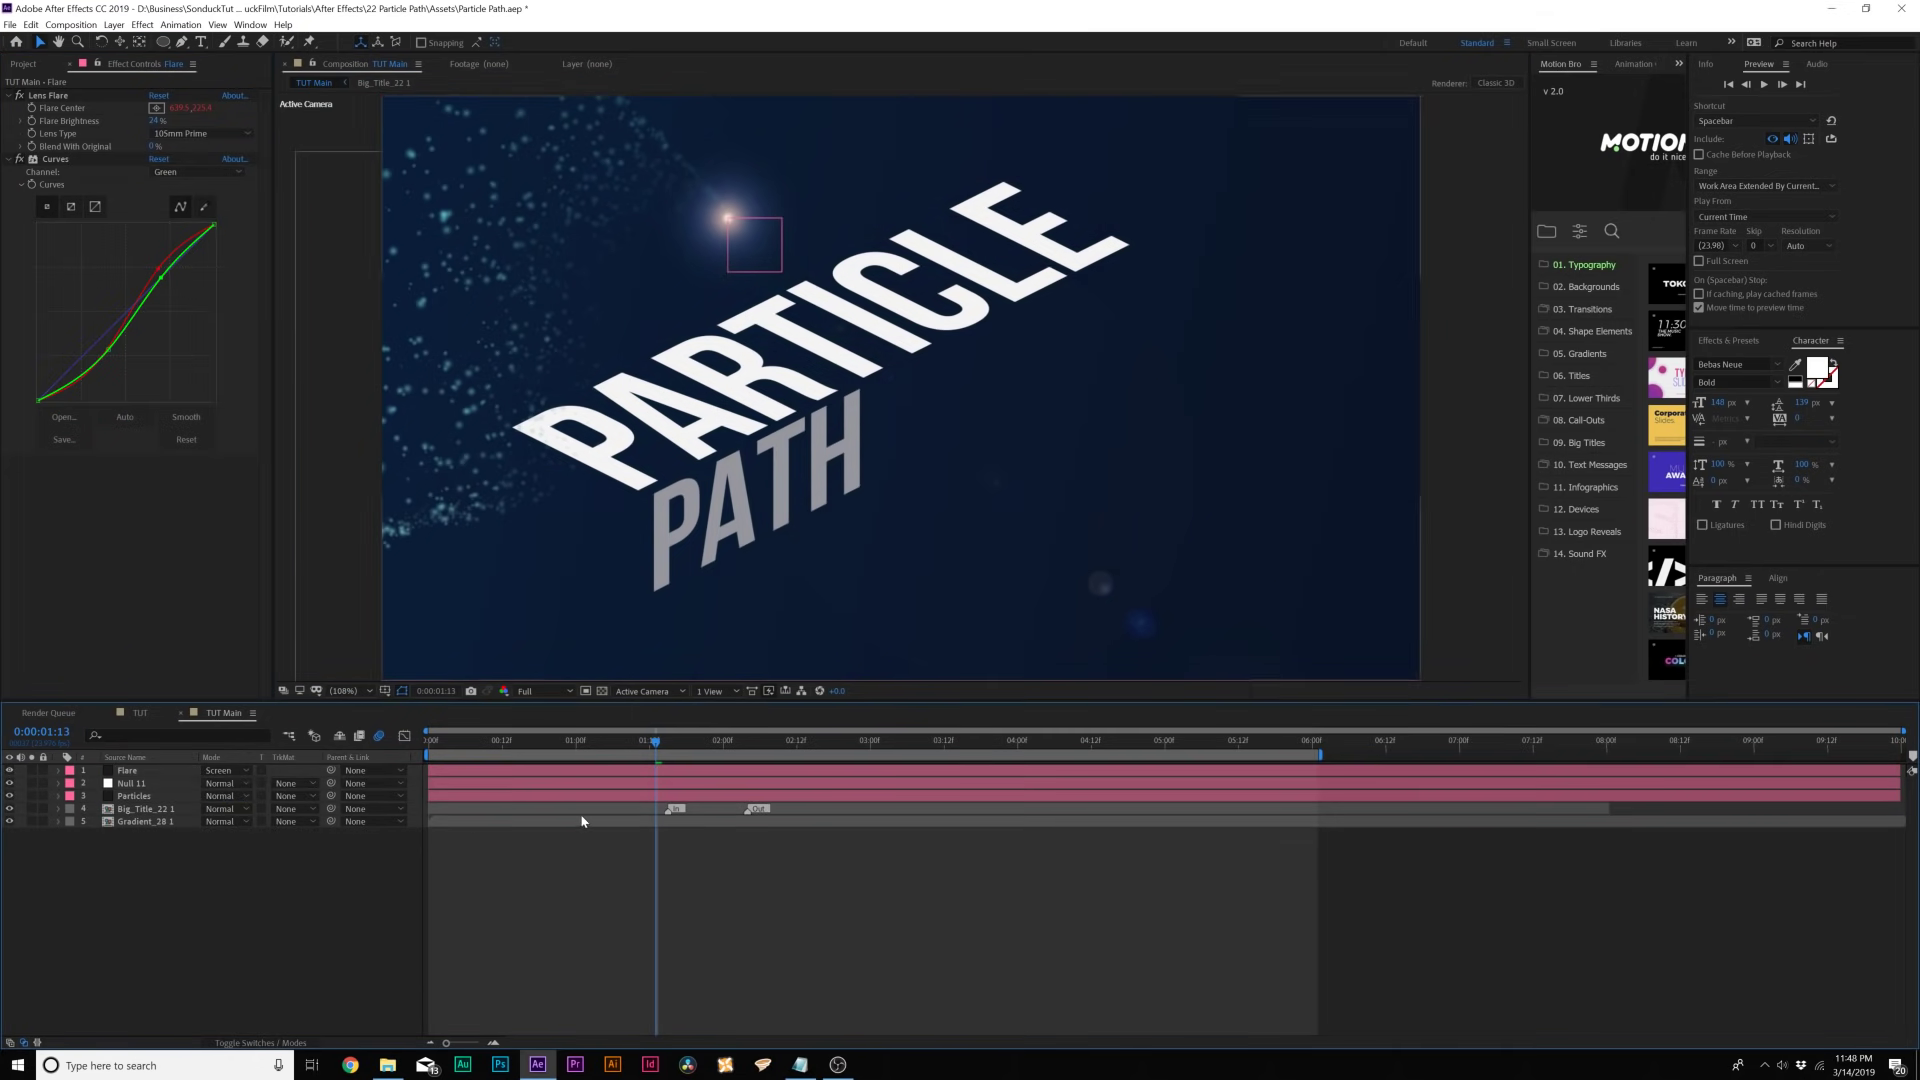
key("space")
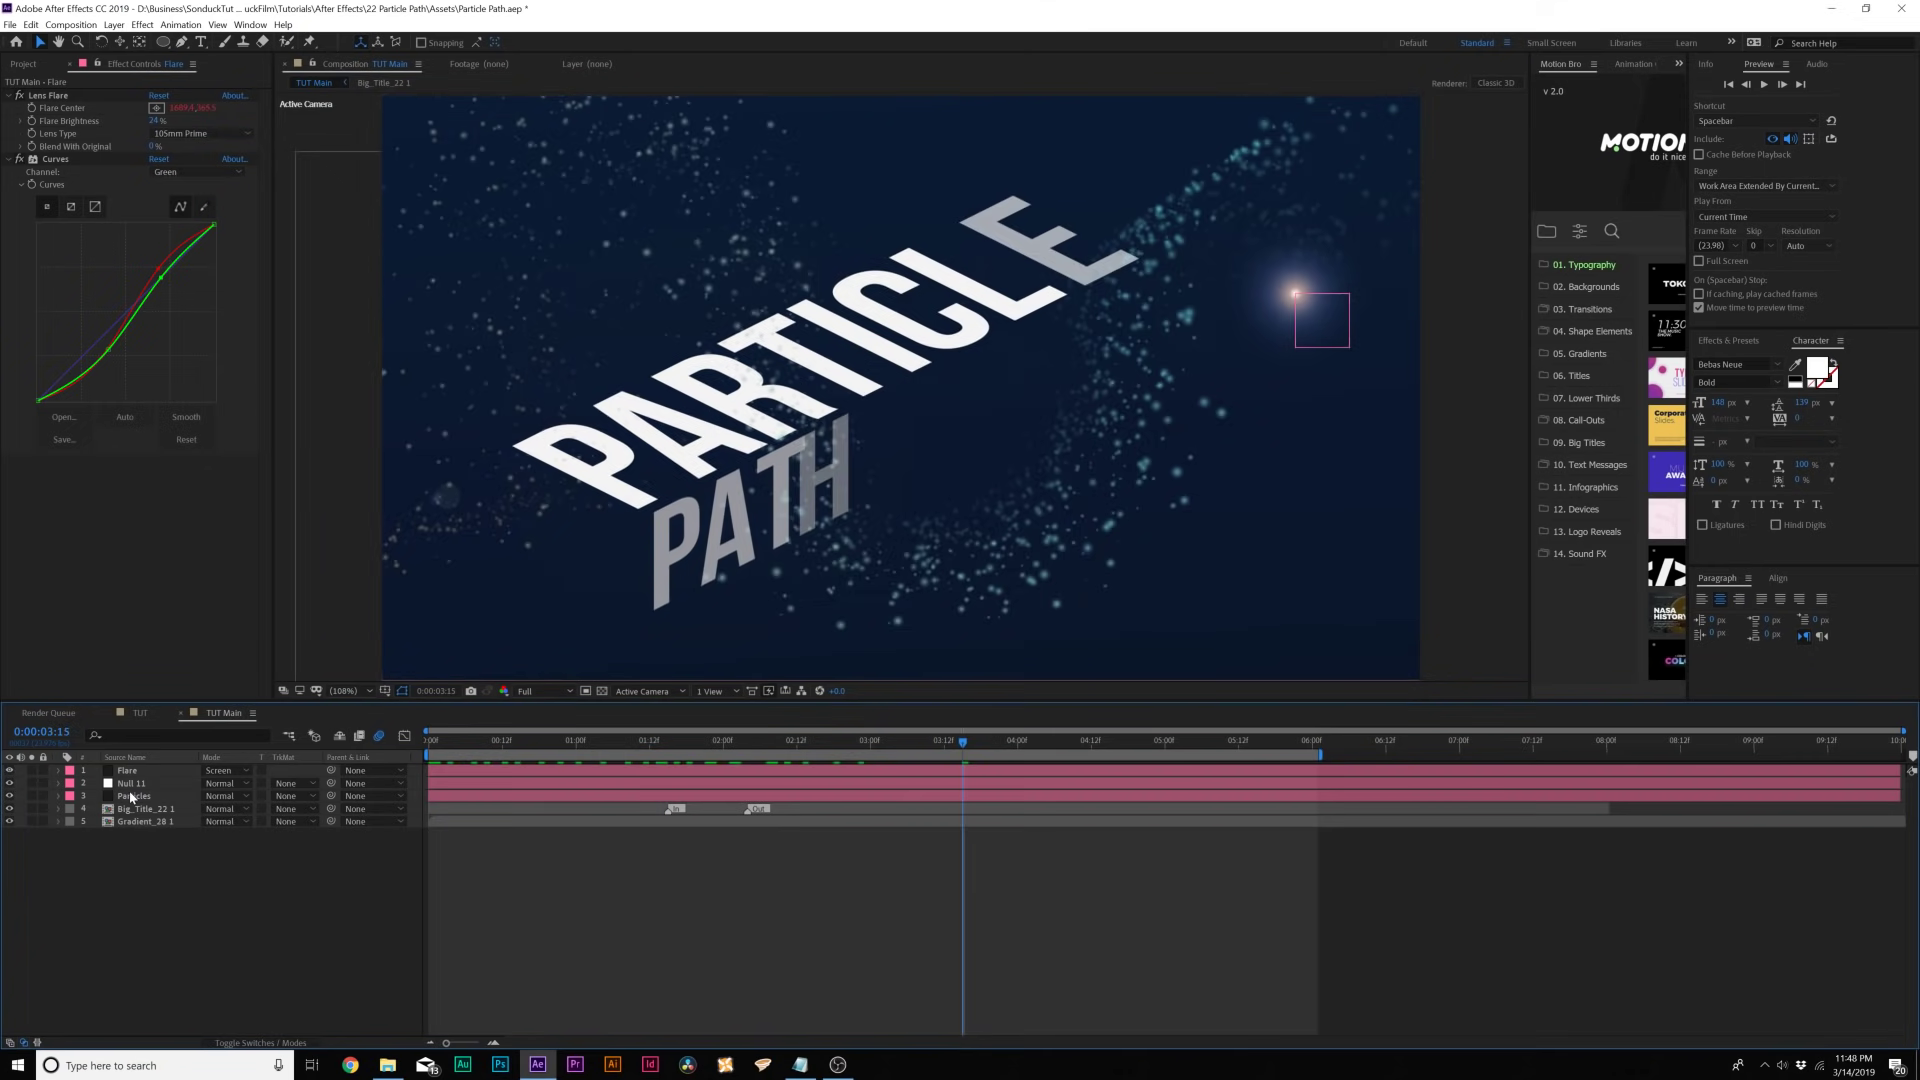
- Apply the Glow effect to the Particles layer
left_click(131, 795)
left_click(139, 26)
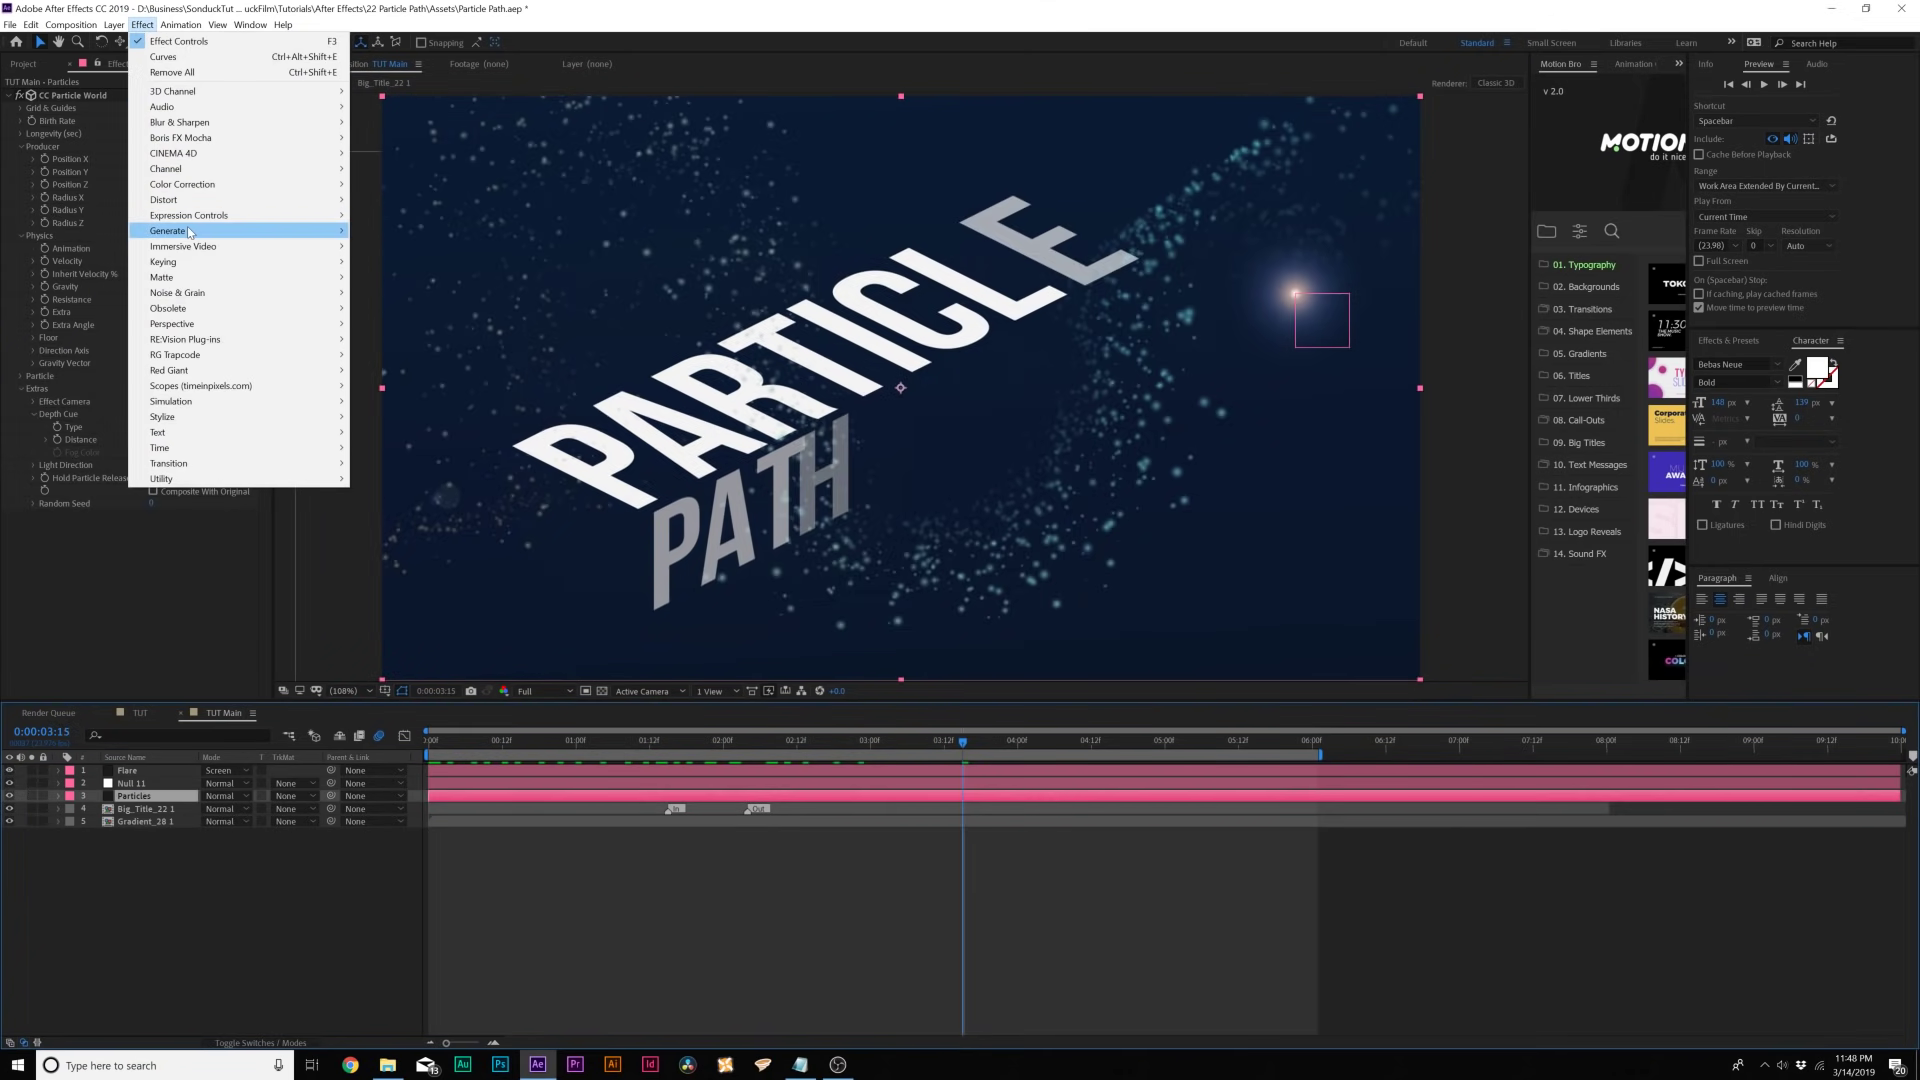
mouse_move(170, 420)
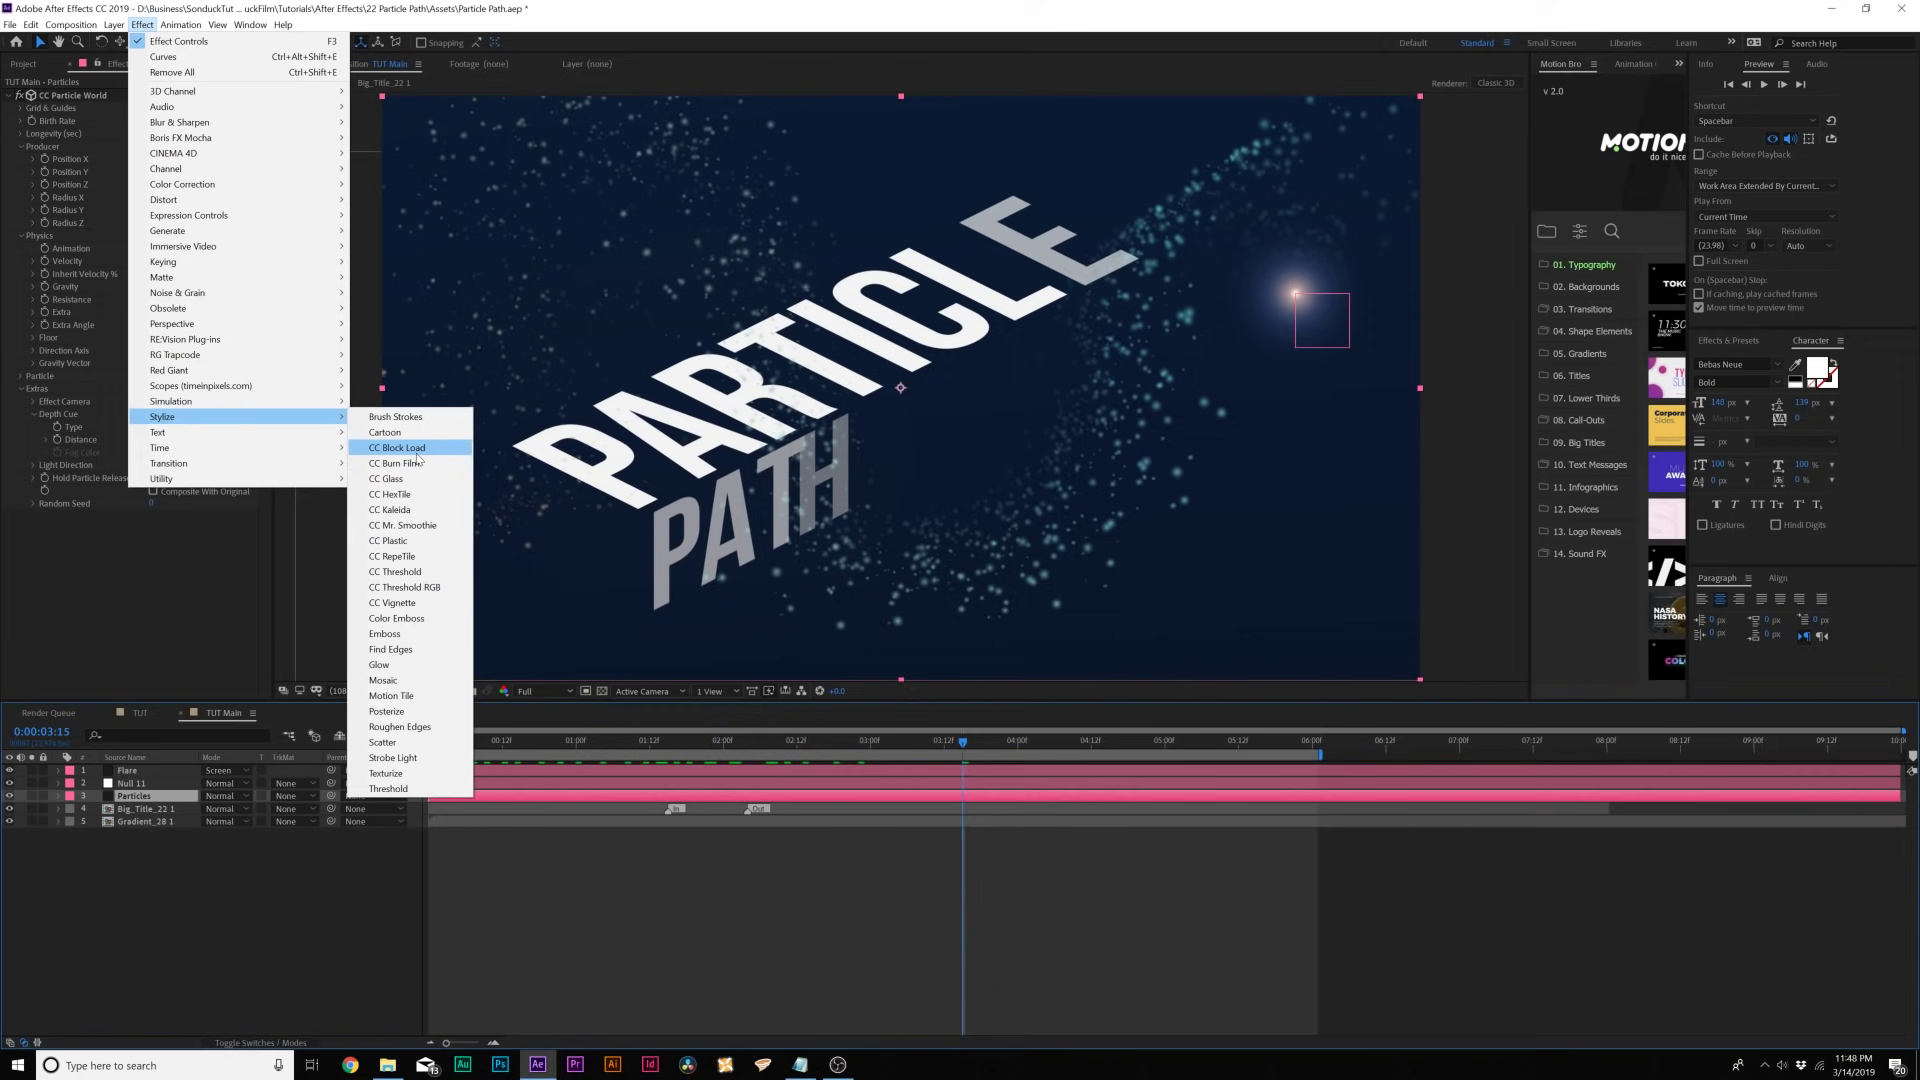
left_click(416, 667)
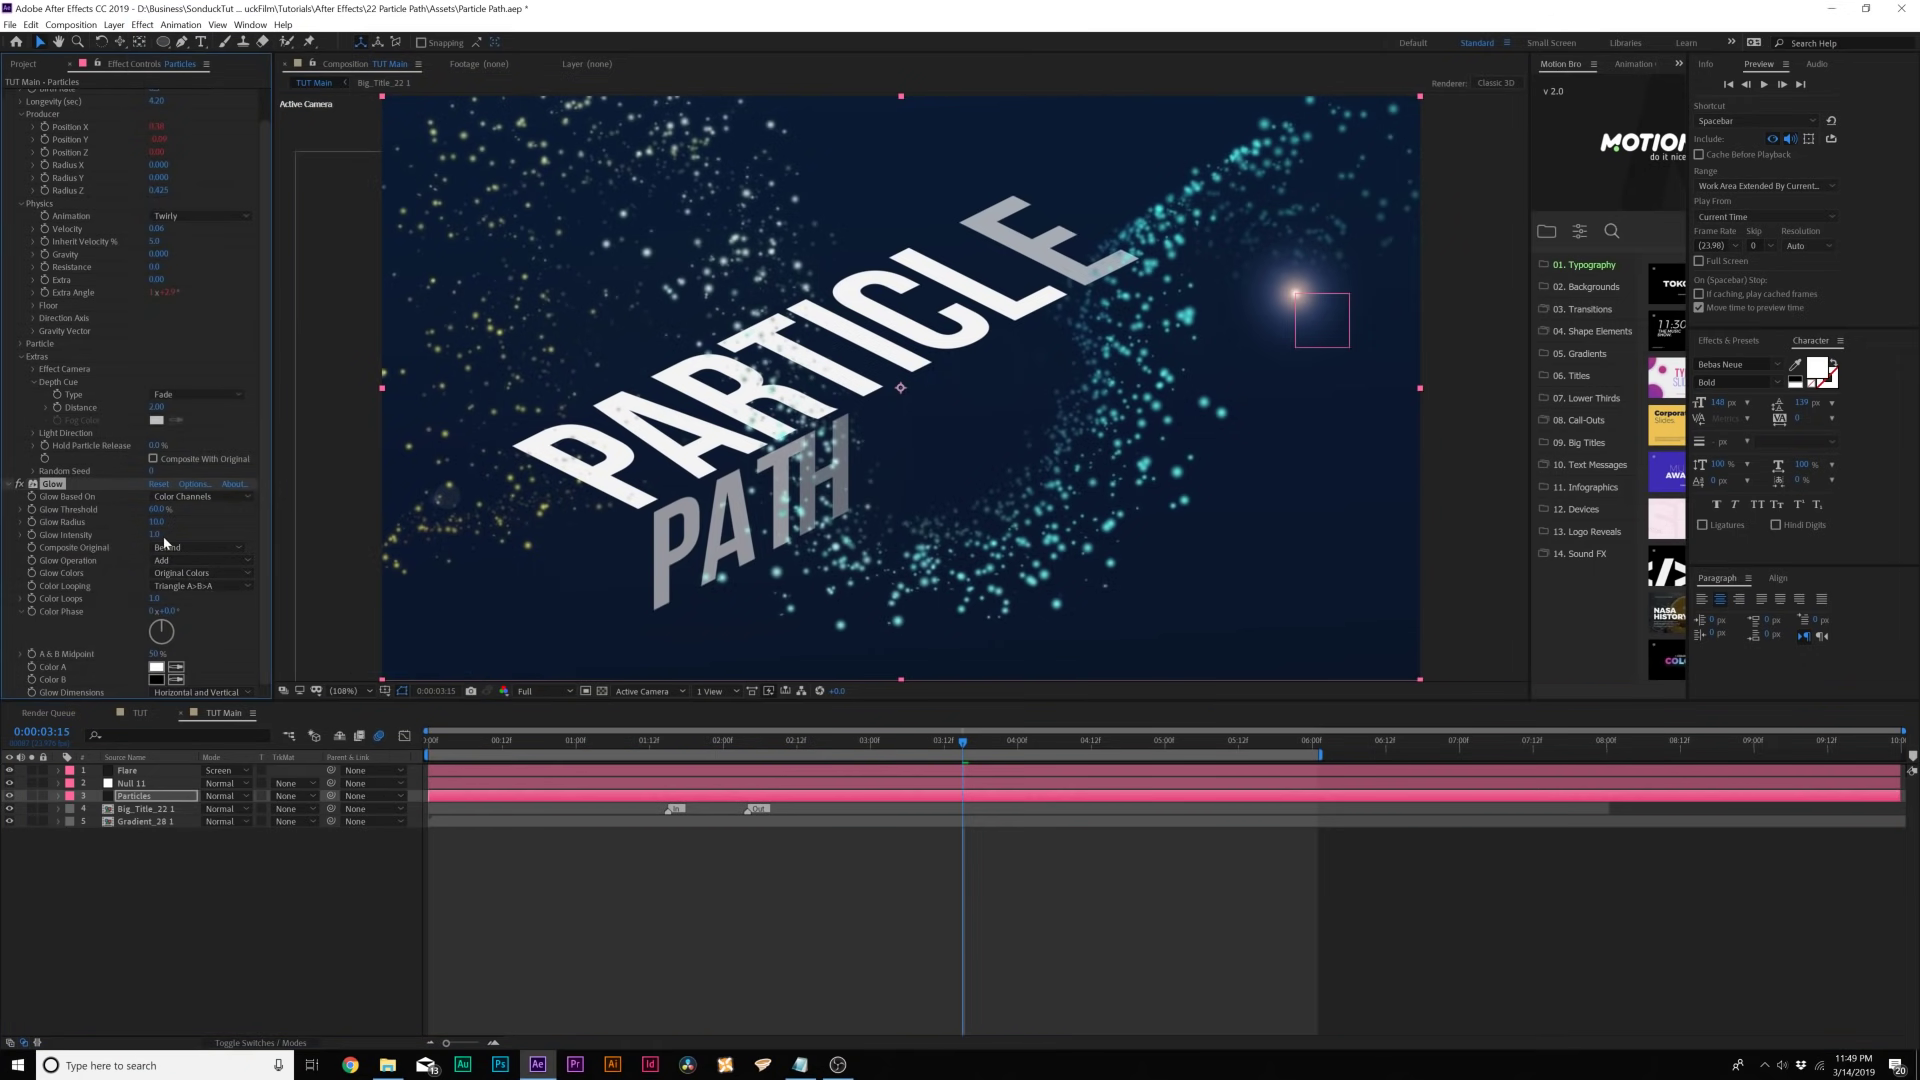
- Raise the particle glow's radius and threshold, adjust its intensity, and preview the trail from 0:00:01:13
left_click_drag(151, 524, 186, 519)
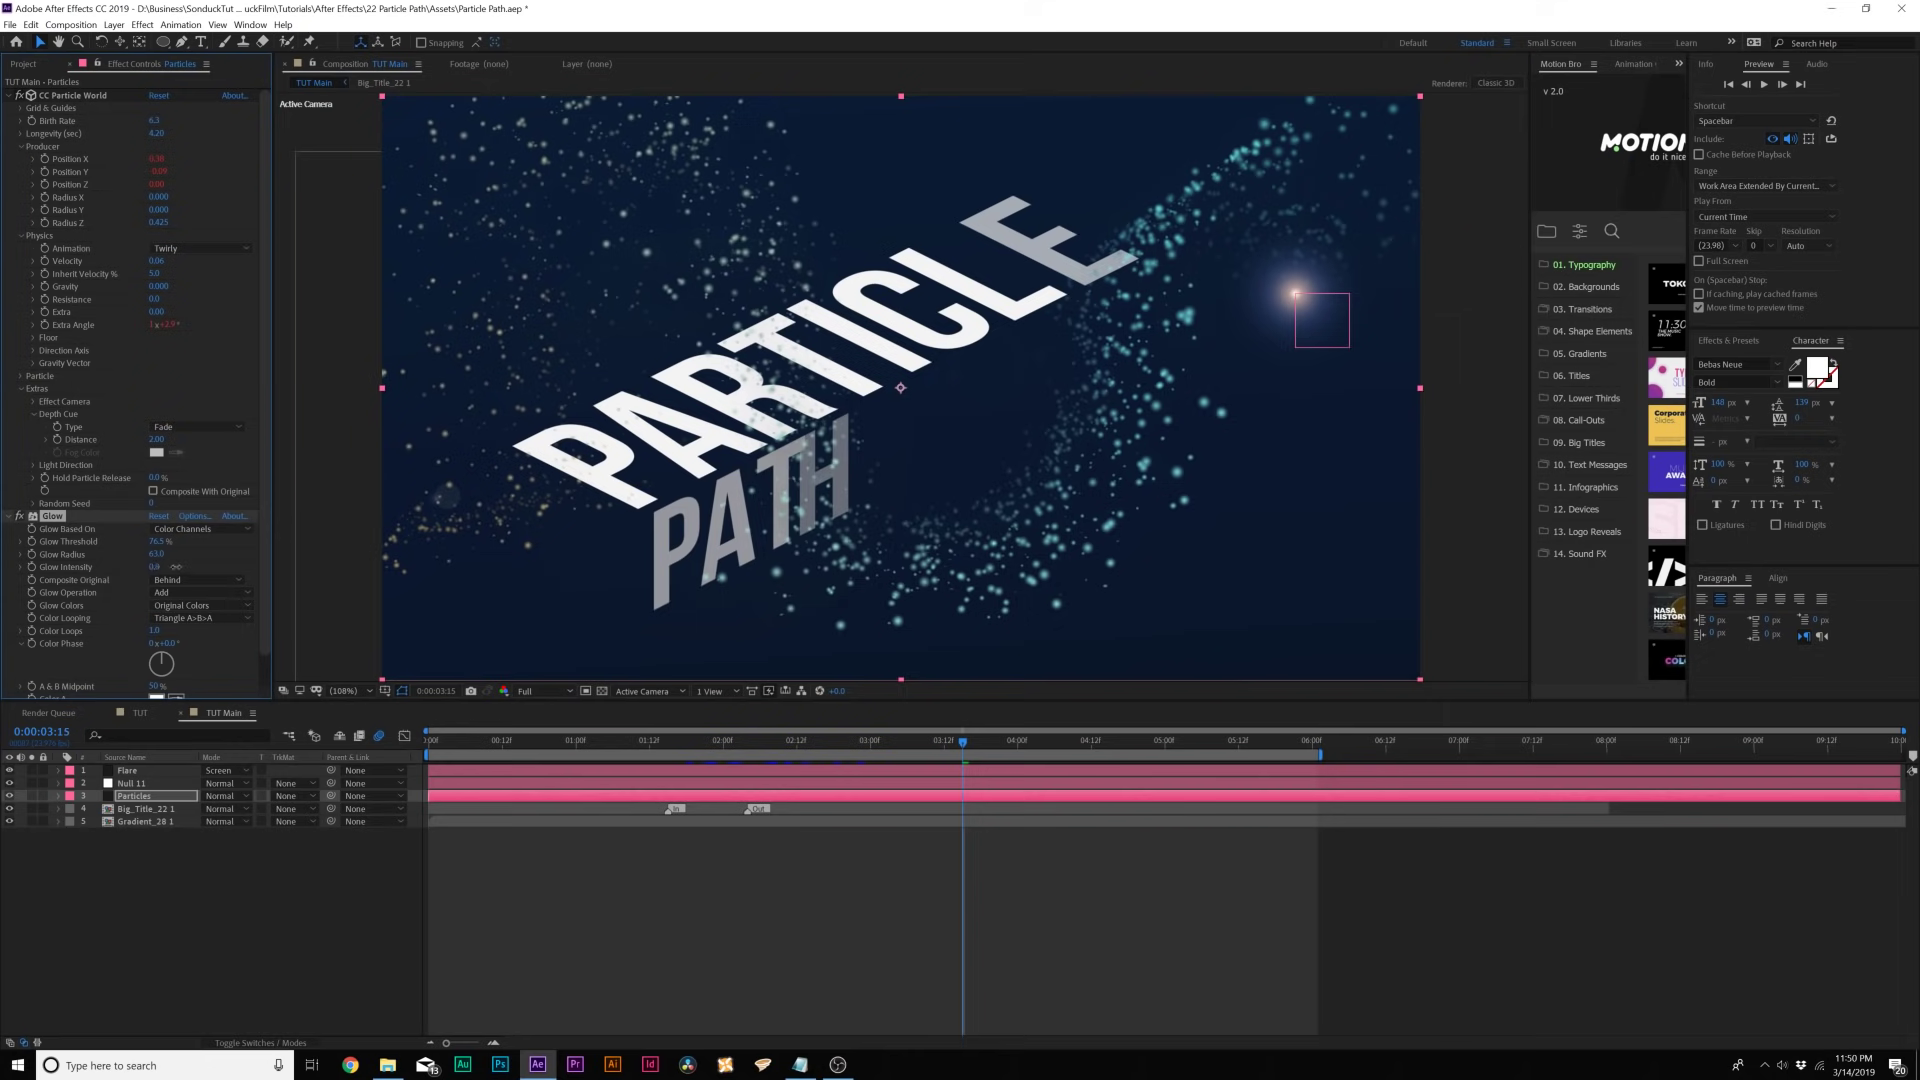
left_click_drag(176, 567, 245, 570)
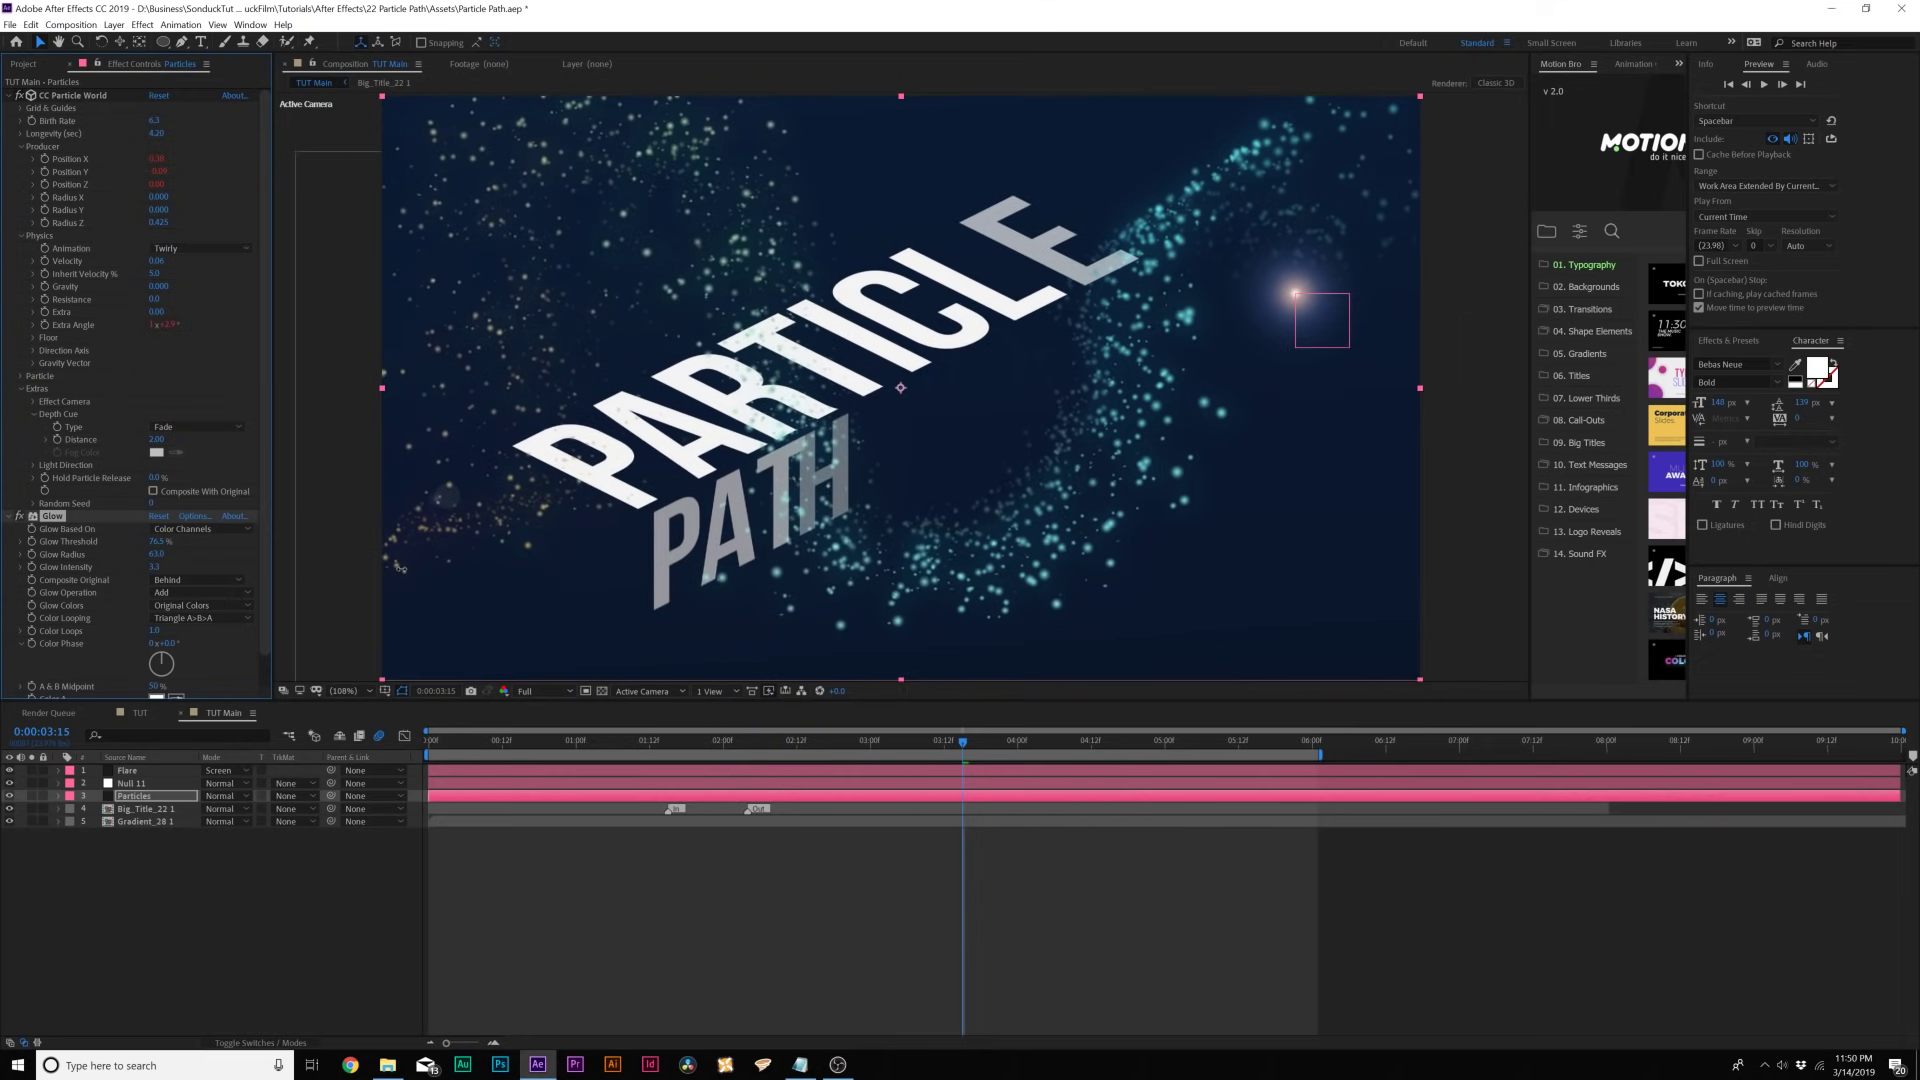
left_click(286, 886)
left_click_drag(630, 741, 656, 741)
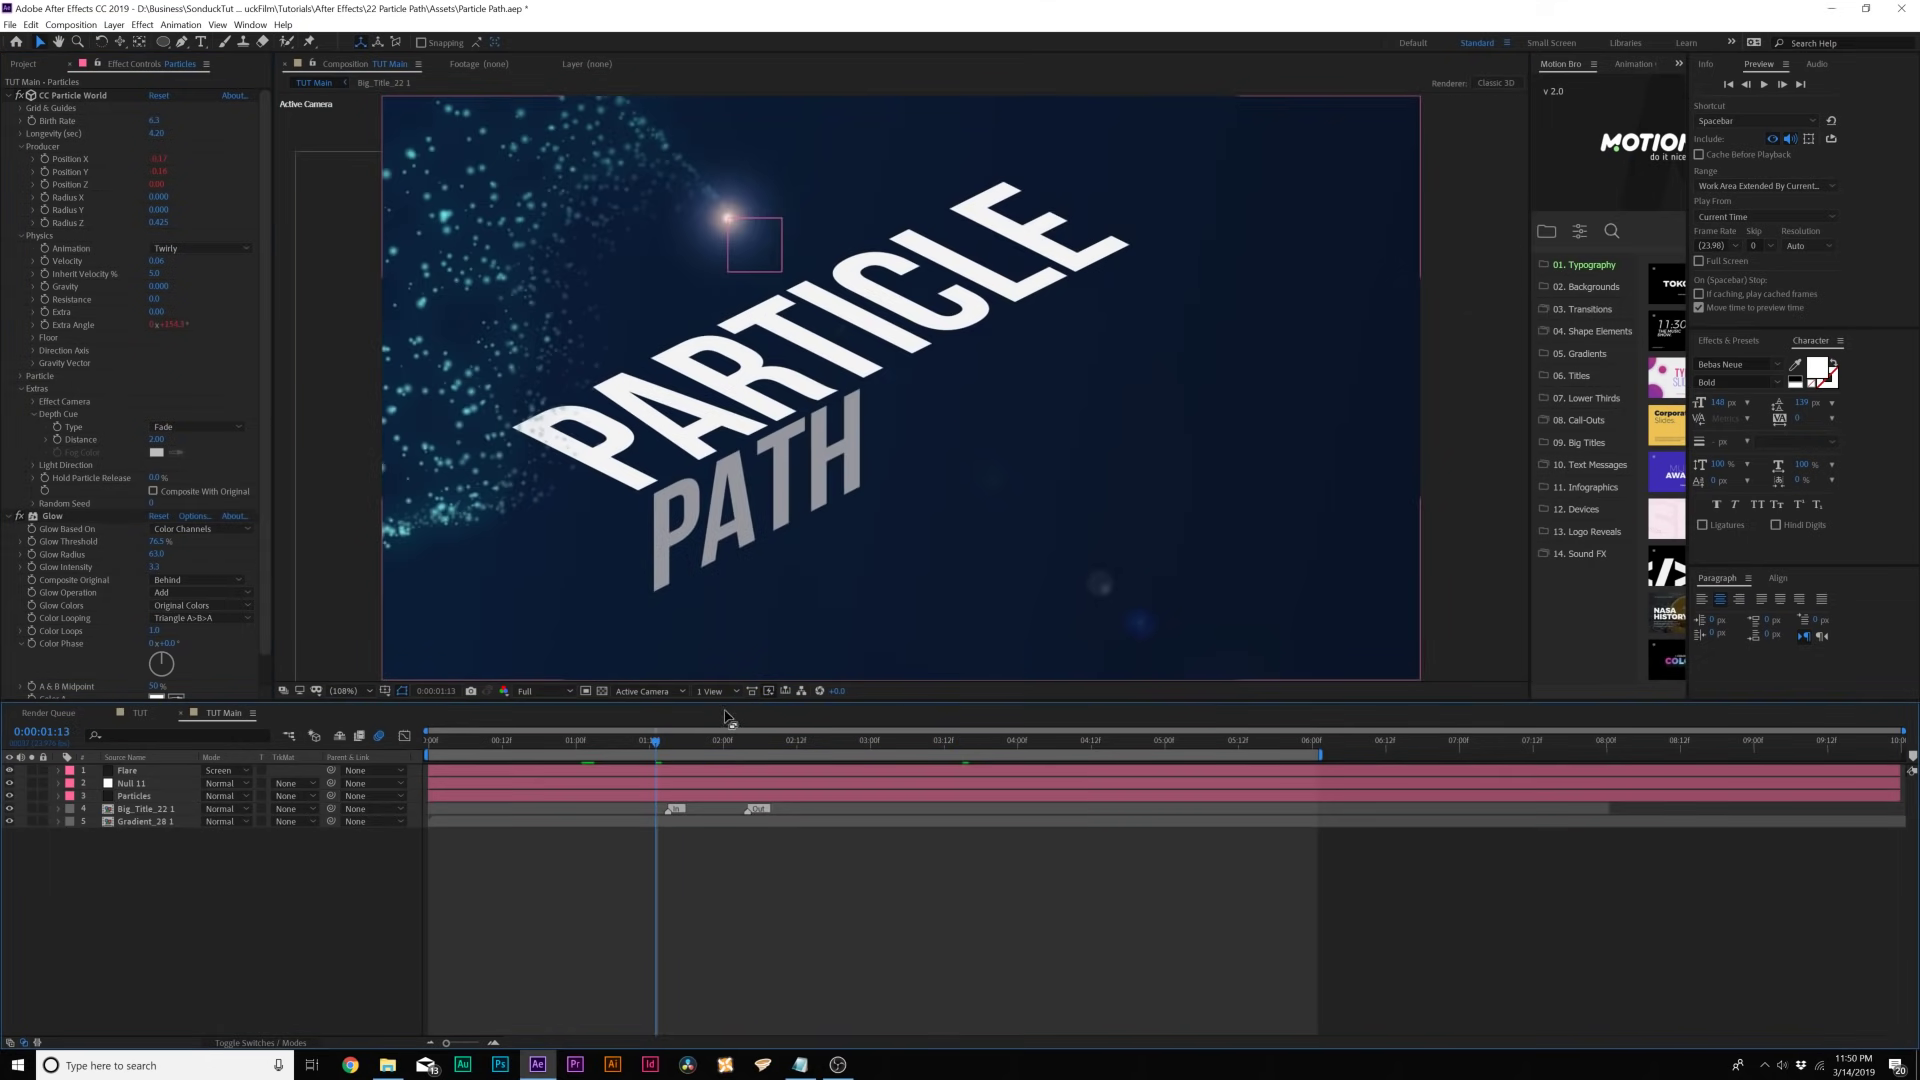
key("space")
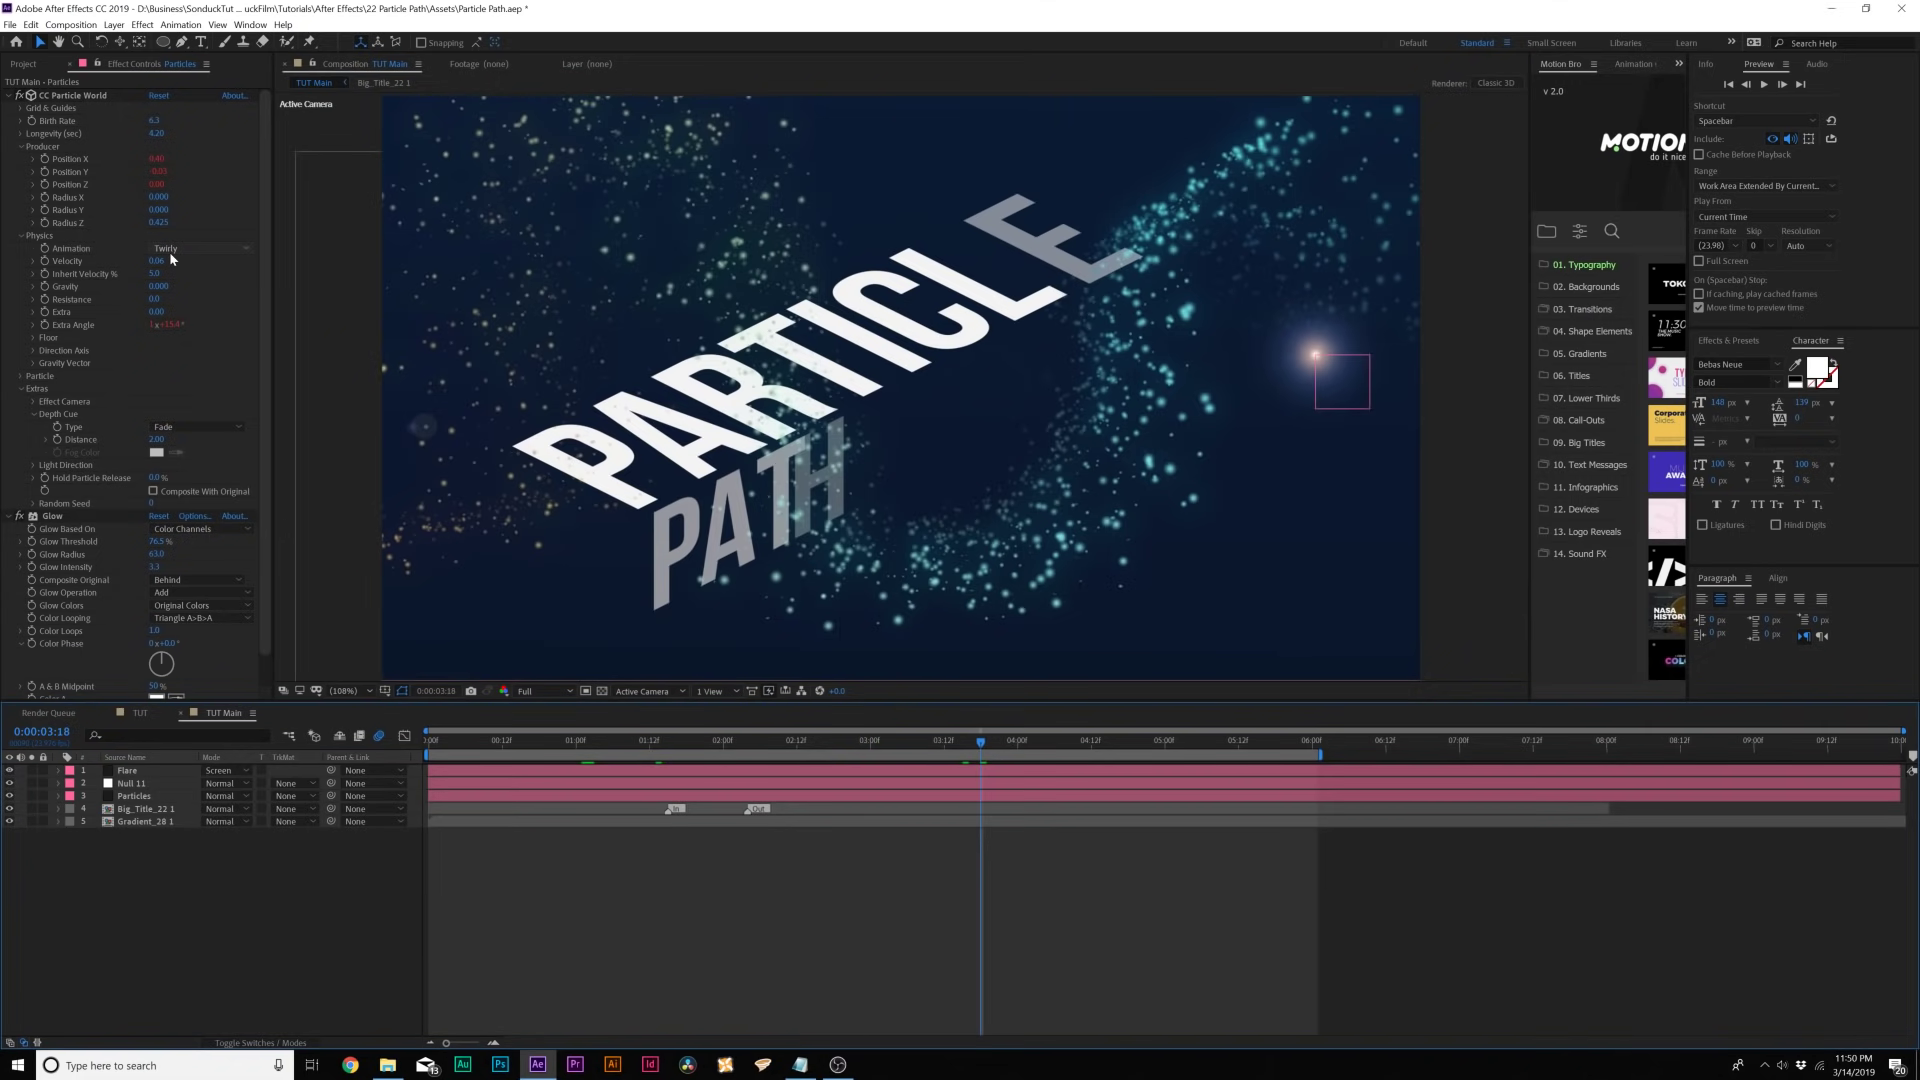
- Create a new adjustment layer above the Flare layer
left_click(115, 25)
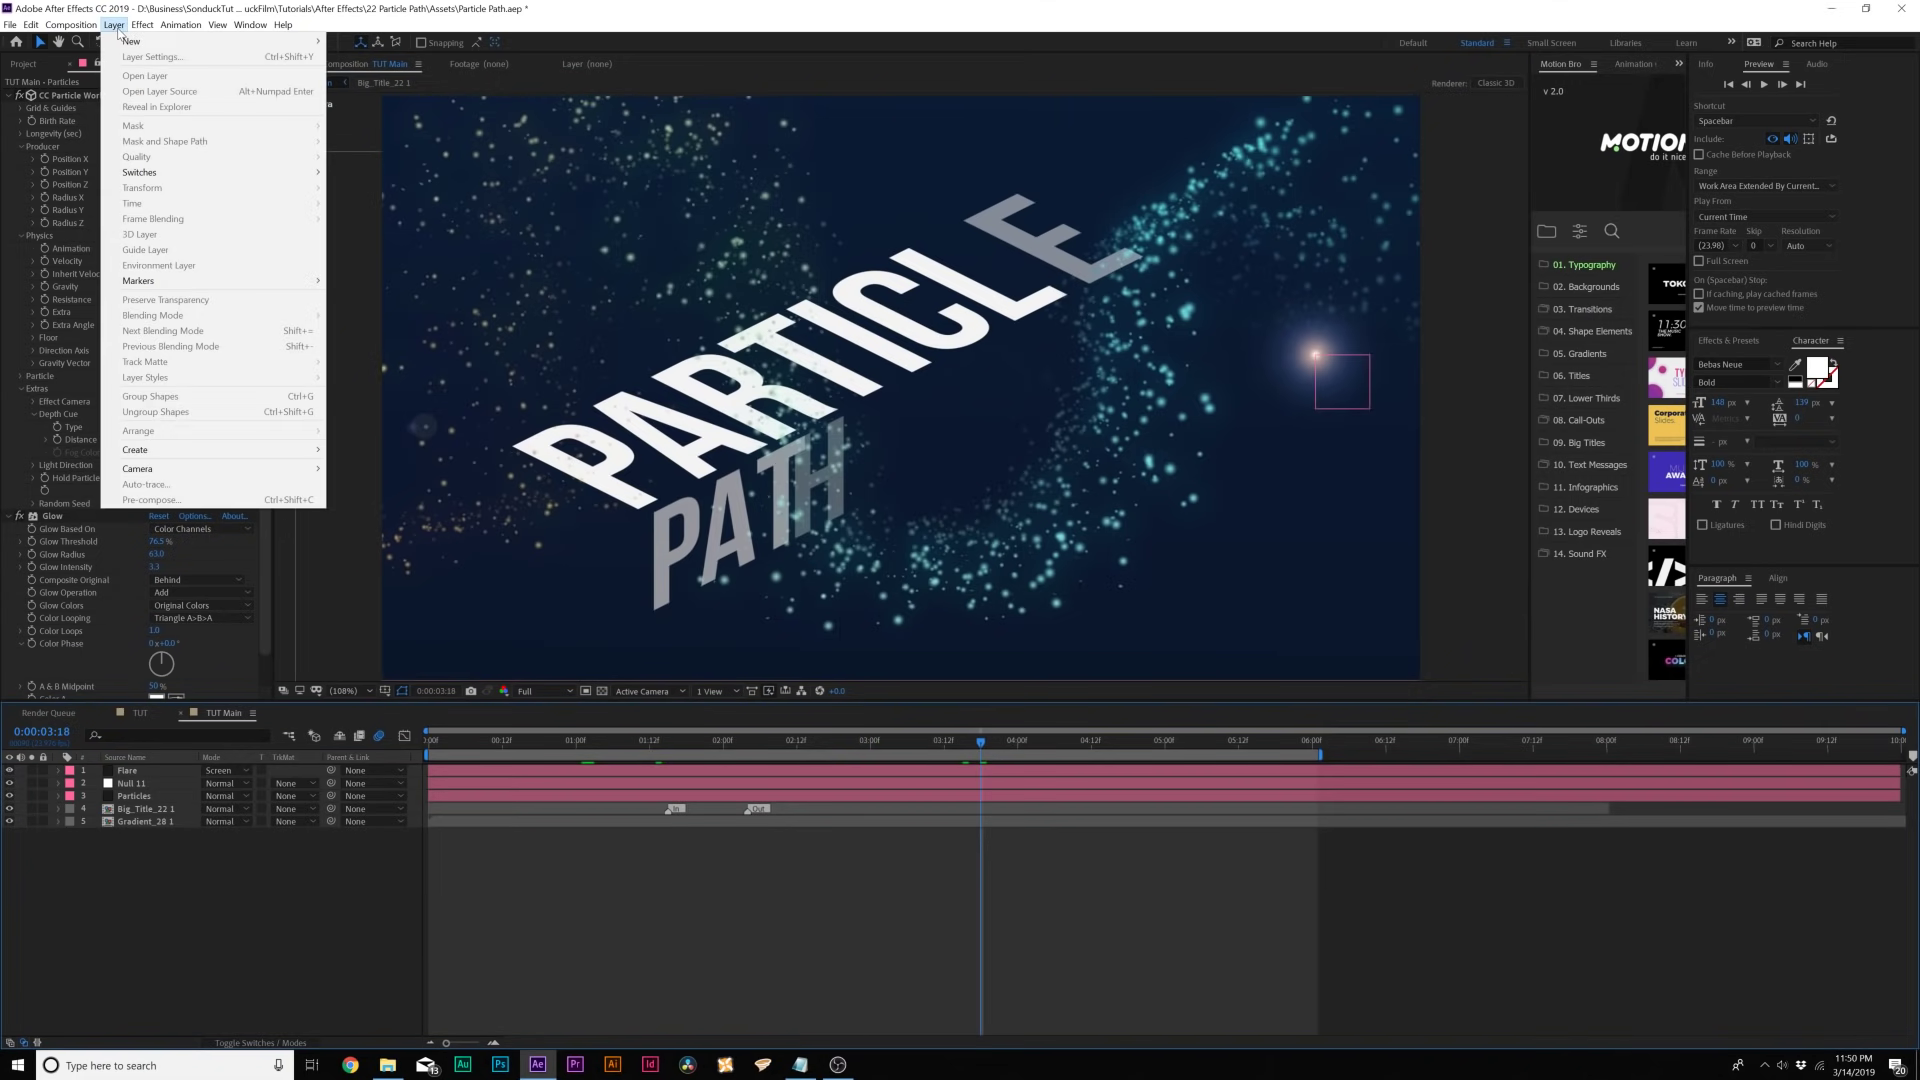
mouse_move(130, 42)
left_click(400, 130)
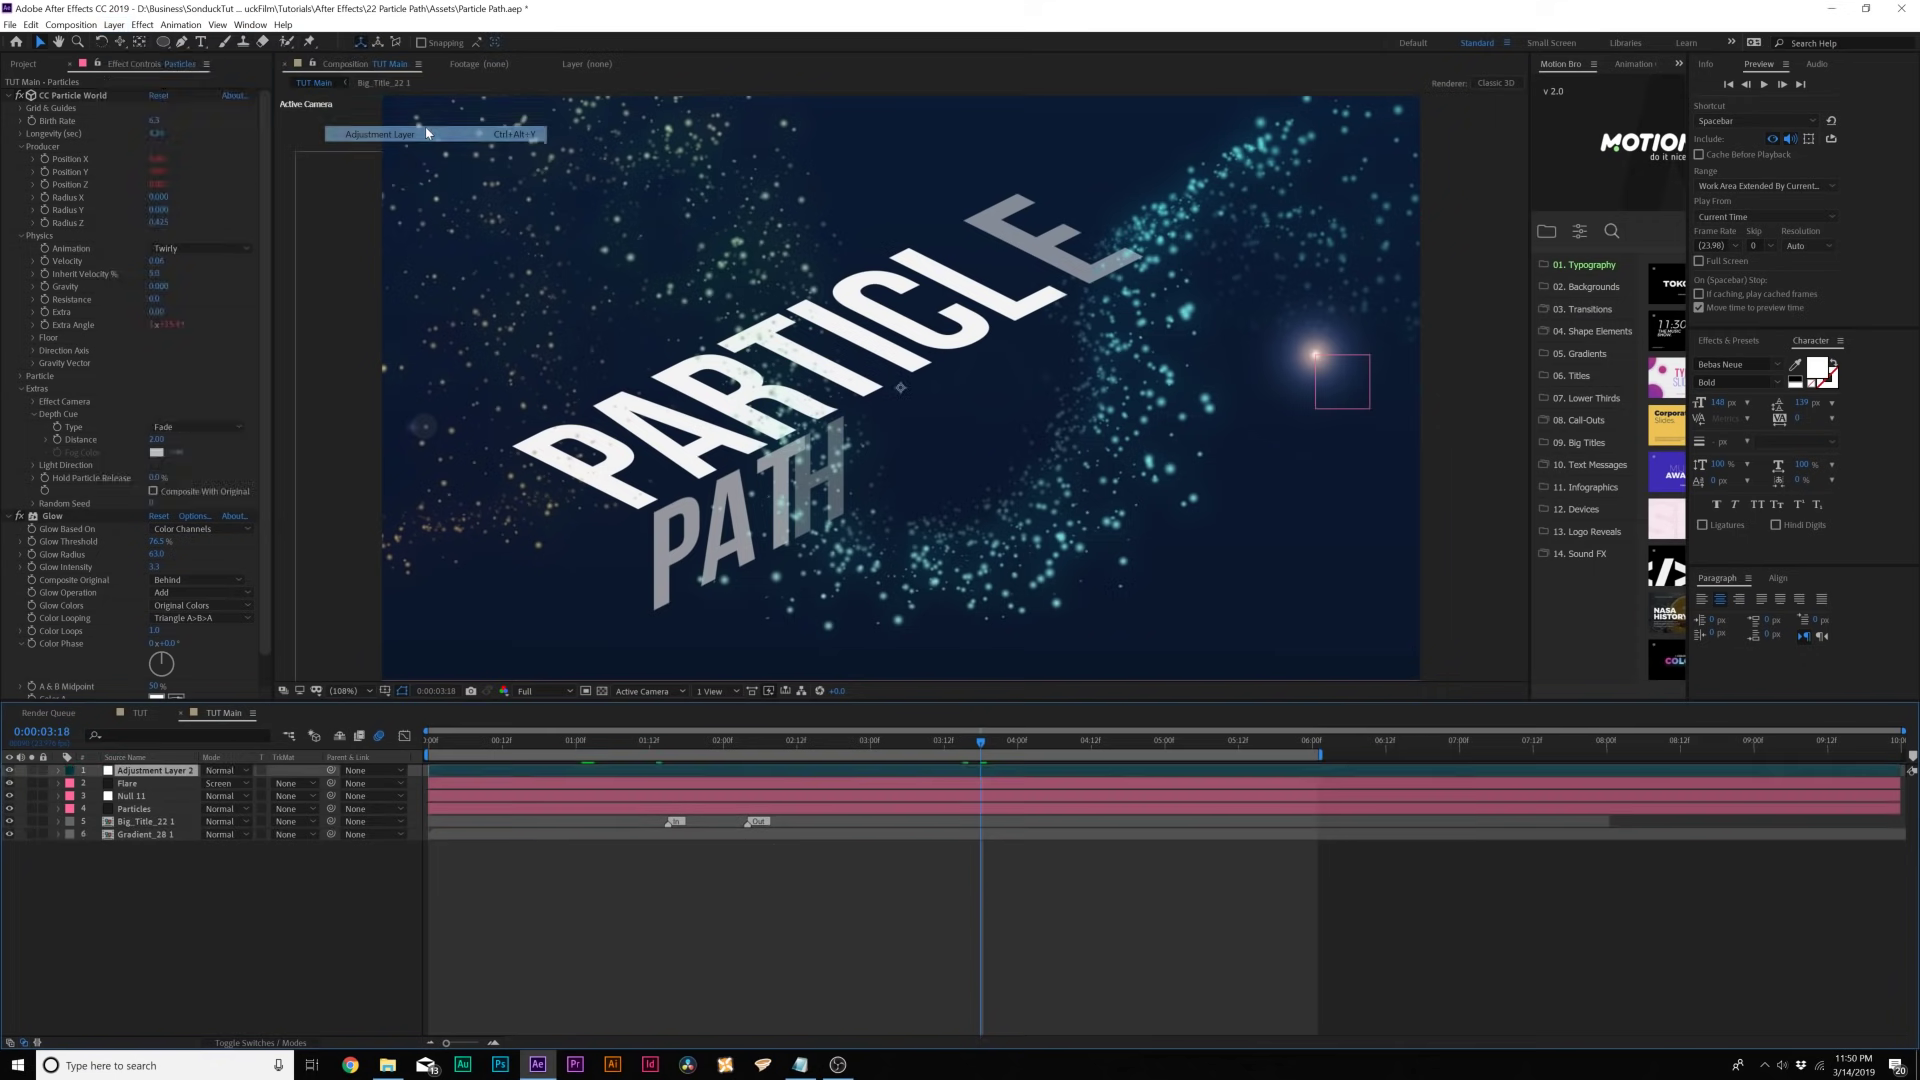
- Apply the Noise effect to the adjustment layer and scrub to 0:00:01:13 to check the composition
left_click(146, 27)
mouse_move(250, 292)
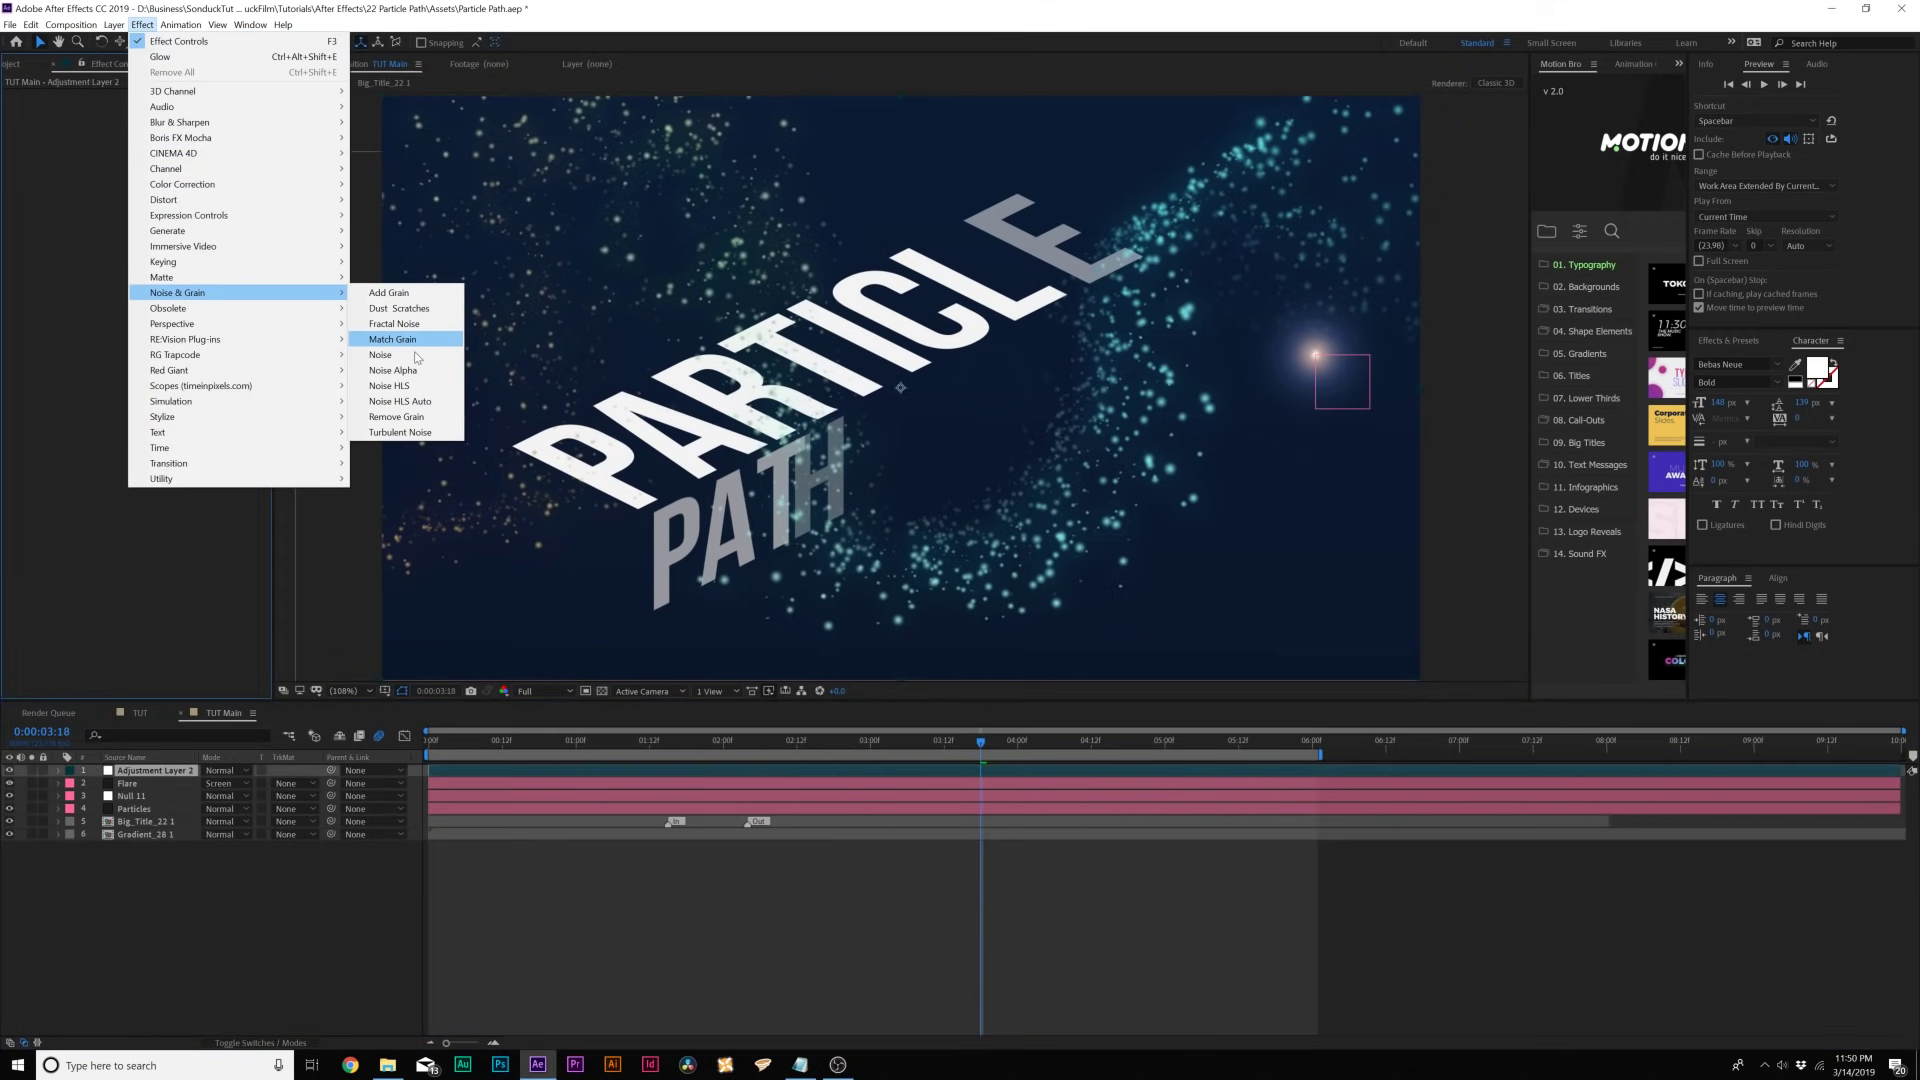
left_click(384, 355)
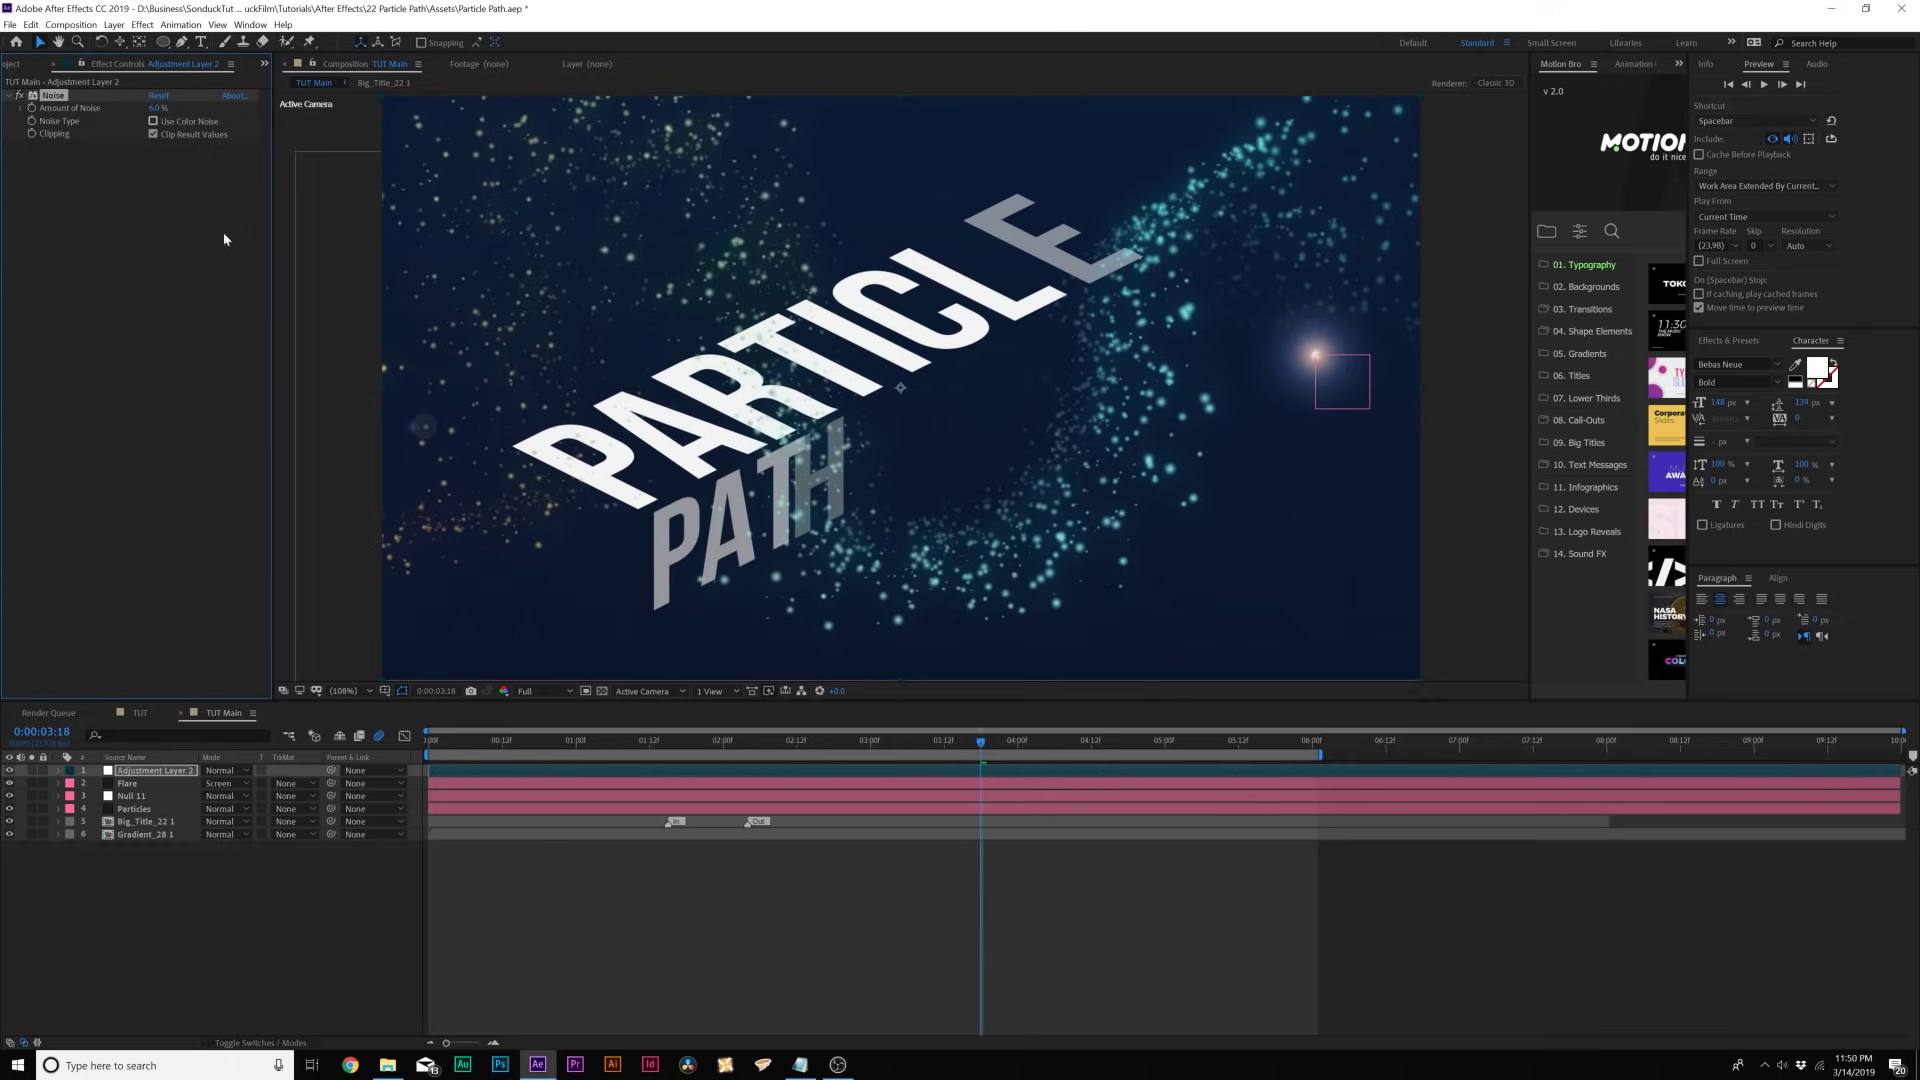
left_click(309, 956)
left_click_drag(446, 740, 659, 752)
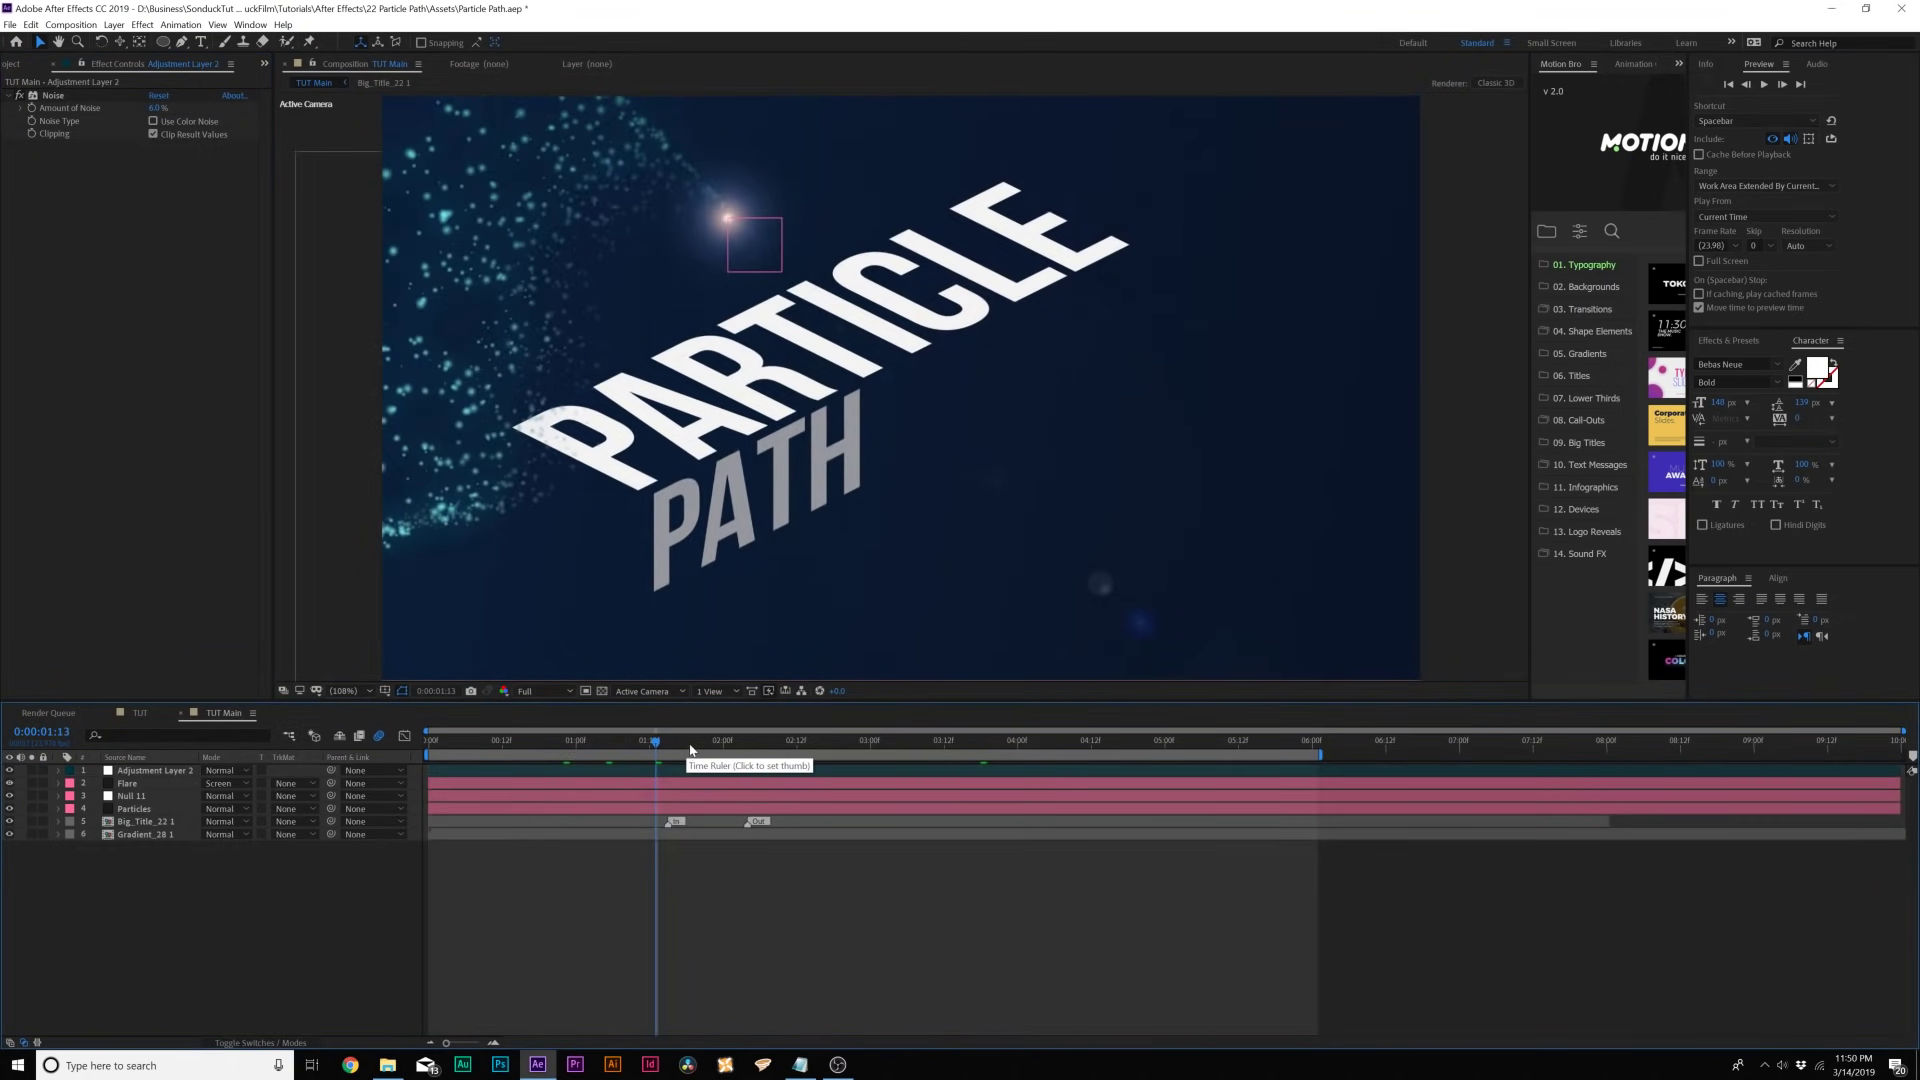